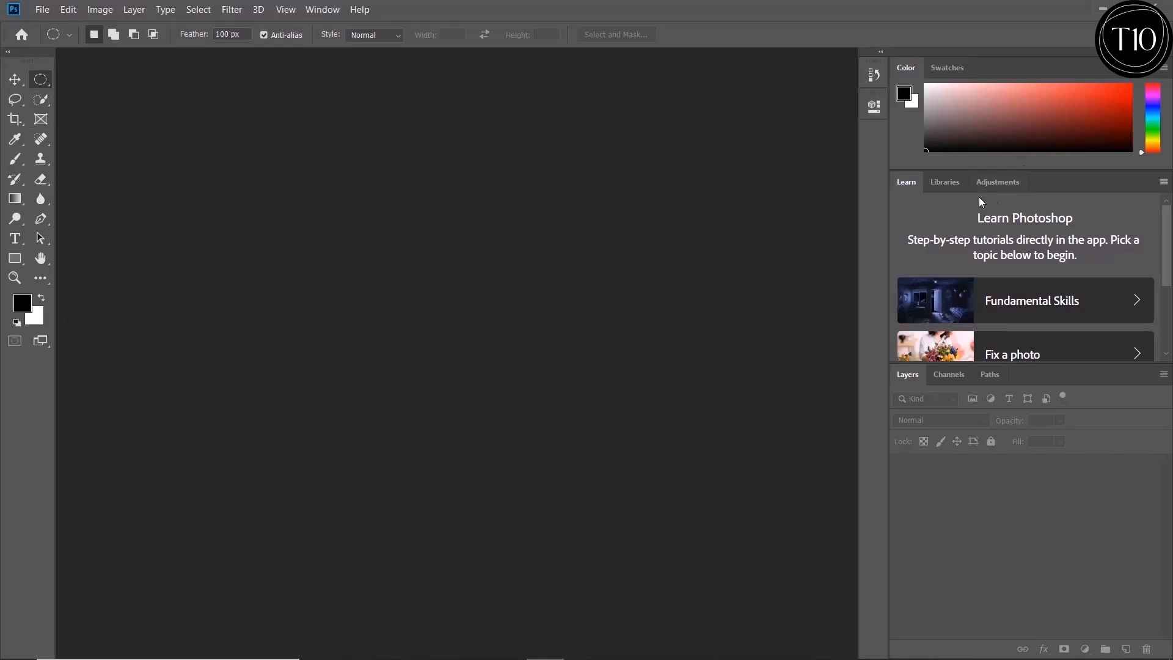
Step: Detach the Libraries, Channels, Layers and Paths panels into a floating group and close it, and undock and close the remaining panel groups
drag(944, 182, 547, 224)
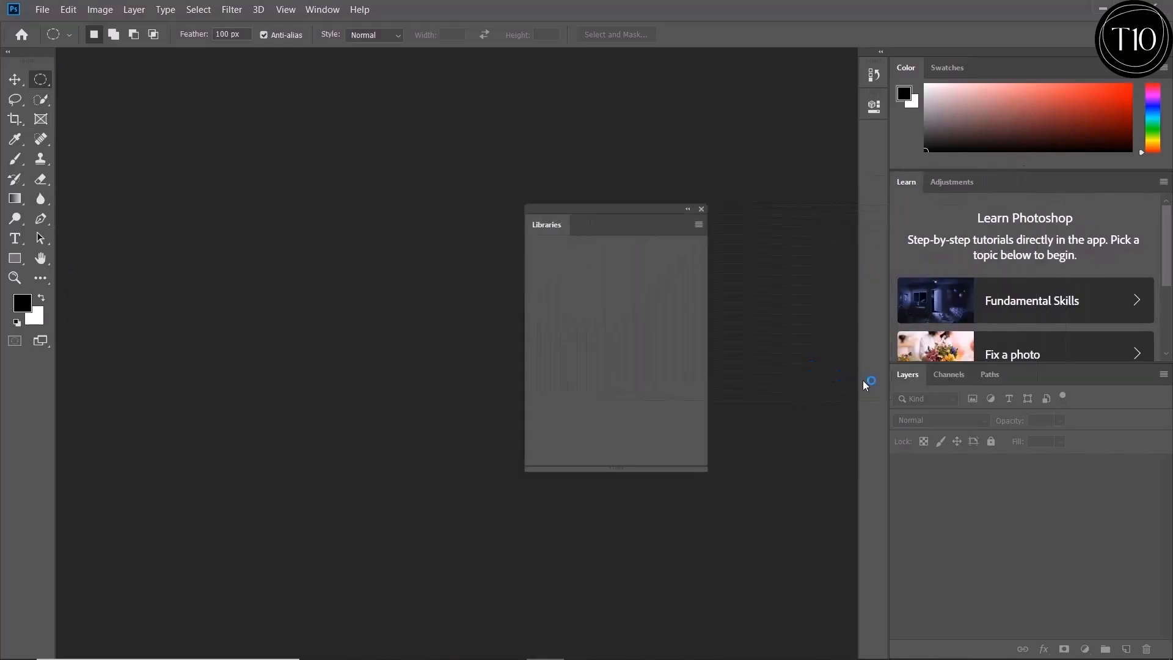
drag(958, 378, 684, 212)
drag(1001, 376, 736, 76)
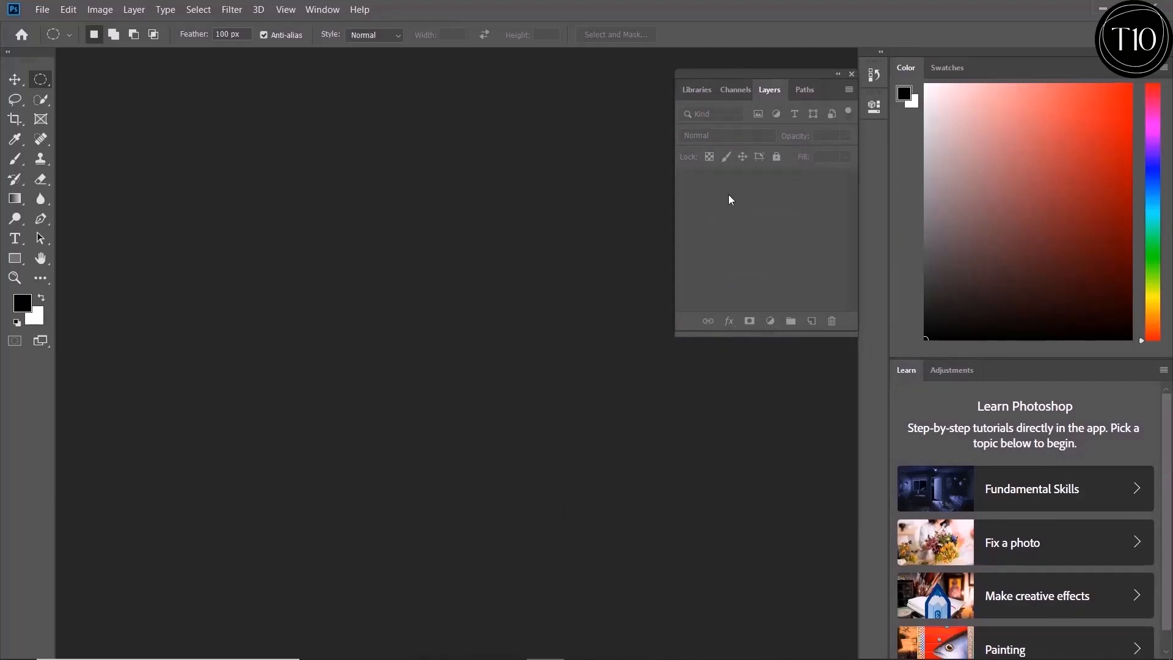
click(851, 73)
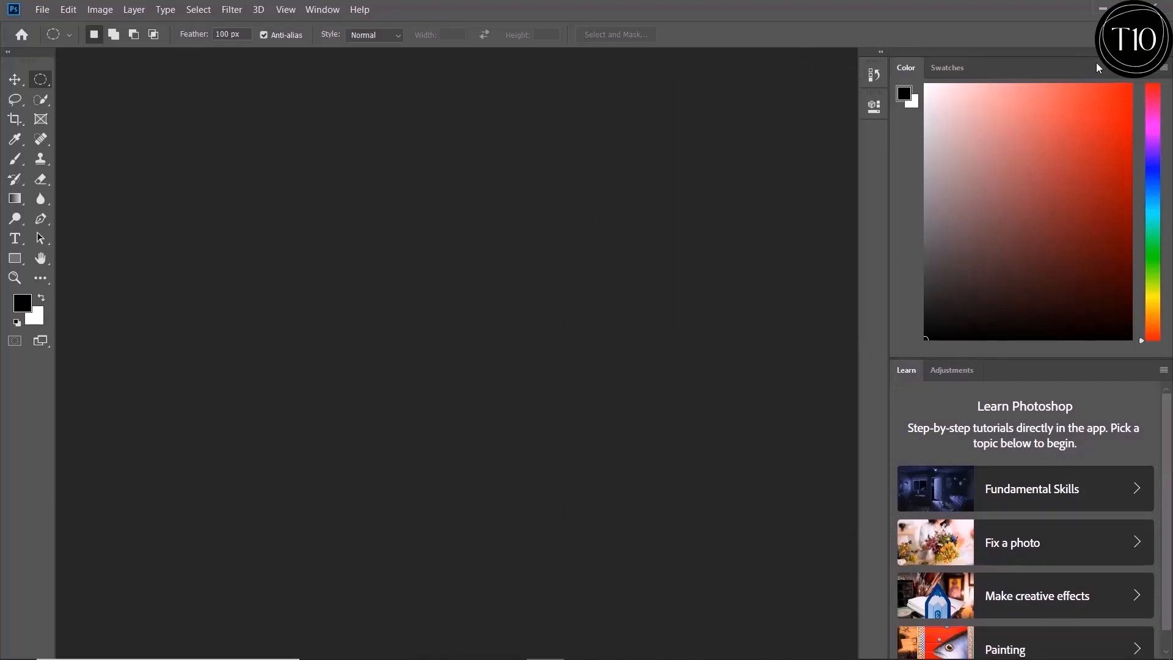
drag(926, 52, 603, 127)
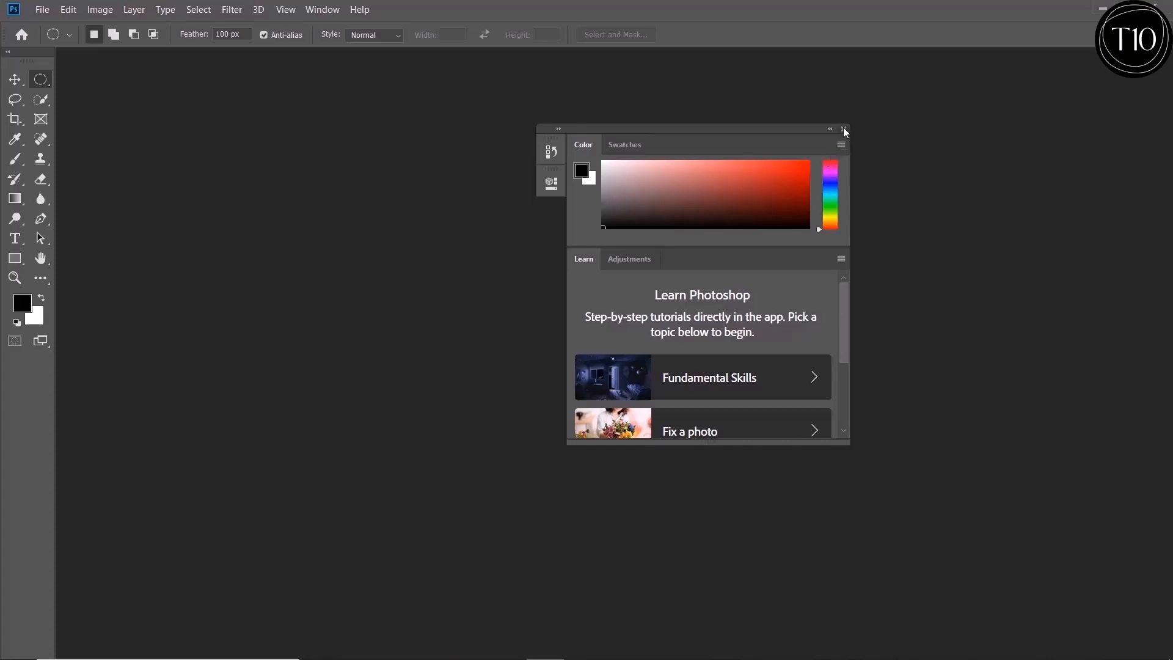
click(847, 129)
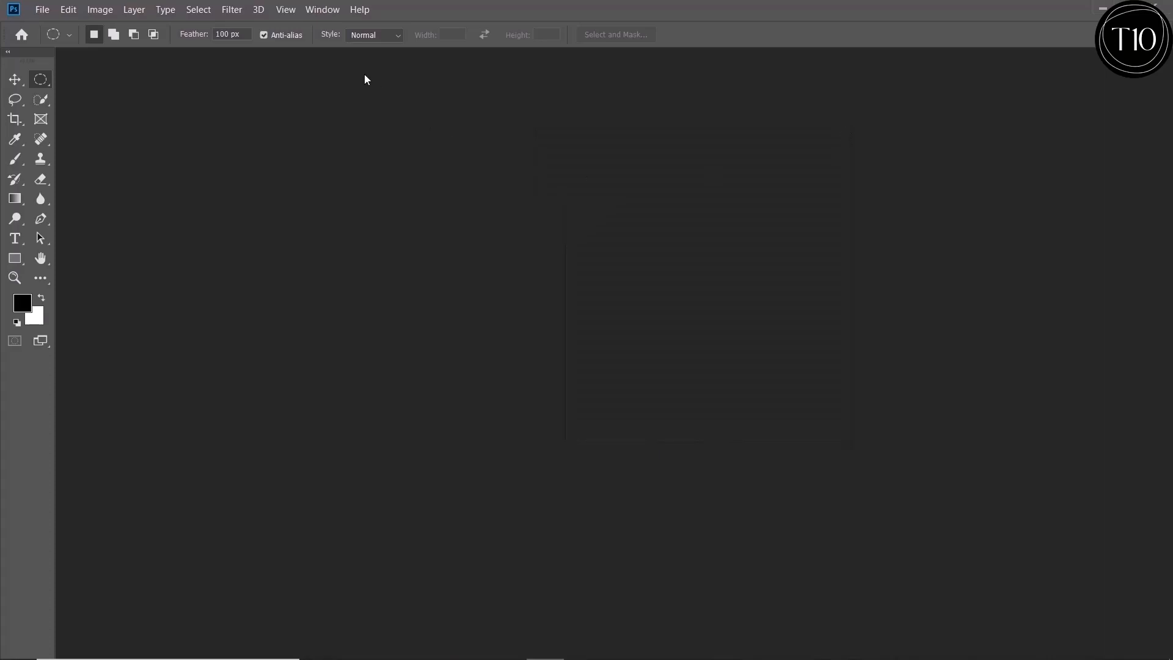
Step: Reset the Essentials workspace to restore its default panel layout
click(322, 10)
mouse_move(342, 40)
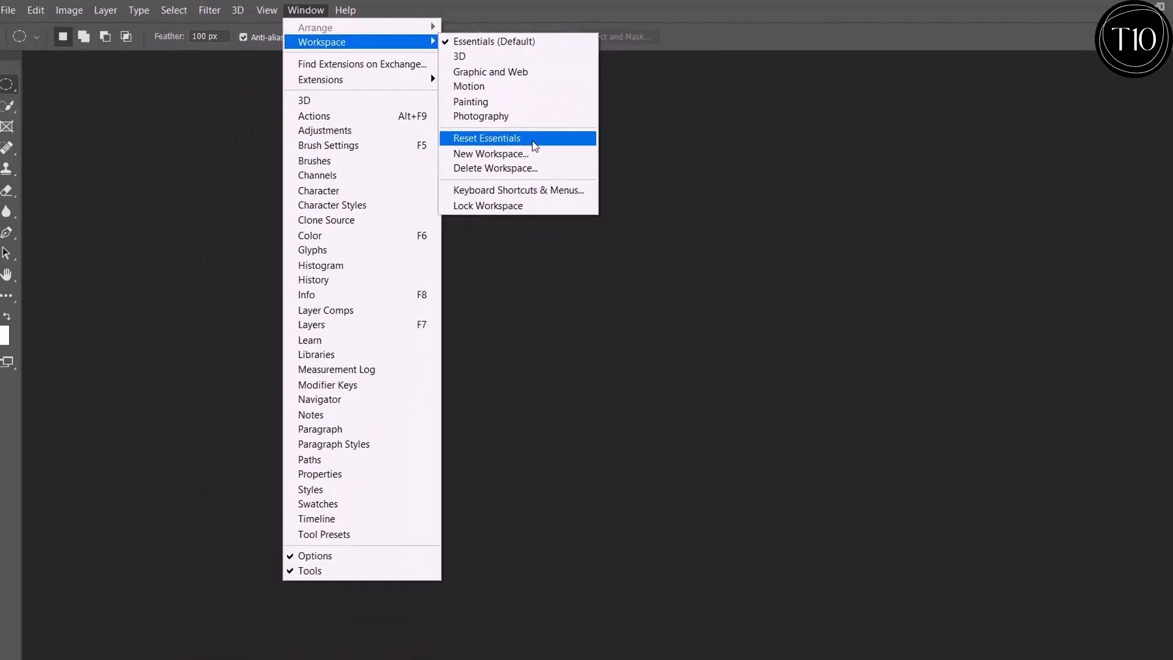
click(534, 142)
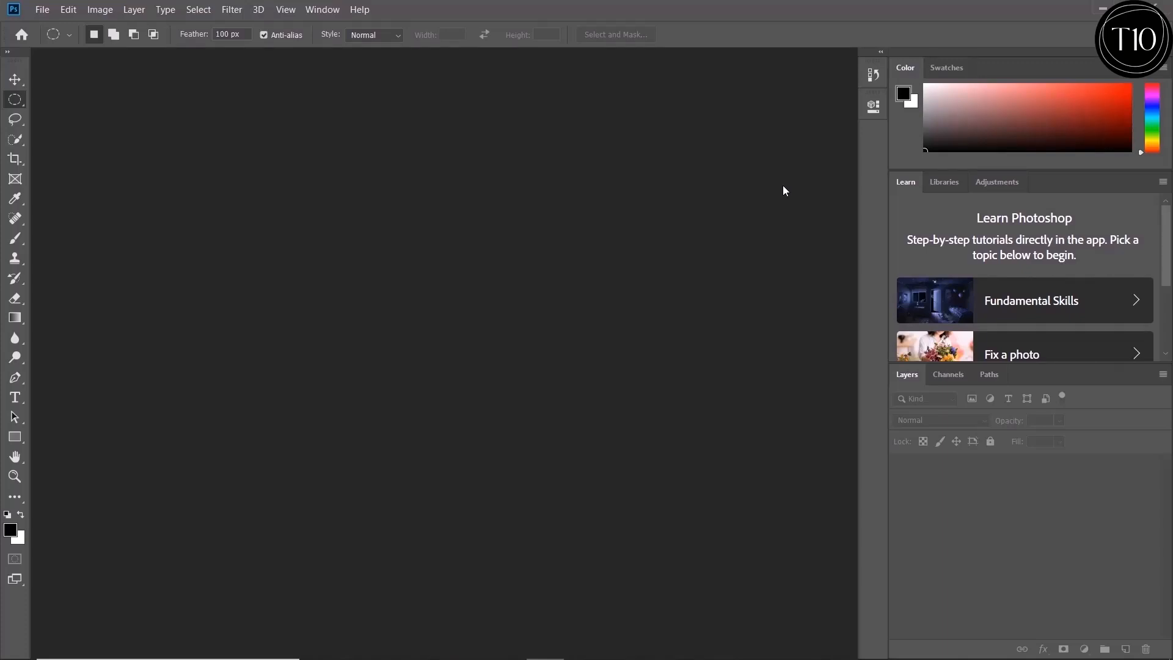
Step: Start a new document and look through the Saved, Photo, Print and Art & Illustration presets
click(42, 9)
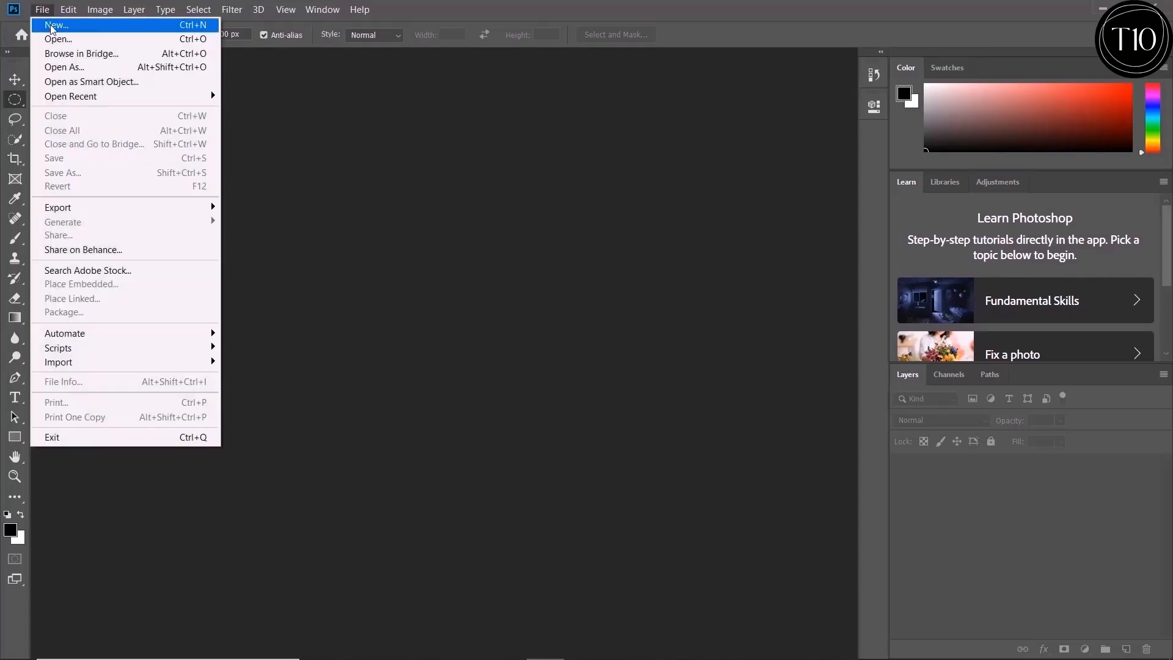
key(Escape)
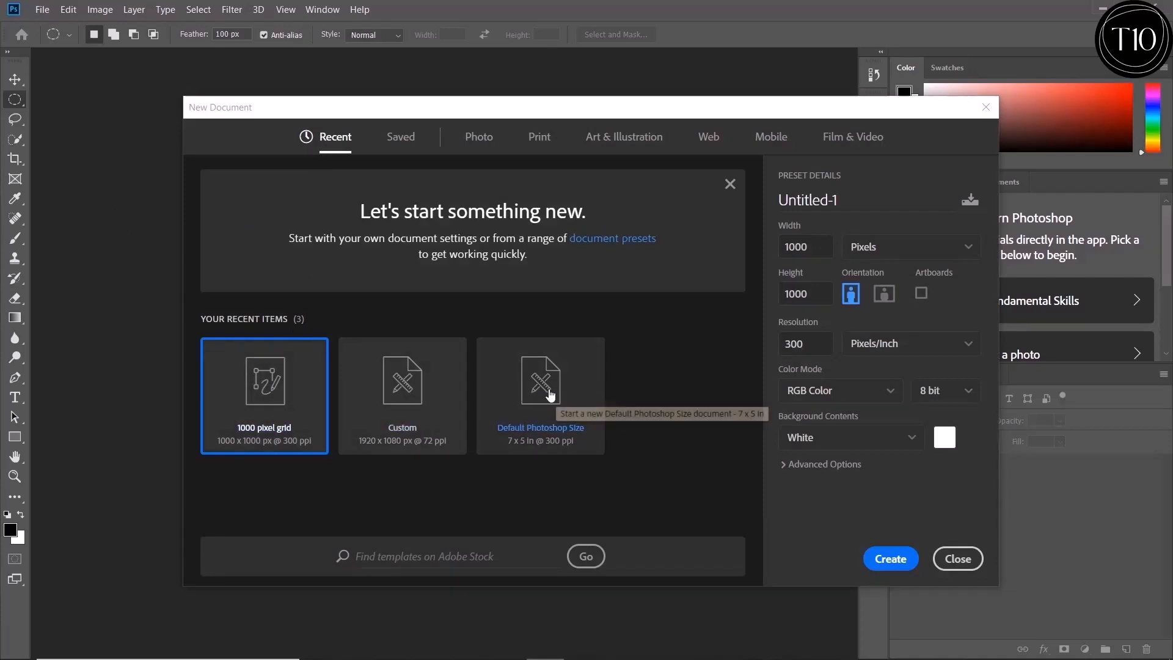
click(401, 142)
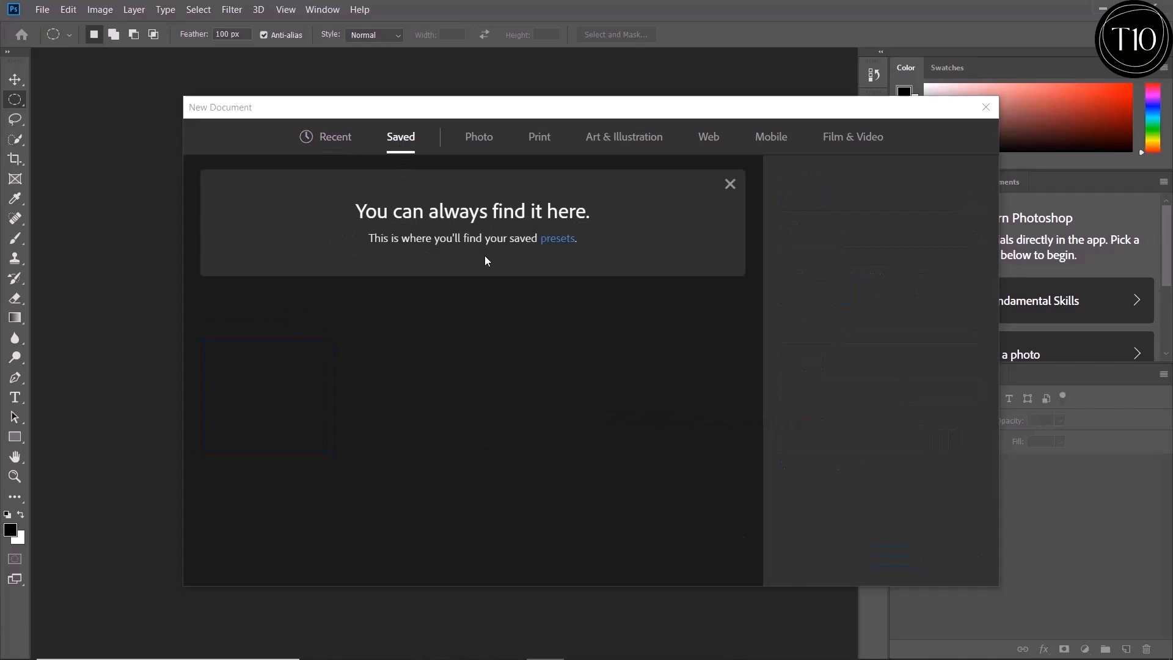
click(480, 153)
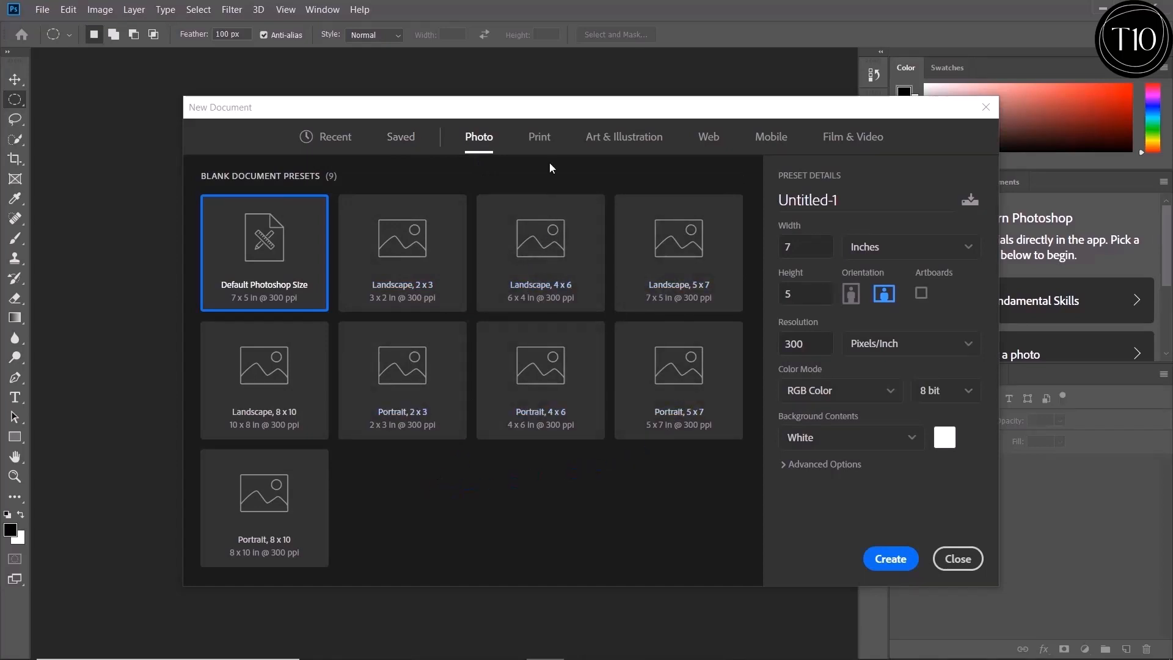
click(540, 137)
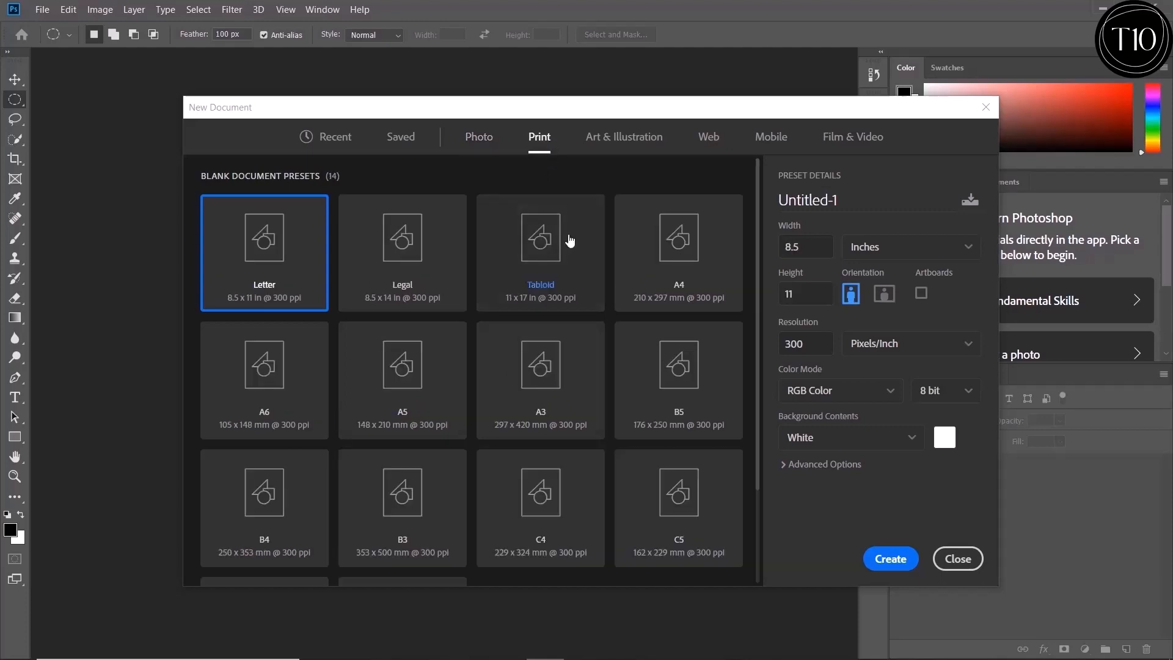
scroll(570, 250, down, 2)
scroll(585, 305, up, 2)
click(641, 139)
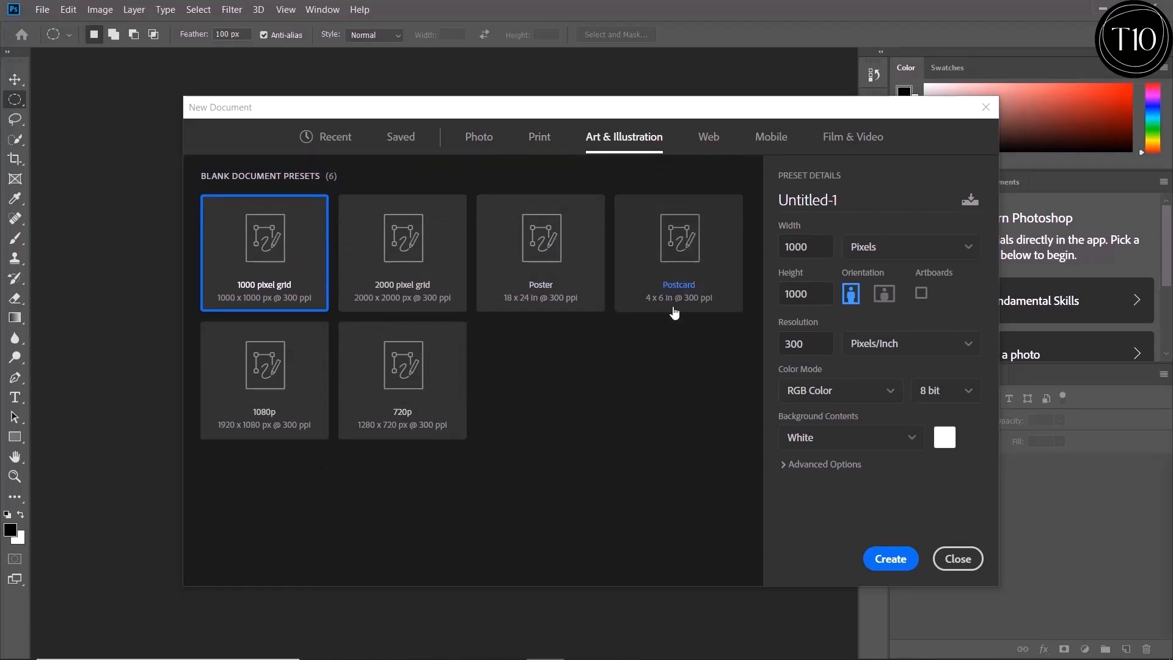
Step: Look through the Web and Mobile document presets and switch to the Film & Video category
click(706, 138)
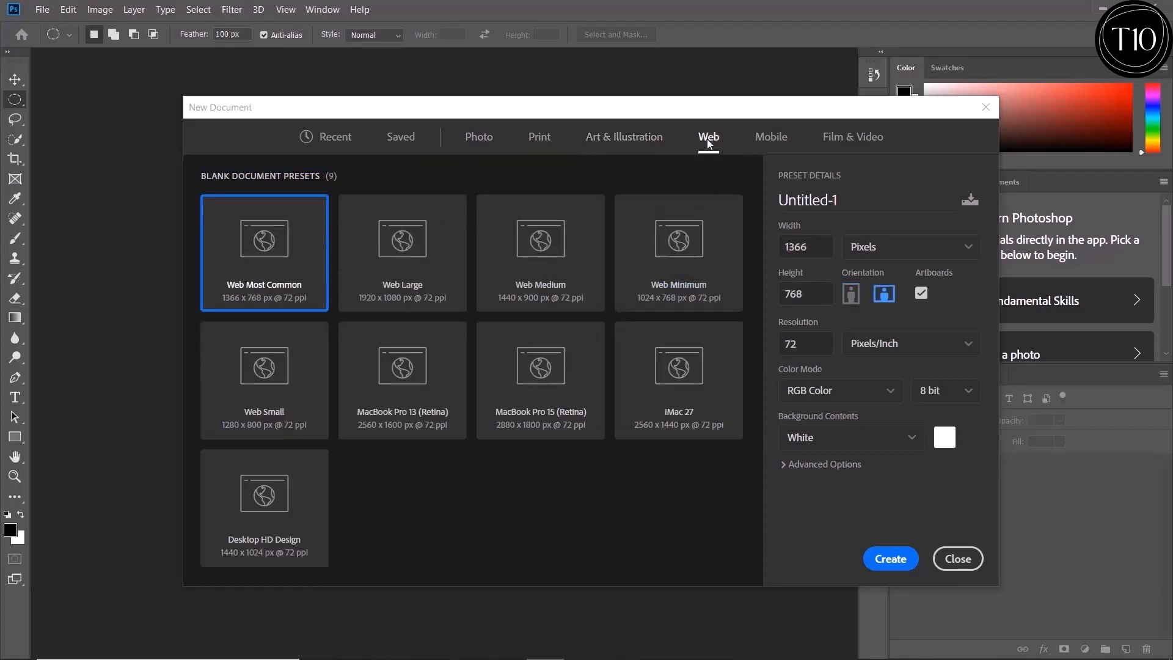
click(768, 140)
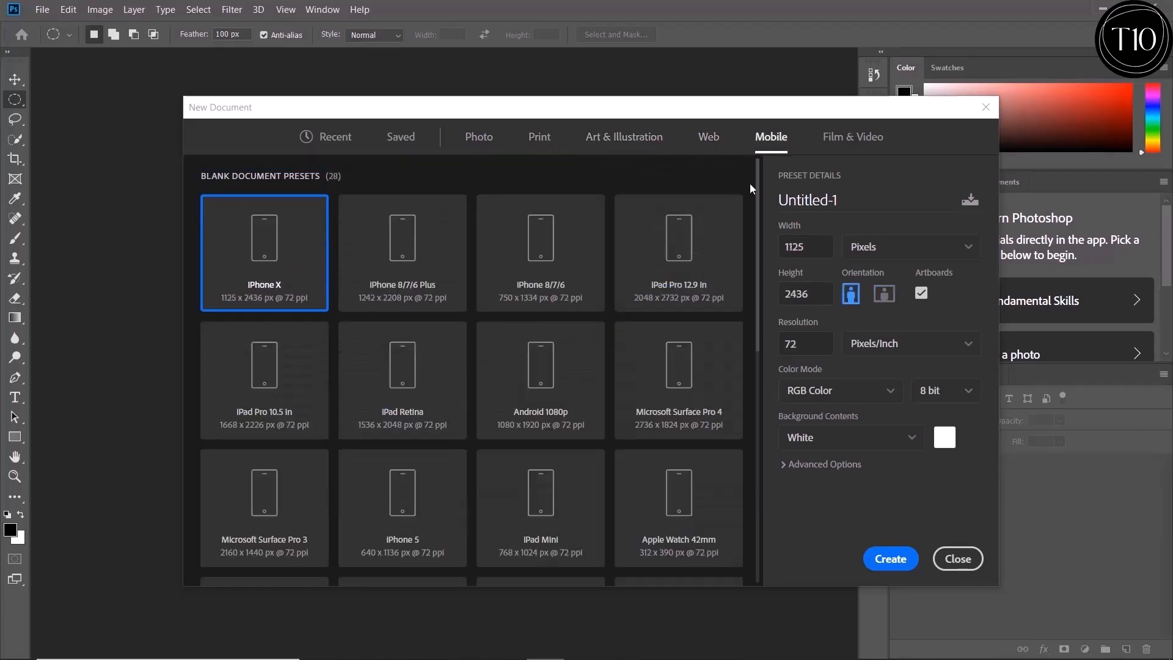
scroll(750, 184, down, 4)
click(846, 139)
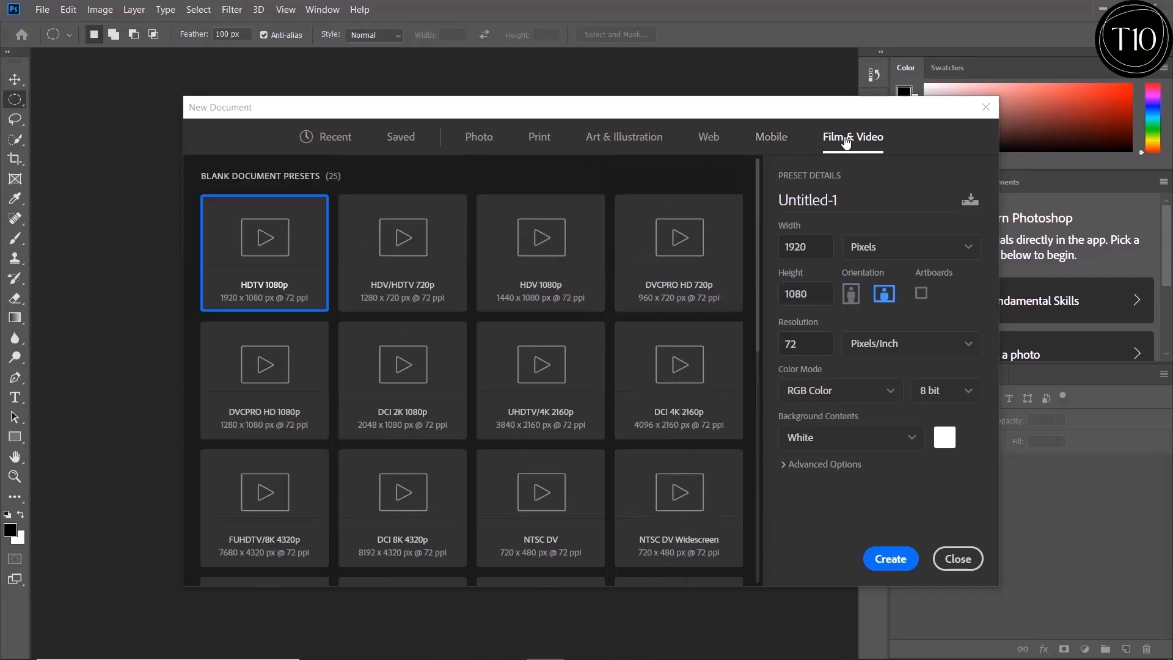
scroll(726, 230, down, 1)
scroll(726, 231, down, 5)
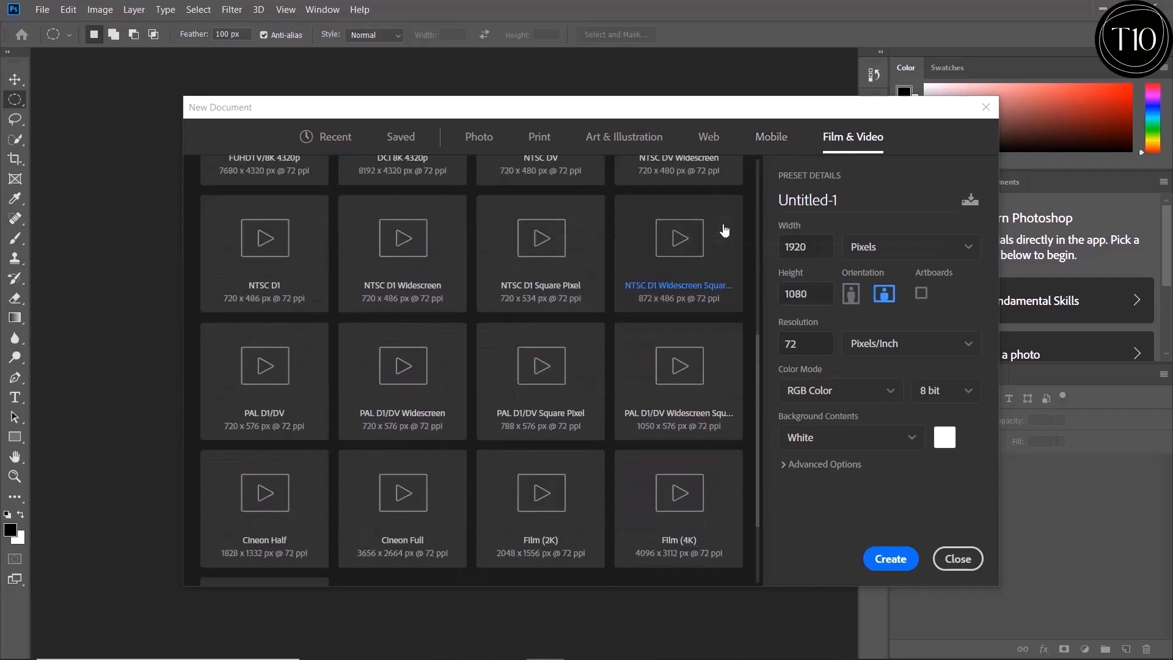
scroll(725, 230, up, 6)
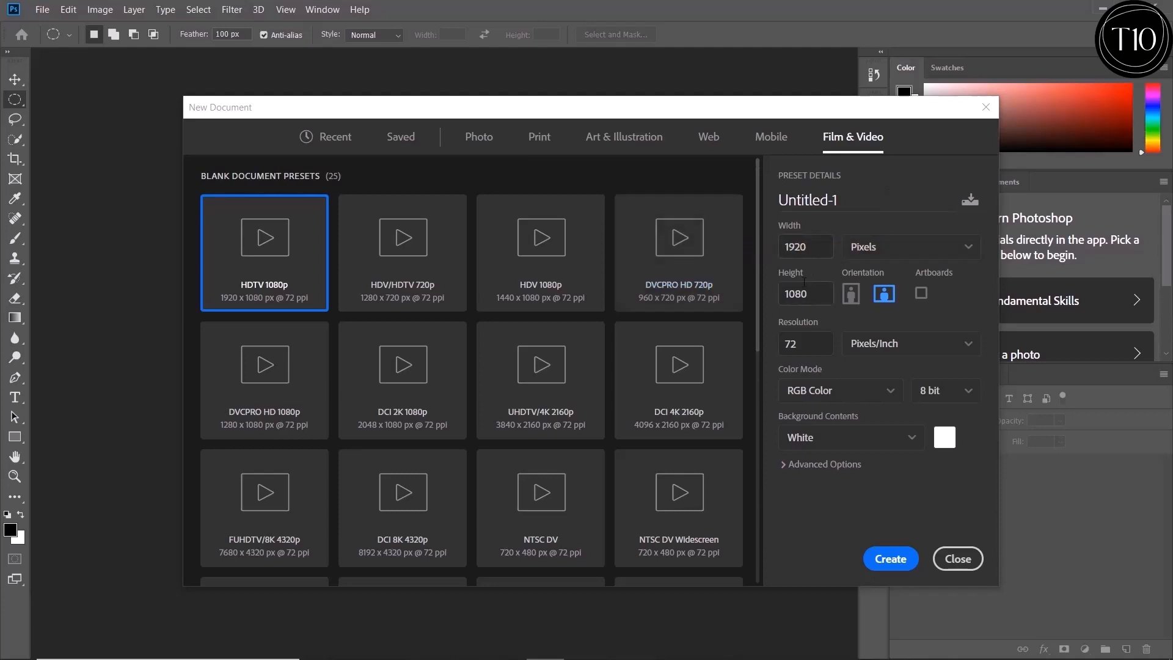
Step: Set the new document's size to 1000 pixels wide by 500 pixels high in landscape orientation
drag(809, 245, 779, 242)
text(1000)
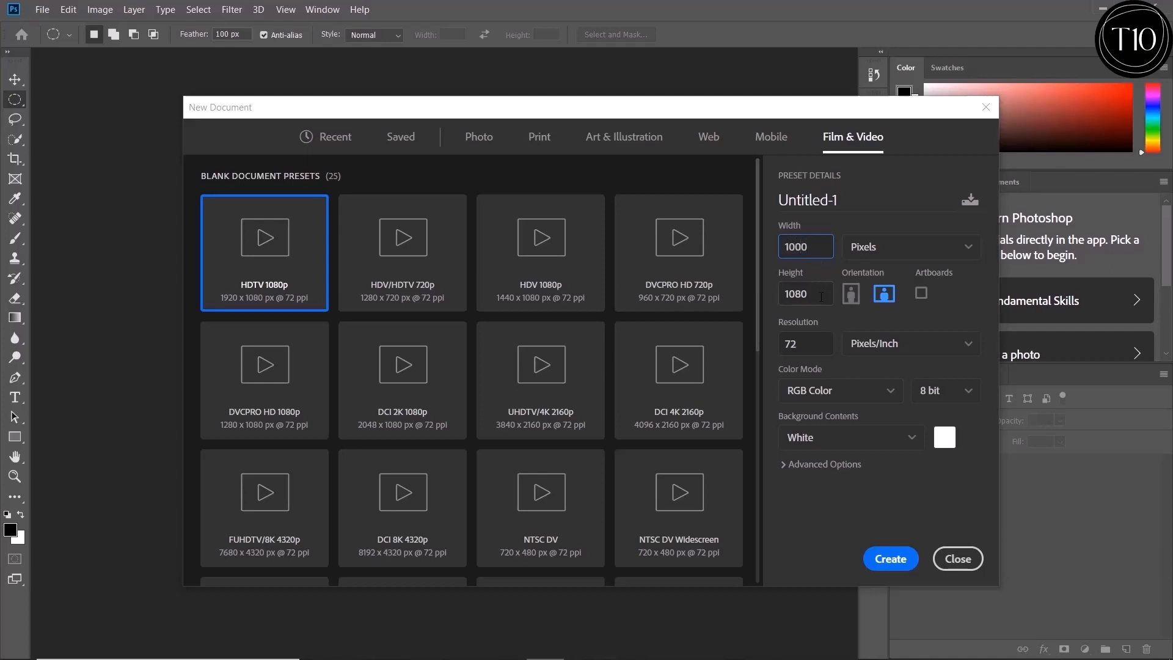
drag(809, 294, 771, 292)
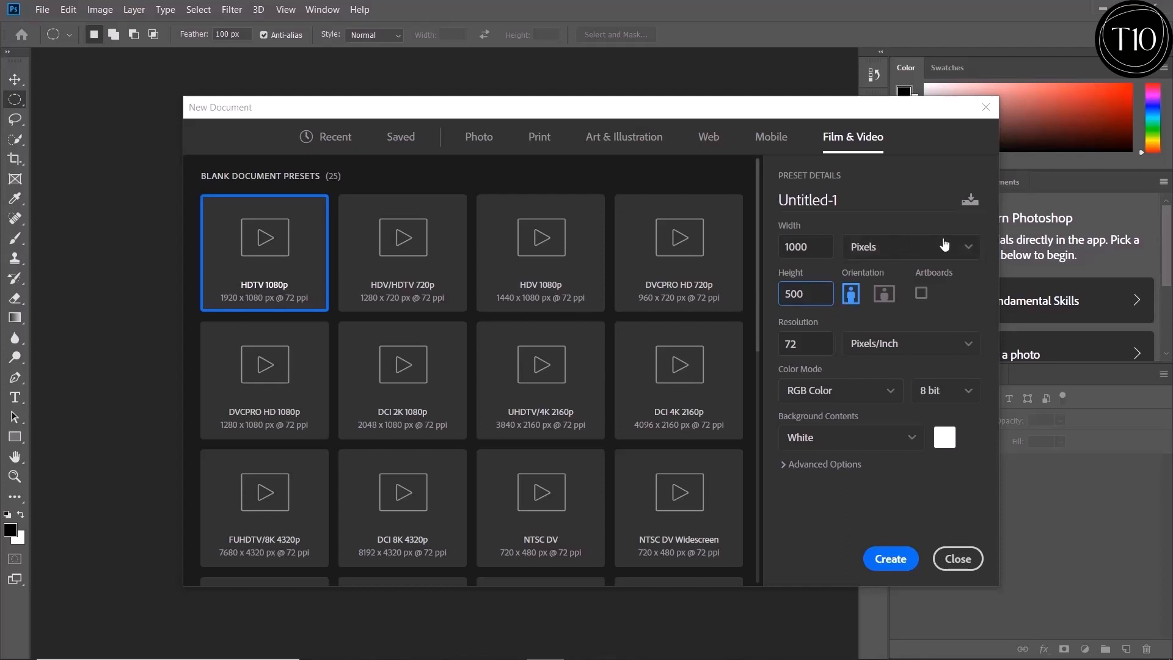
click(961, 252)
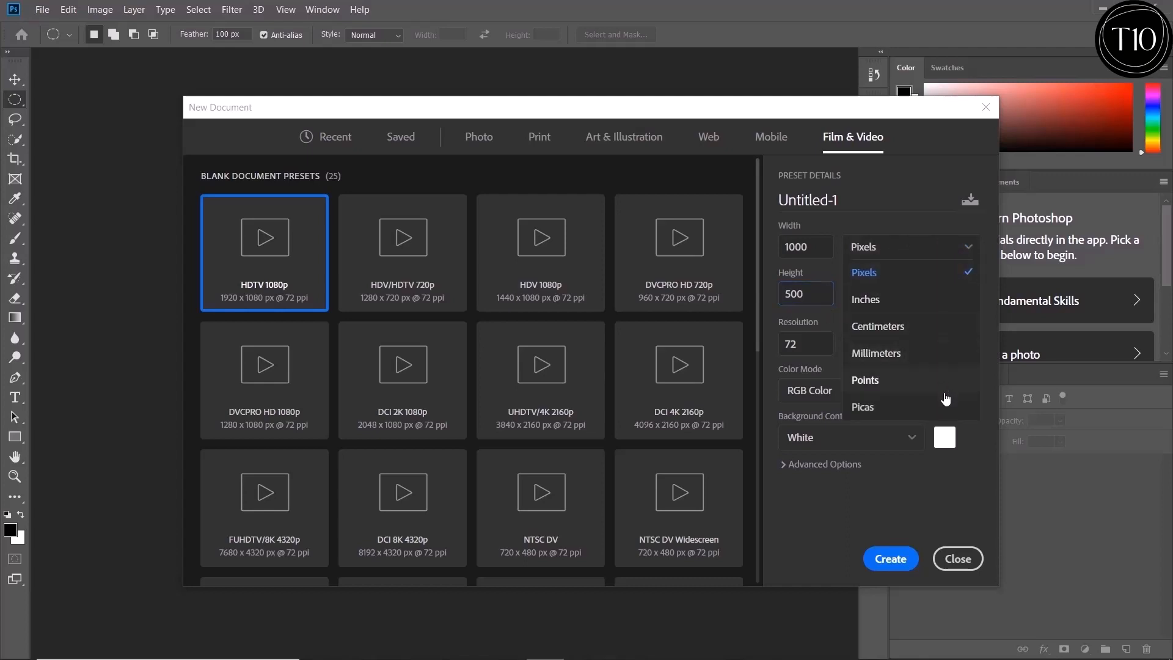
click(916, 284)
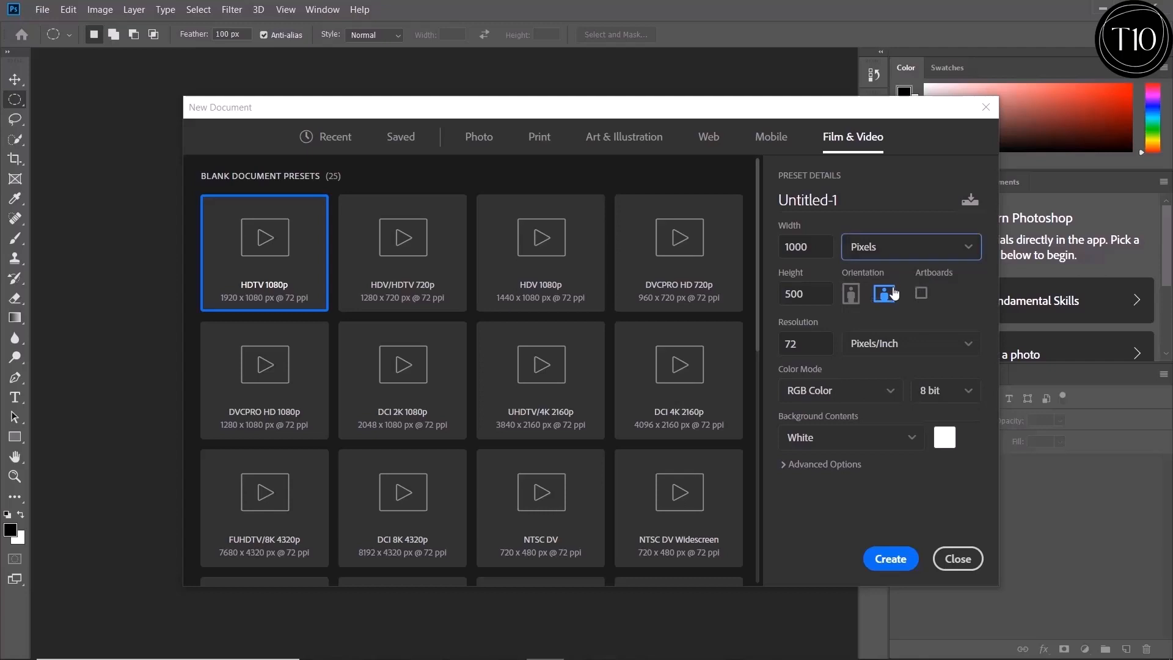
click(853, 299)
click(885, 304)
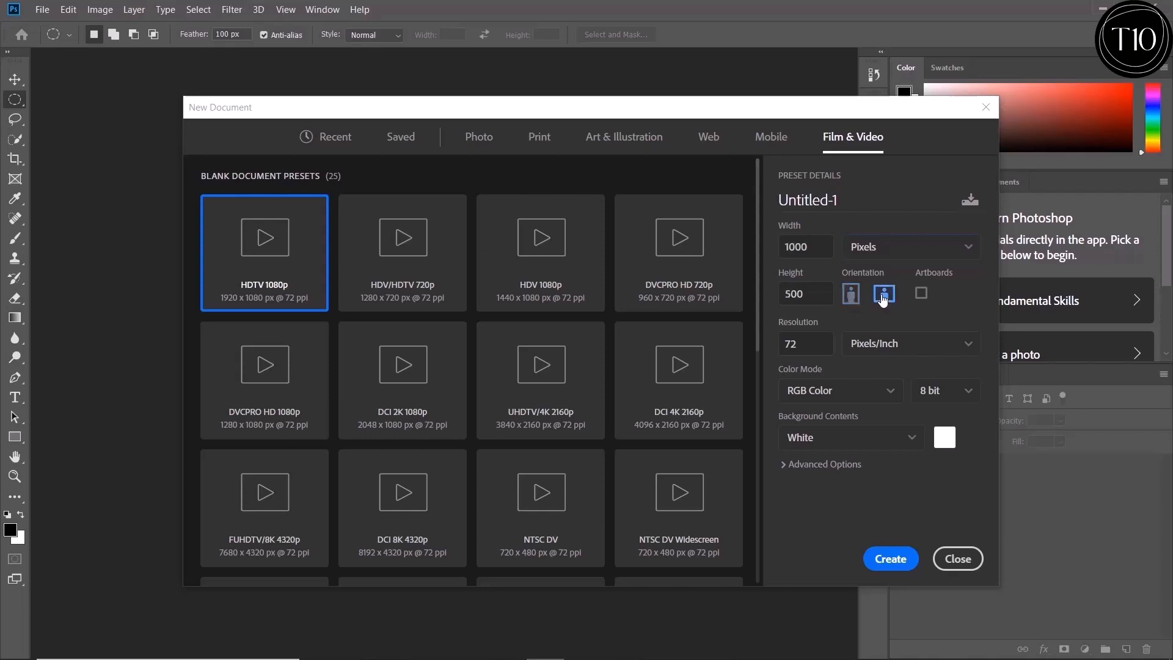
Step: Use a resolution of 72 Pixels/Inch and the RGB Color mode for the new document
double_click(809, 351)
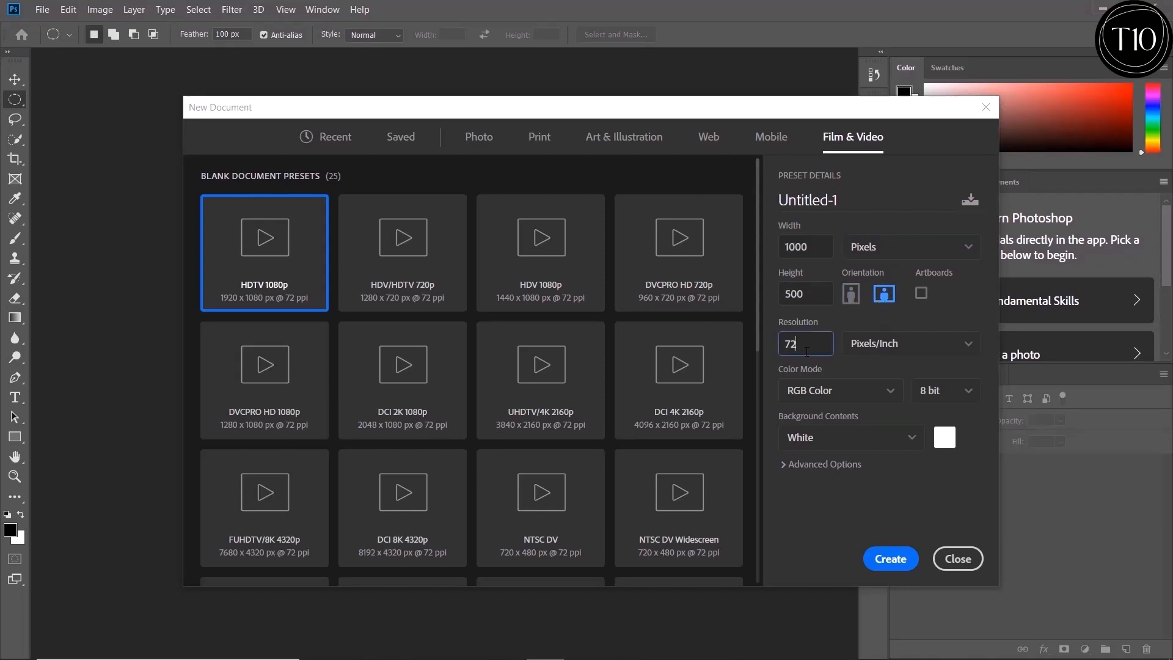
click(840, 351)
click(968, 347)
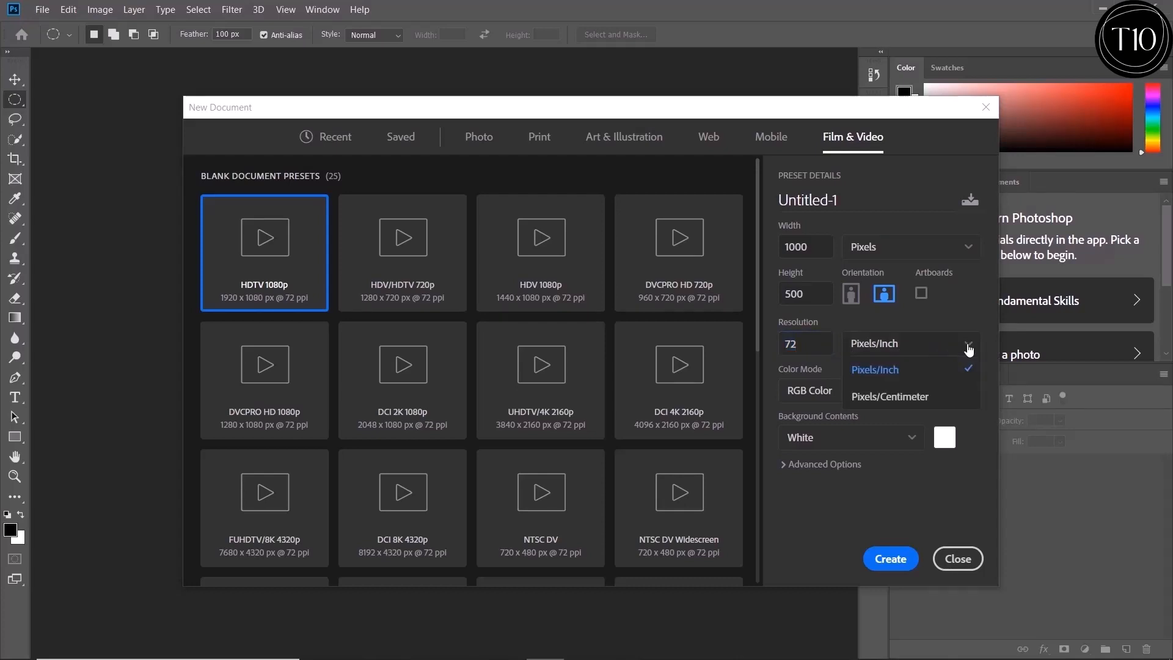
click(944, 375)
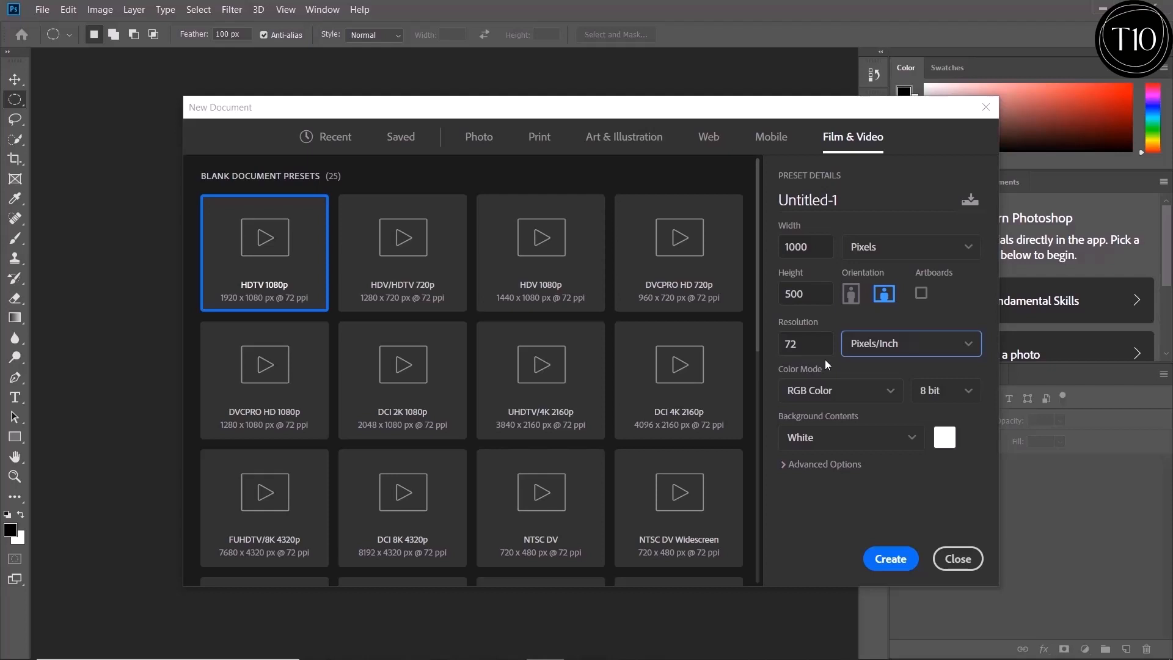
click(892, 394)
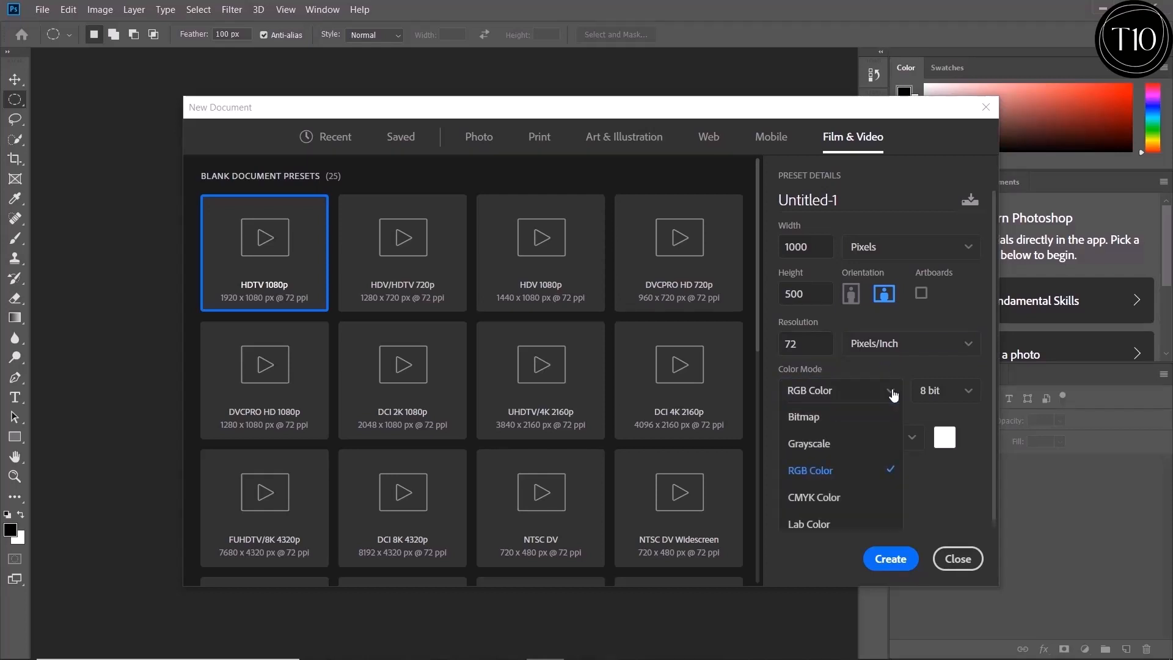
click(871, 471)
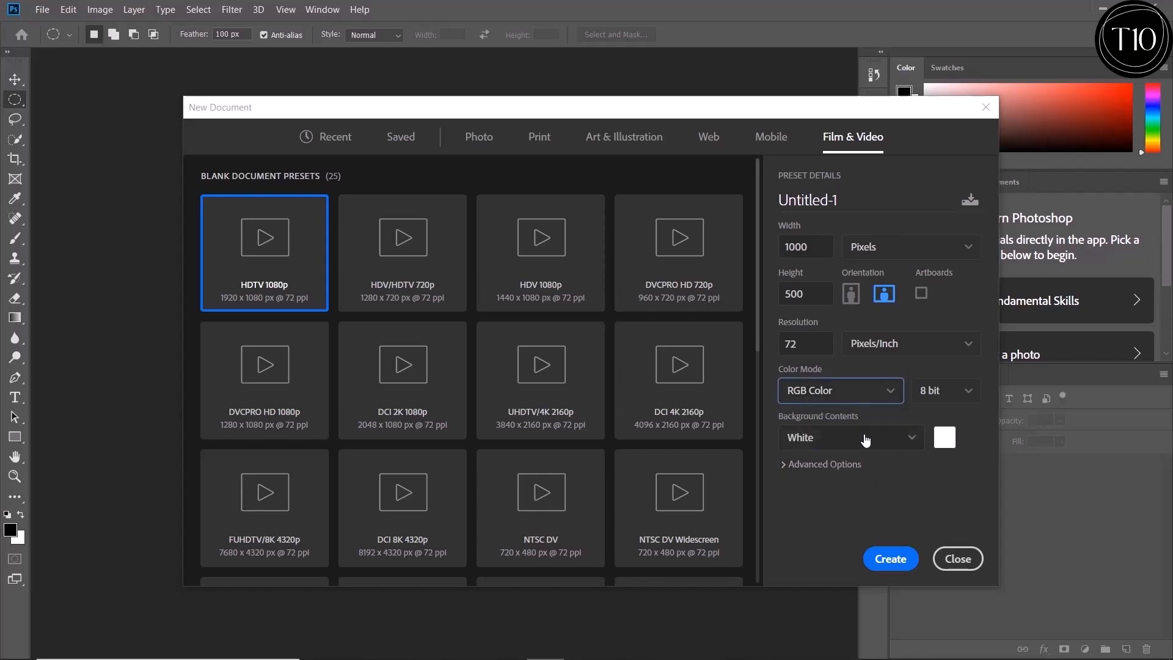
Step: Choose White as the background contents and briefly check the new document's advanced options
click(906, 440)
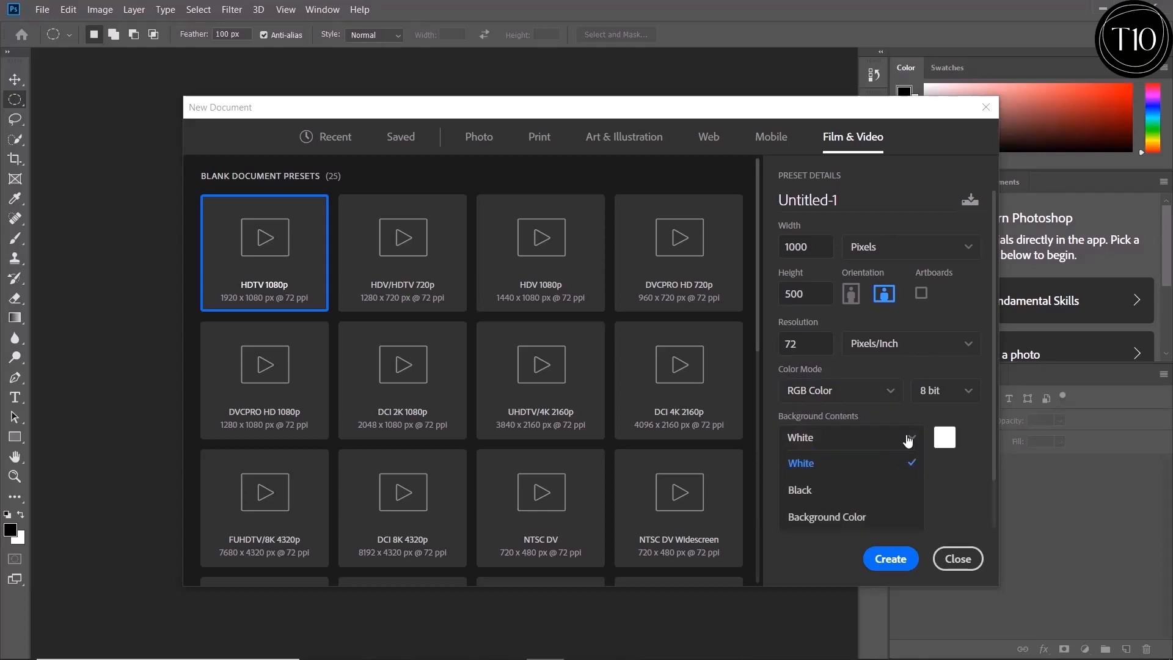
scroll(898, 489, down, 2)
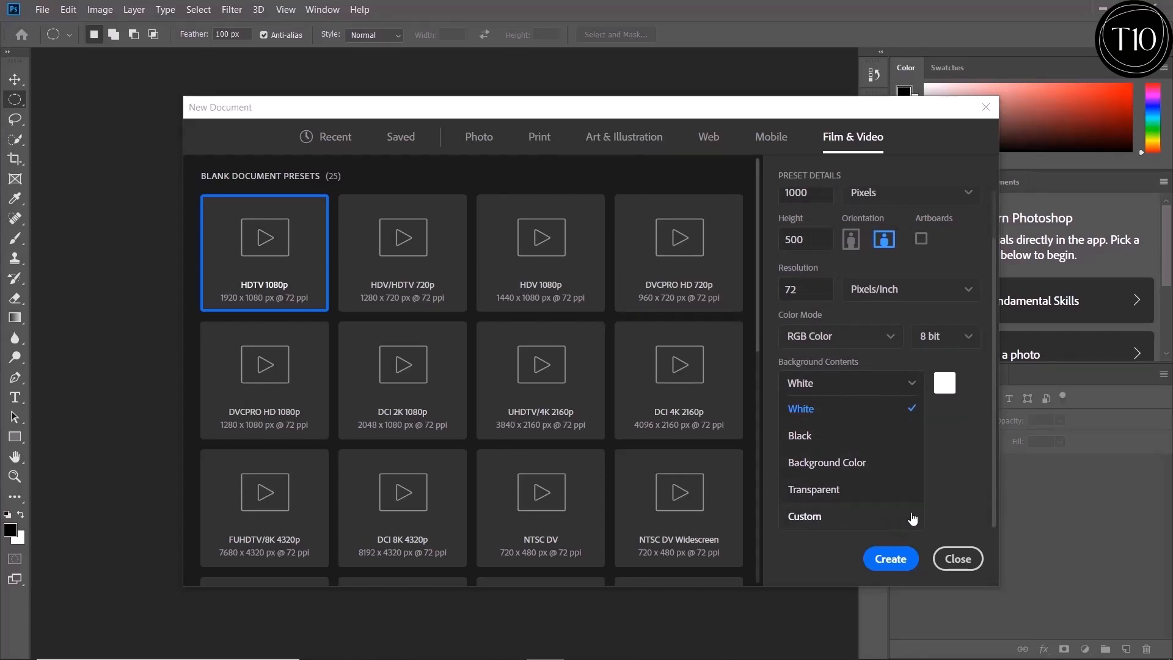
click(899, 412)
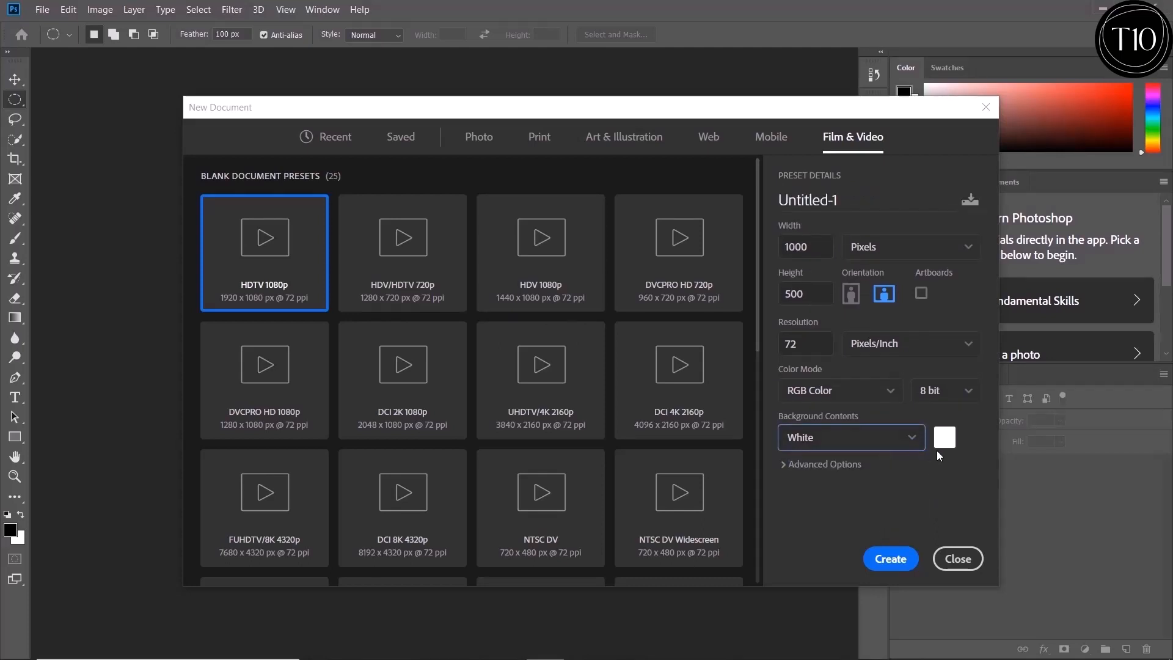
click(780, 464)
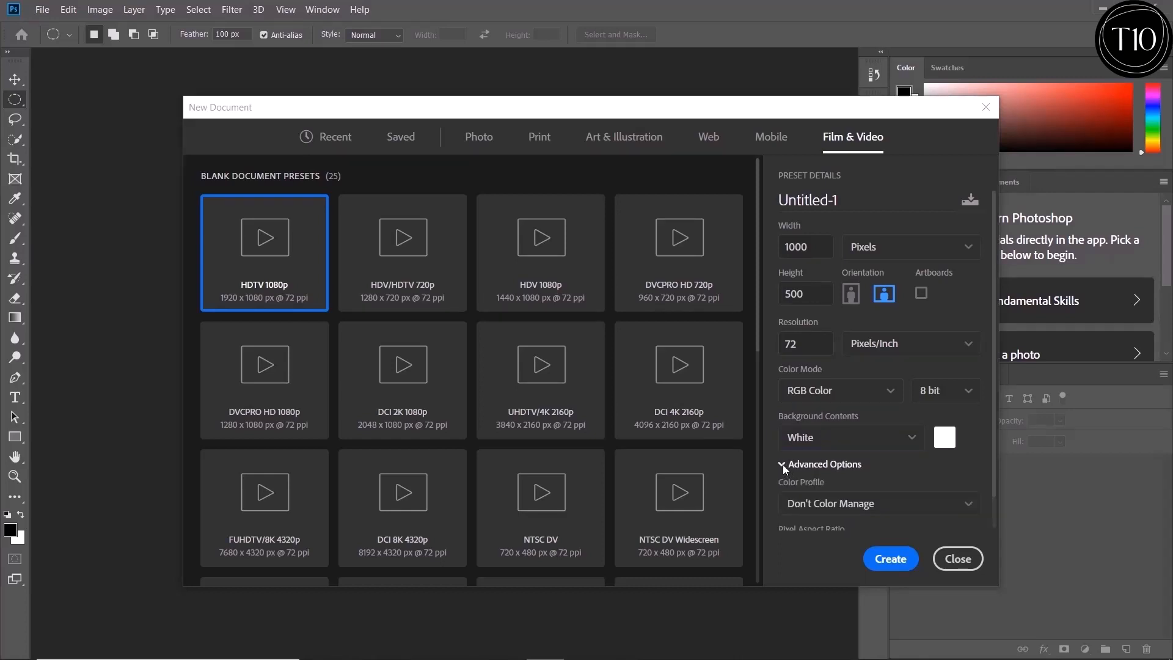
click(783, 465)
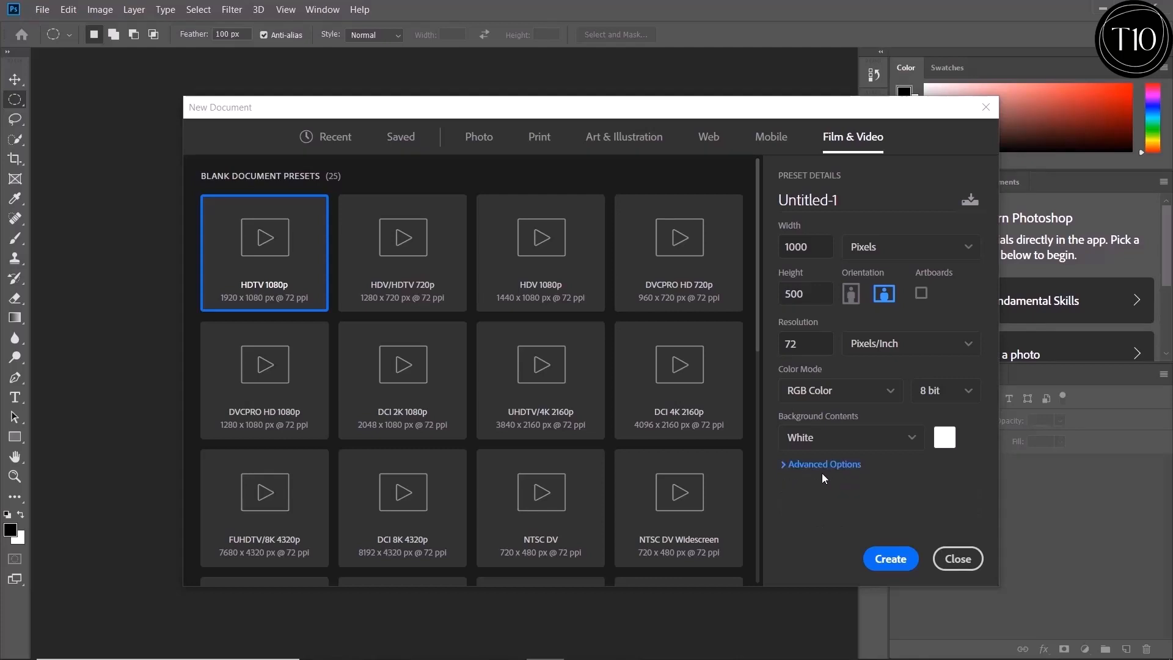
Step: Save the document settings as a preset named with the person's first name and create a new document from them
click(972, 212)
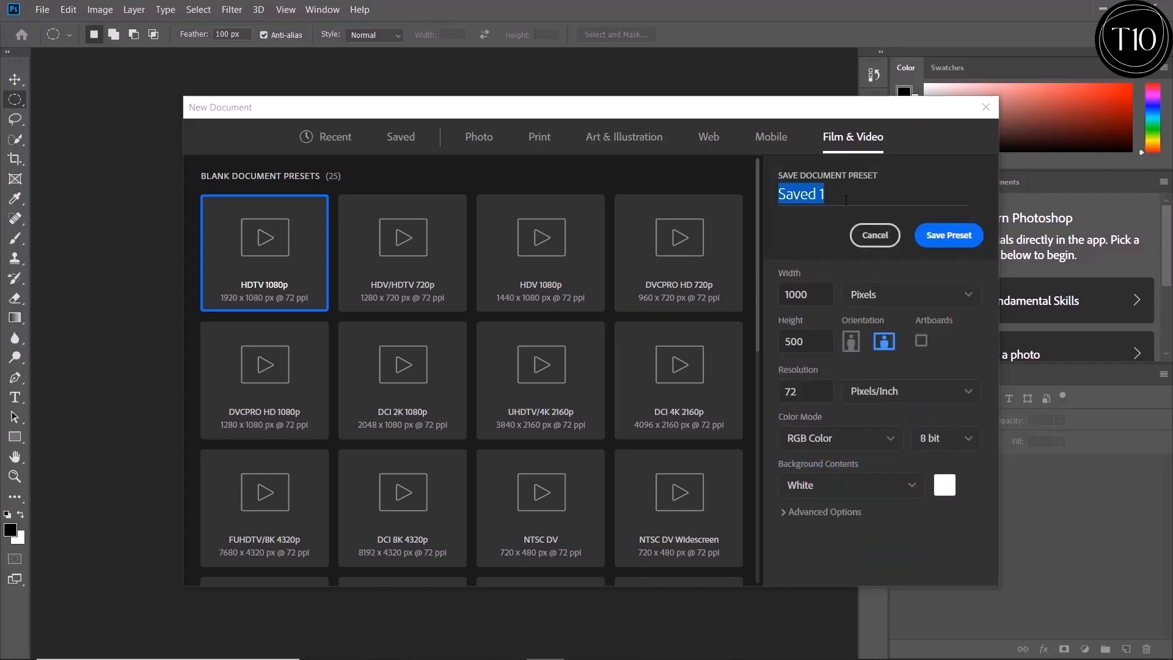
text(Fahed)
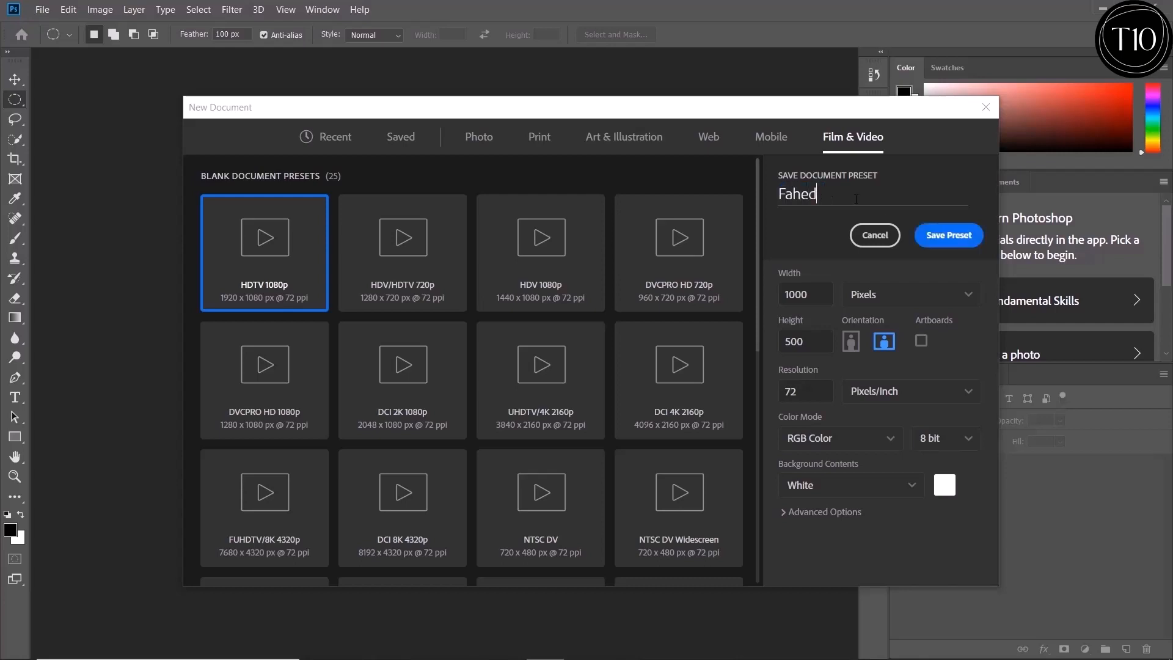
click(921, 238)
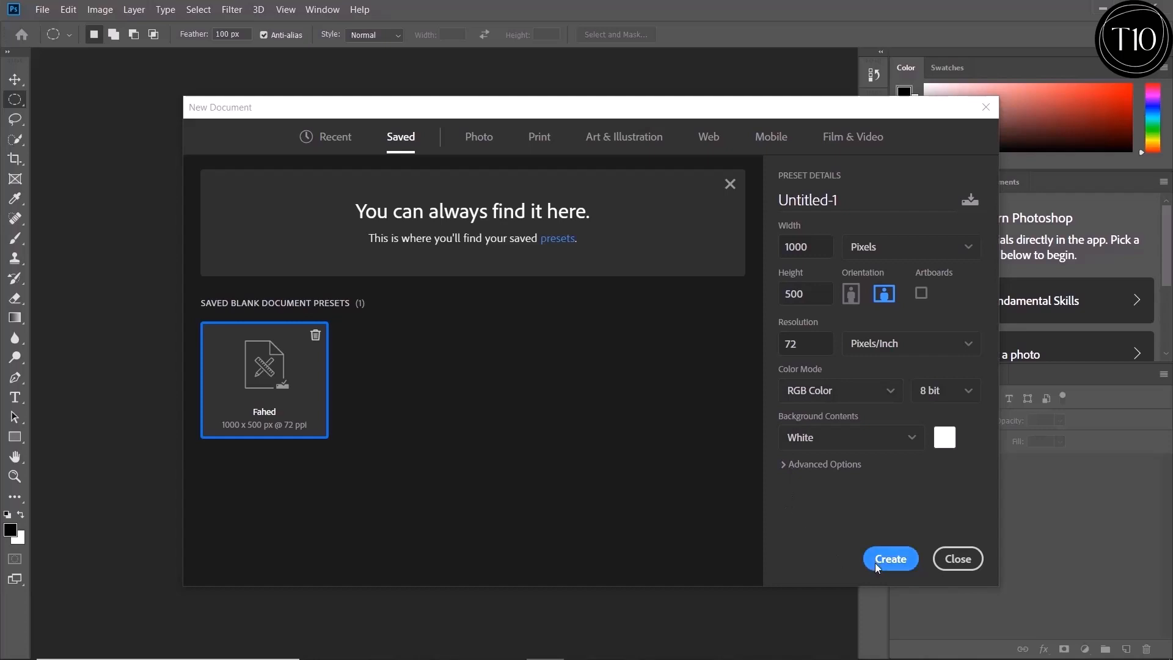
click(890, 559)
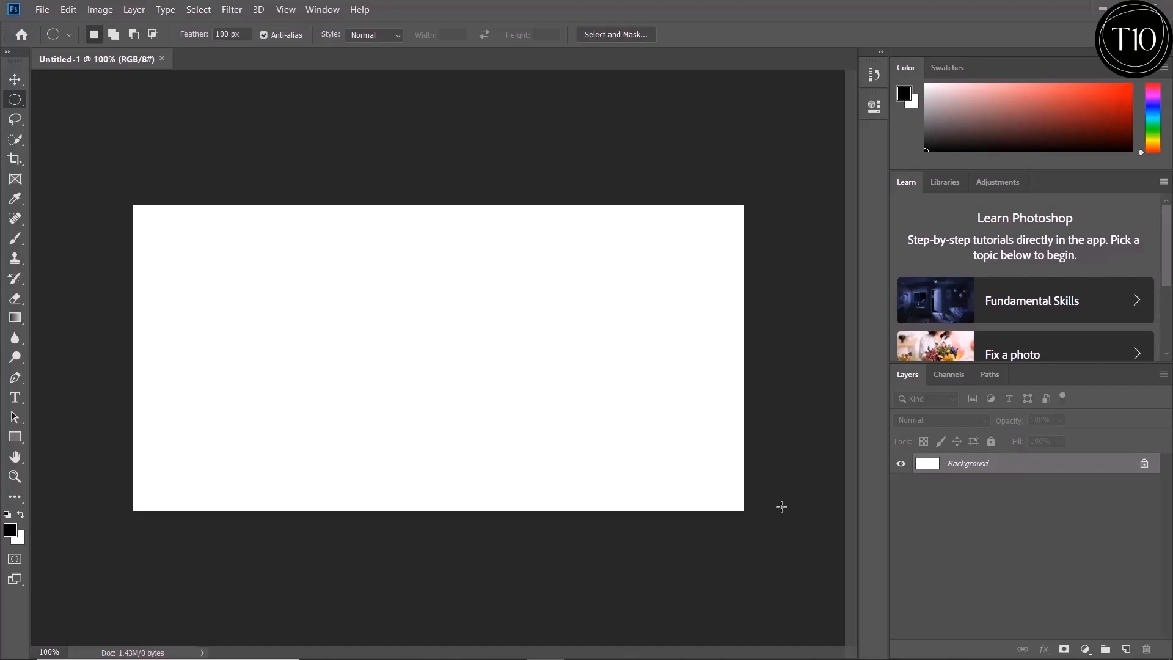
Step: Close the blank document and open the image Select & Mask 01 from the Photoshop folder in Downloads
click(162, 58)
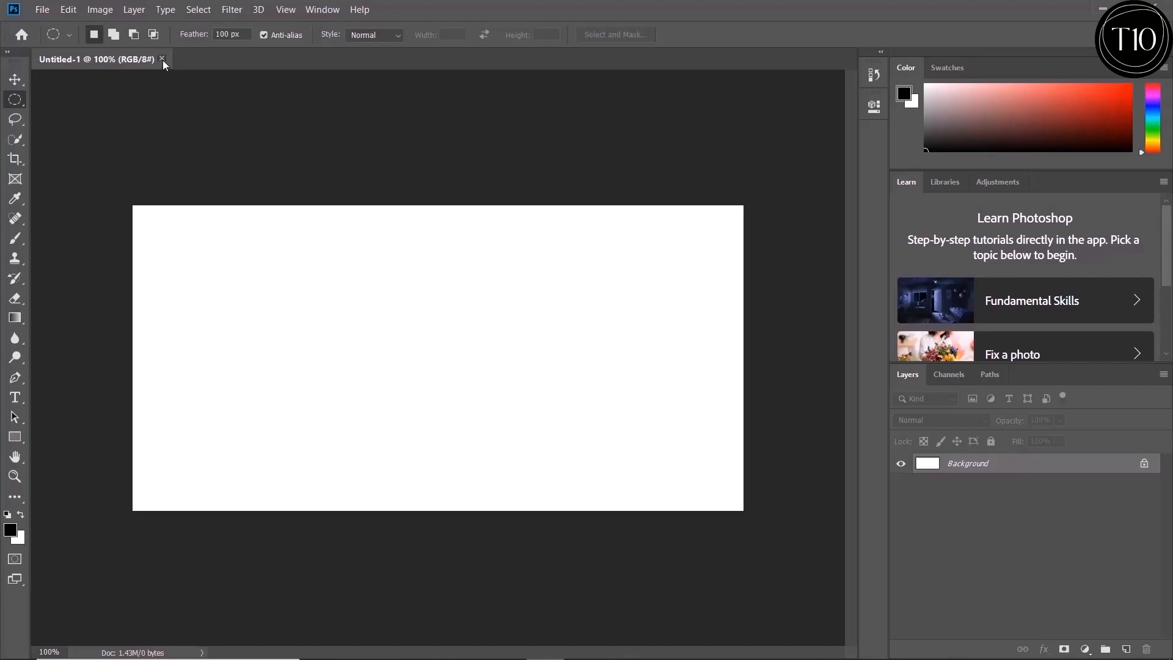
click(42, 10)
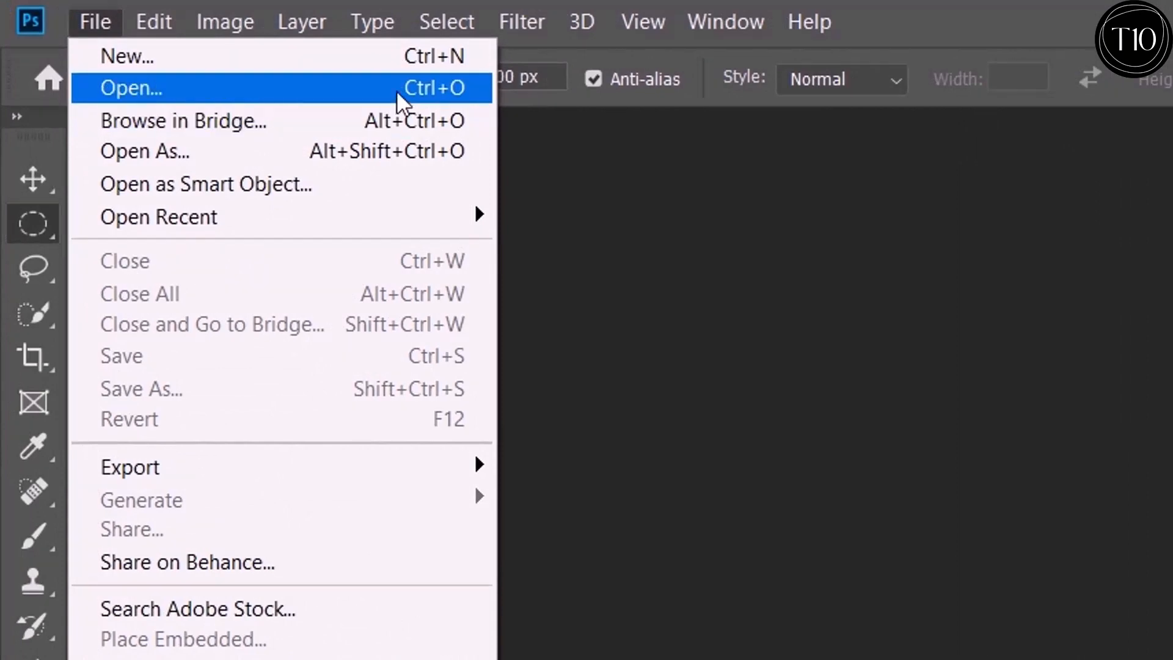
click(314, 88)
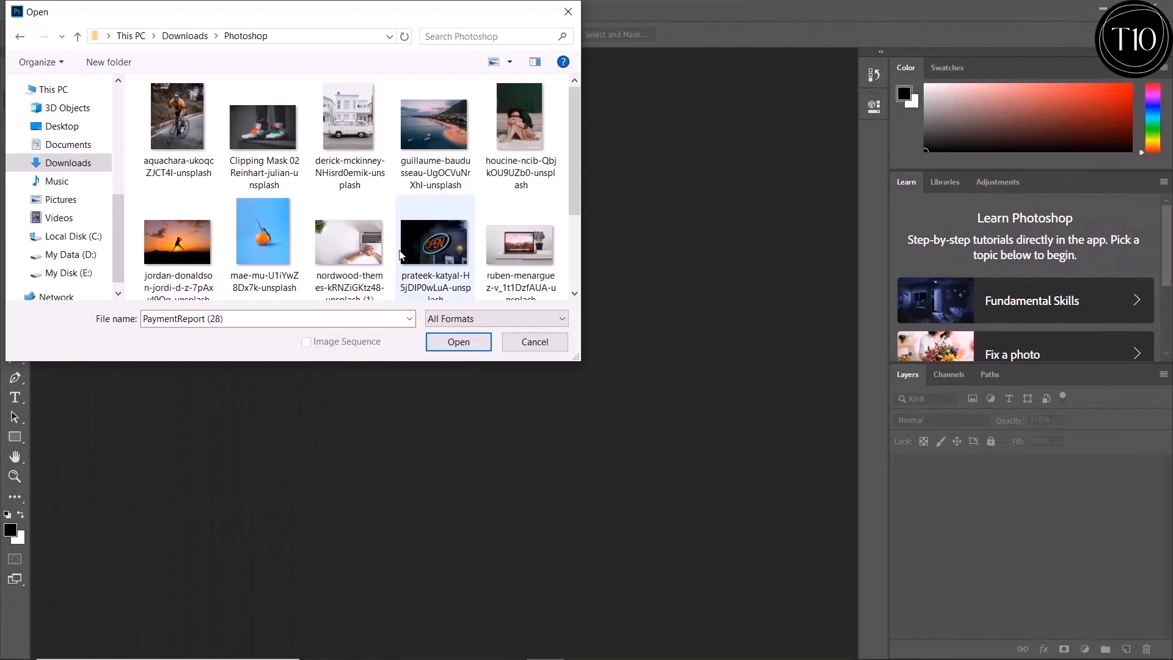
scroll(400, 255, down, 2)
click(201, 247)
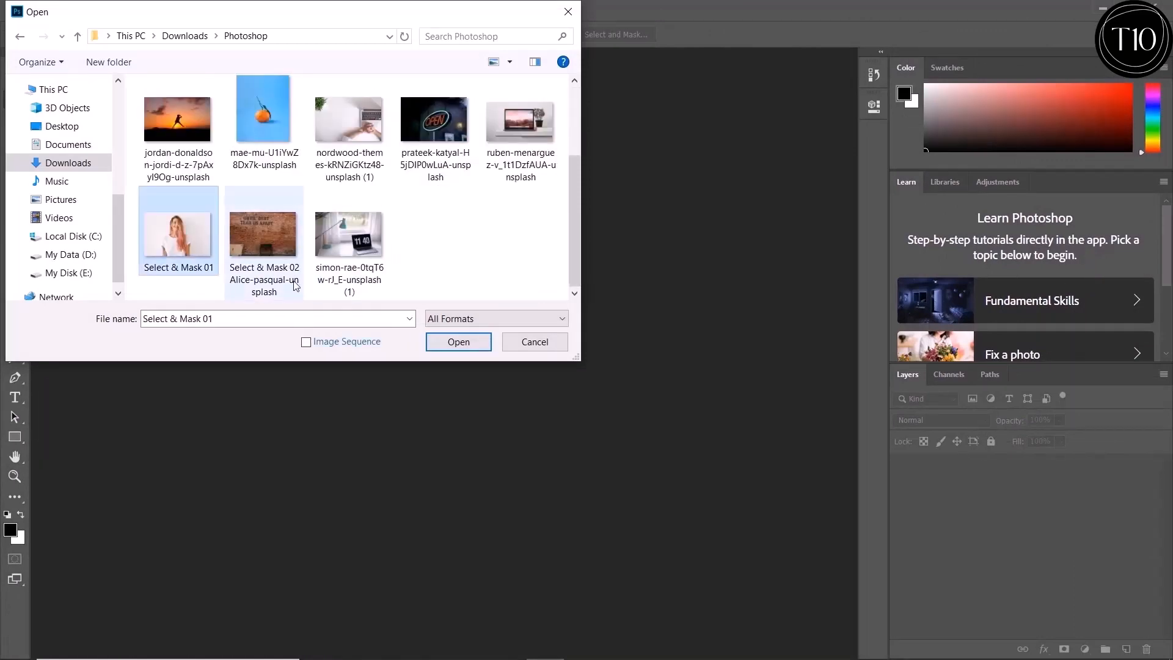
click(453, 340)
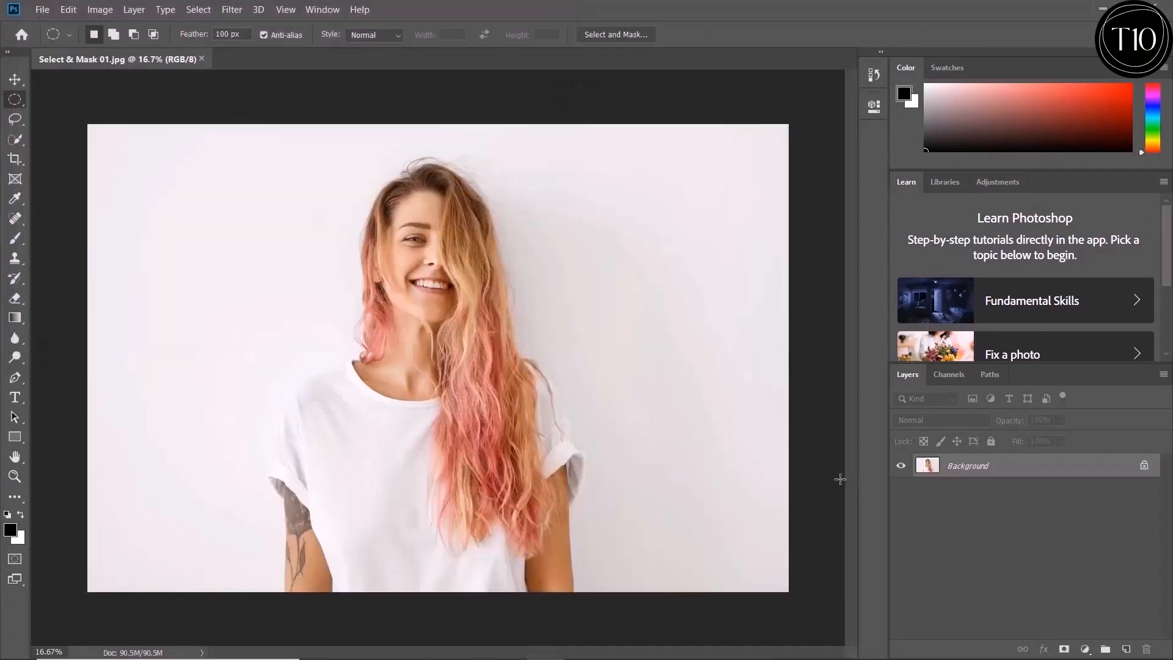
Step: Place the orange fruit photo from the File Explorer folder into Select & Mask 01 and move it over the image's right half
key(v)
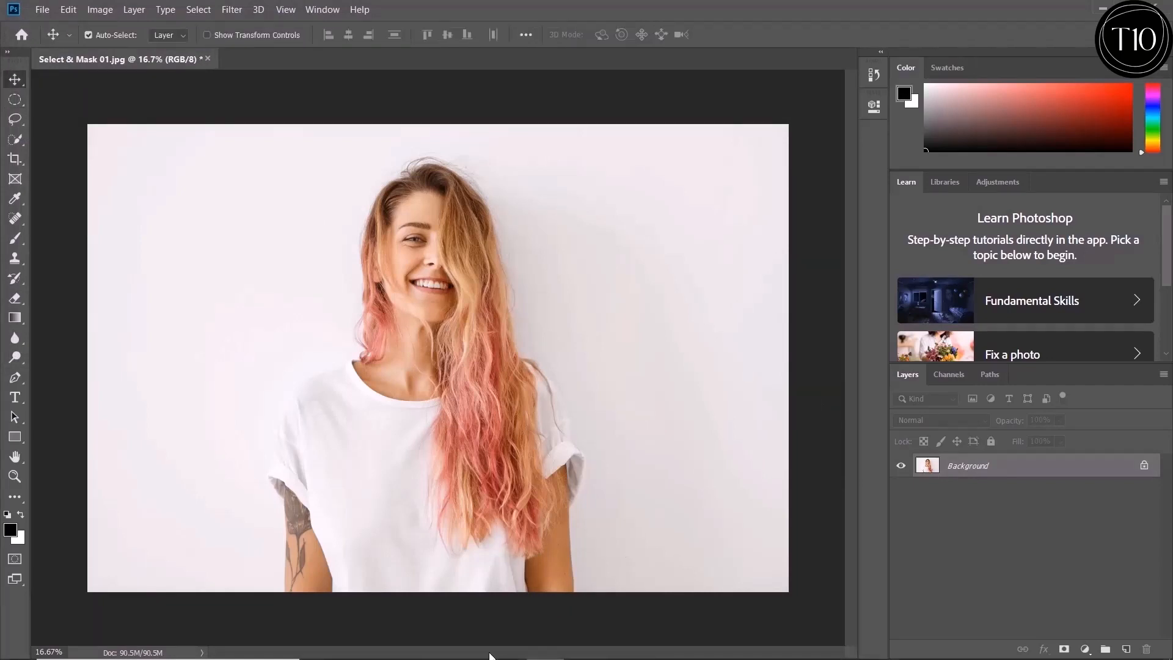
click(507, 647)
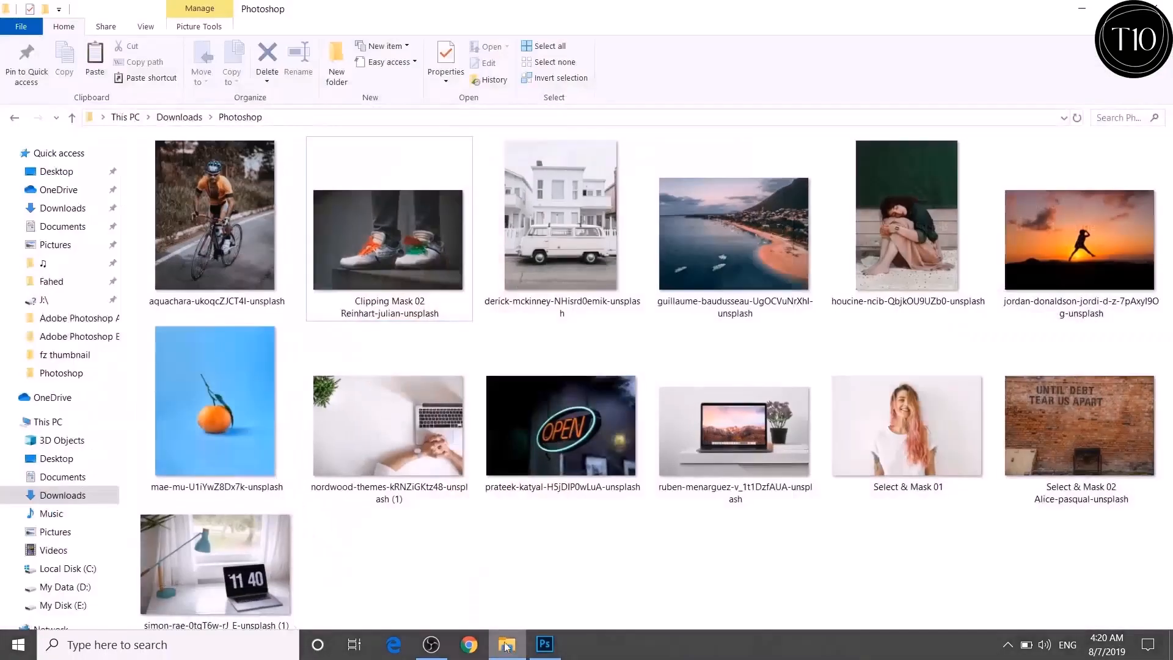
drag(211, 397, 616, 374)
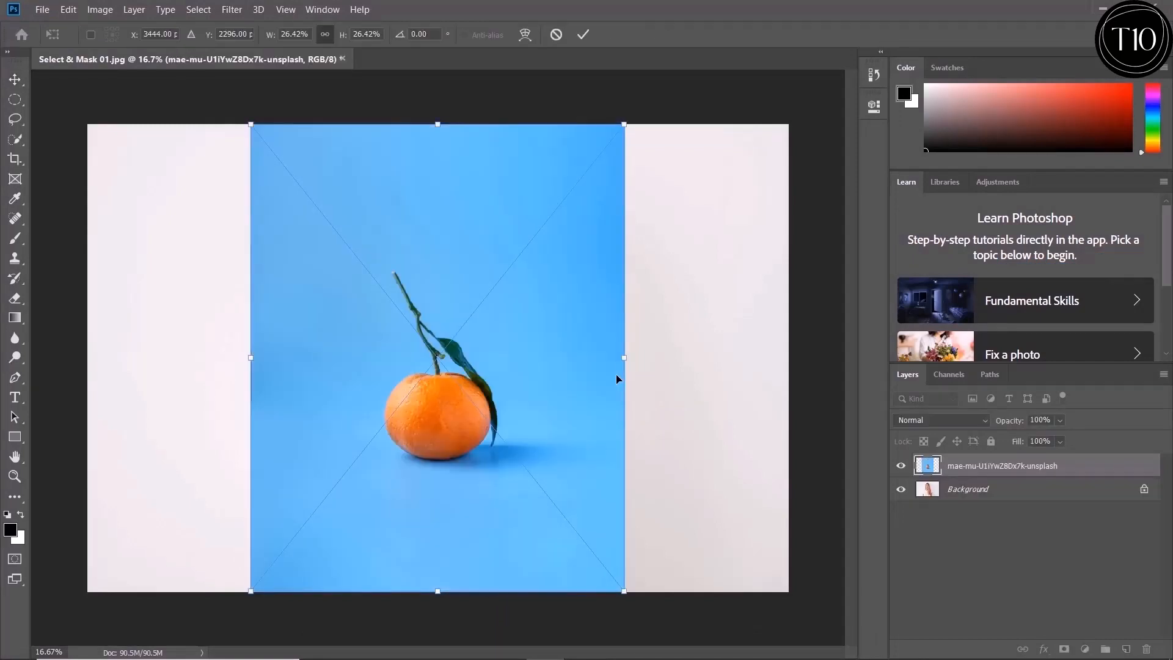
drag(296, 184, 512, 184)
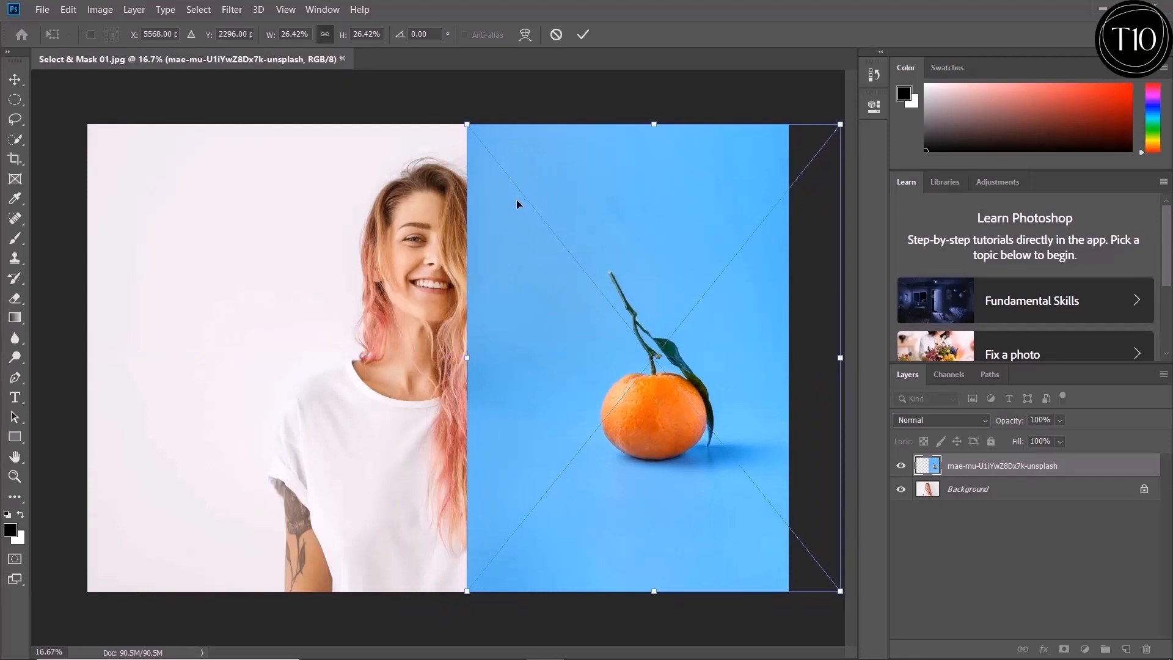
Step: Open the sunset photo of the jumping silhouette from the File Explorer folder as a separate document
click(507, 644)
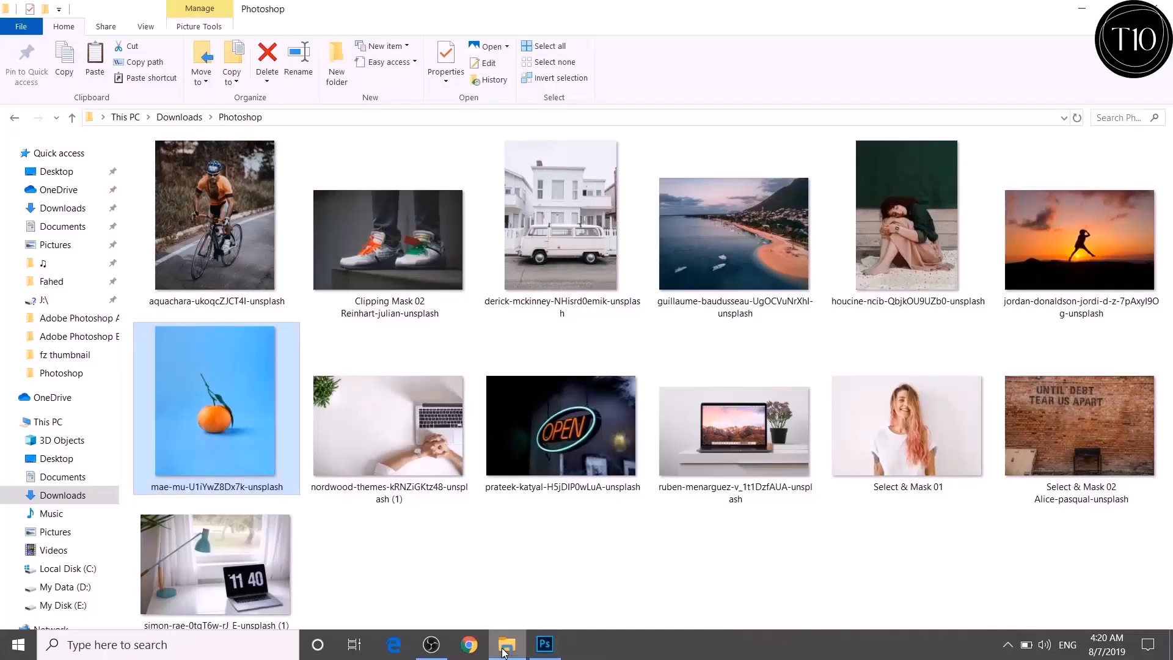
click(1052, 211)
drag(1083, 254, 396, 63)
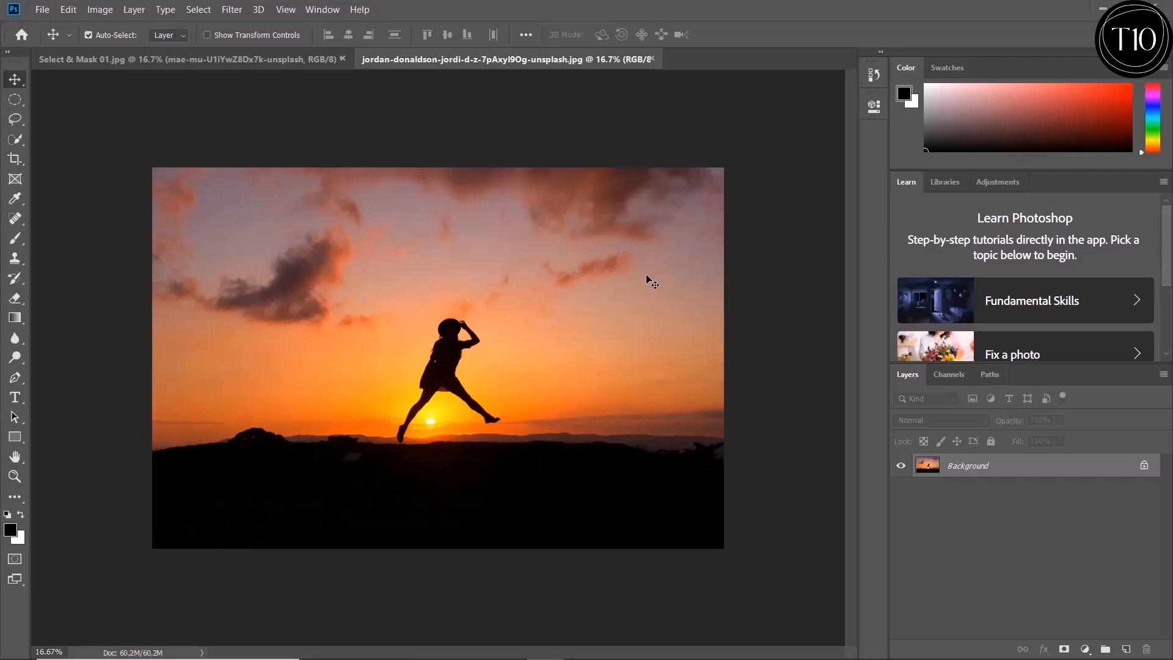
Step: Switch between the two open documents and close Select & Mask 01 without saving its changes
click(283, 58)
click(395, 60)
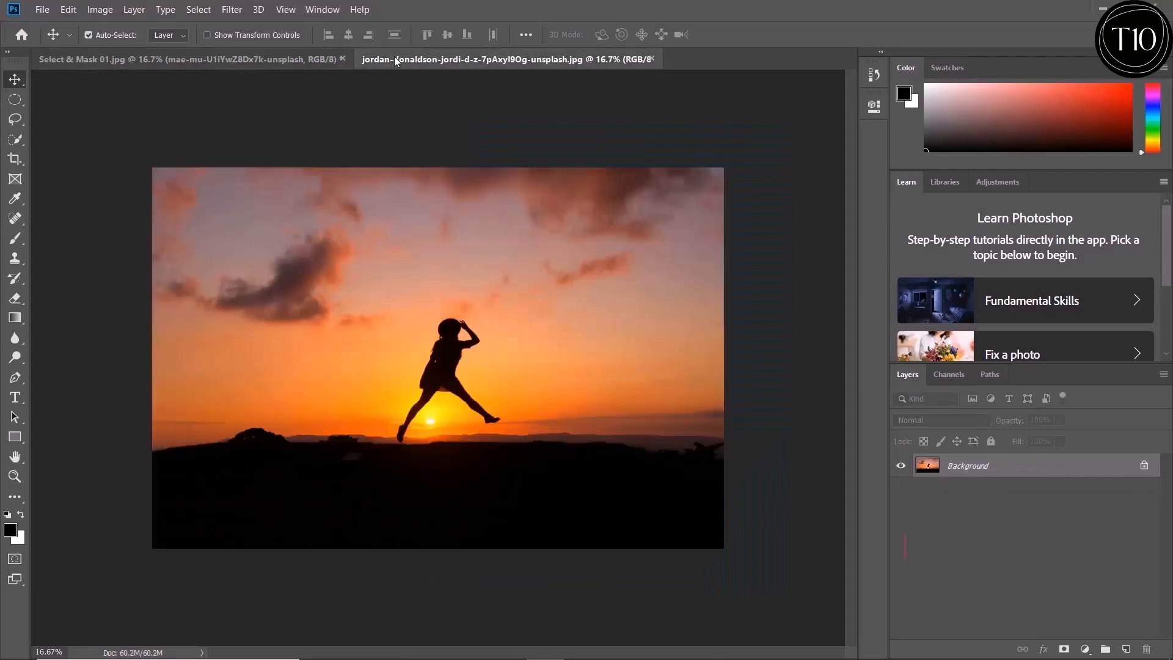
click(342, 59)
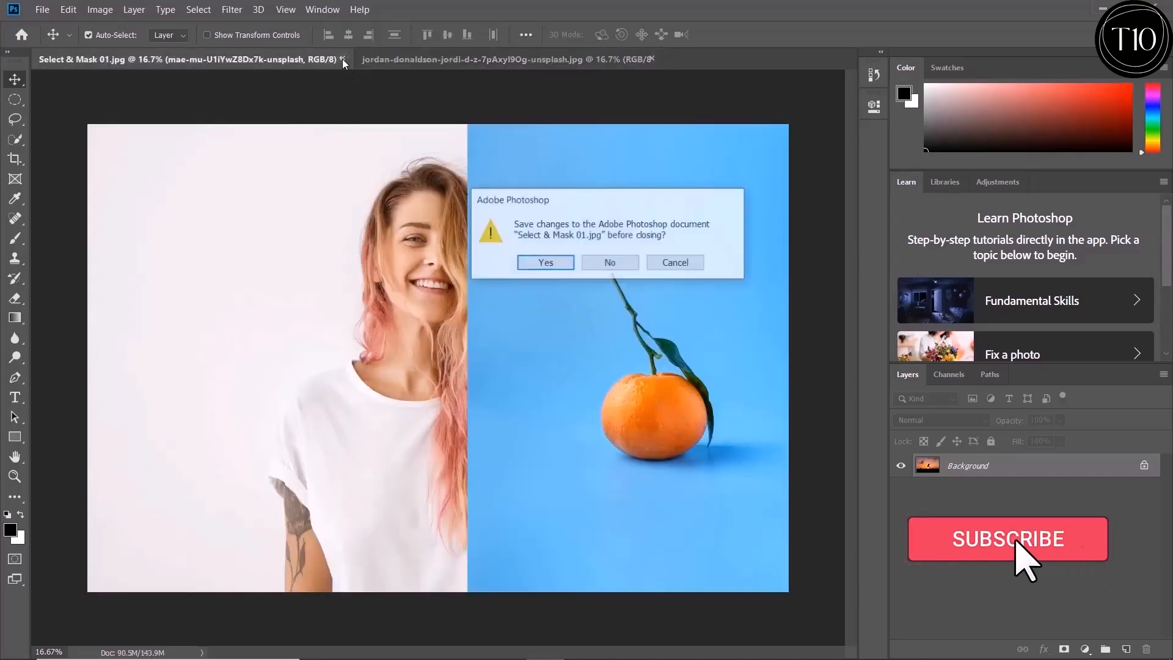
click(599, 265)
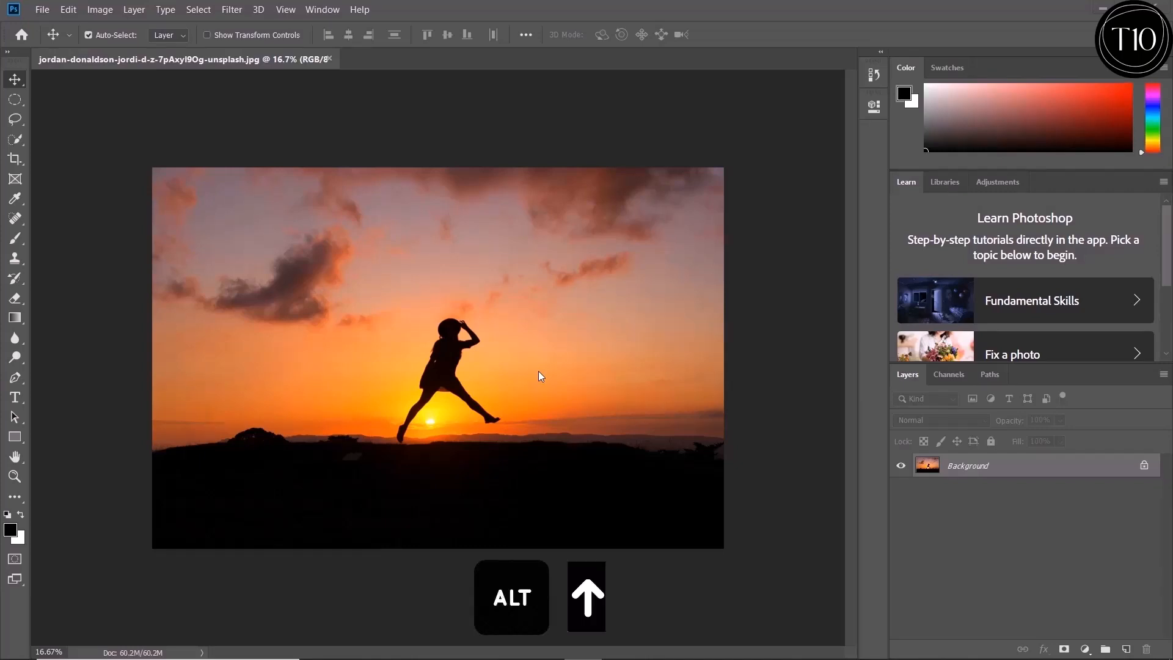
Step: Zoom in on the jumping silhouette, zoom out until the whole photo is small, and enlarge it again by three zoom levels
scroll(539, 373, up, 5)
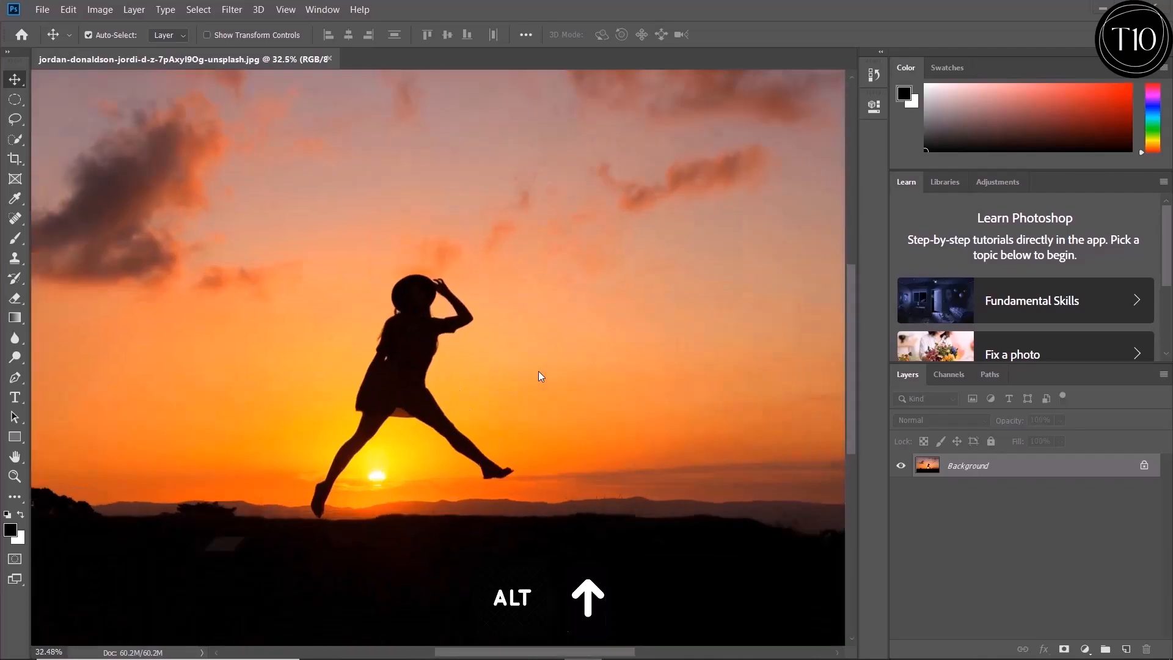
scroll(539, 375, up, 2)
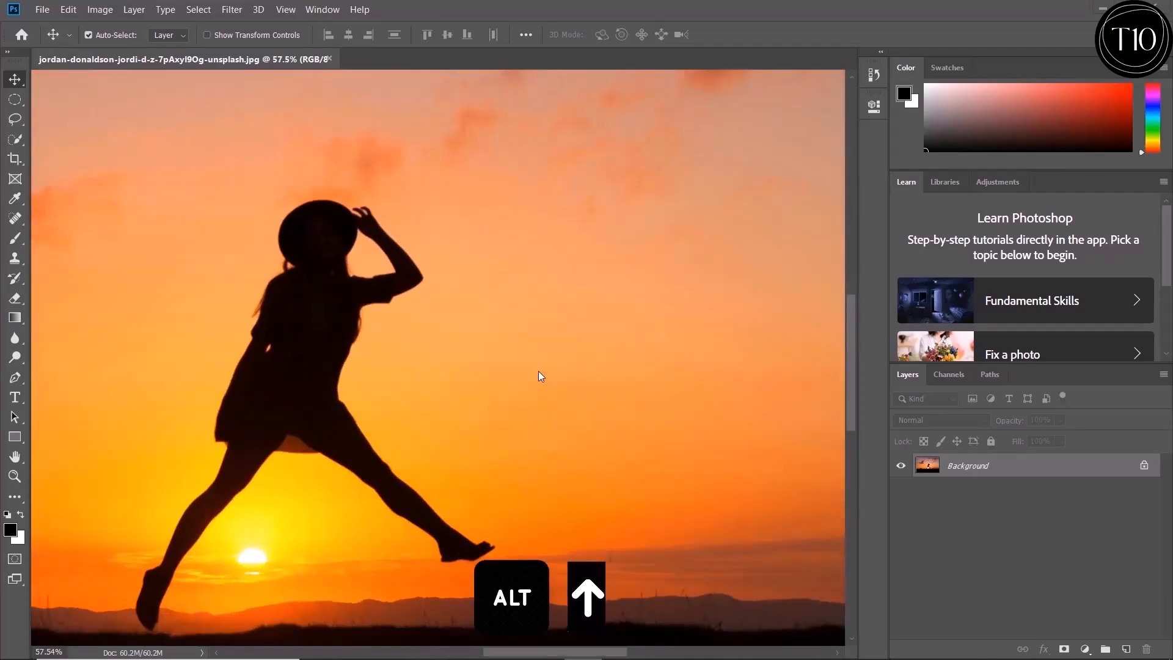
scroll(540, 376, down, 7)
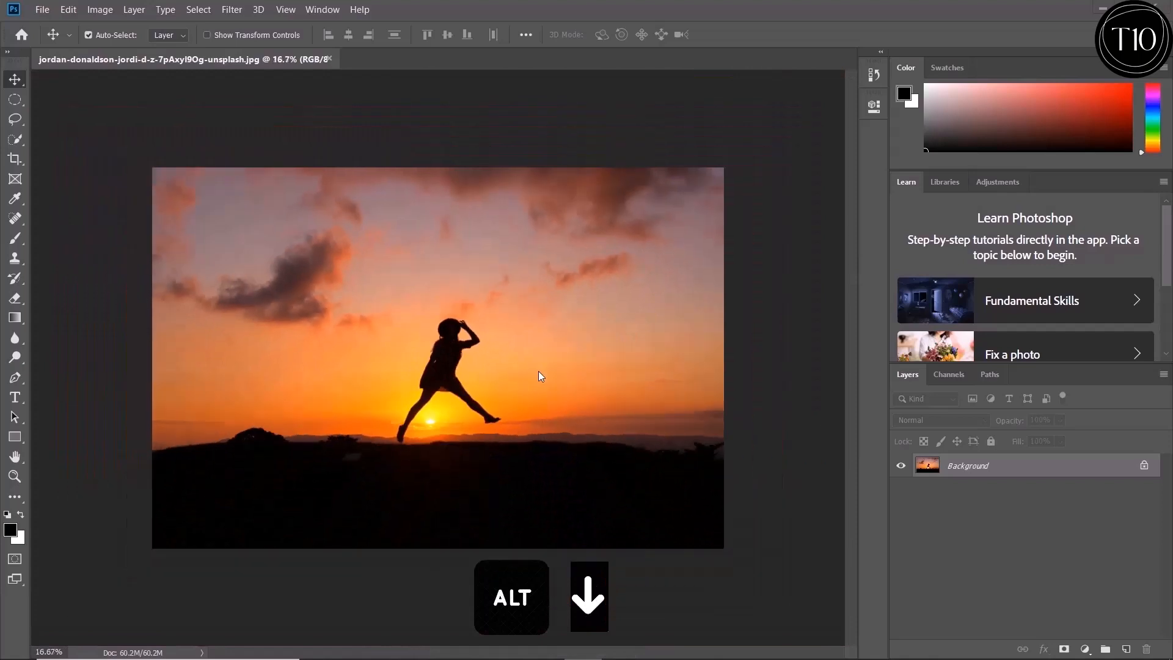
scroll(539, 375, down, 1)
scroll(539, 376, down, 2)
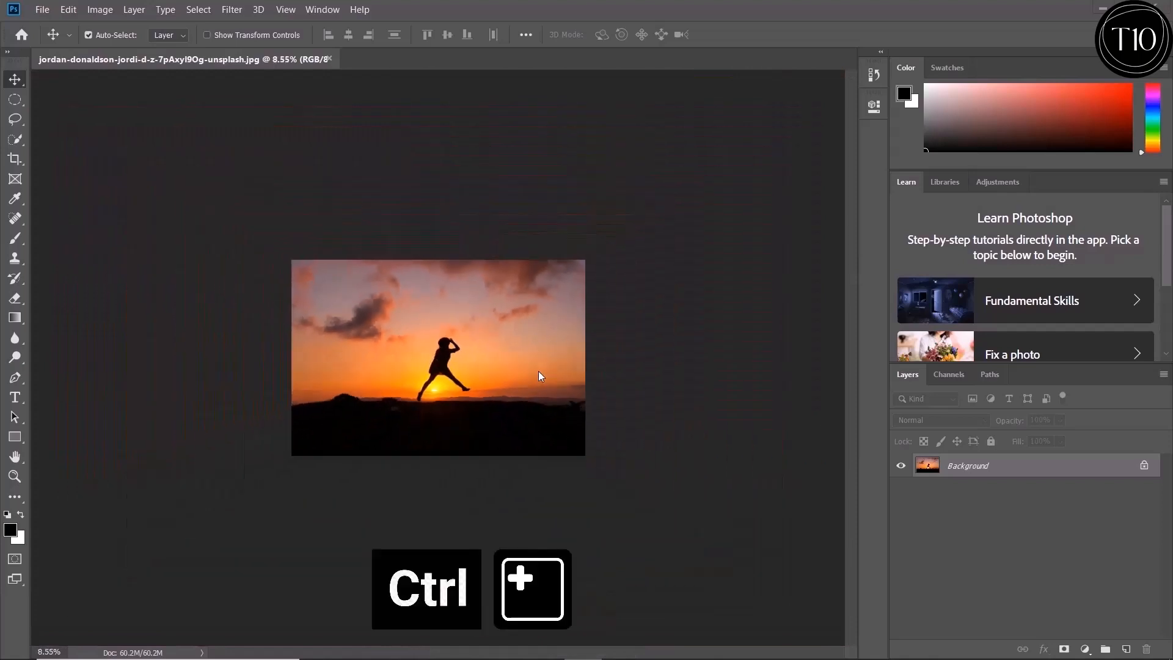
key(ctrl+plus)
key(ctrl+plus)
key(ctrl+plus)
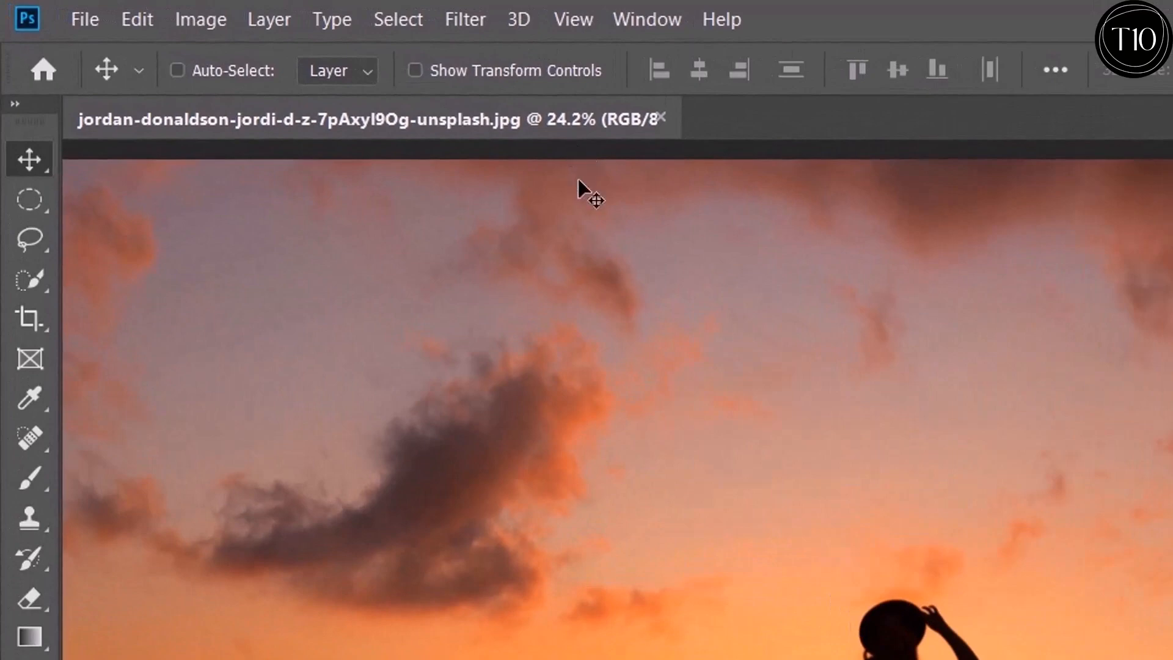
Step: Shift the view of the sunset photo, zoom in on the clouds and set the magnification to 100%
scroll(578, 183, left, 2)
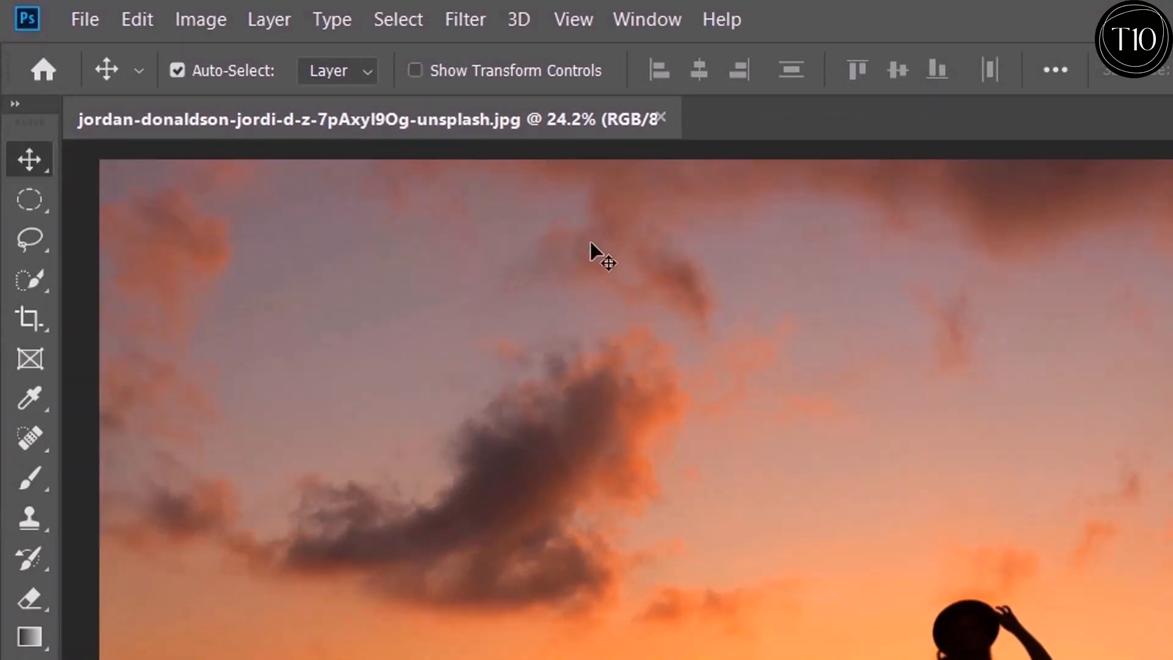
scroll(591, 243, down, 3)
scroll(591, 243, up, 9)
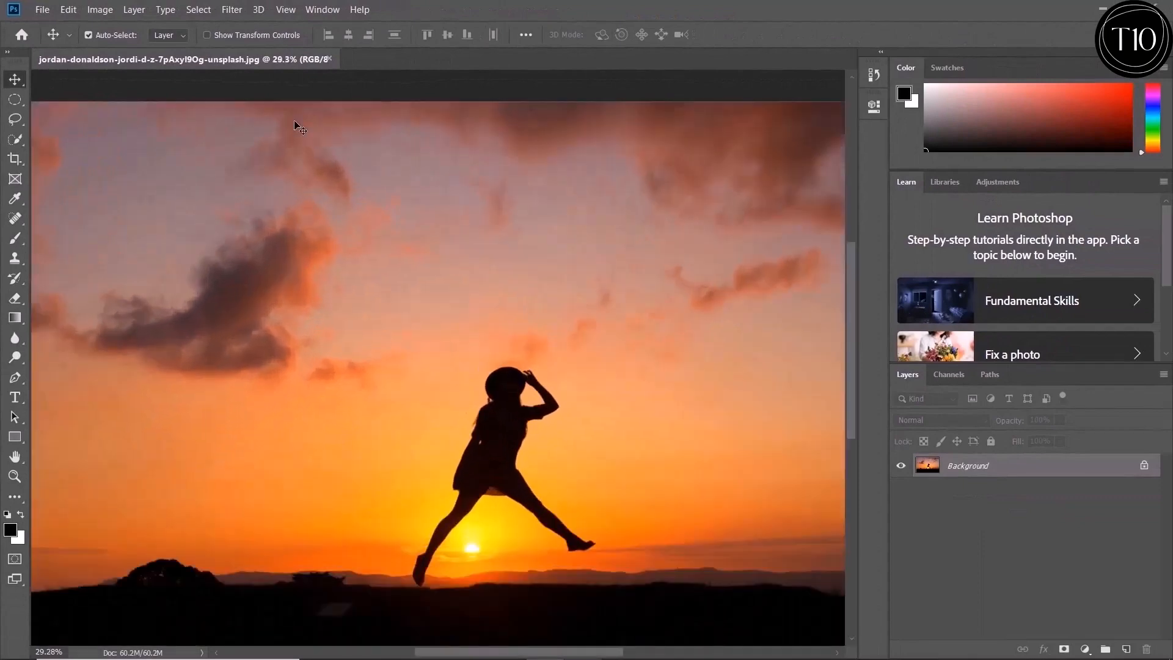
scroll(295, 125, up, 5)
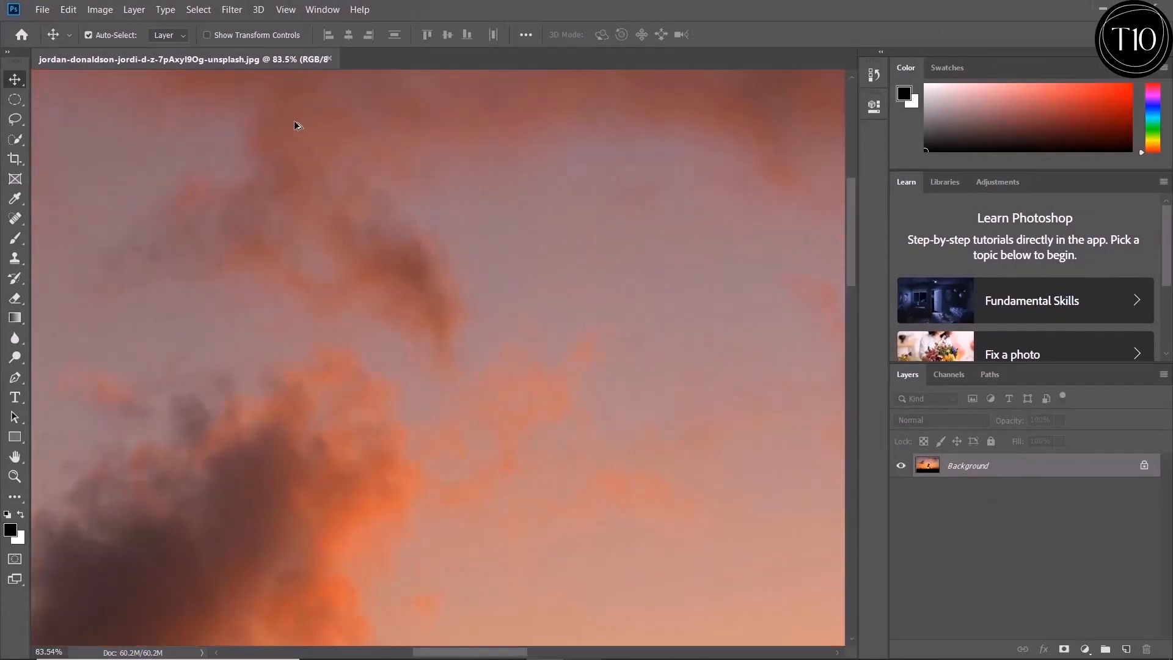
scroll(295, 125, down, 2)
key(ctrl+1)
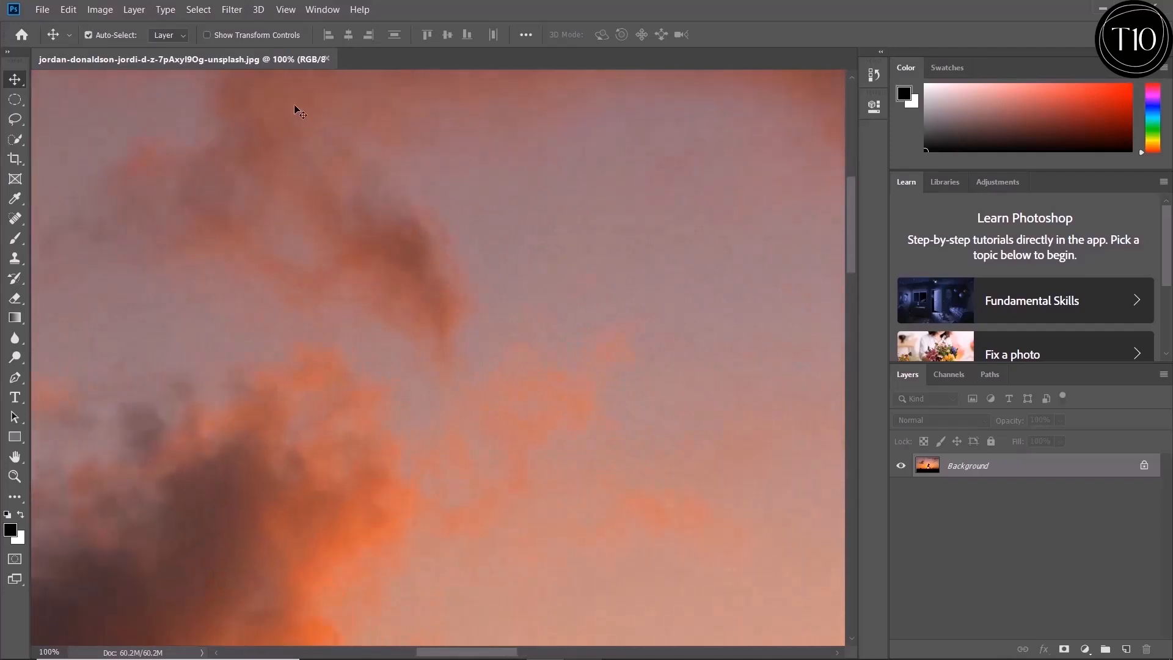
Step: Pan around the sky at 100% magnification and zoom back out until the whole sunset photo fits in view
drag(396, 246, 202, 144)
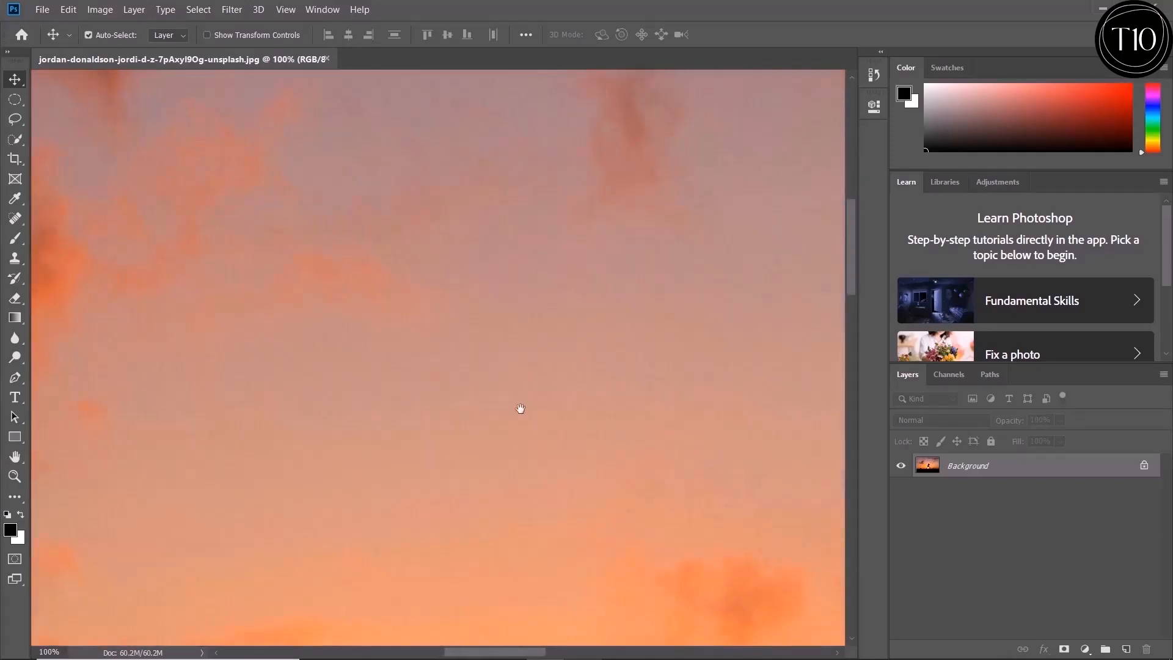
drag(519, 409, 333, 220)
drag(541, 452, 609, 410)
drag(537, 235, 601, 555)
drag(379, 328, 580, 421)
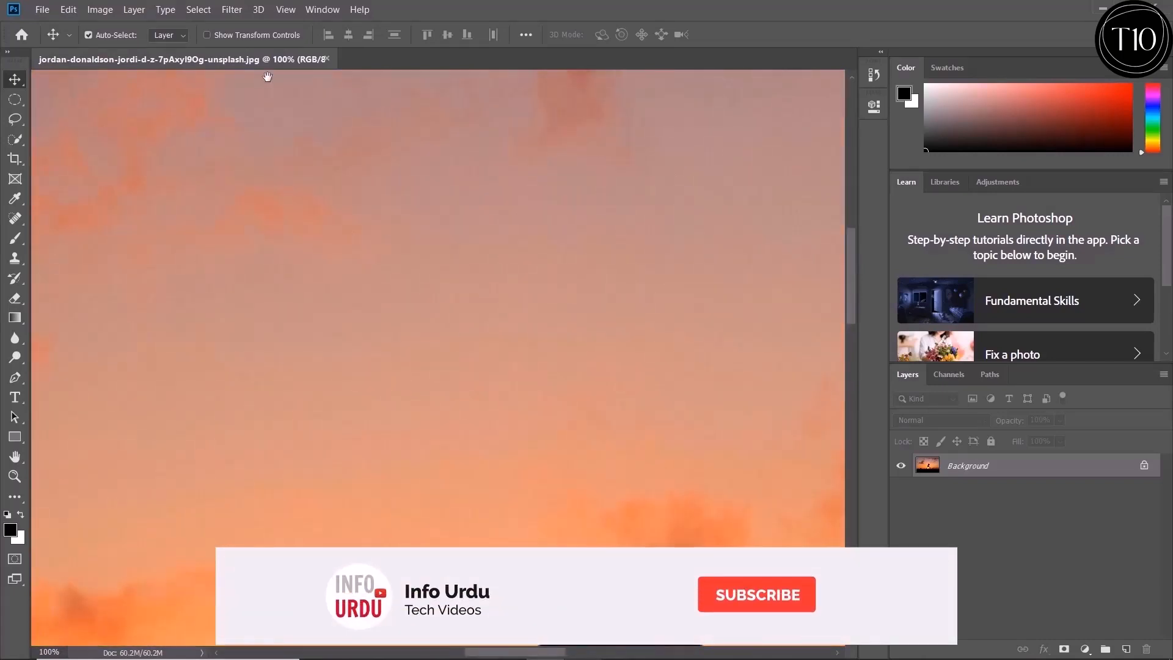
scroll(299, 134, up, 5)
scroll(300, 140, down, 15)
scroll(300, 150, down, 5)
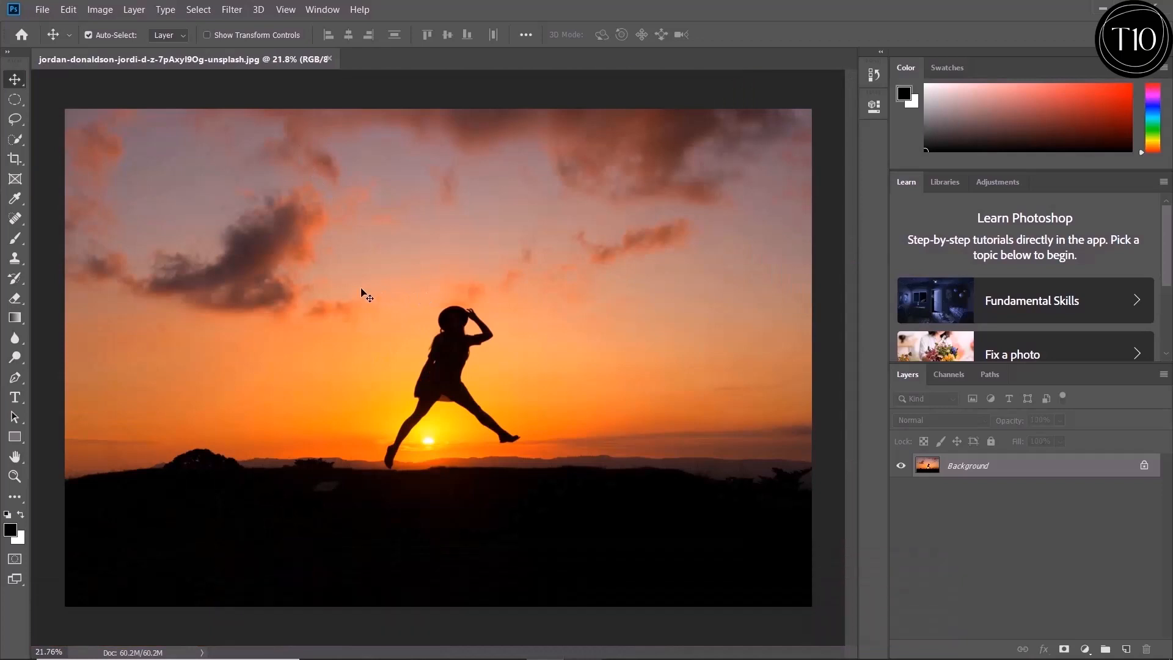
Step: Expand the toolbar to two columns and look at the tools grouped with the Move Tool
click(8, 53)
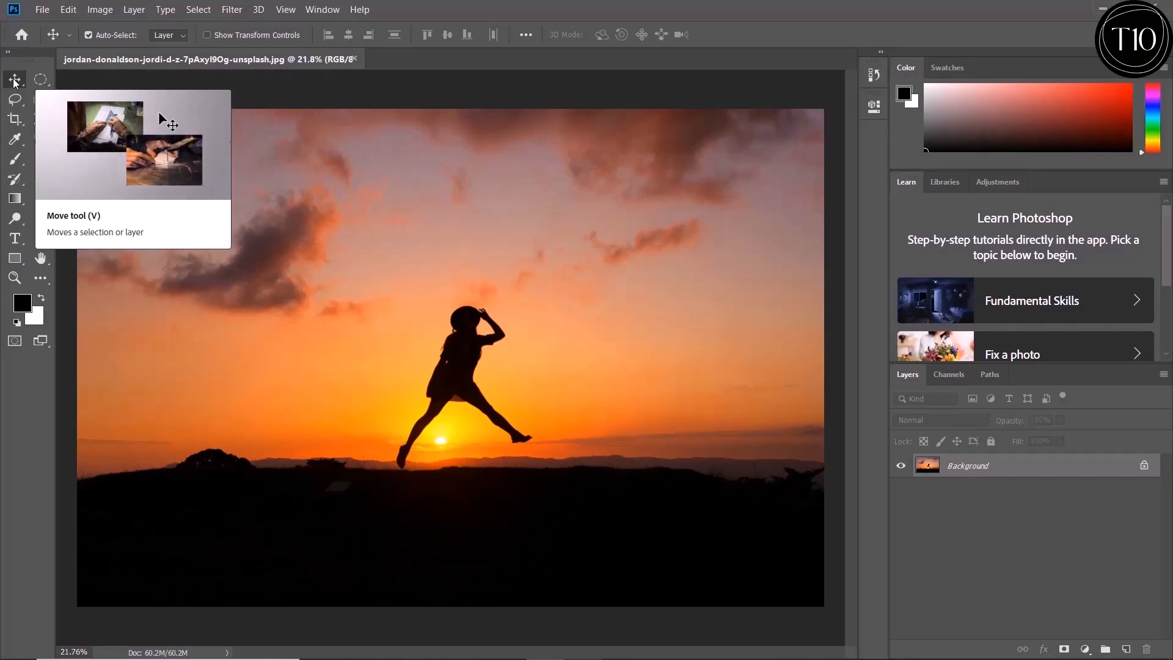
right_click(15, 81)
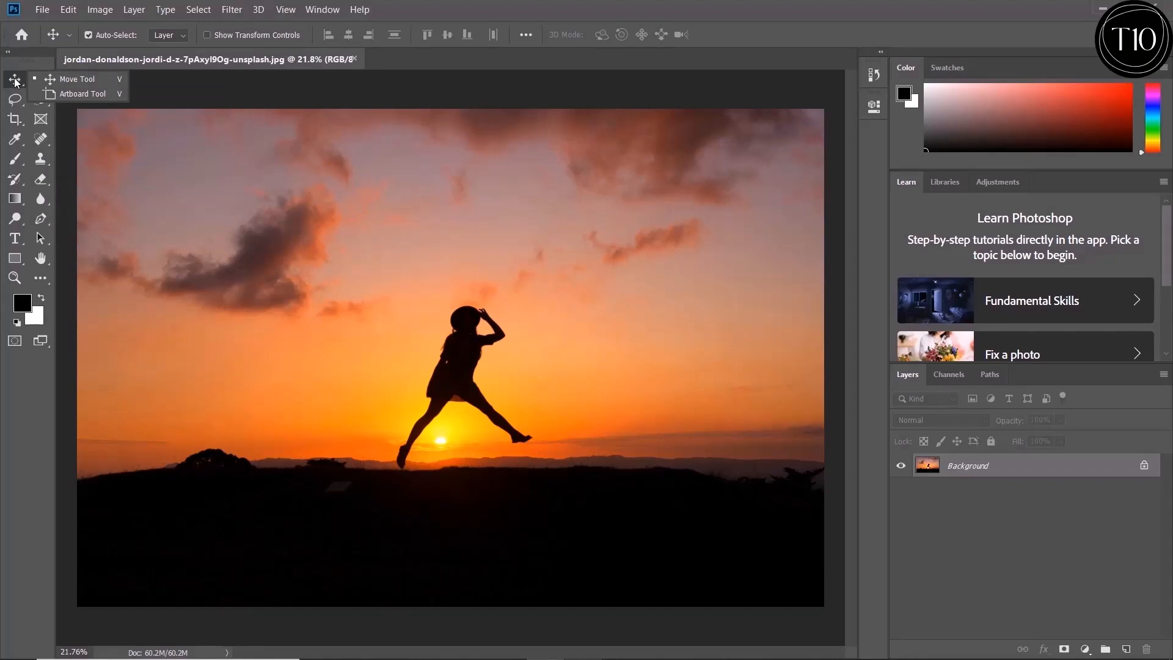
click(16, 83)
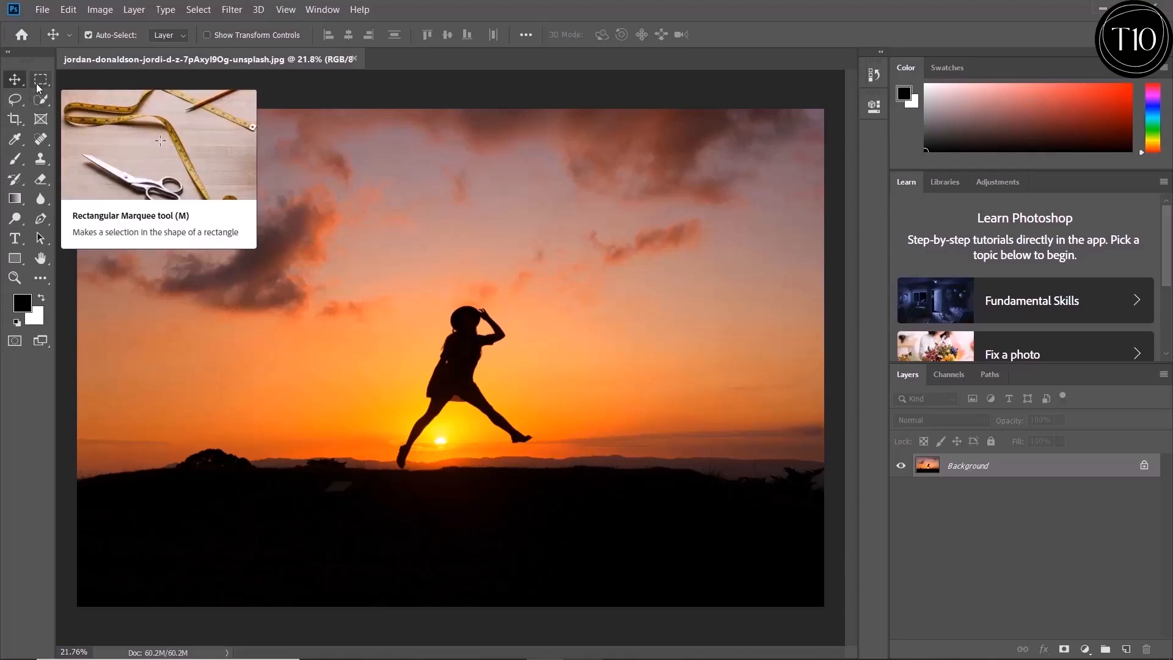
Step: Draw a rectangular marquee selection with 0 px feather around the dark cloud and the sky below it, beside the jumping silhouette
click(38, 88)
click(157, 202)
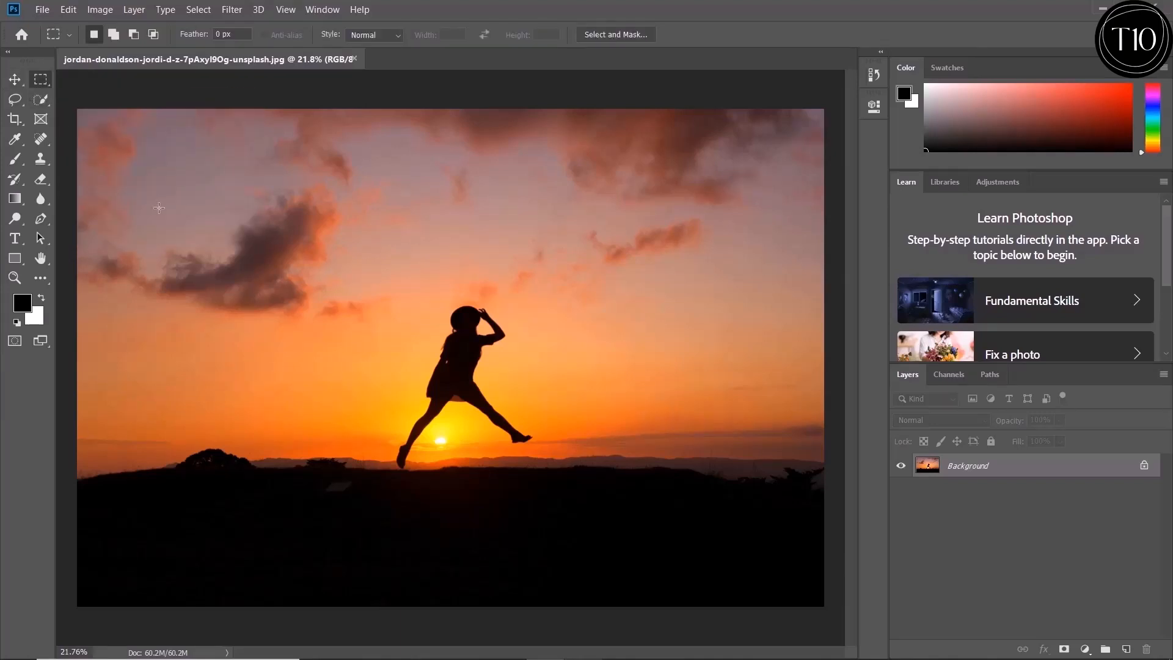
drag(157, 202, 366, 422)
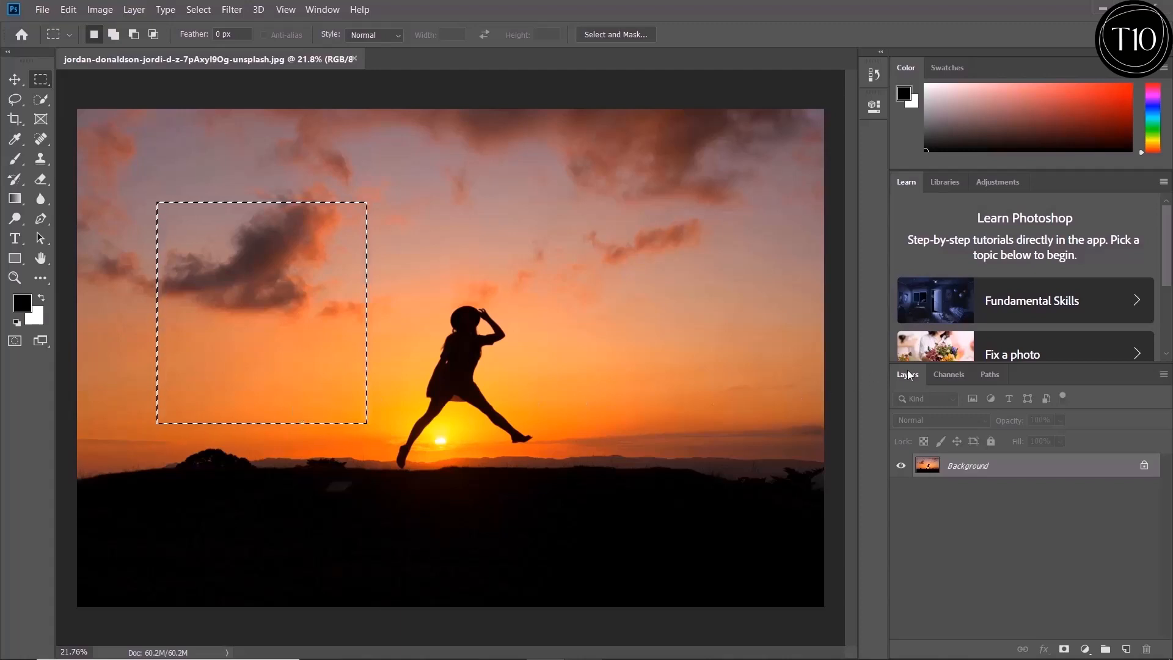
Step: Clear the rectangular selection and paint a black 150 px brush stroke diagonally across the sky on the Background layer
key(ctrl+d)
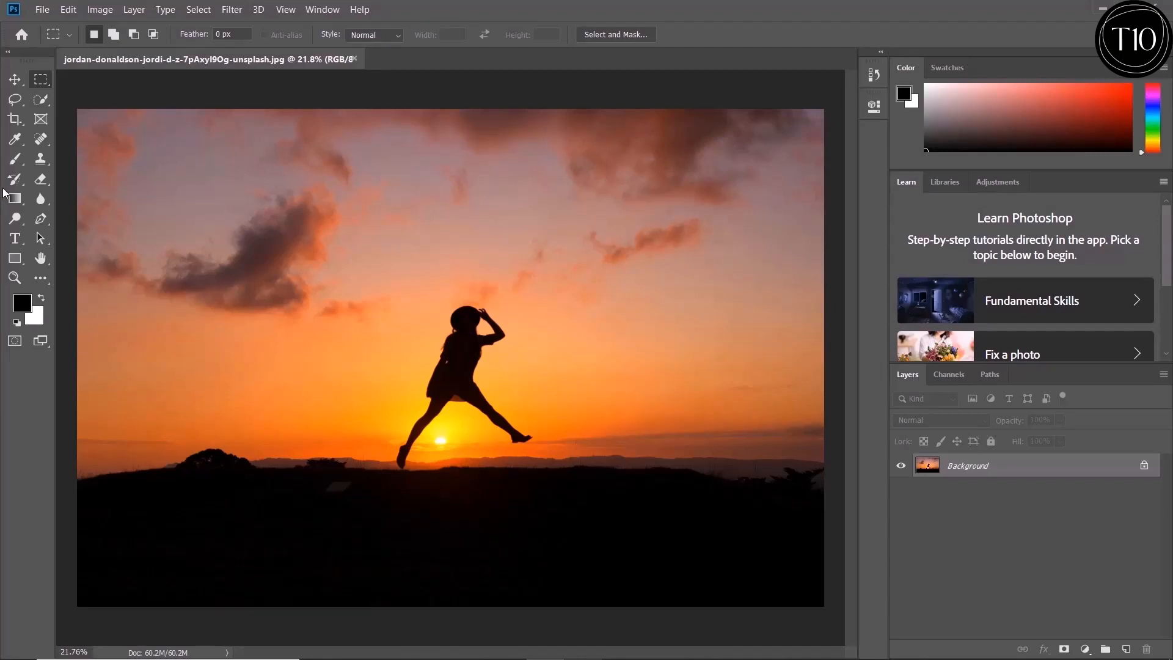
click(15, 161)
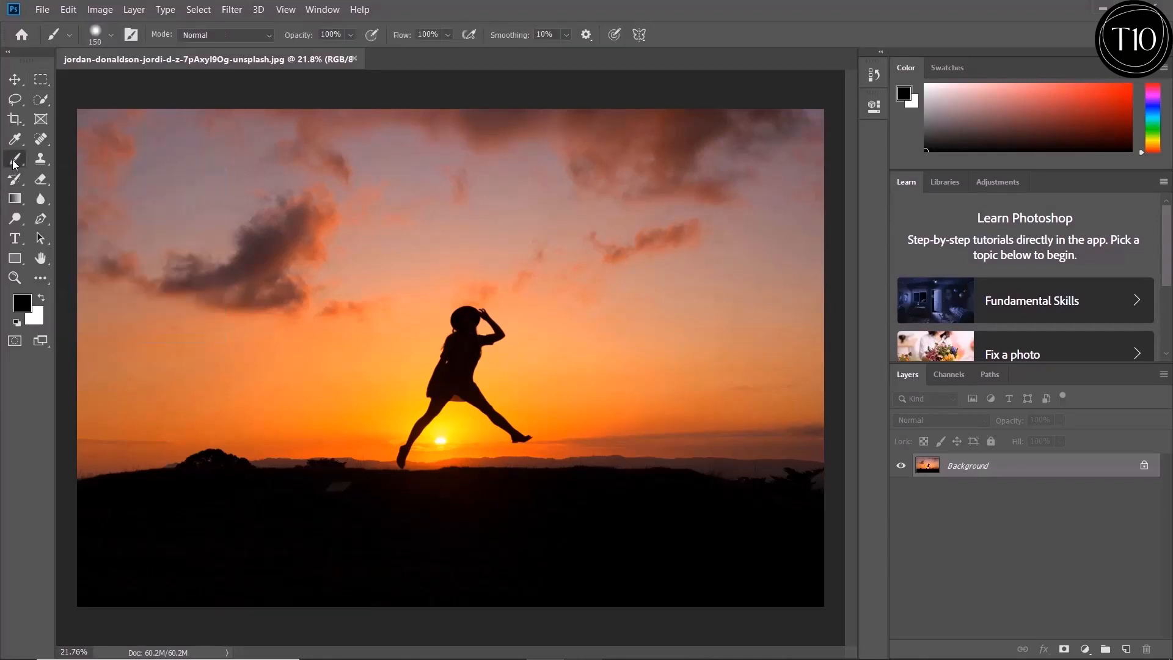
drag(203, 203, 571, 339)
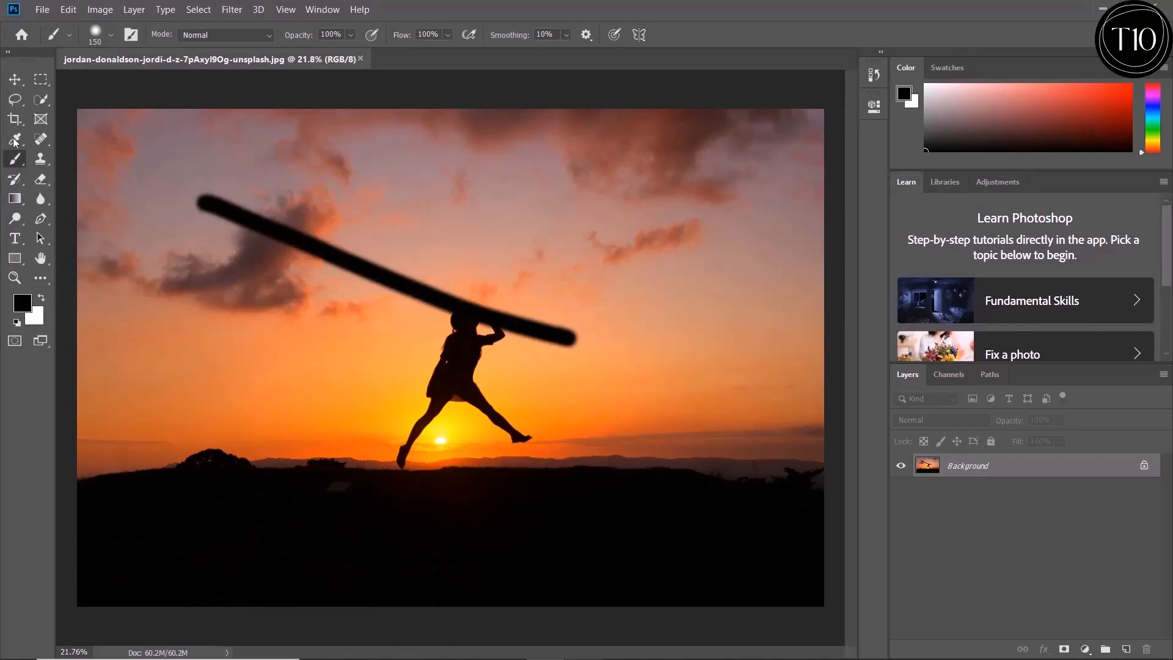
Step: Try to move the brush stroke on the Background layer without converting it to a normal layer, and undo the stroke
click(15, 79)
drag(269, 225, 377, 251)
click(716, 297)
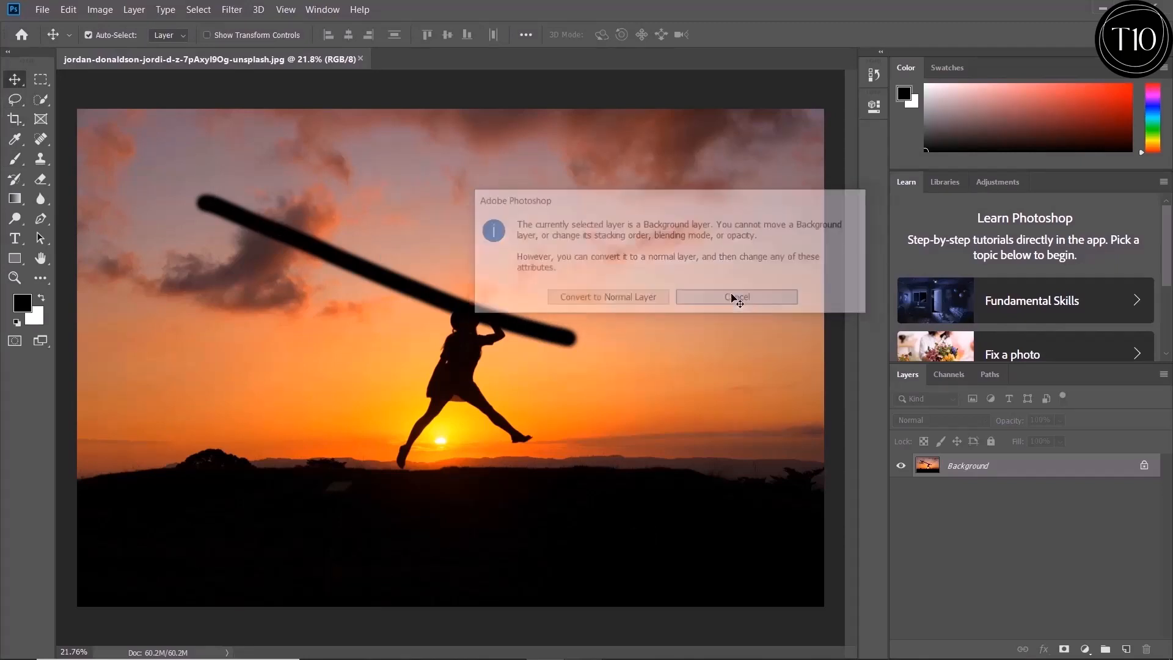
drag(495, 325, 523, 369)
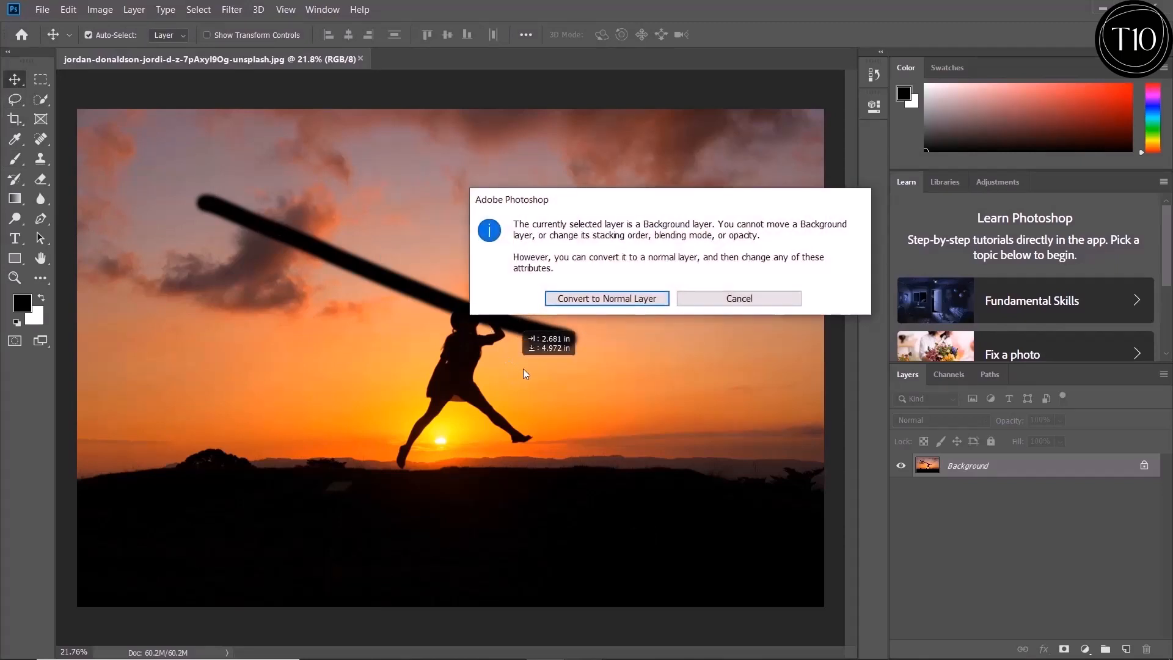
click(723, 300)
key(ctrl+z)
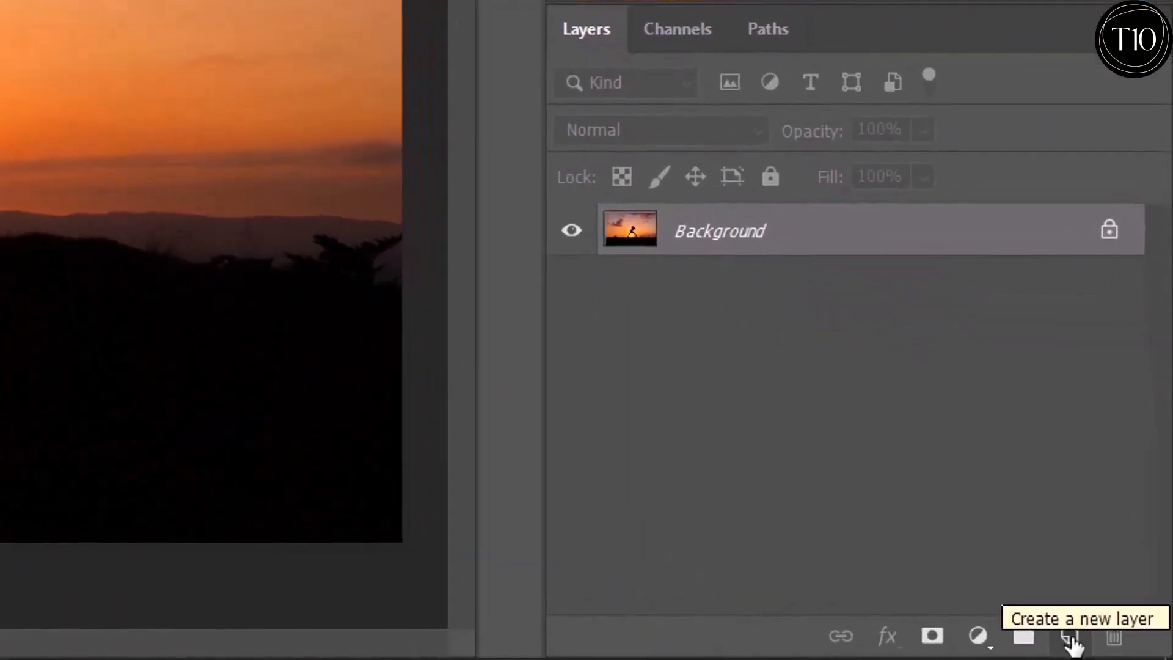
Step: Create a new layer above the Background and paint a black brush stroke across the sky over the silhouette's head
click(1070, 639)
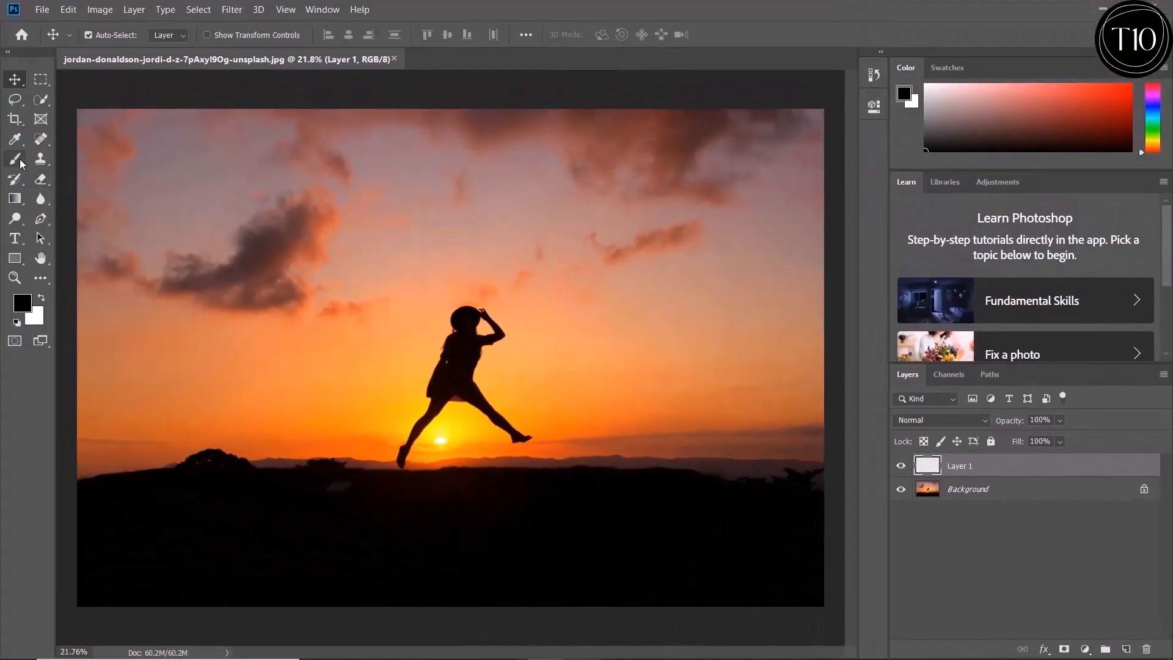
click(21, 163)
click(77, 158)
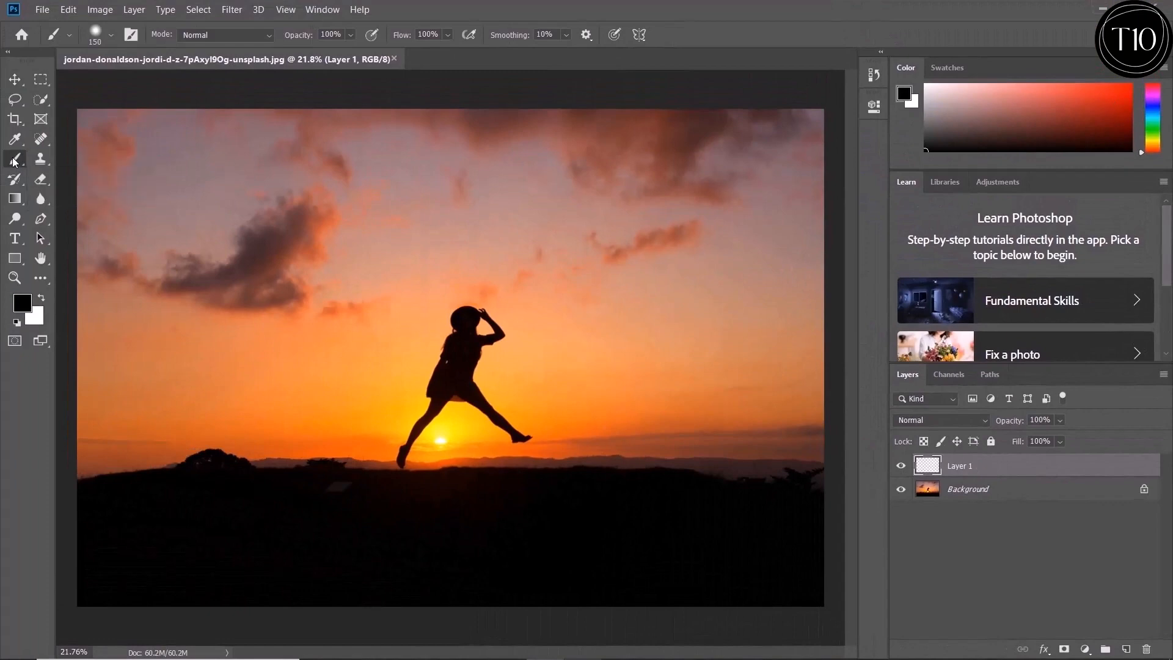
drag(213, 235, 445, 287)
drag(507, 307, 647, 348)
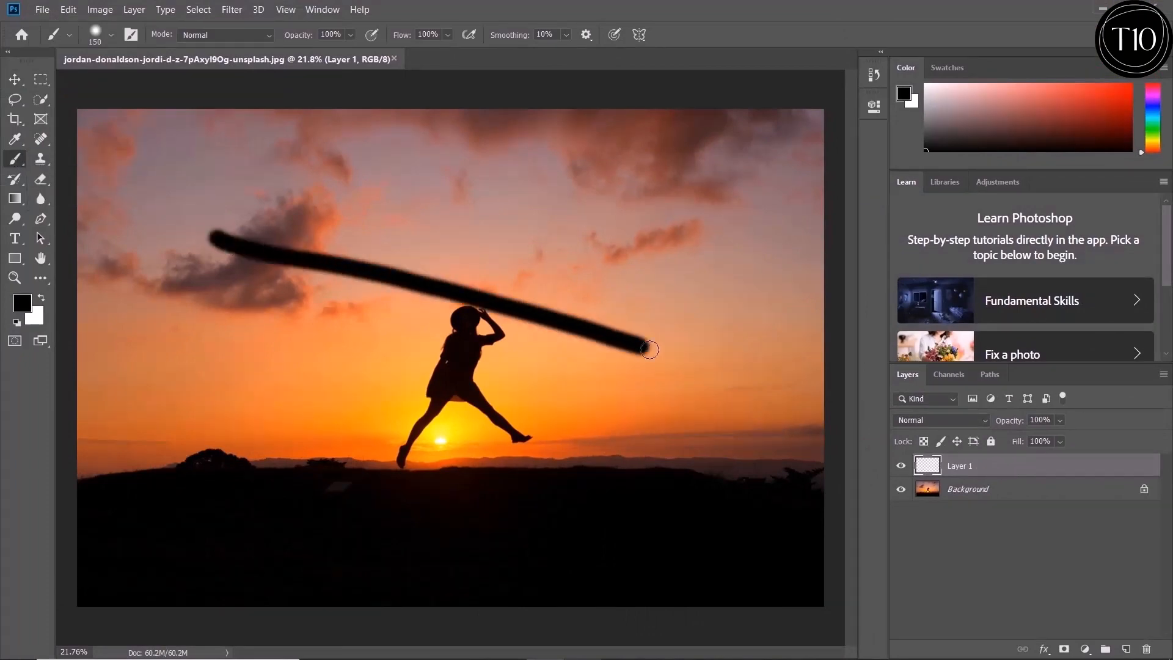
Step: Move the brush stroke down to the horizon and back up to the silhouette's head, and delete its layer
click(16, 80)
mouse_move(346, 271)
mouse_down()
mouse_move(446, 231)
mouse_move(425, 280)
mouse_up()
mouse_move(386, 327)
mouse_down()
mouse_move(247, 553)
mouse_move(450, 245)
mouse_move(586, 193)
mouse_move(430, 159)
mouse_move(371, 330)
mouse_move(247, 401)
mouse_move(273, 434)
mouse_up()
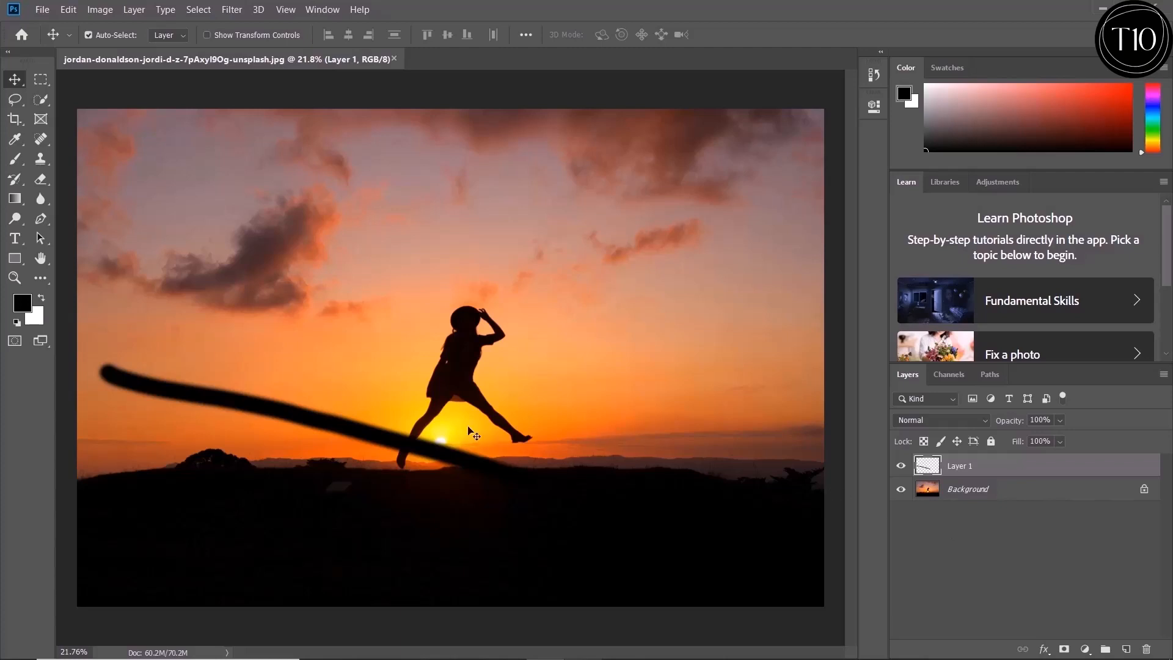
drag(365, 439, 391, 306)
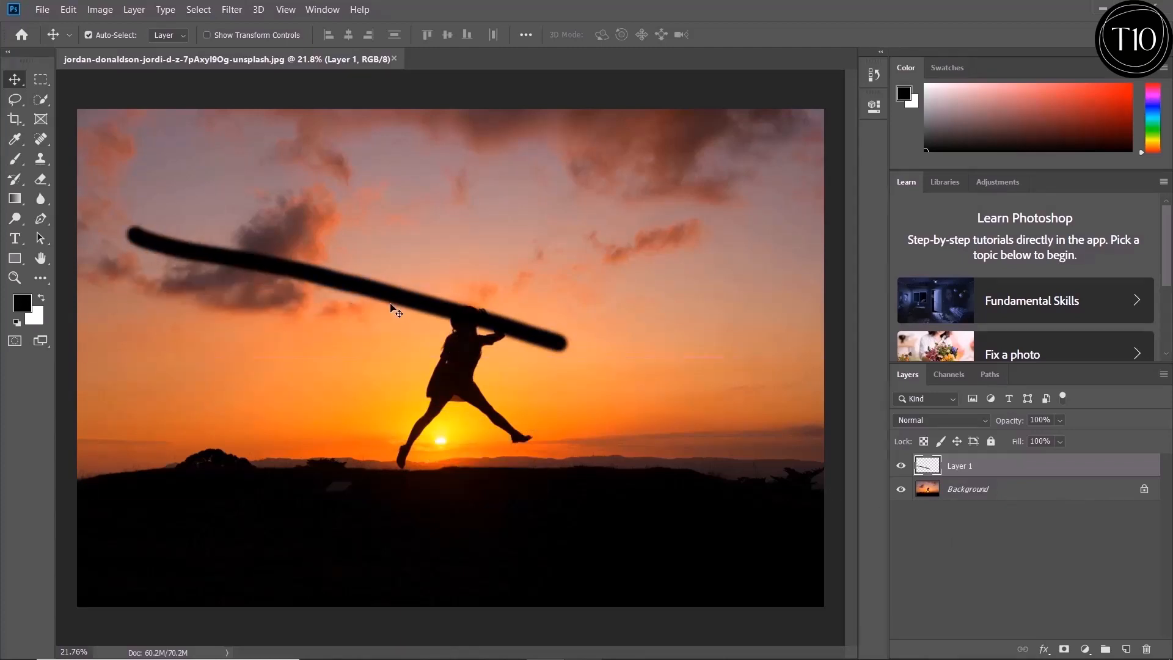
key(Delete)
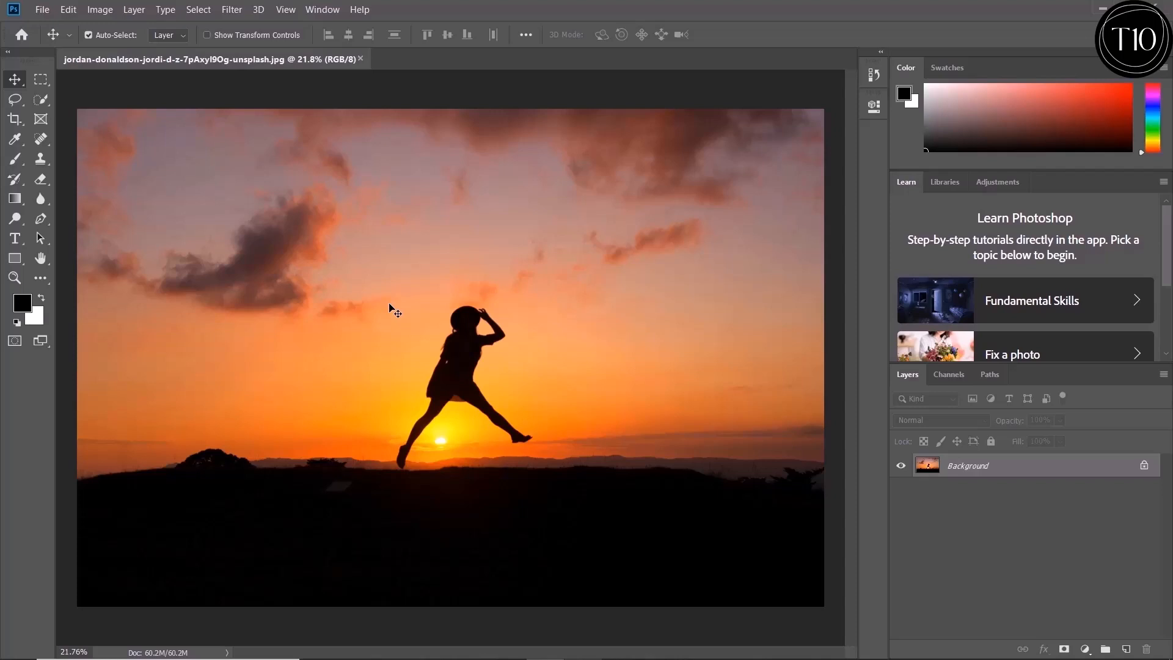
Step: Add a new layer and paint three diagonal black strokes: over the dark cloud, in the upper-right sky and near the right horizon
click(1124, 649)
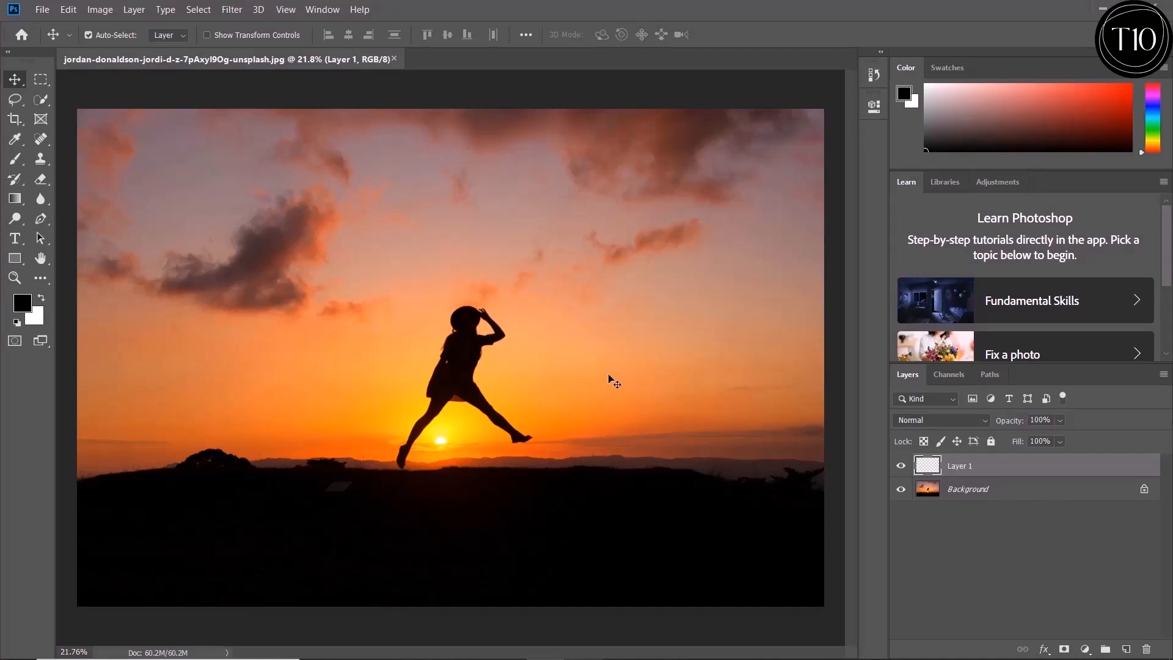
click(15, 161)
drag(148, 209, 283, 353)
drag(568, 159, 600, 174)
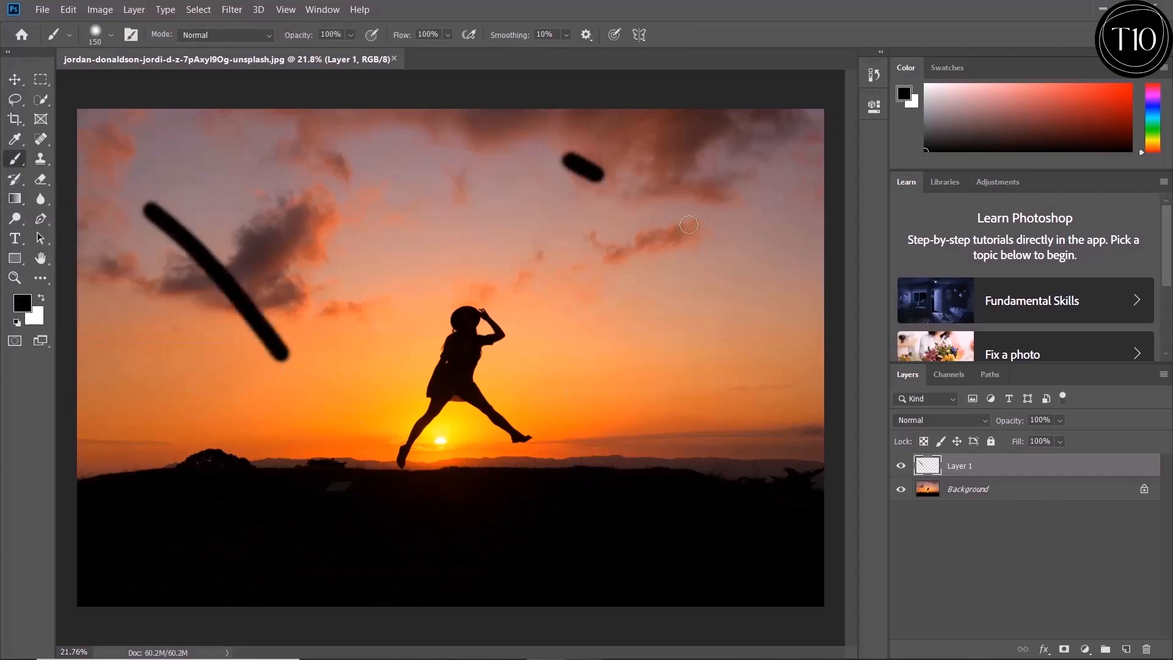
drag(688, 225, 793, 295)
drag(584, 392, 757, 482)
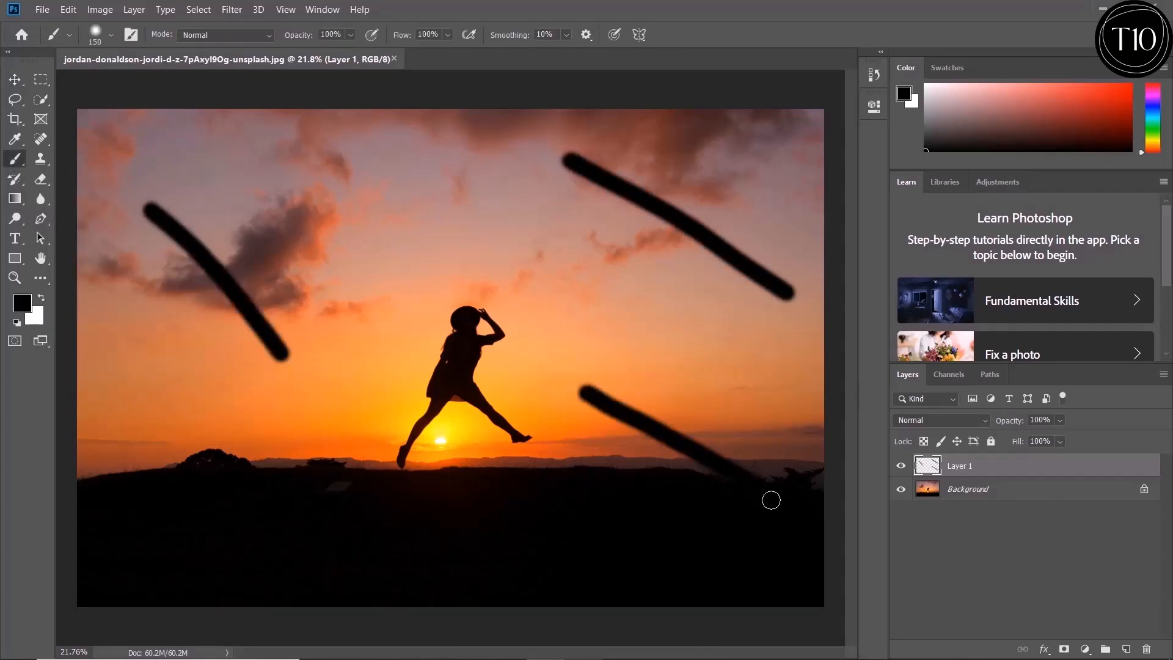
Step: Undo all three brush strokes on the new layer
key(ctrl+z)
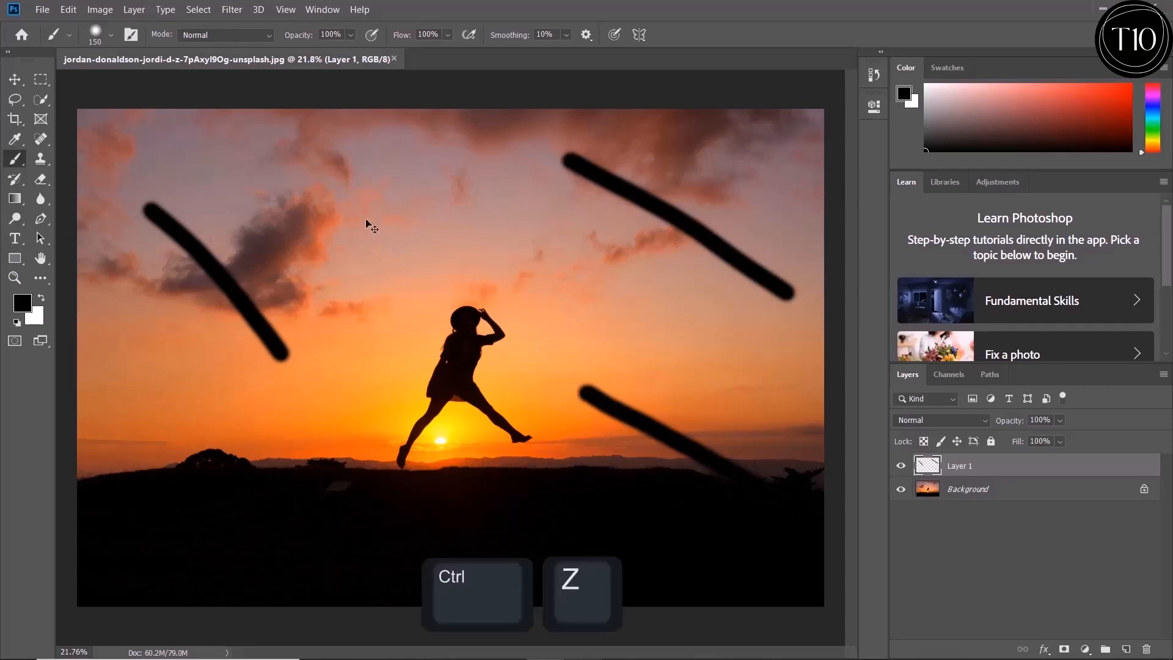
key(ctrl+z)
key(ctrl+z)
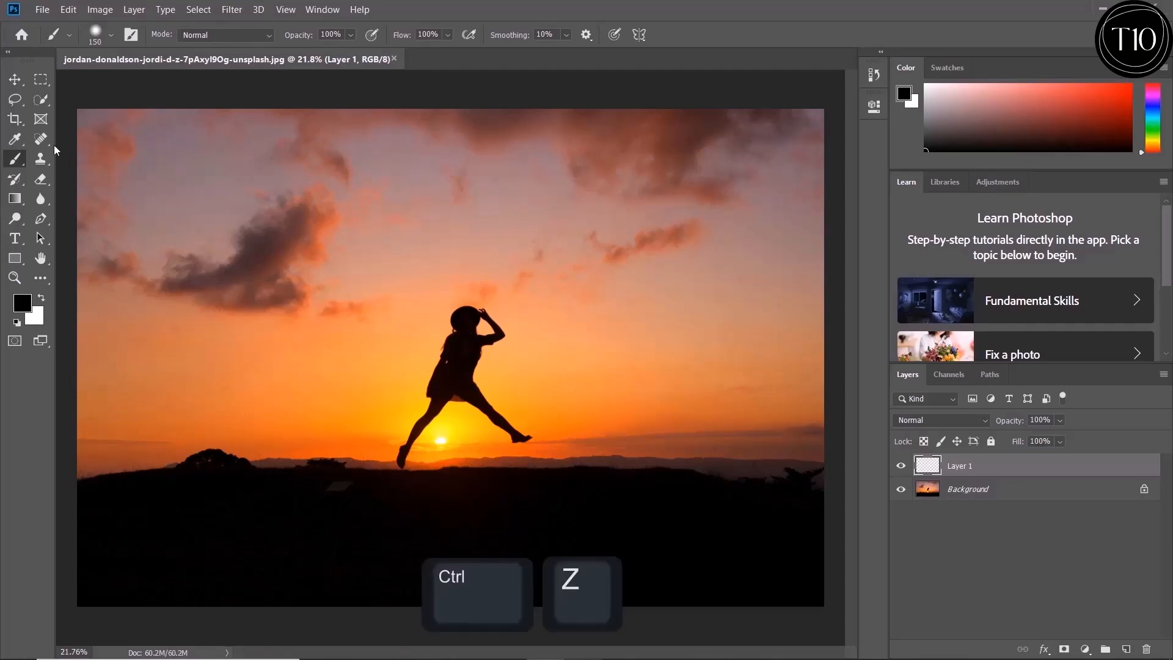
Step: Draw a rectangular marquee around the dark cloud and try a brush stroke across the selected area
key(m)
mouse_move(140, 202)
mouse_down()
mouse_move(273, 382)
mouse_move(346, 452)
mouse_up()
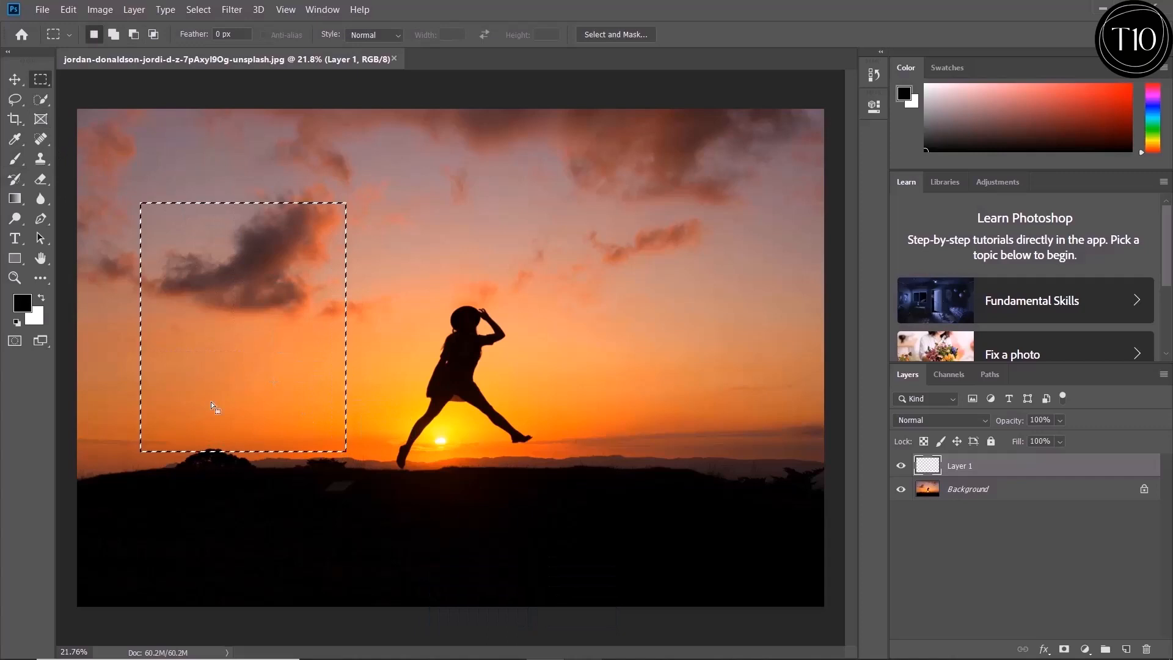
click(15, 160)
mouse_move(116, 183)
mouse_down()
mouse_move(153, 214)
mouse_move(330, 263)
mouse_move(143, 229)
mouse_move(116, 211)
mouse_move(151, 329)
mouse_move(257, 375)
mouse_move(158, 273)
mouse_move(343, 246)
mouse_up()
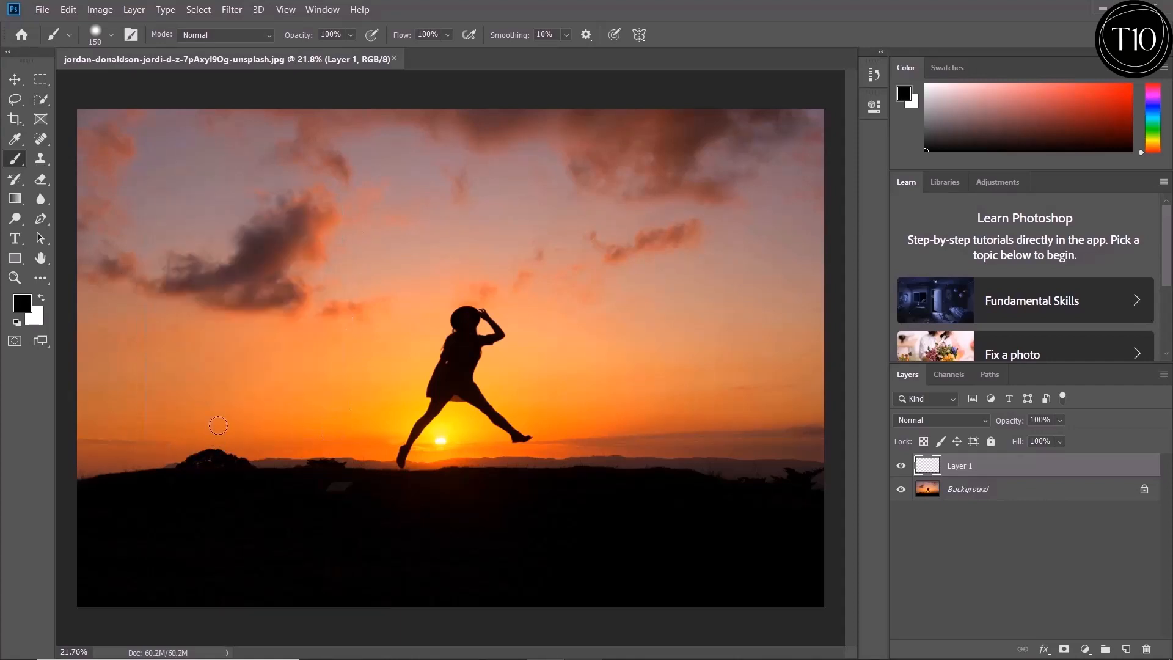
Step: With the Rectangular Marquee Tool in New Selection mode, select the dark cloud, the middle sky, and the small cloud right of the silhouette in turn
click(46, 81)
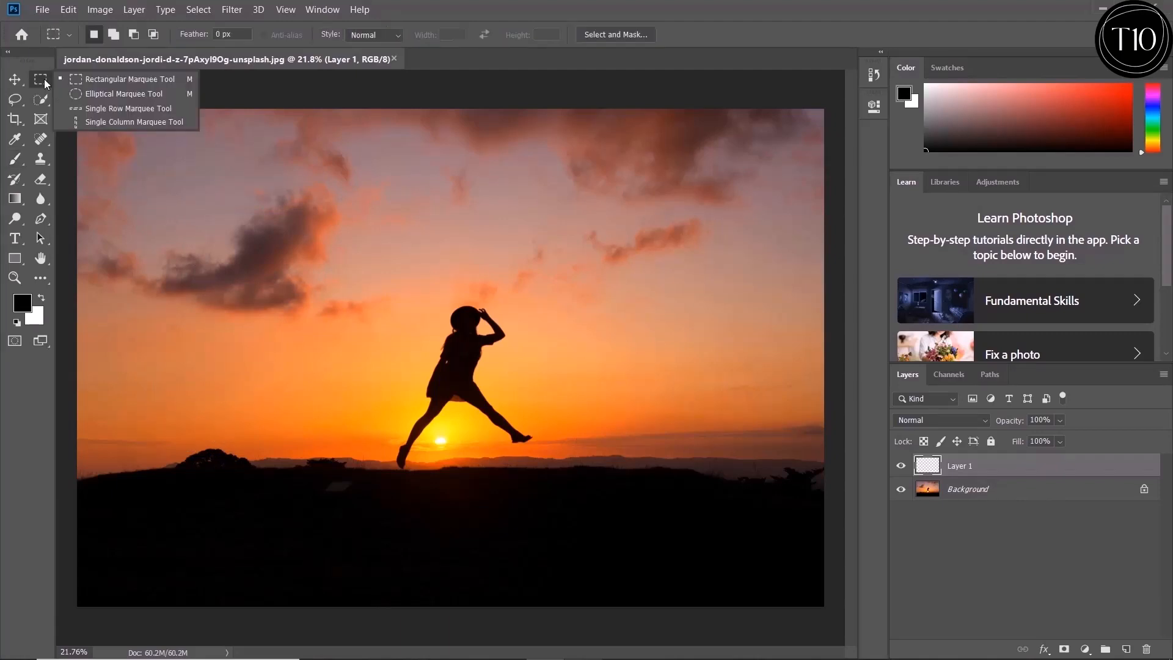
click(91, 78)
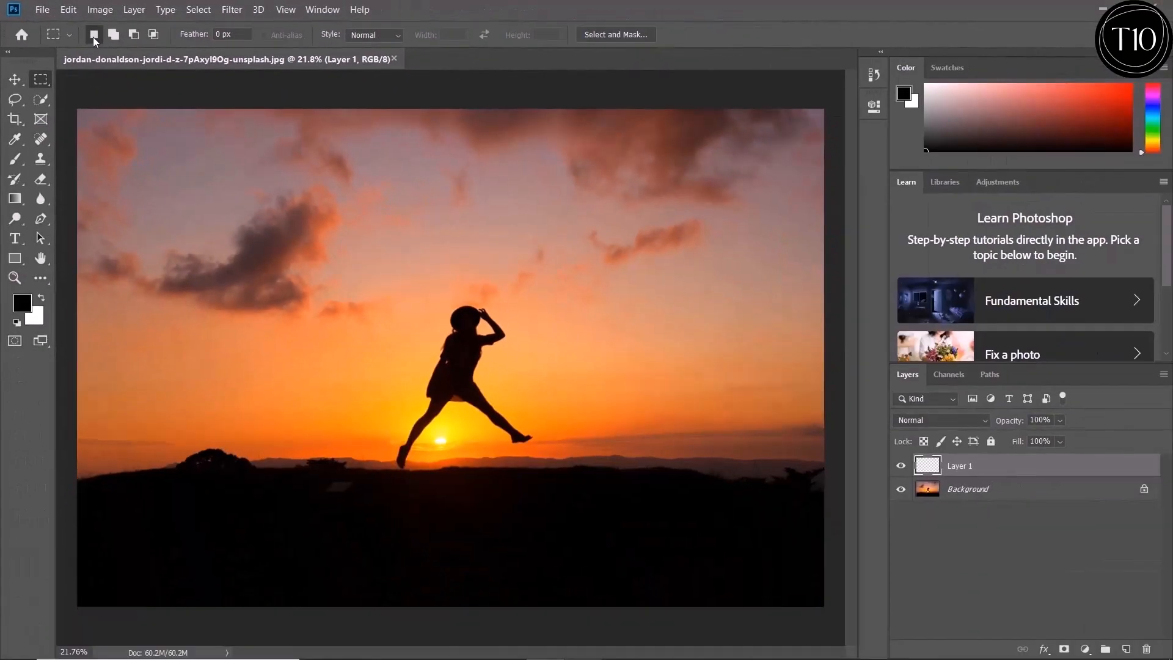
drag(151, 161, 285, 308)
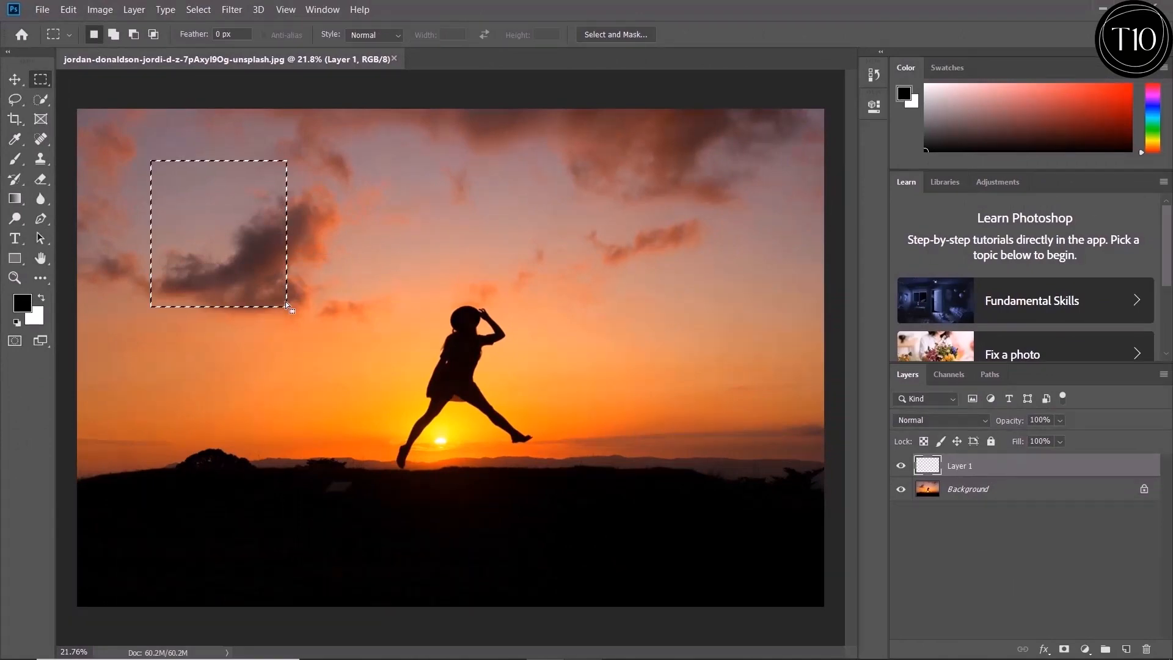
drag(358, 156, 539, 299)
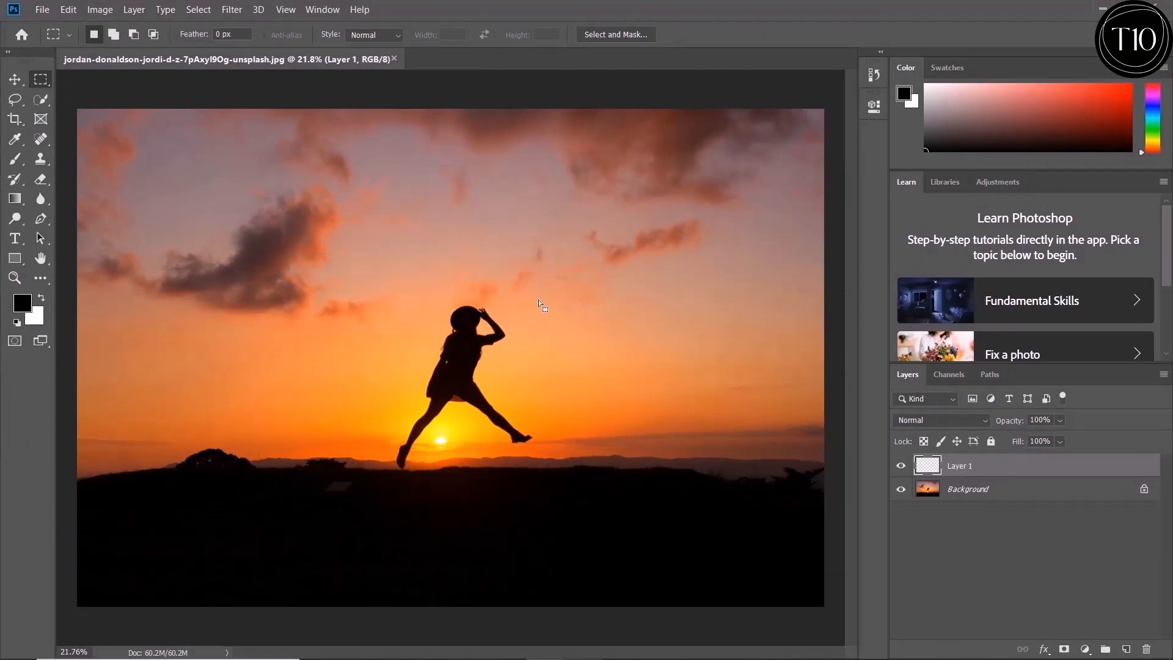
drag(576, 200, 721, 399)
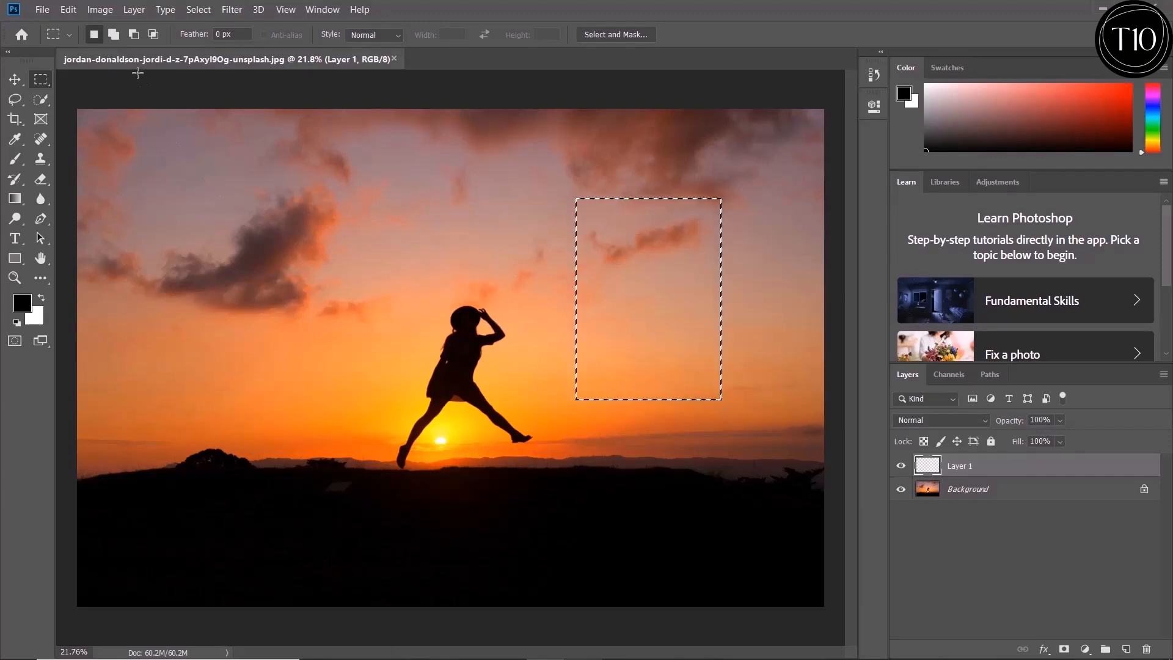
Step: Add two rectangles to the selection, one over the dark cloud and one around the silhouette's upper body and the sky above
click(114, 35)
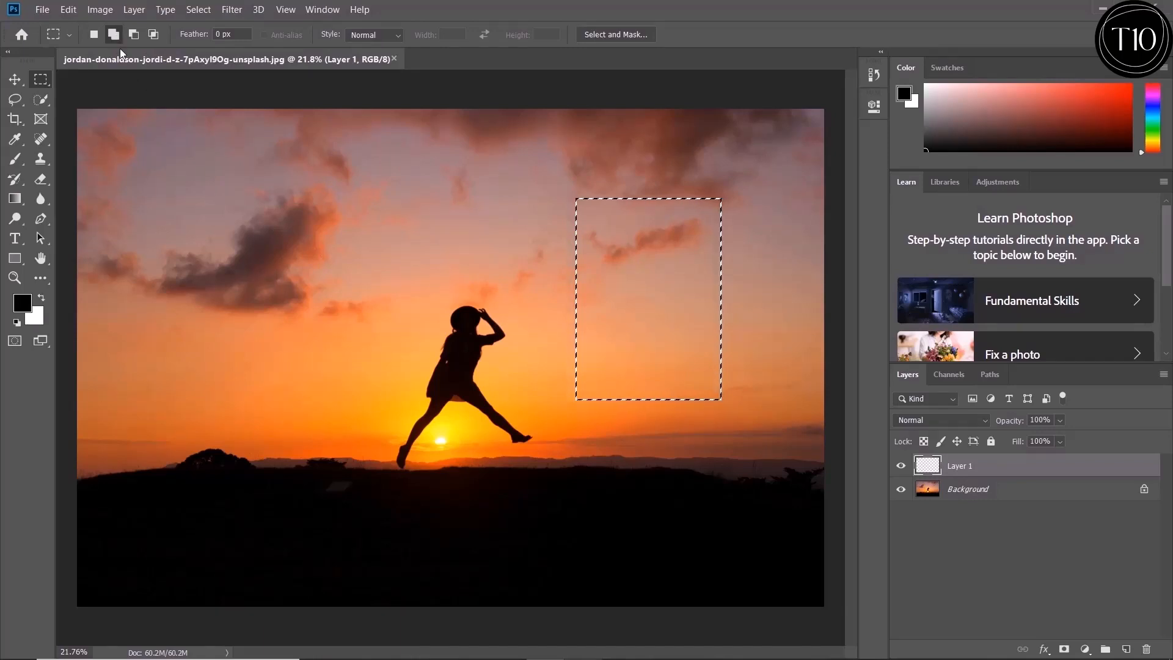
drag(136, 146, 310, 304)
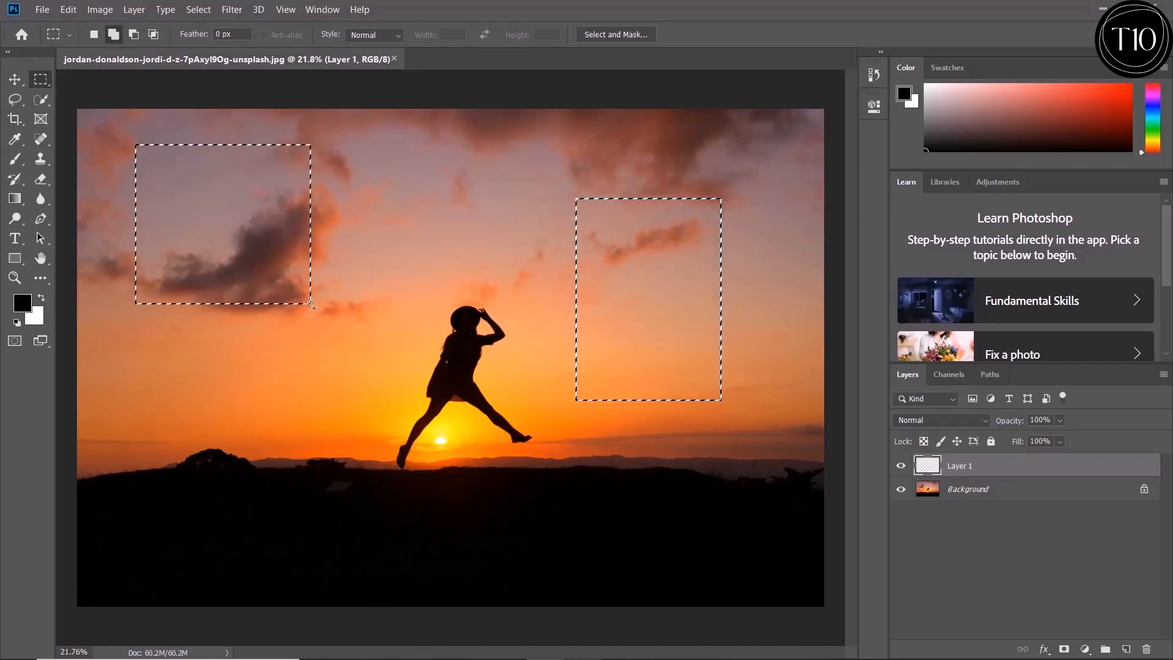
drag(354, 152, 570, 350)
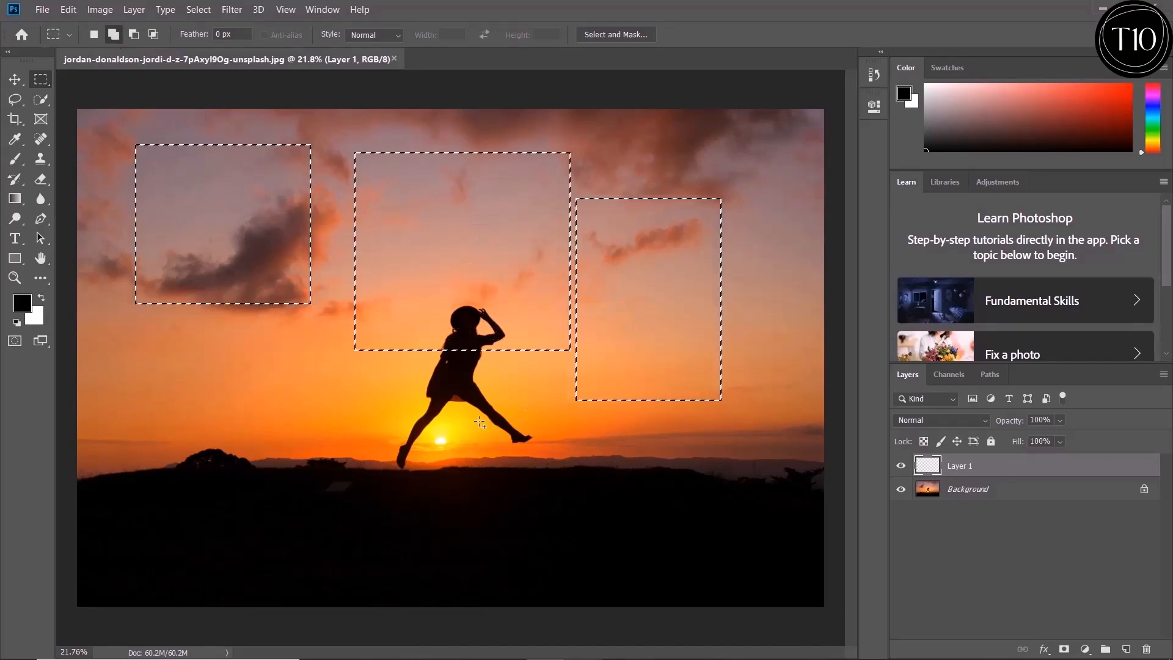
Step: Subtract a wide horizontal strip from the three selected rectangles and intersect the remainder with rectangles drawn around the silhouette's head
click(134, 35)
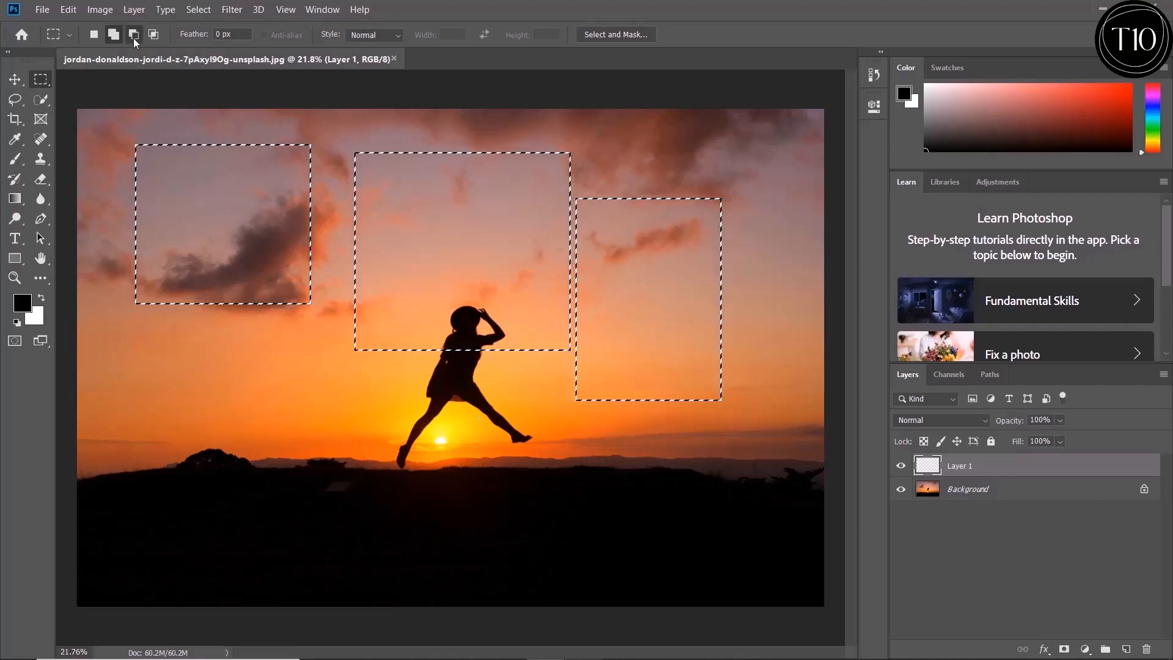
drag(109, 196, 143, 218)
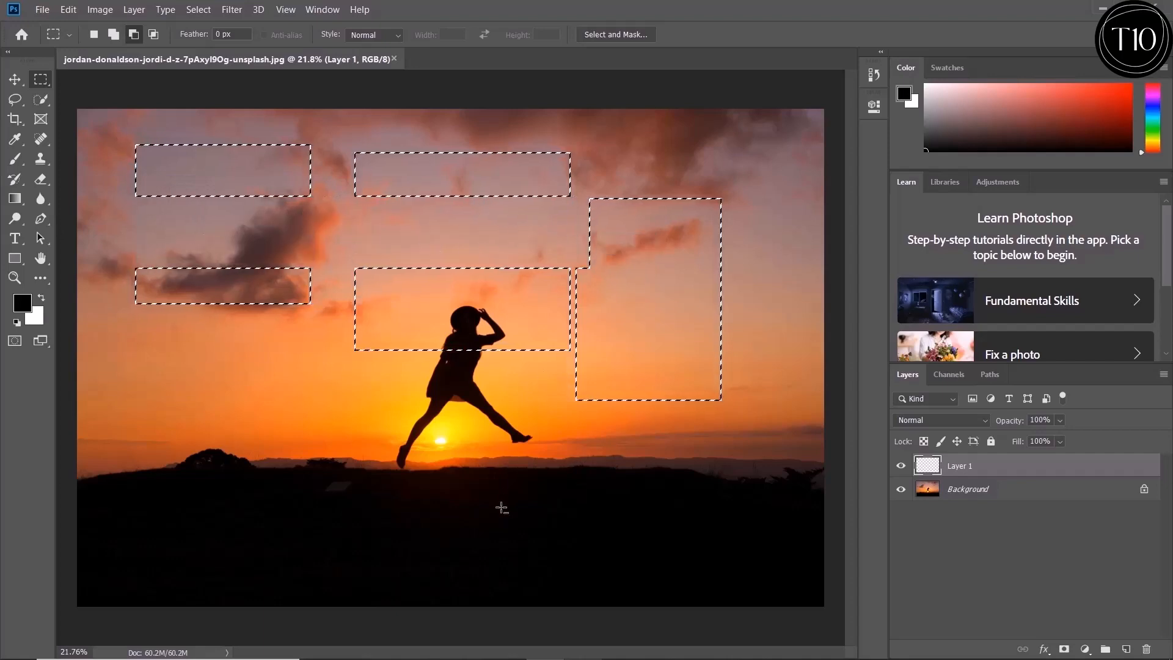
click(152, 32)
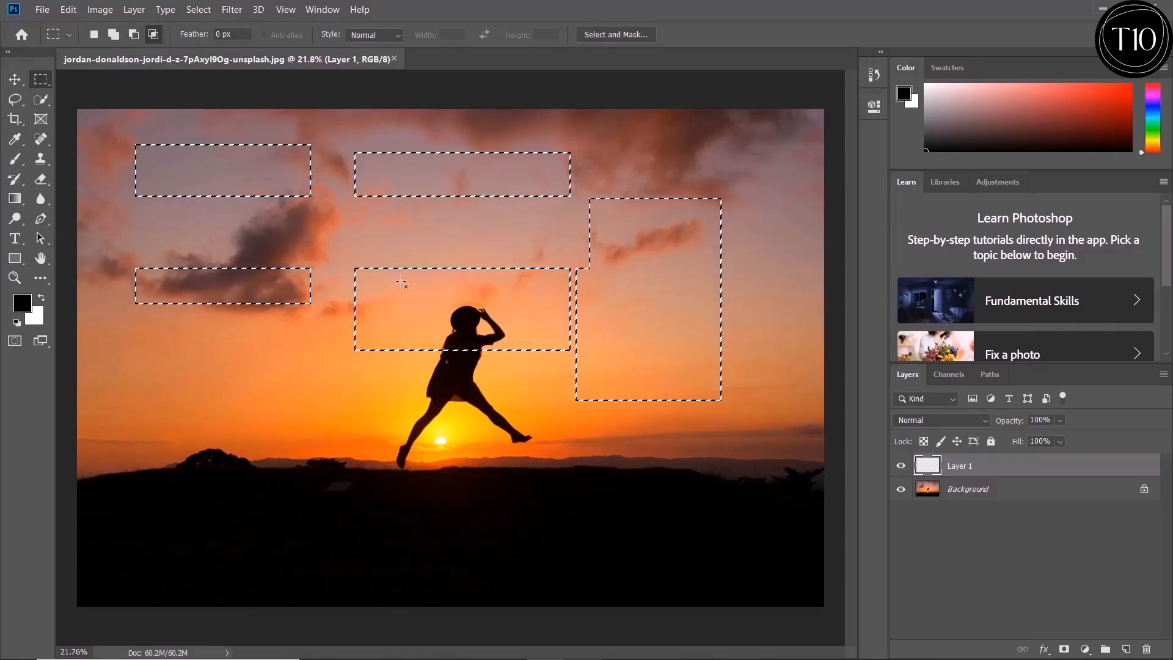
drag(462, 135, 623, 333)
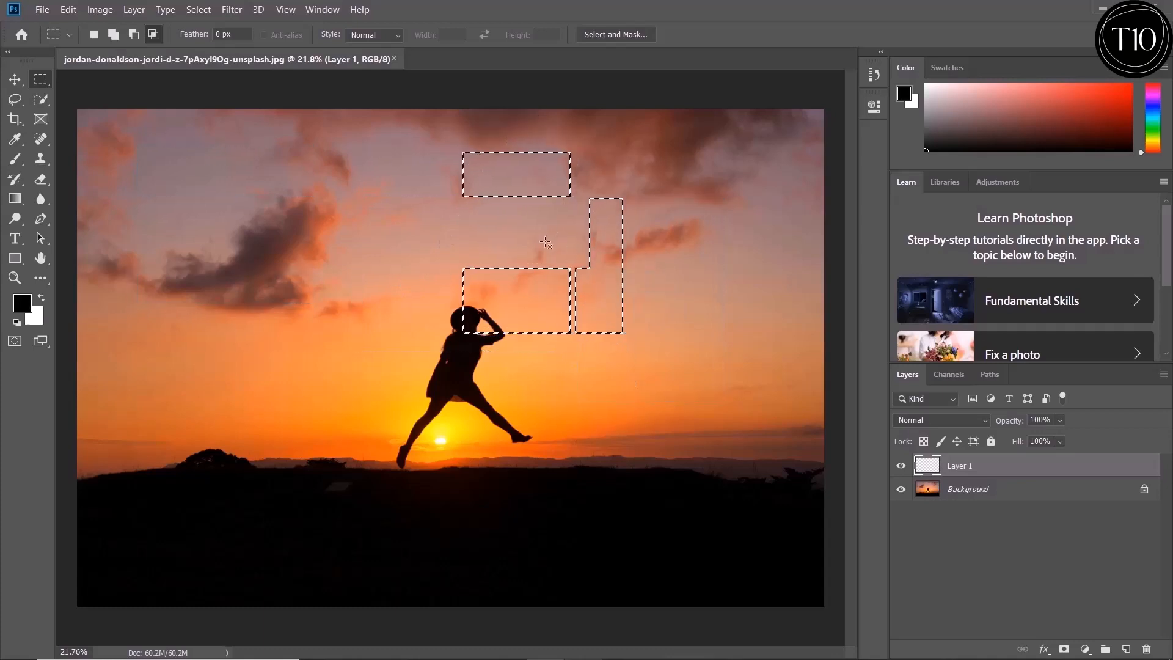
drag(504, 239, 436, 347)
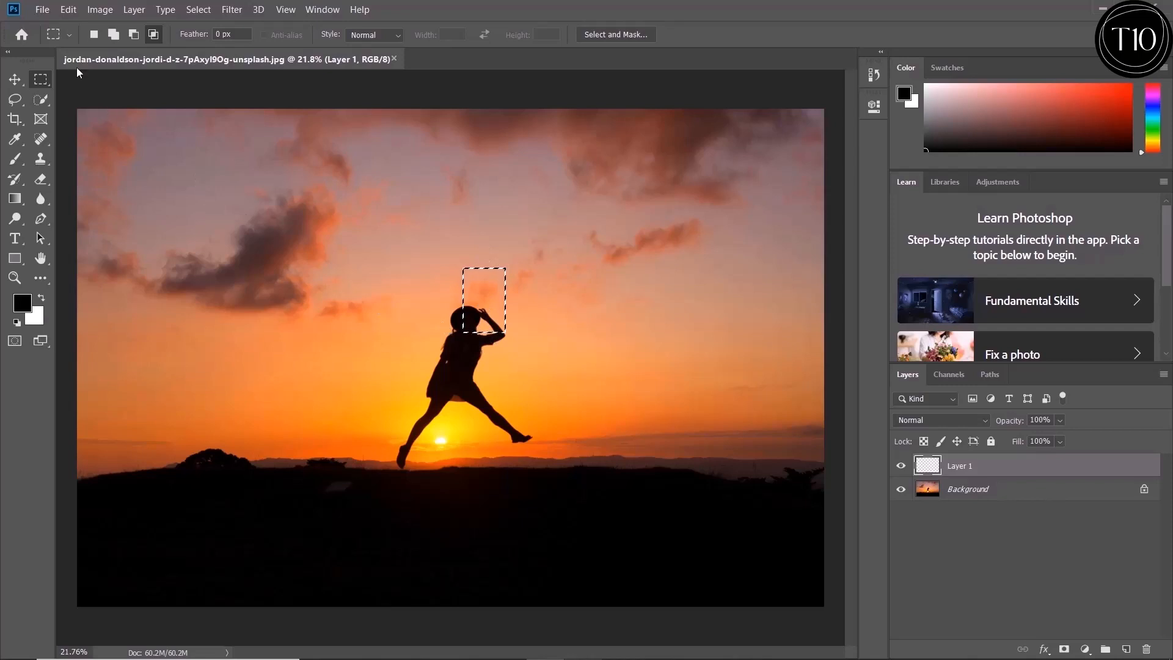
Step: Draw a new rectangular selection in the upper-left sky and add a second rectangle over the dark cloud's right part
click(89, 38)
drag(127, 119, 239, 254)
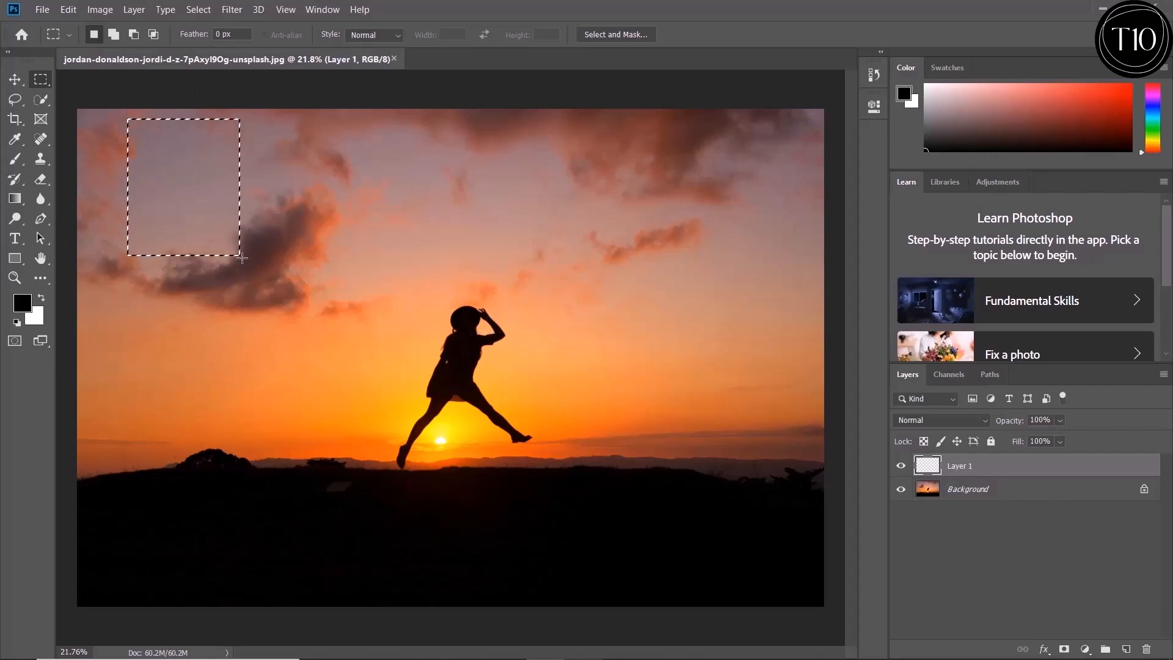
key(shift)
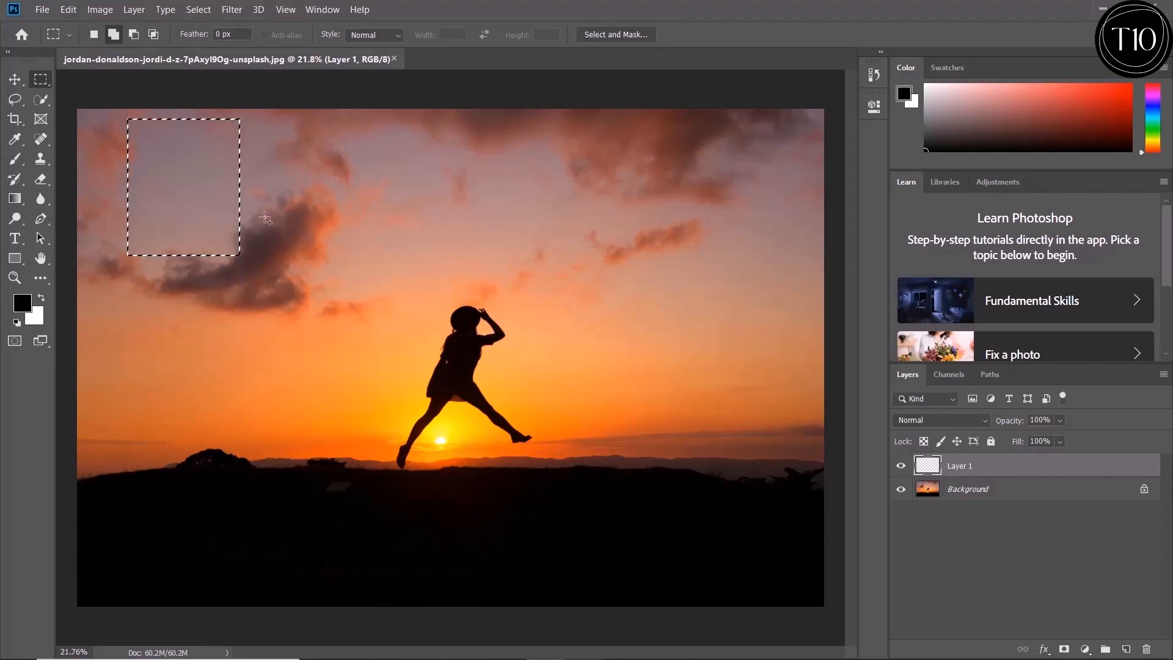
drag(265, 202, 389, 344)
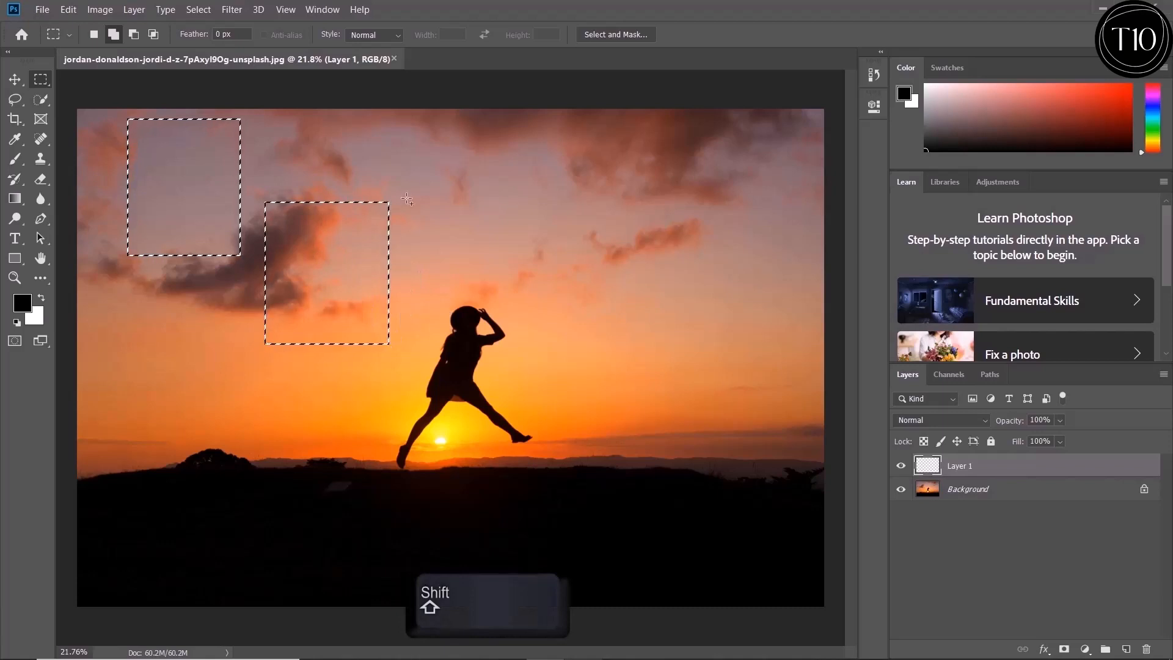
Step: Add a wide rectangle above the silhouette to the selection and subtract a horizontal strip across the middle sky
drag(415, 161, 629, 311)
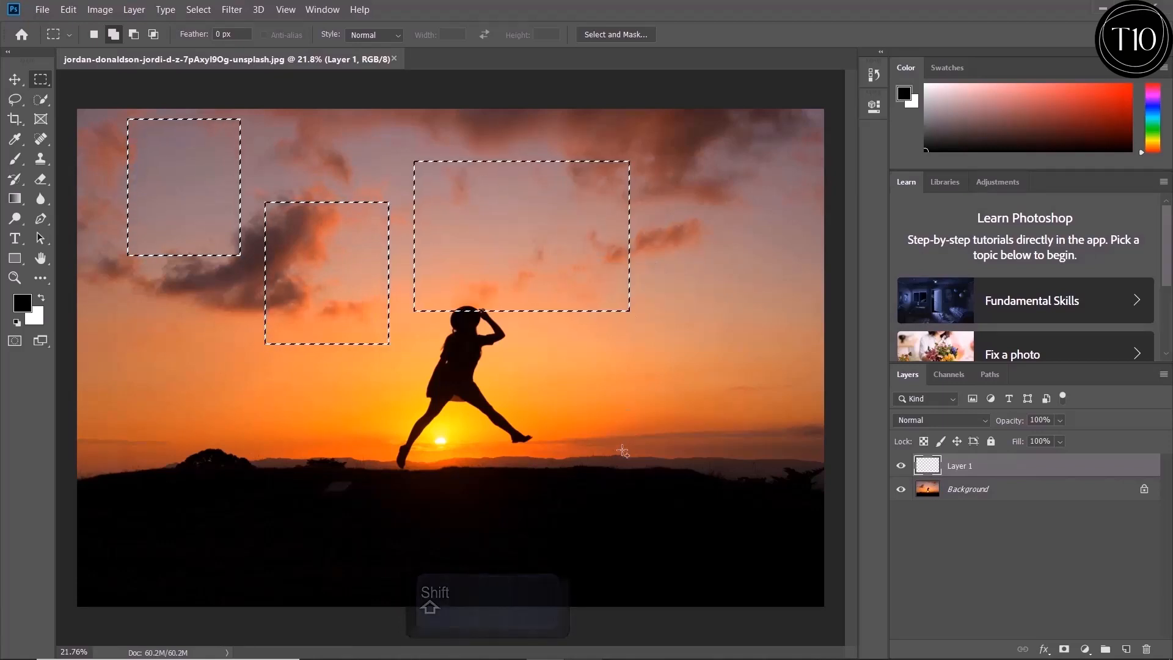
key(alt)
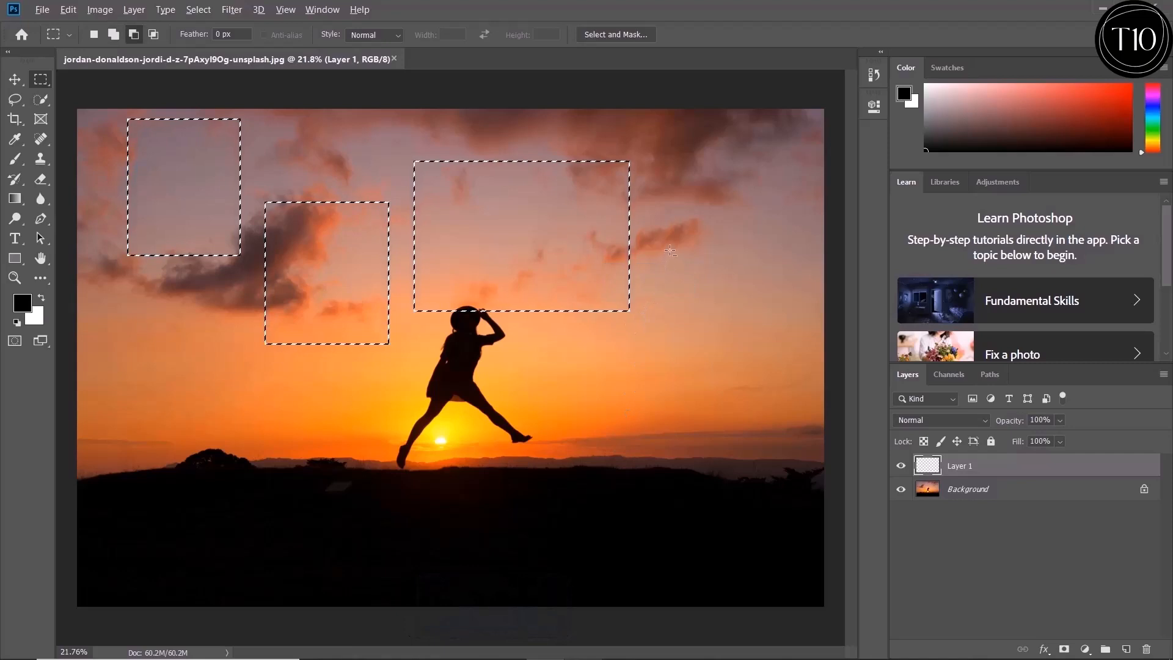
drag(657, 264, 162, 311)
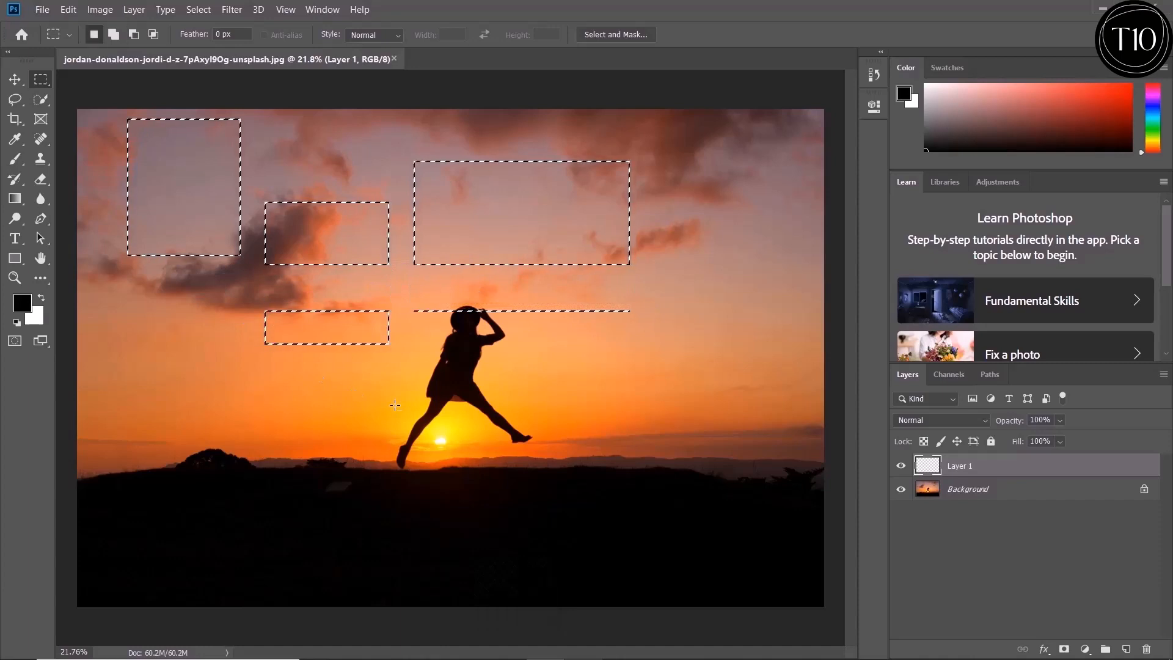
Step: Intersect the selection with a rectangle drawn from the silhouette toward the dark cloud, and clear the selection
key(shift+alt)
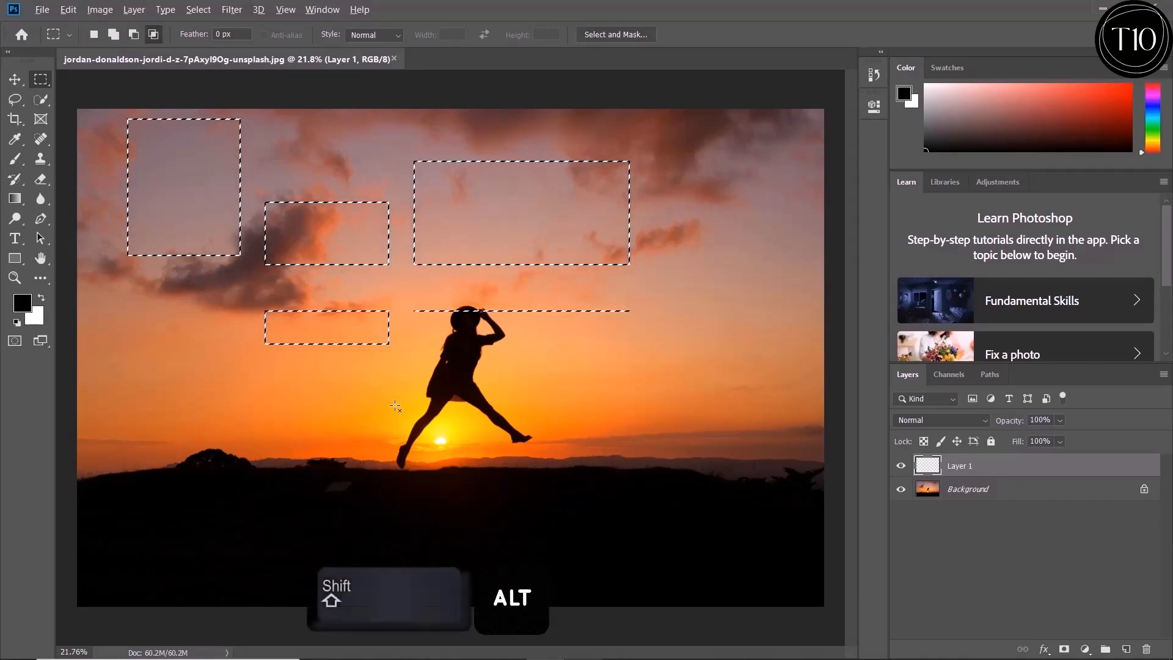
drag(514, 367, 287, 249)
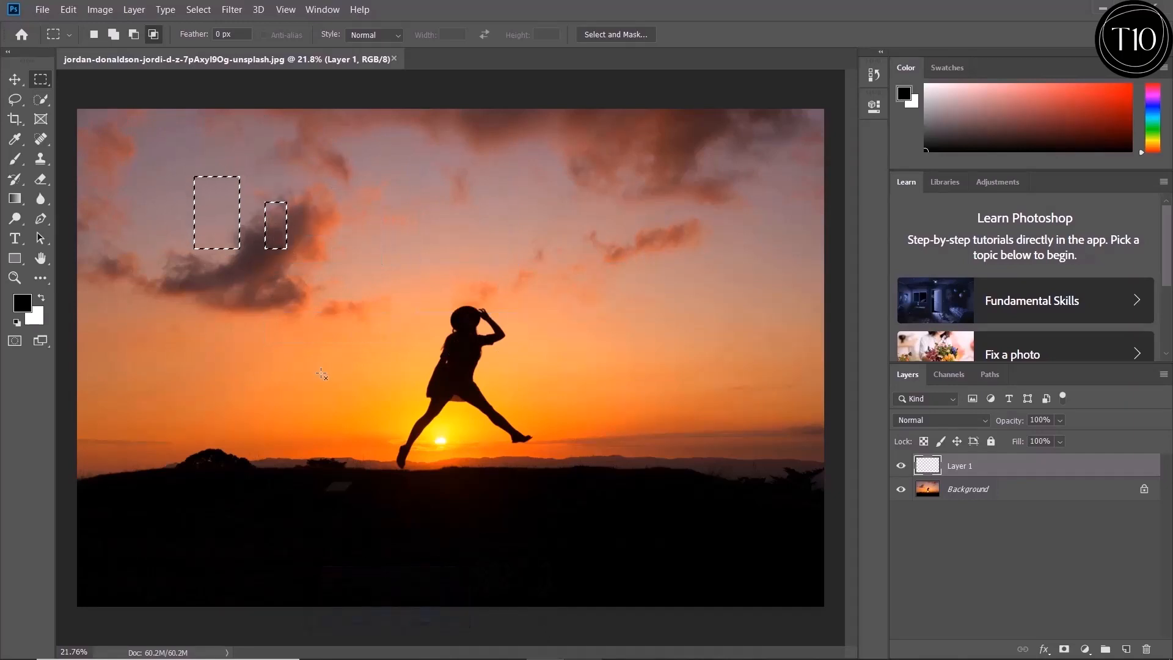
click(130, 142)
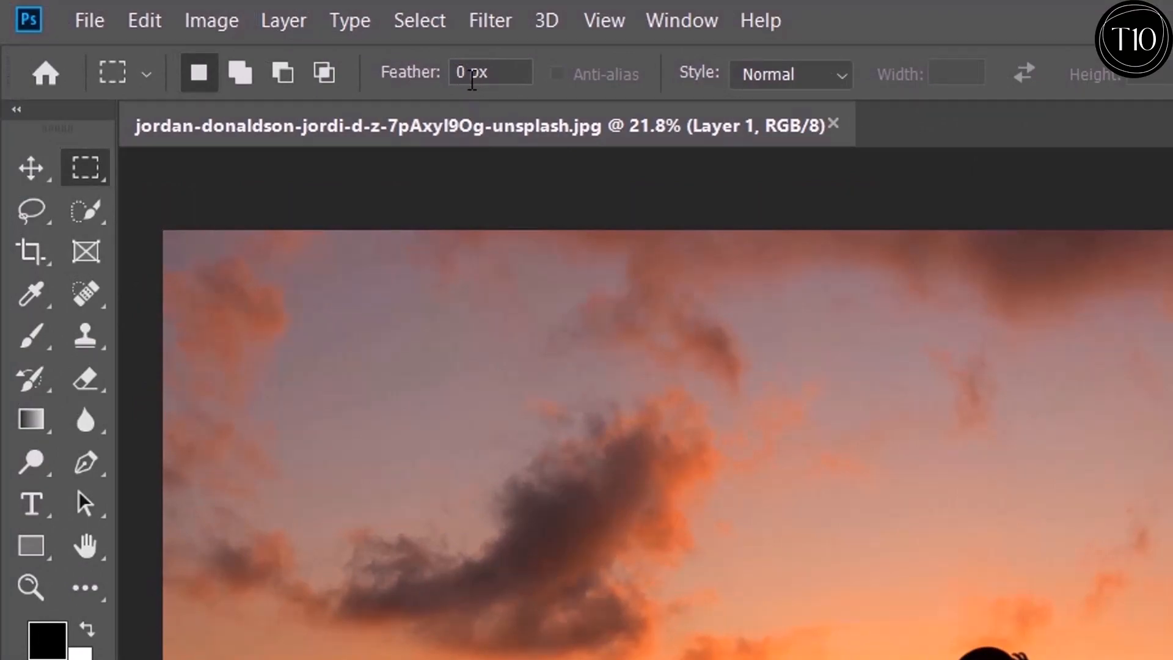
Step: Set the marquee feather to 50 px, select a rectangle over the dark cloud, and fill it with black on Layer 1
click(472, 81)
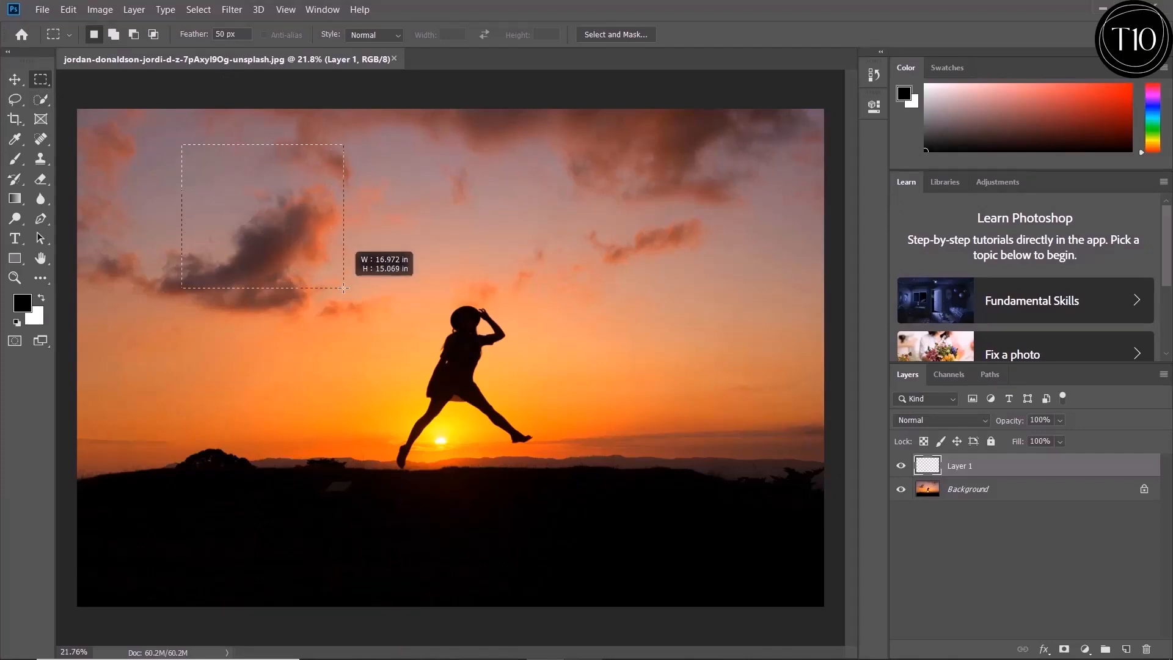
drag(343, 288, 385, 292)
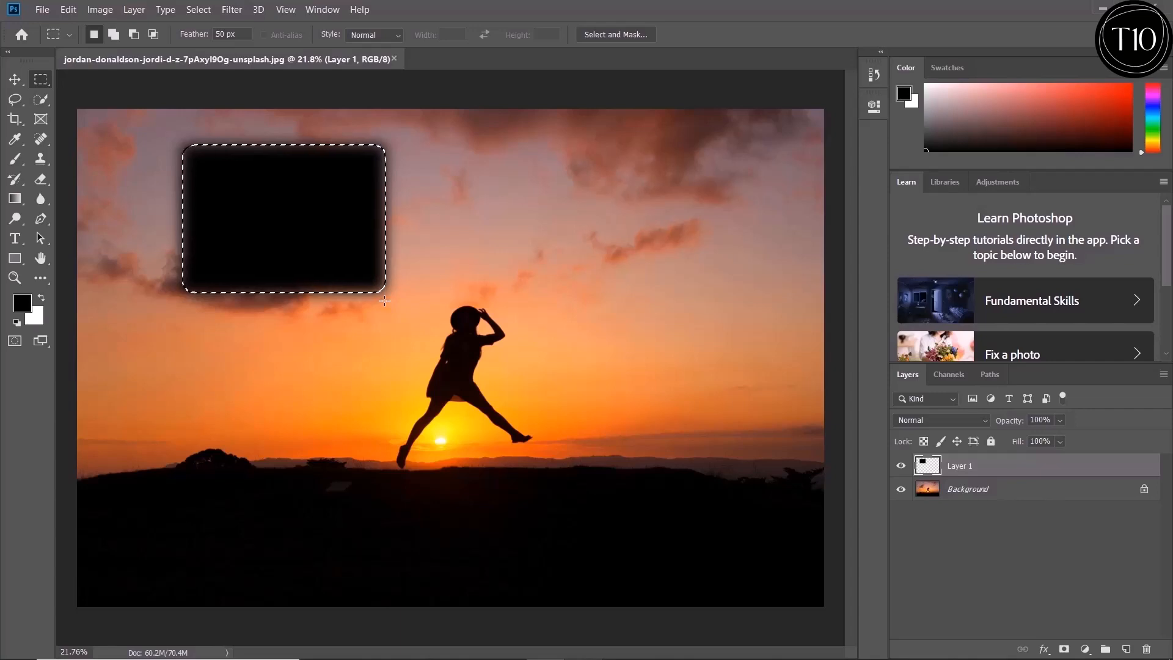
key(v)
click(377, 305)
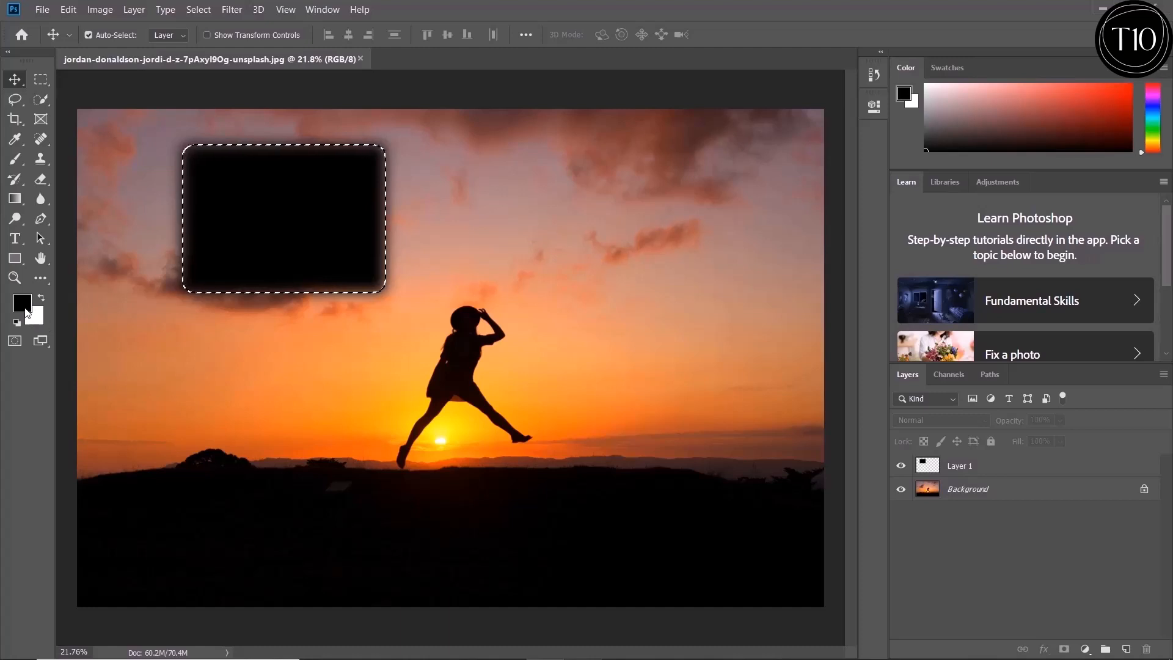
Step: Set the foreground color to a bright orange-red and fill the feathered rectangle on Layer 1 with it
click(25, 308)
click(552, 162)
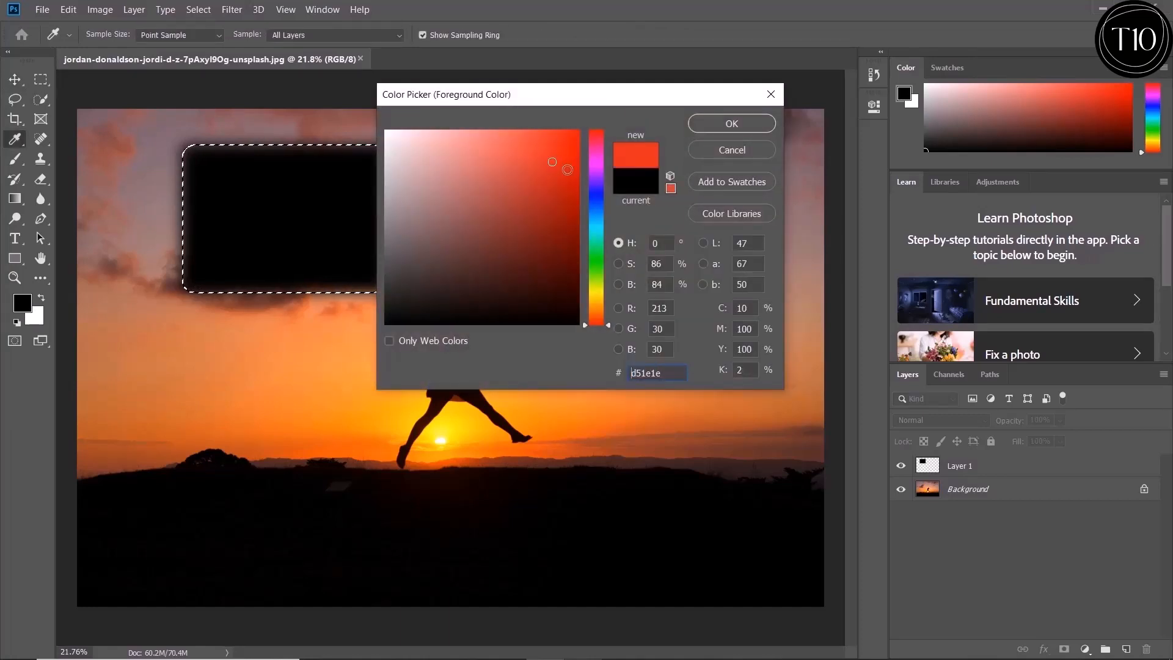
click(743, 124)
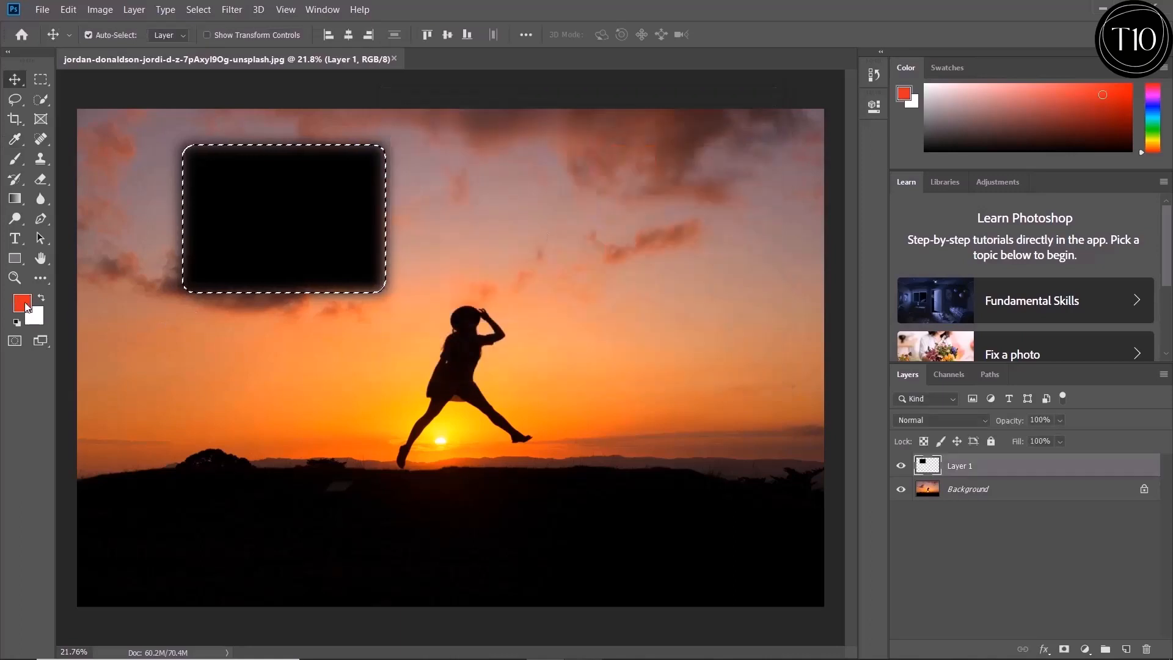
key(alt+BackSpace)
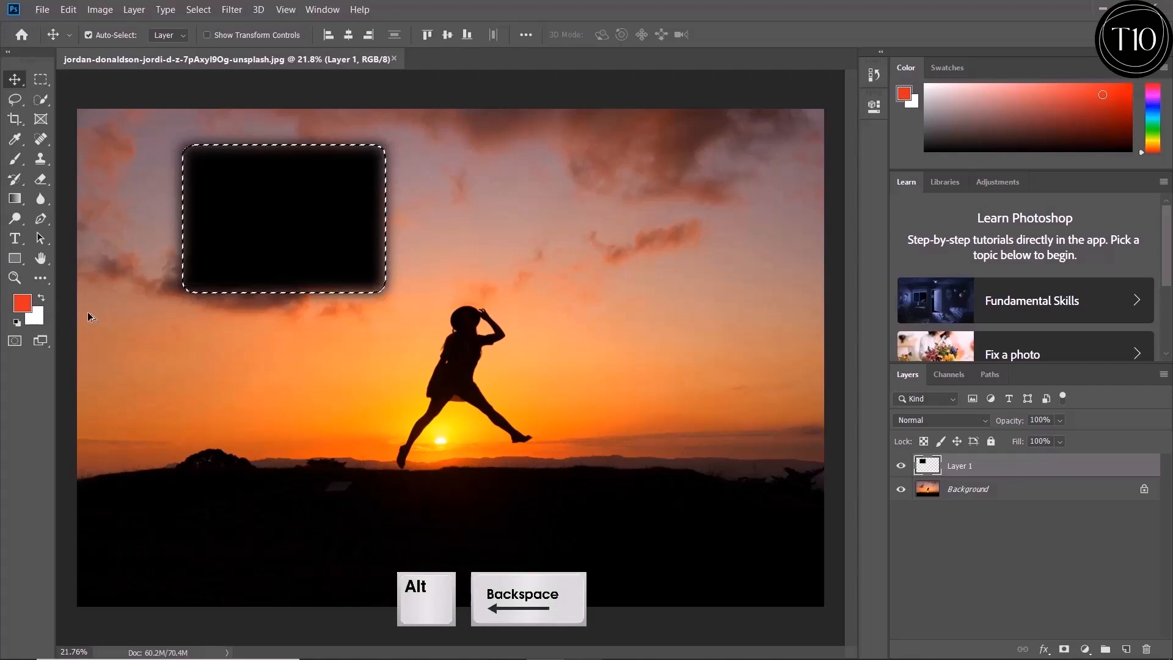
key(alt+BackSpace)
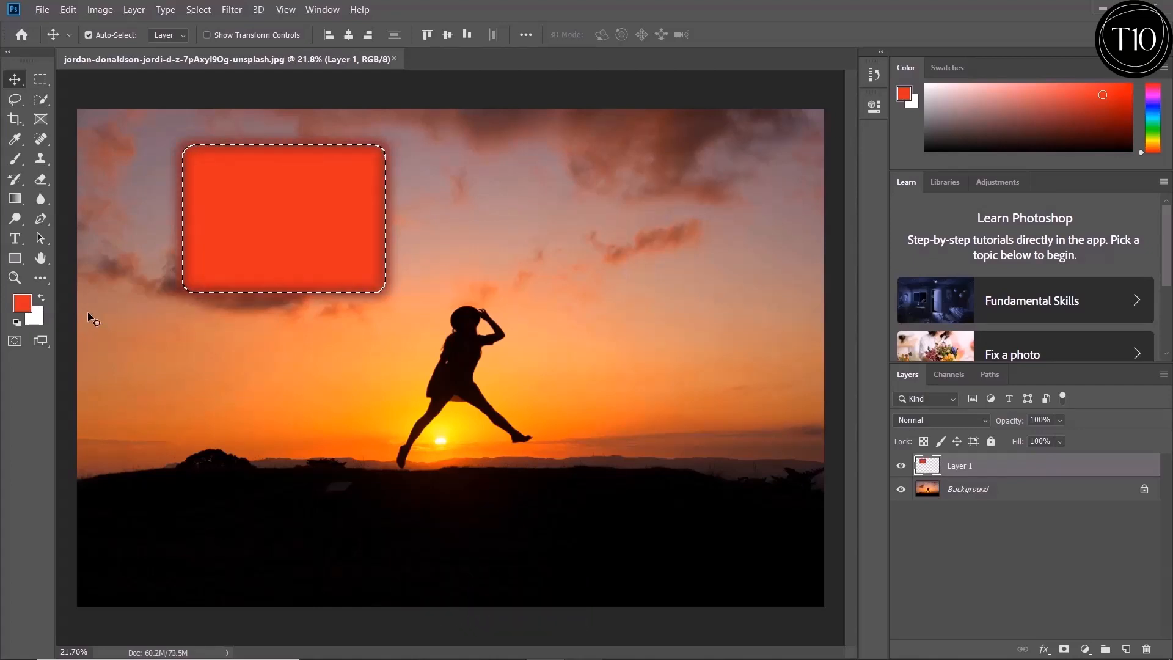
Step: Fill the feathered selection with the white background color and delete Layer 1
key(ctrl+BackSpace)
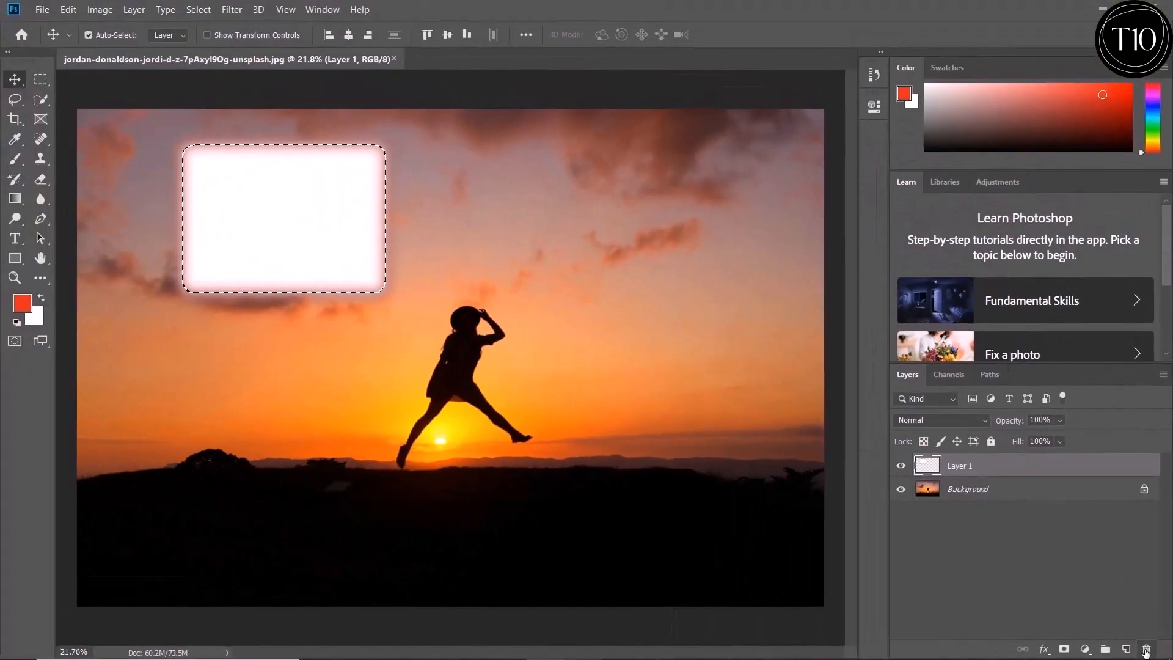
click(1126, 641)
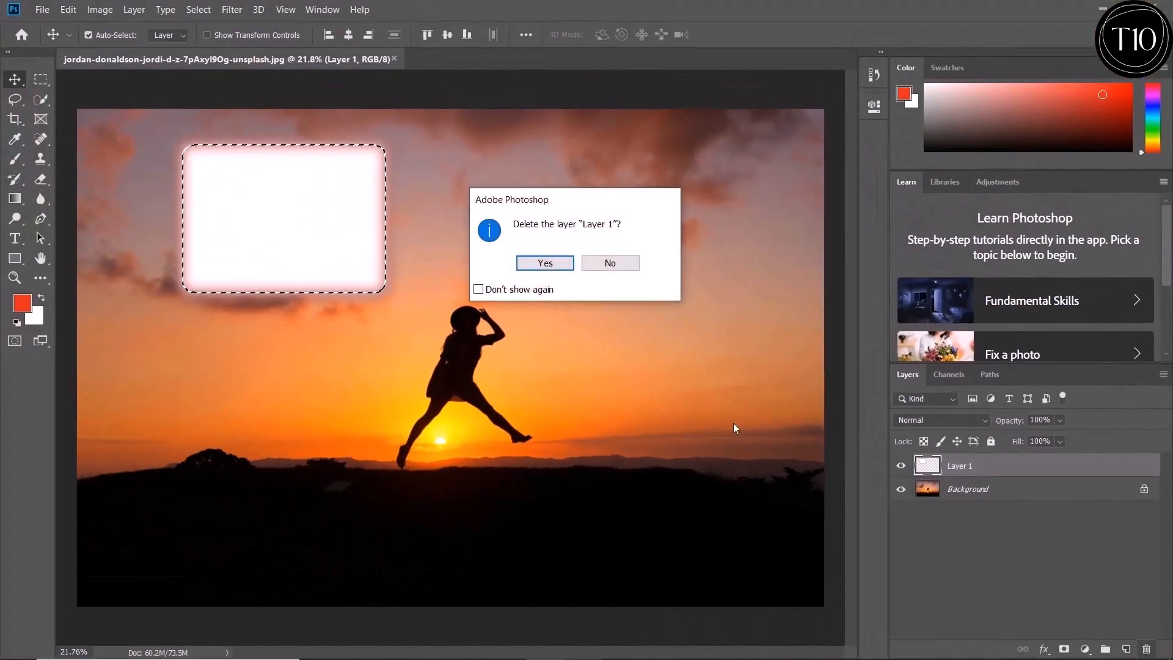
click(546, 264)
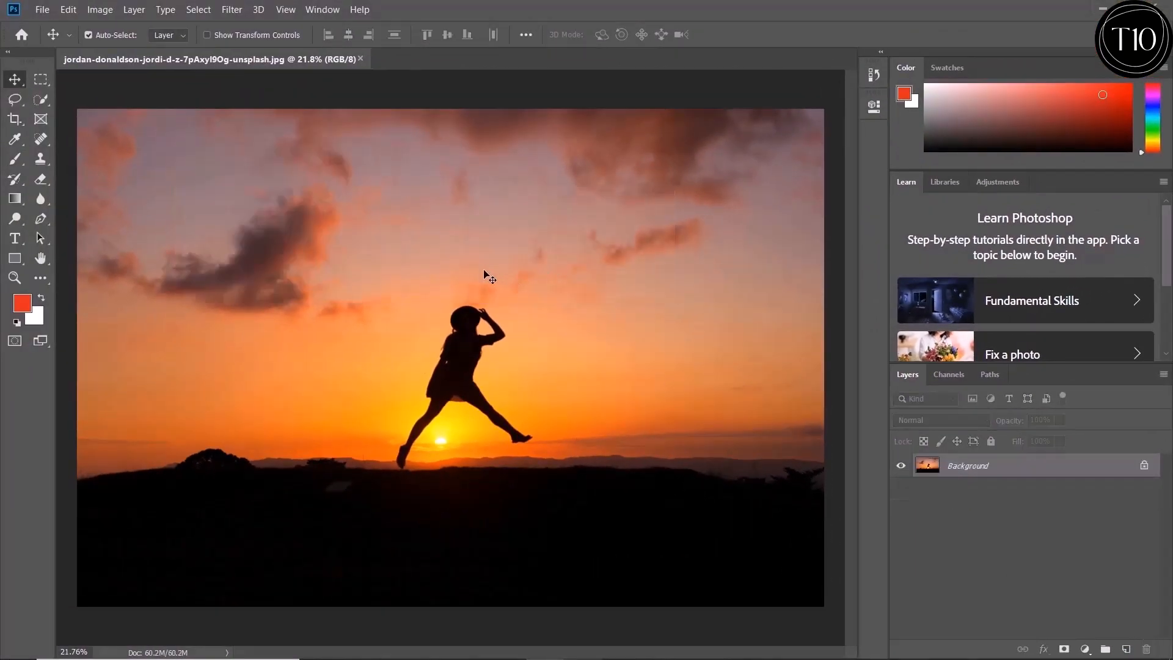
Step: With the Rectangular Marquee Tool at 0 px feather and Normal style, draw freely proportioned selections over the dark cloud and above the silhouette
click(40, 80)
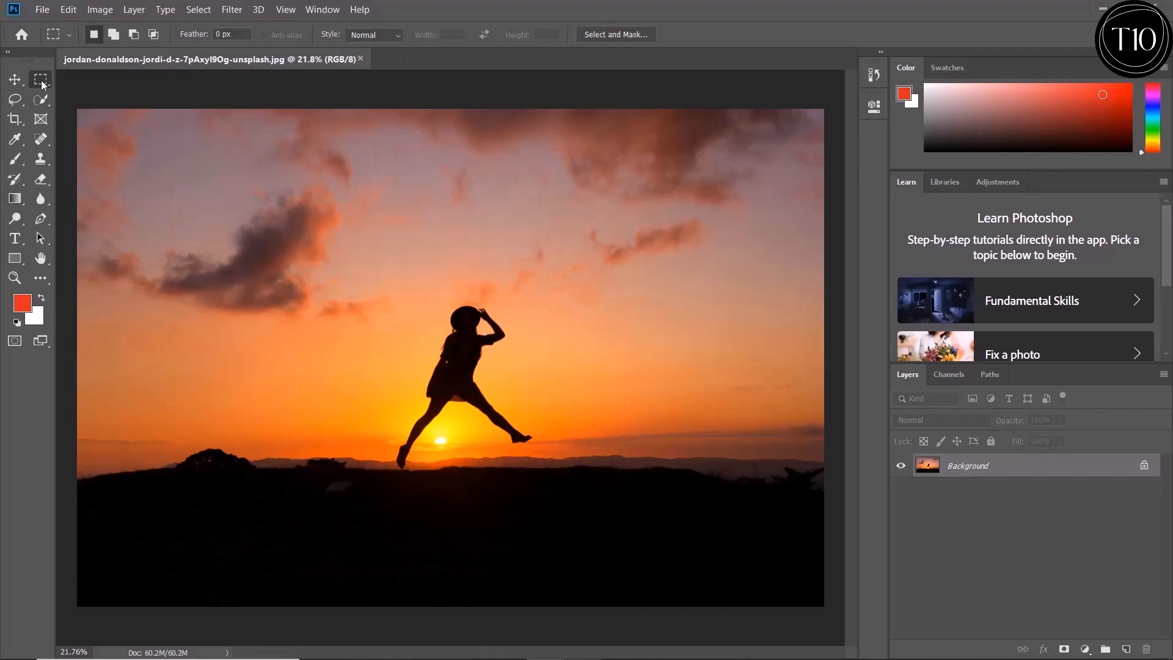
click(393, 36)
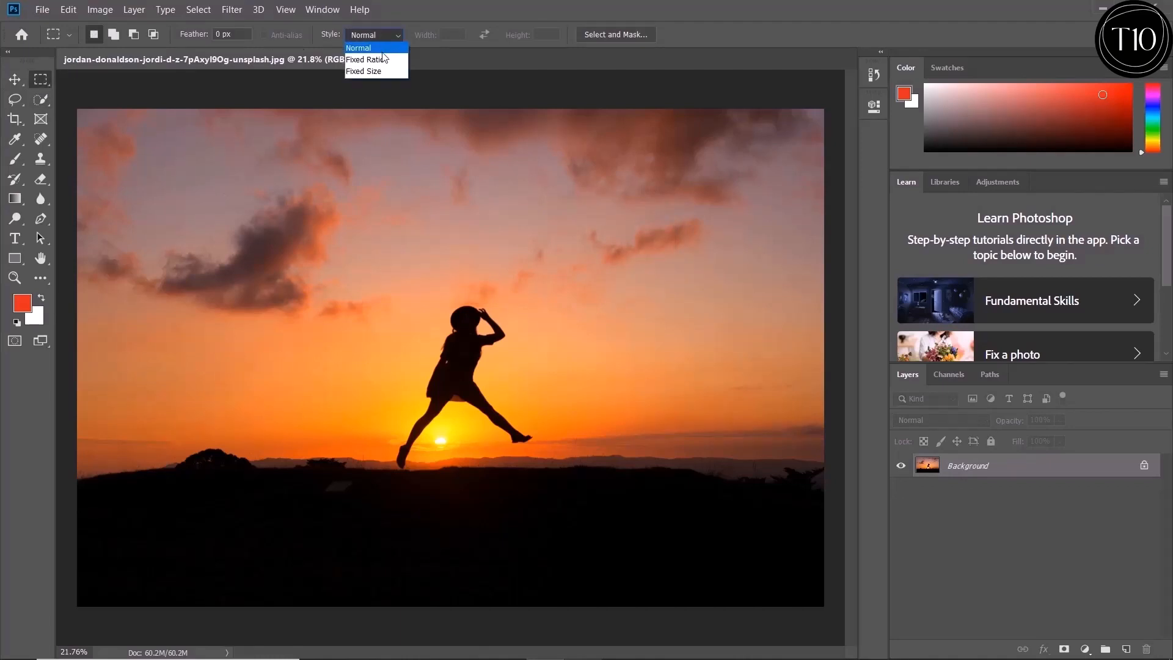
click(382, 49)
drag(169, 139, 291, 249)
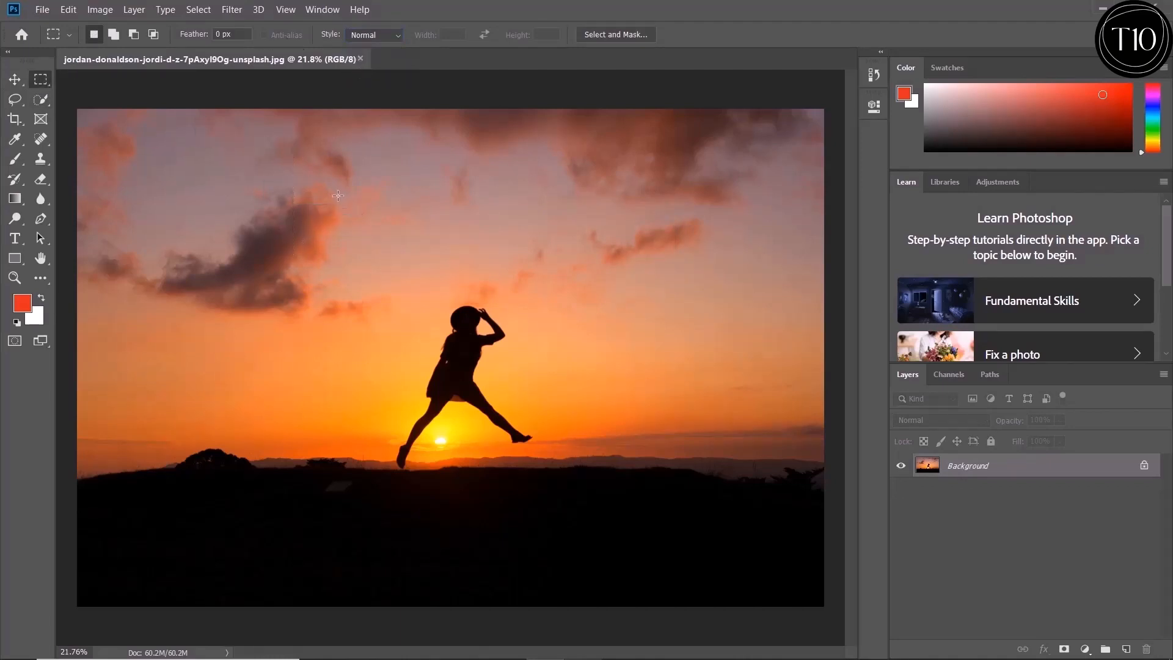
drag(338, 196, 517, 353)
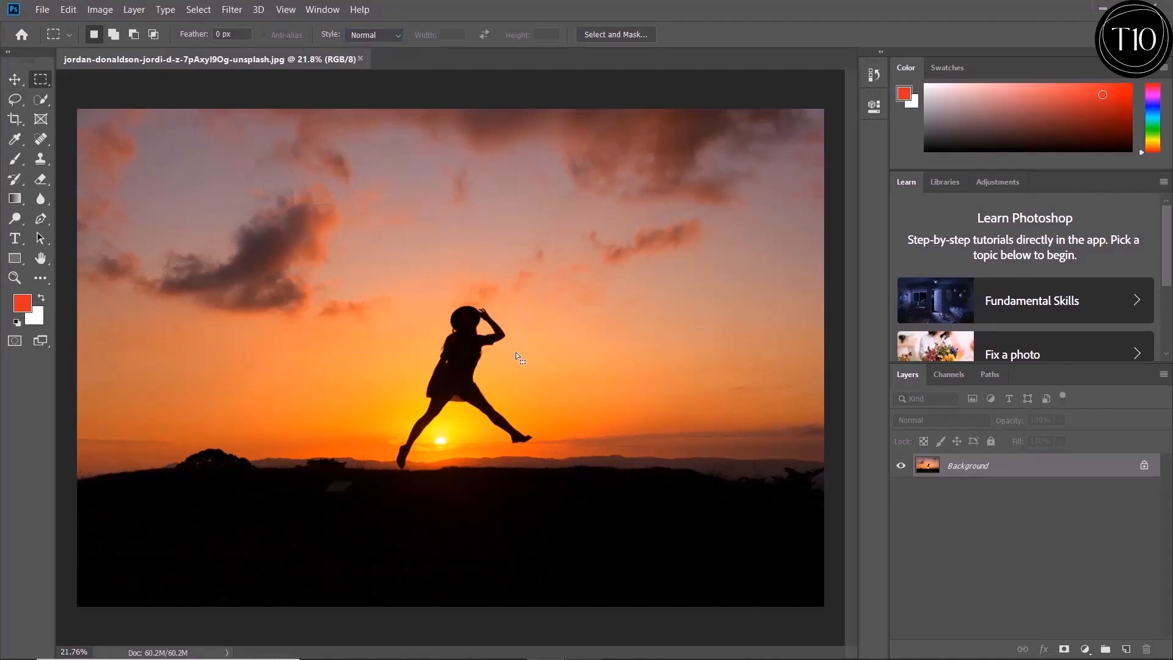
Step: Set the marquee style to Fixed Ratio with width 1 and height 2, and draw a tall selection around the silhouette
click(394, 35)
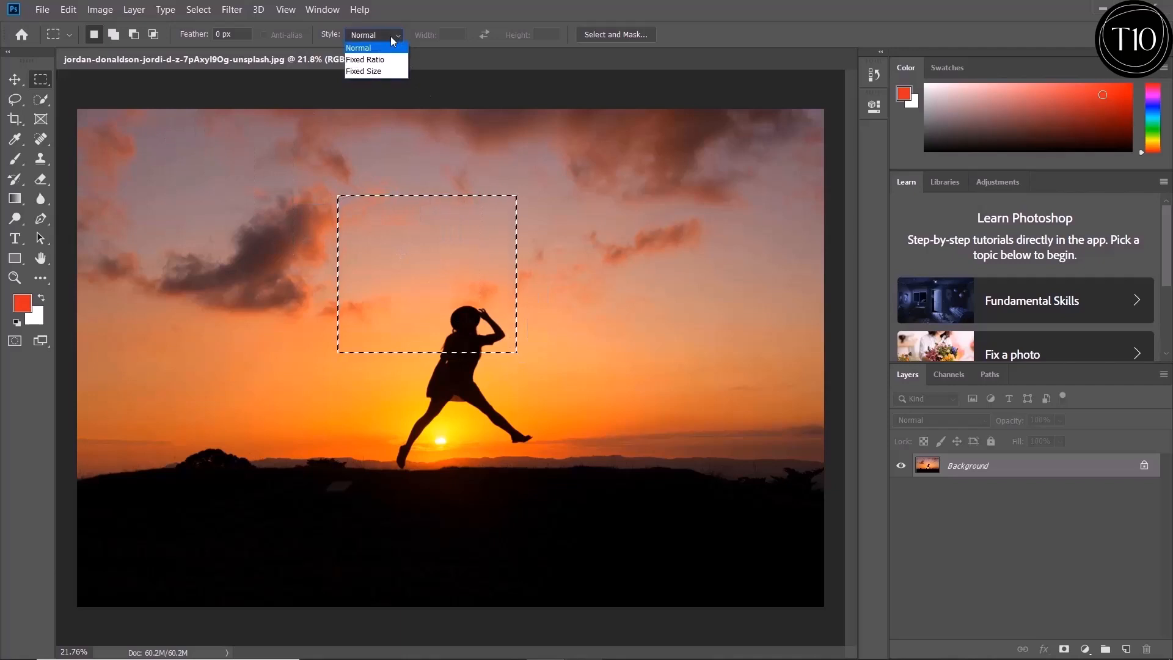
click(371, 60)
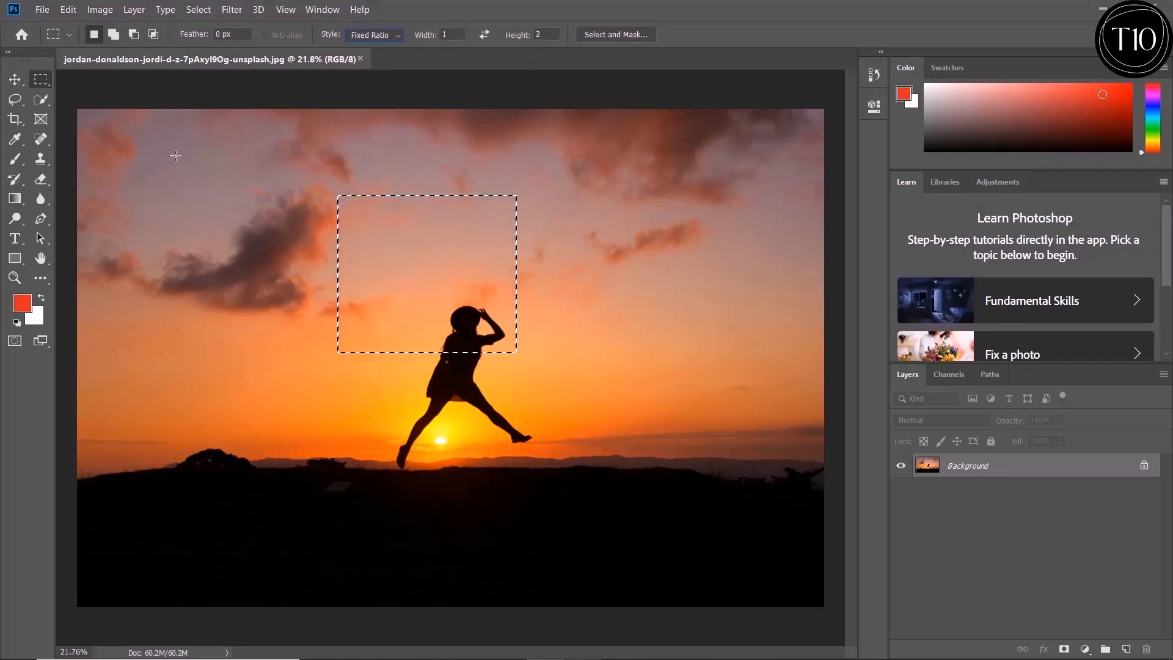
drag(166, 159, 524, 419)
drag(365, 174, 560, 466)
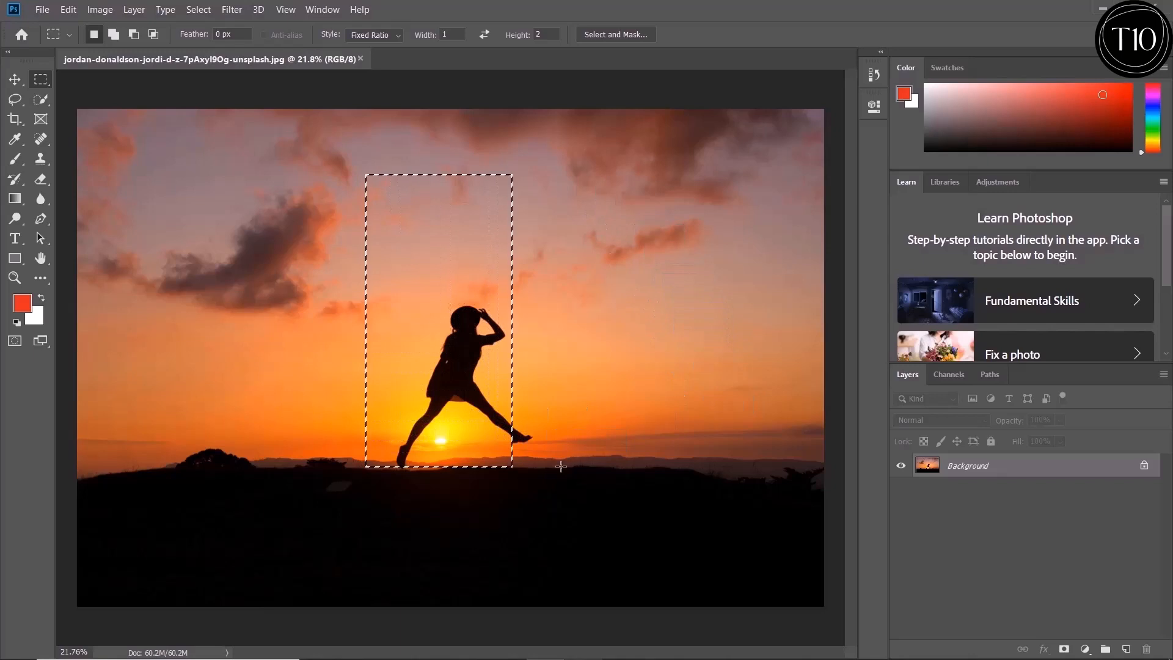
Step: Set the marquee style to Fixed Size at 200 × 200 px and place the square selection just right of the dark cloud
click(391, 36)
click(369, 72)
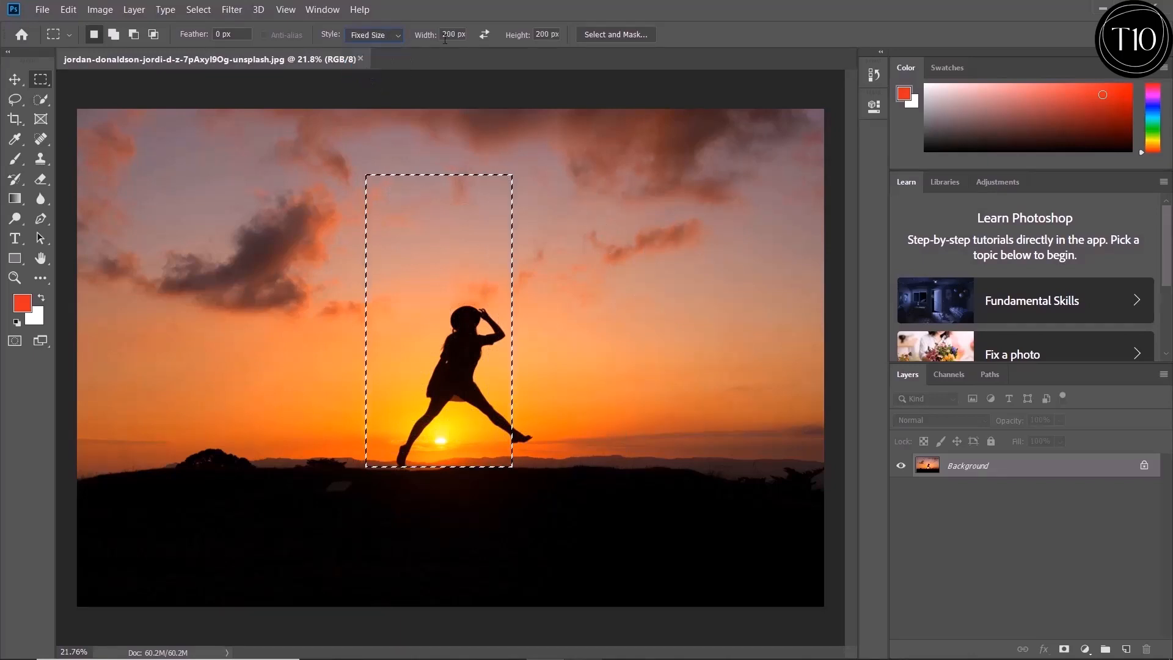
click(174, 183)
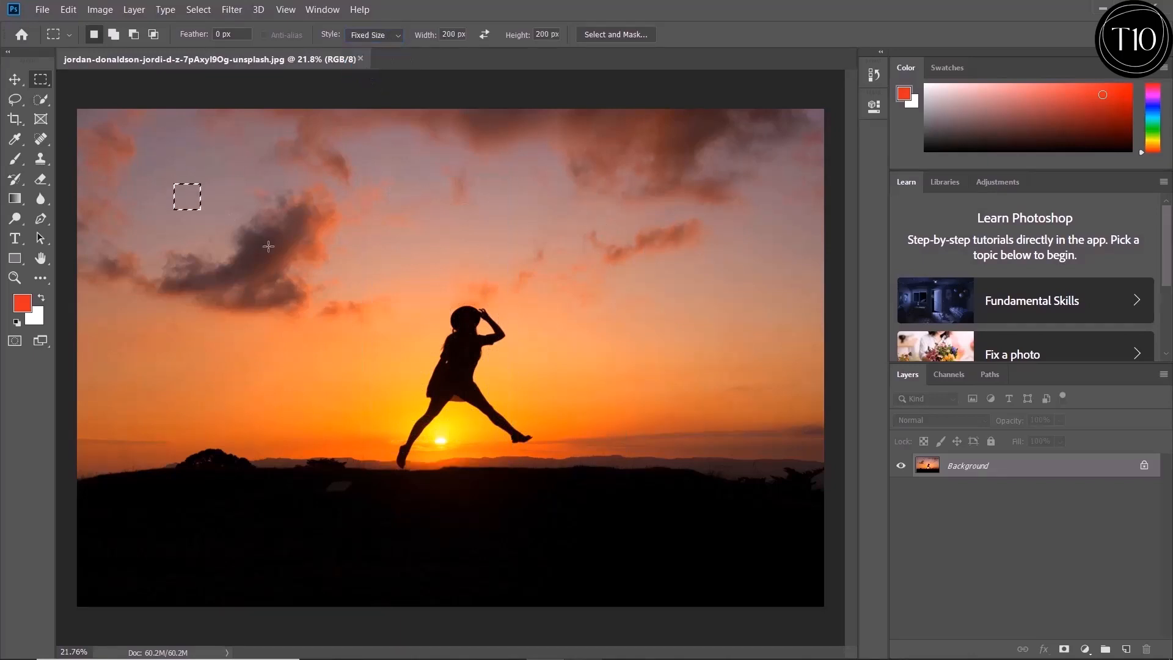
drag(174, 183, 330, 232)
Step: Draw an oval selection around the jumping silhouette with the Elliptical Marquee Tool, and deselect it
right_click(42, 83)
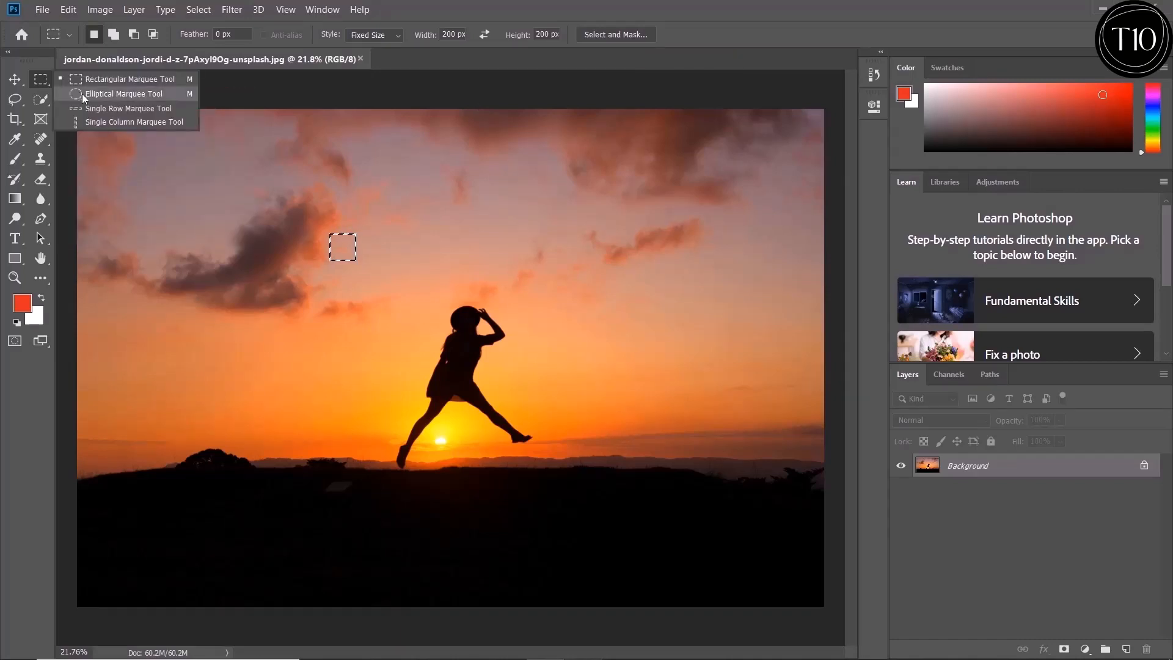
click(148, 97)
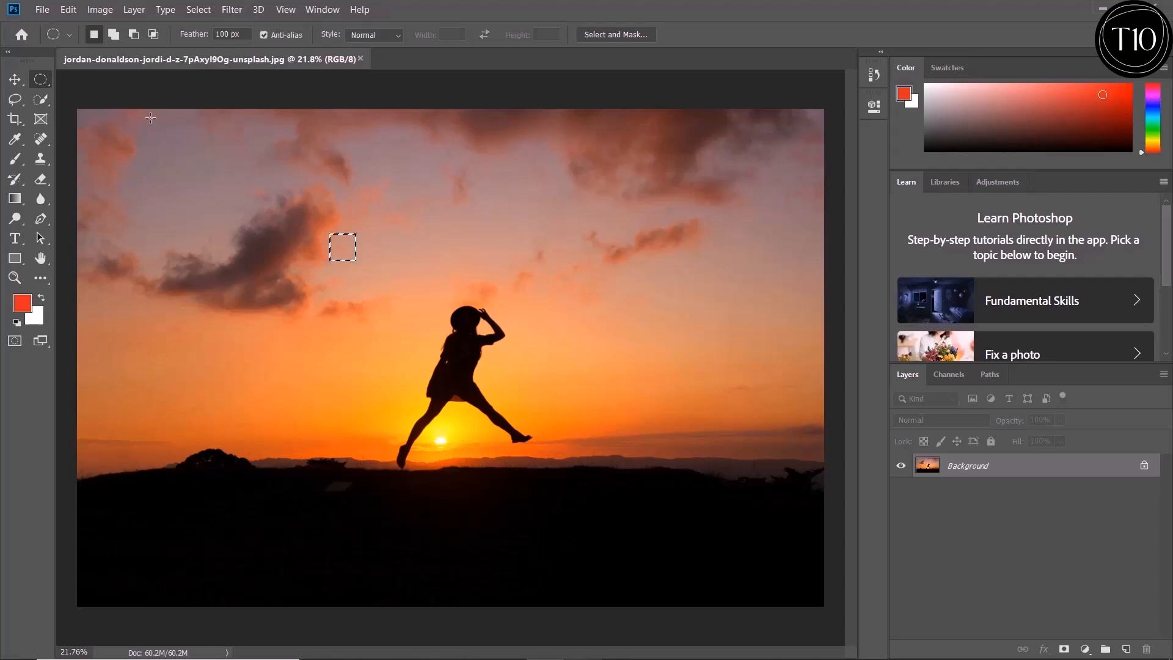
drag(336, 194, 574, 522)
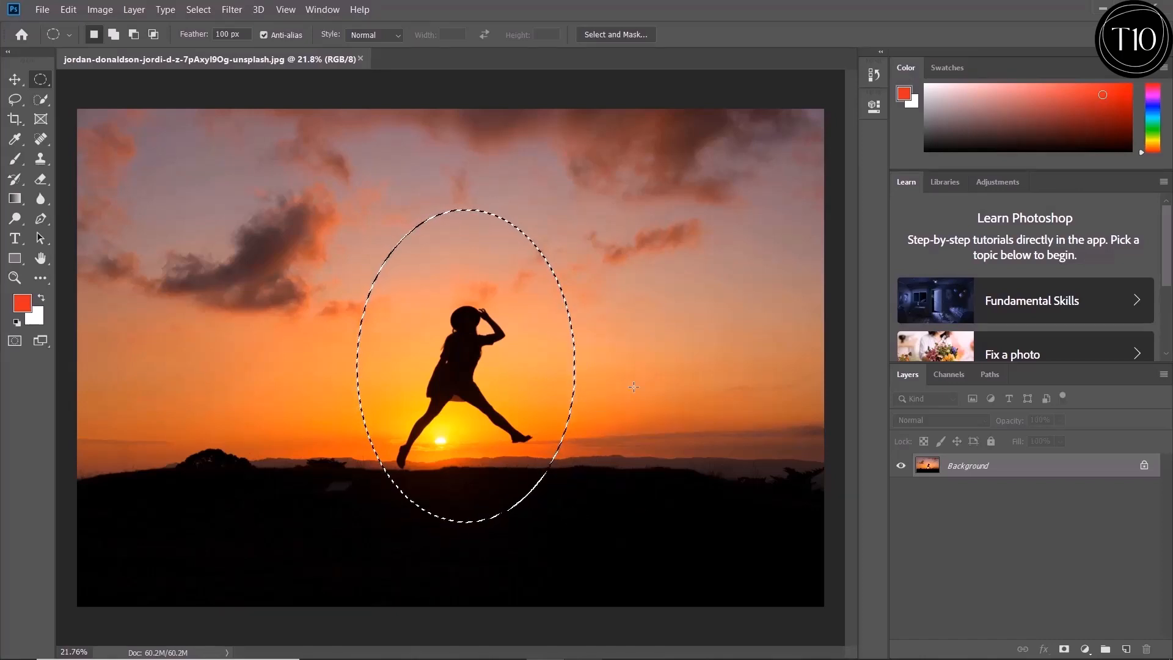
right_click(627, 322)
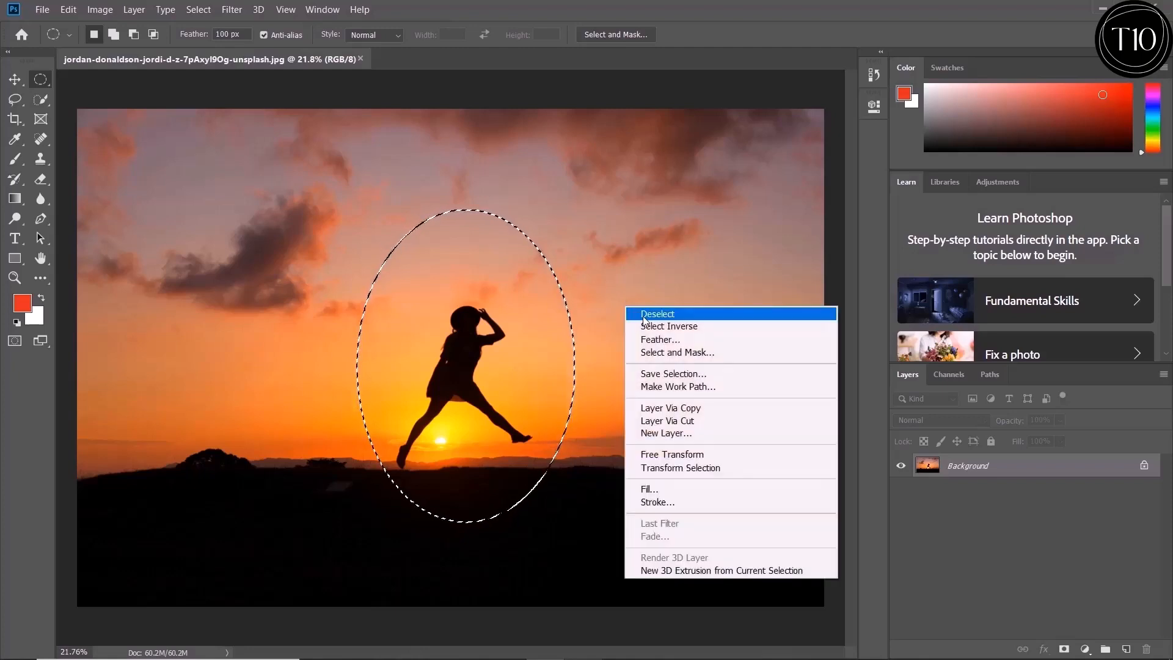
click(644, 316)
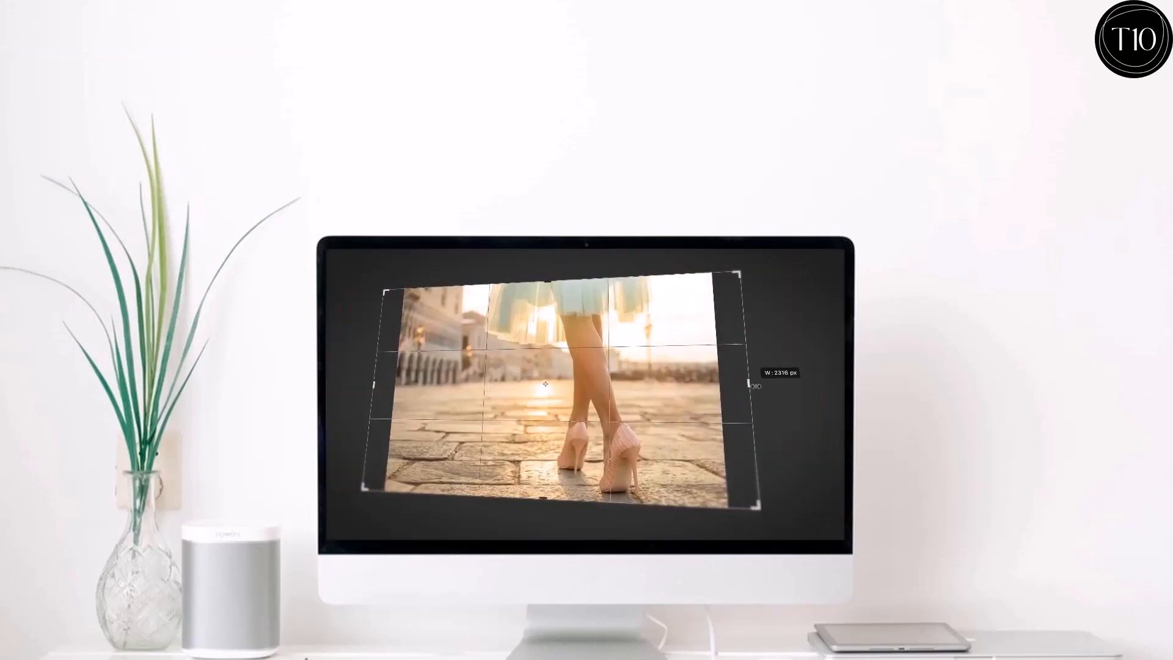
drag(744, 379, 769, 389)
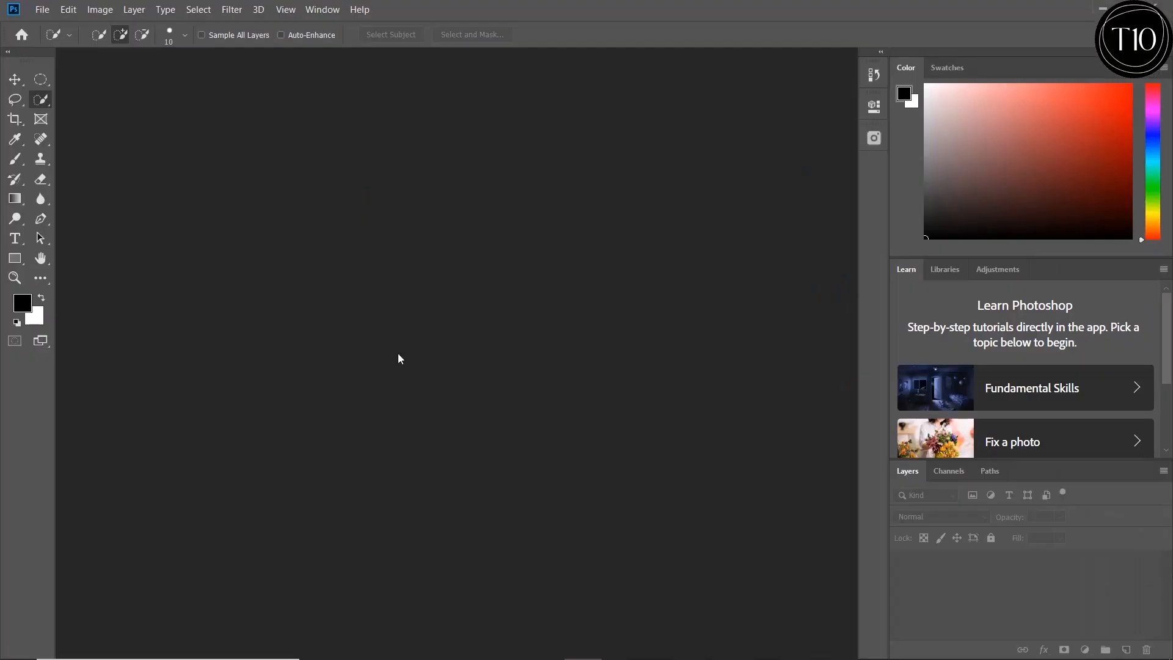
Step: Open the brick wall image "Select & Mask 02 Alice-pasqual-unsplash" from the Photoshop folder in Downloads
click(42, 10)
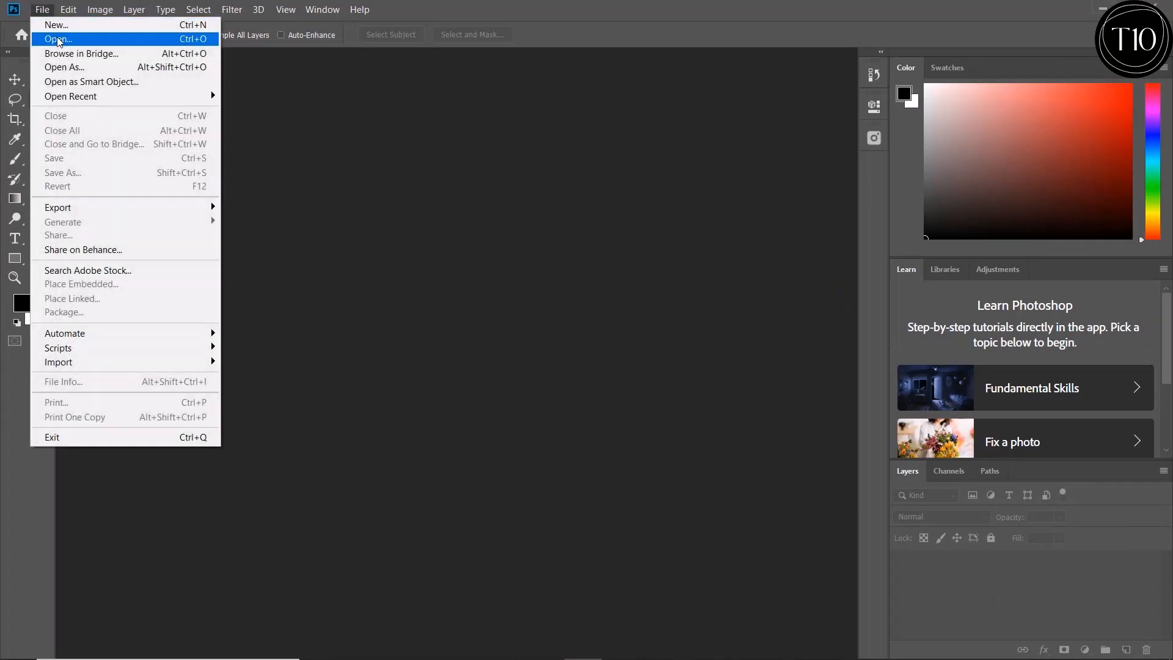
click(58, 38)
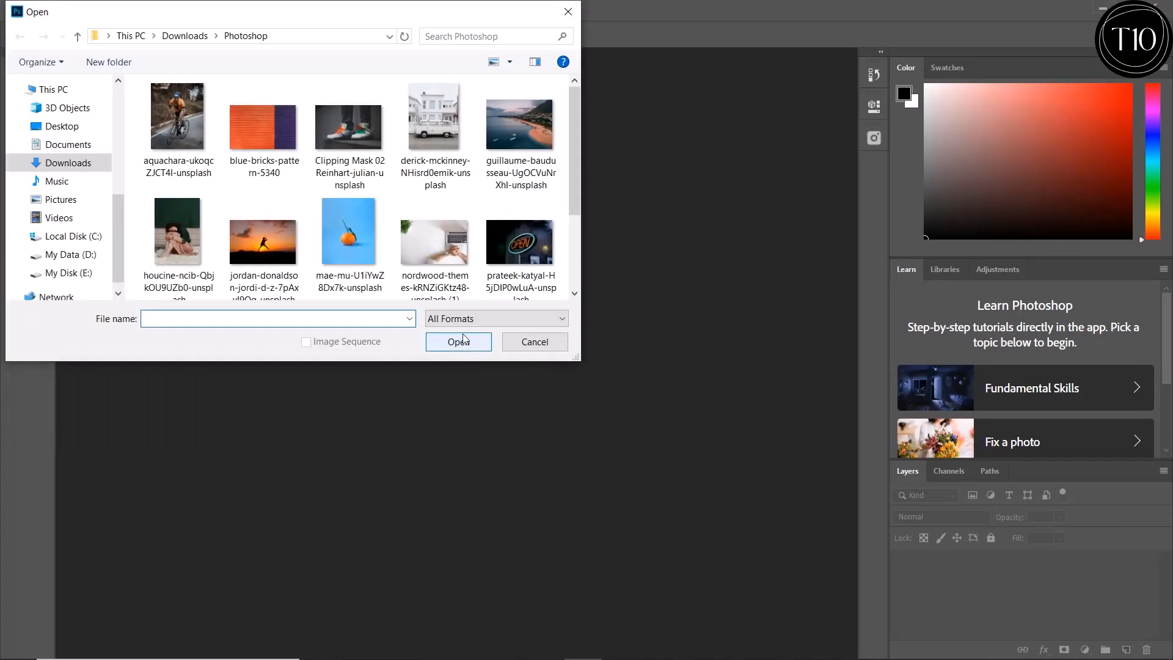
scroll(448, 243, down, 2)
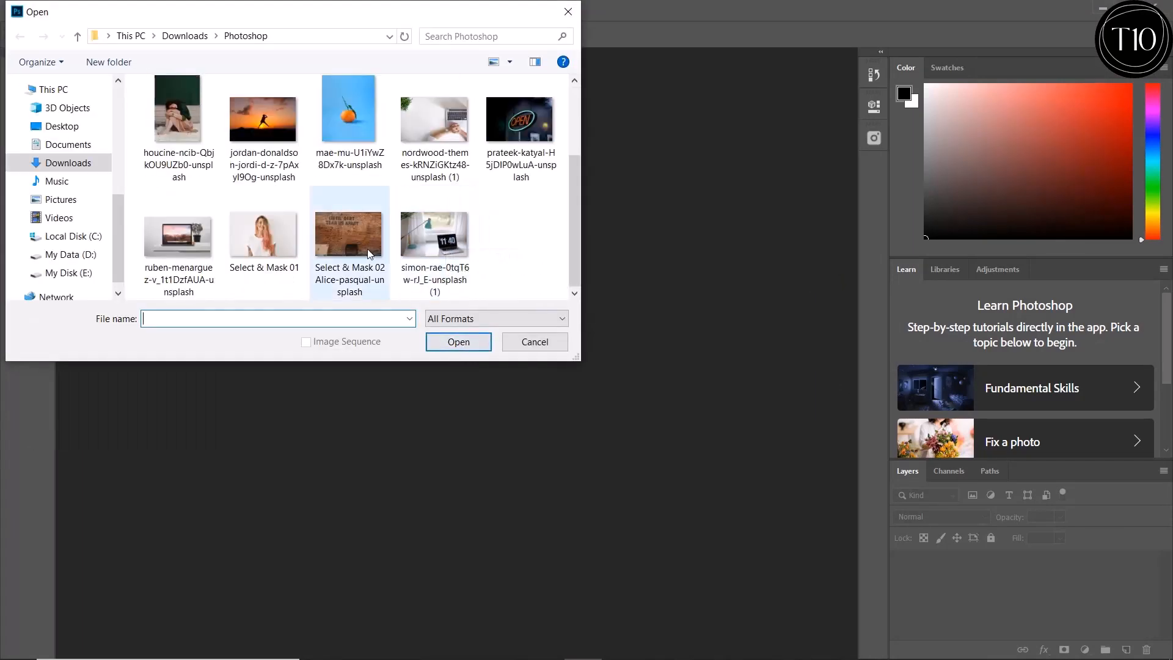
click(342, 243)
click(458, 342)
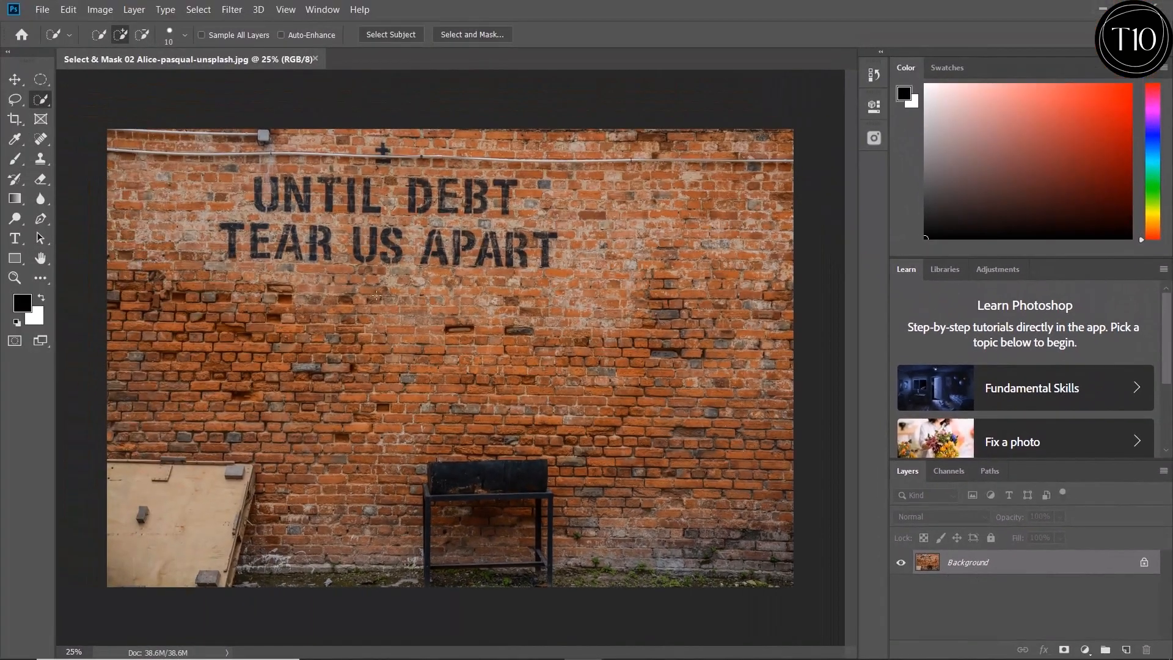
Step: Try to move the locked Background layer with the Move tool, and decline converting it to a normal layer
click(15, 86)
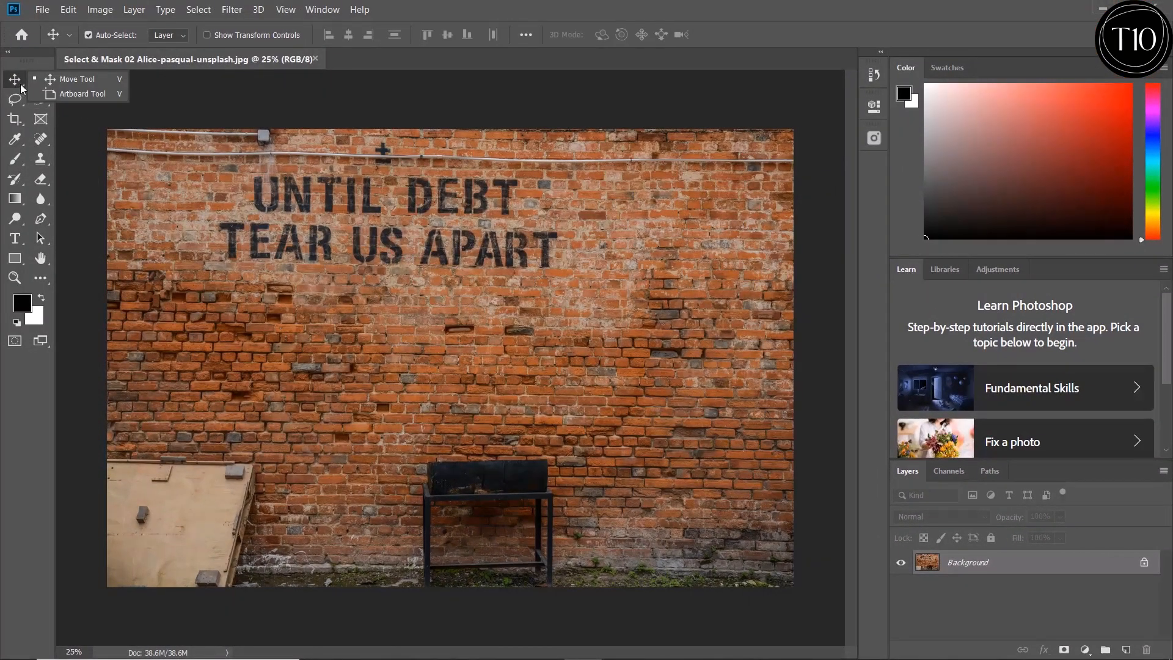
drag(242, 306, 372, 318)
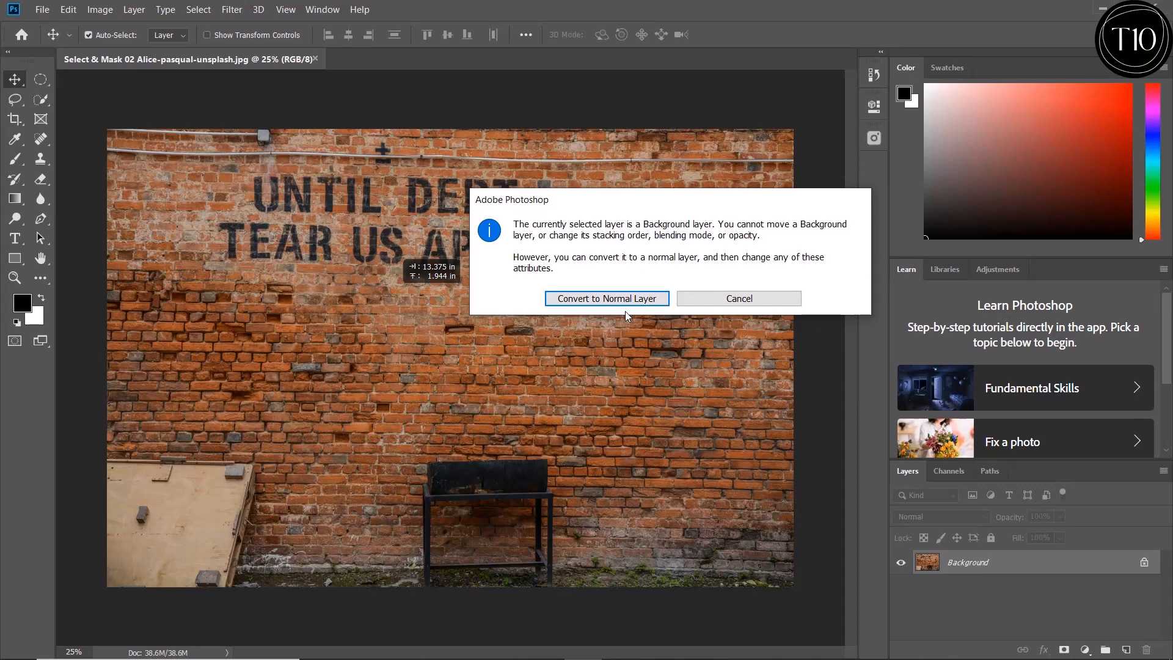
click(703, 300)
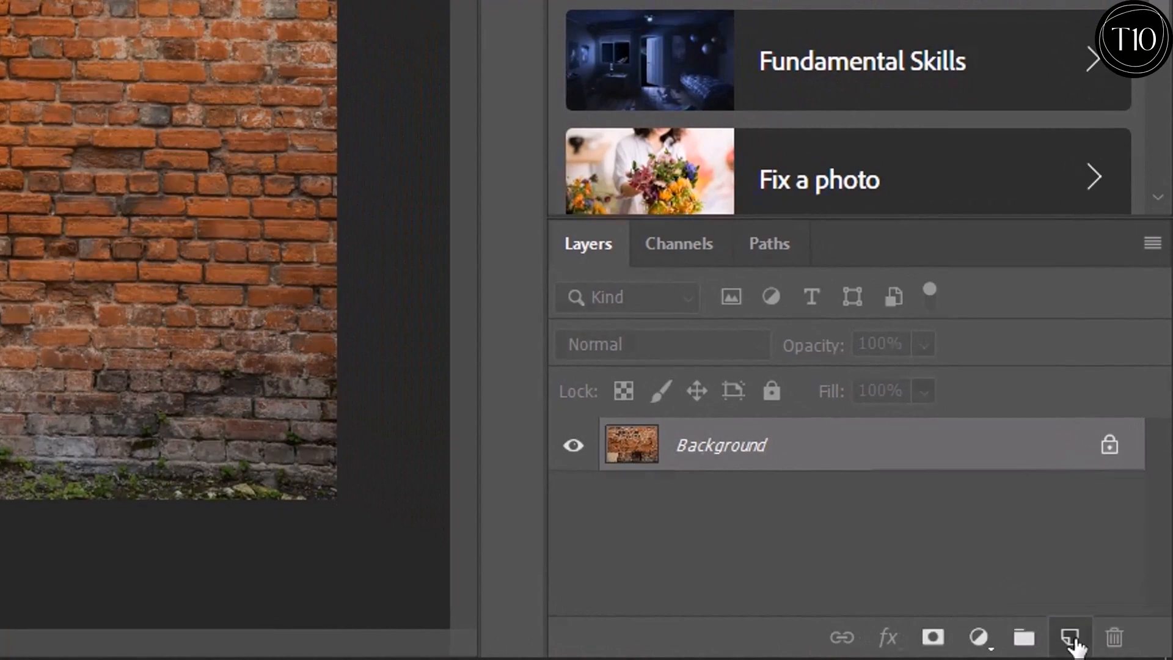
Step: Add a new layer and paint a broad black stroke below the wall lettering with the Brush enlarged to 400 px
click(1070, 638)
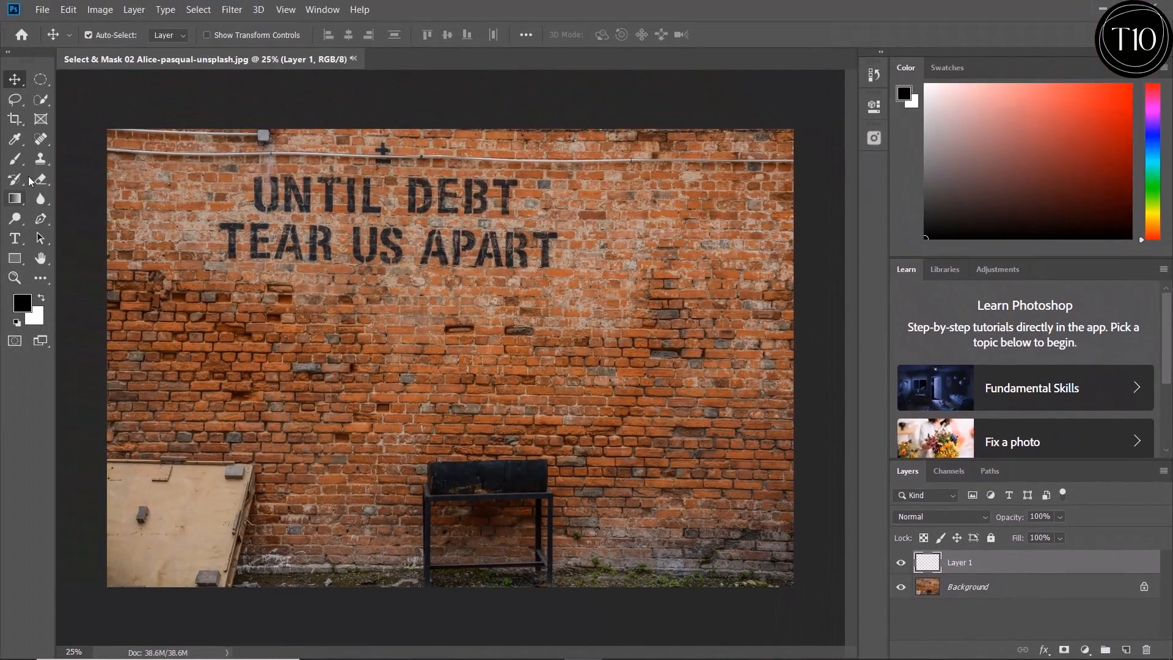
click(16, 162)
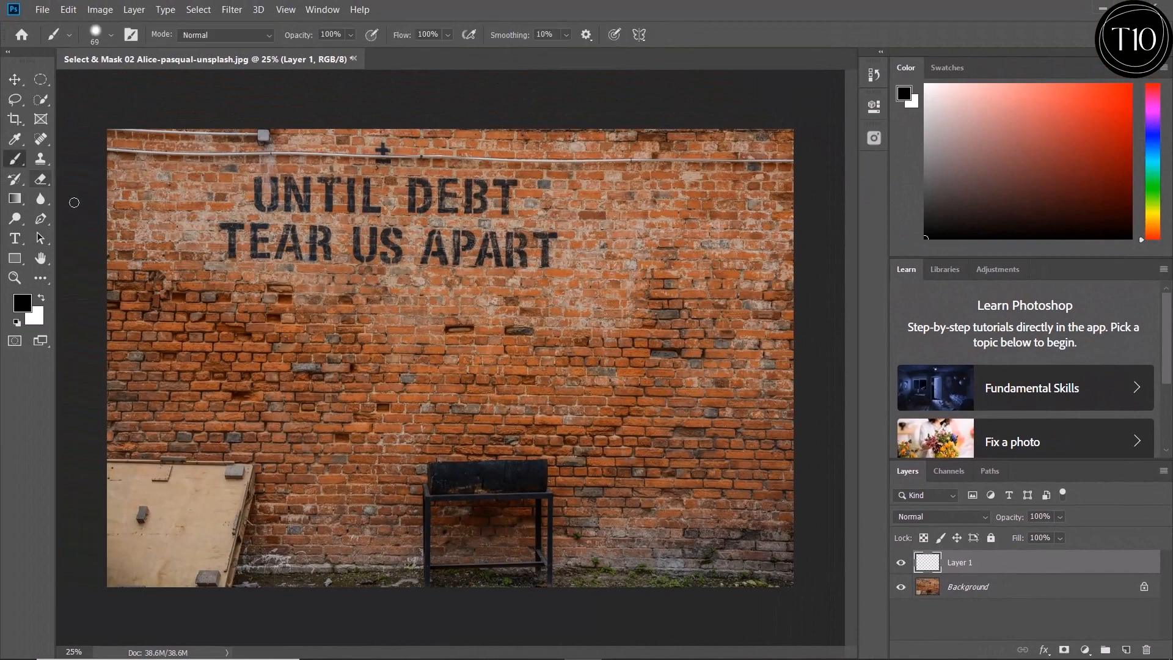
key(bracketright)
key(bracketright)
key(bracketright)
key(bracketright)
key(bracketright)
key(bracketright)
key(bracketright)
key(bracketright)
key(bracketright)
key(bracketright)
key(bracketright)
mouse_move(228, 289)
mouse_down()
mouse_move(462, 334)
mouse_move(244, 332)
mouse_move(406, 341)
mouse_up()
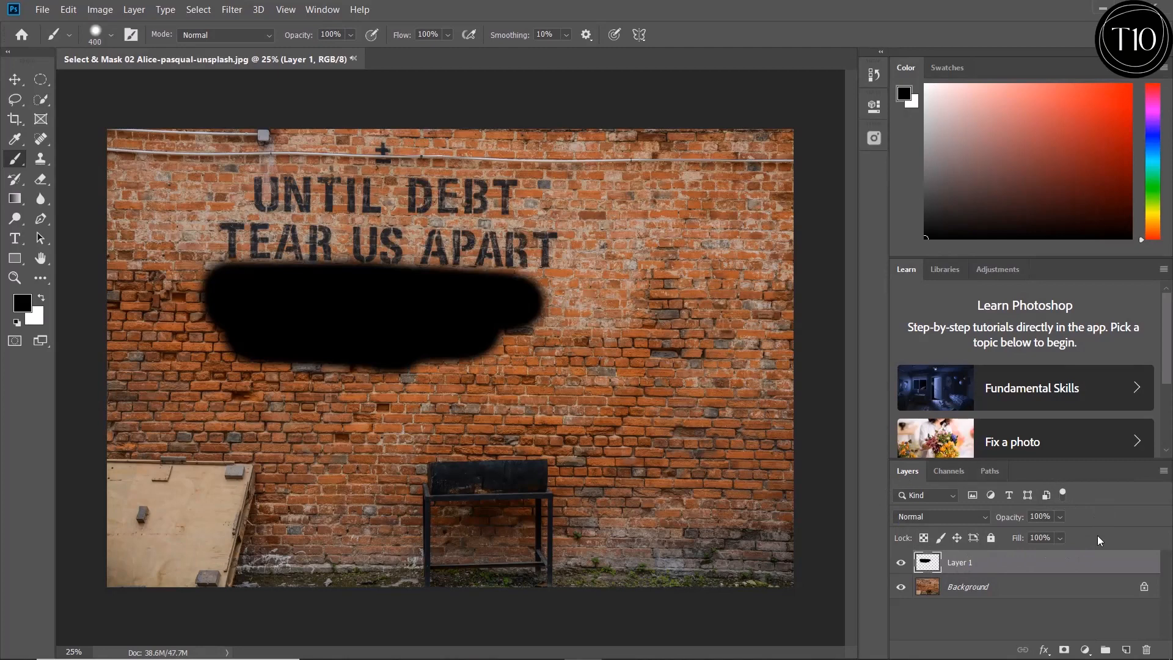
Step: Move the black stroke right so it overlaps the end of the lettering, and vary its layer's opacity, returning it to 100%
click(15, 80)
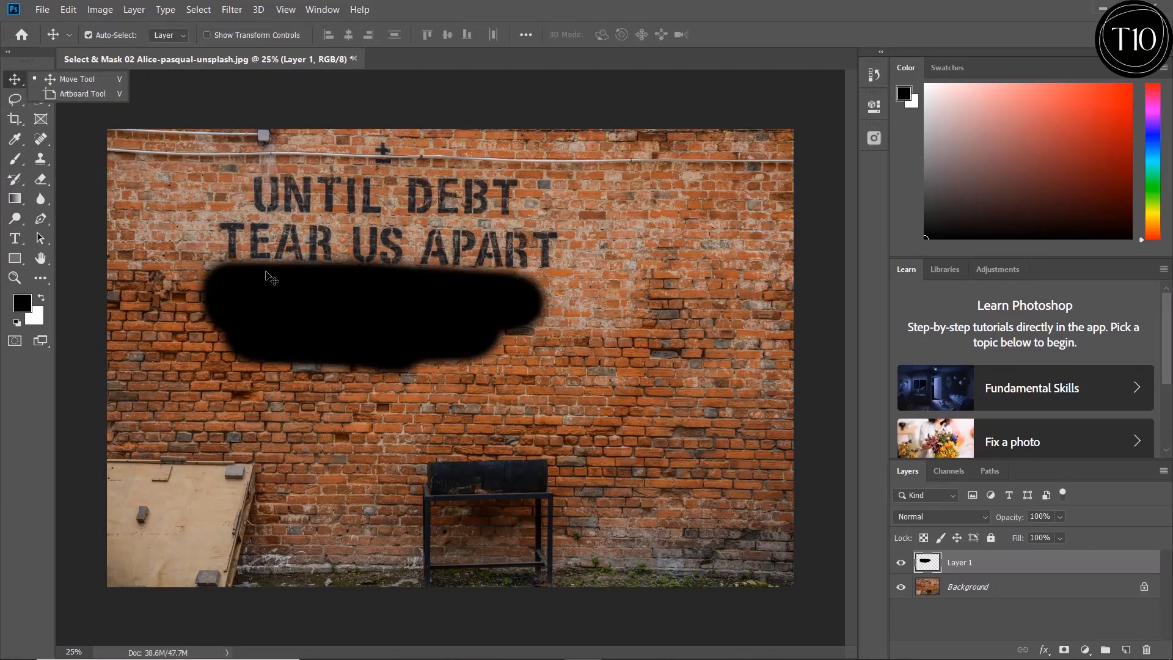
mouse_move(282, 305)
mouse_down()
mouse_move(387, 244)
mouse_move(400, 306)
mouse_move(441, 292)
mouse_up()
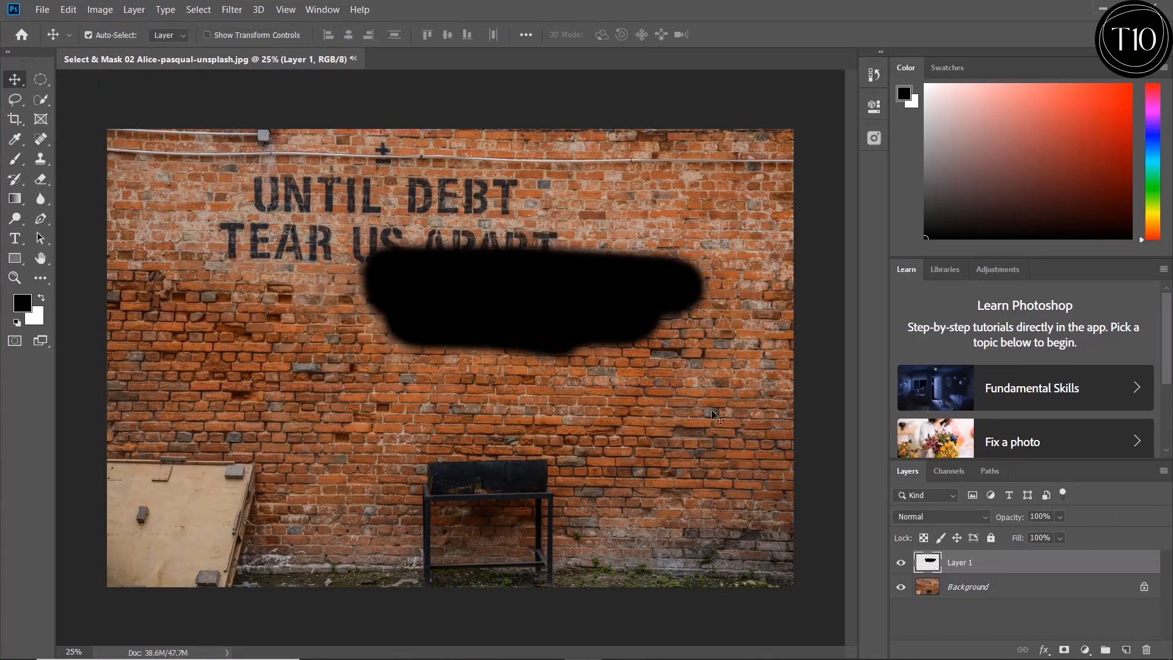
click(1061, 537)
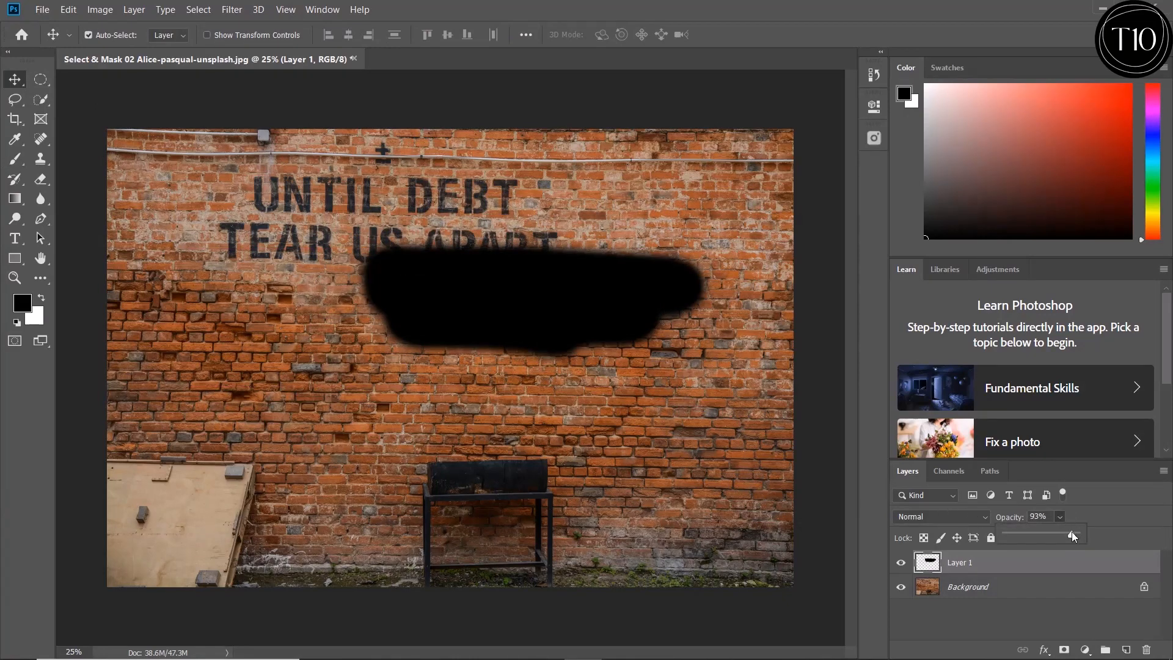
drag(1038, 532, 1032, 532)
Step: Add another layer and paint a broad red shape on it, partly overlapping the black stroke and the lettering
click(1127, 651)
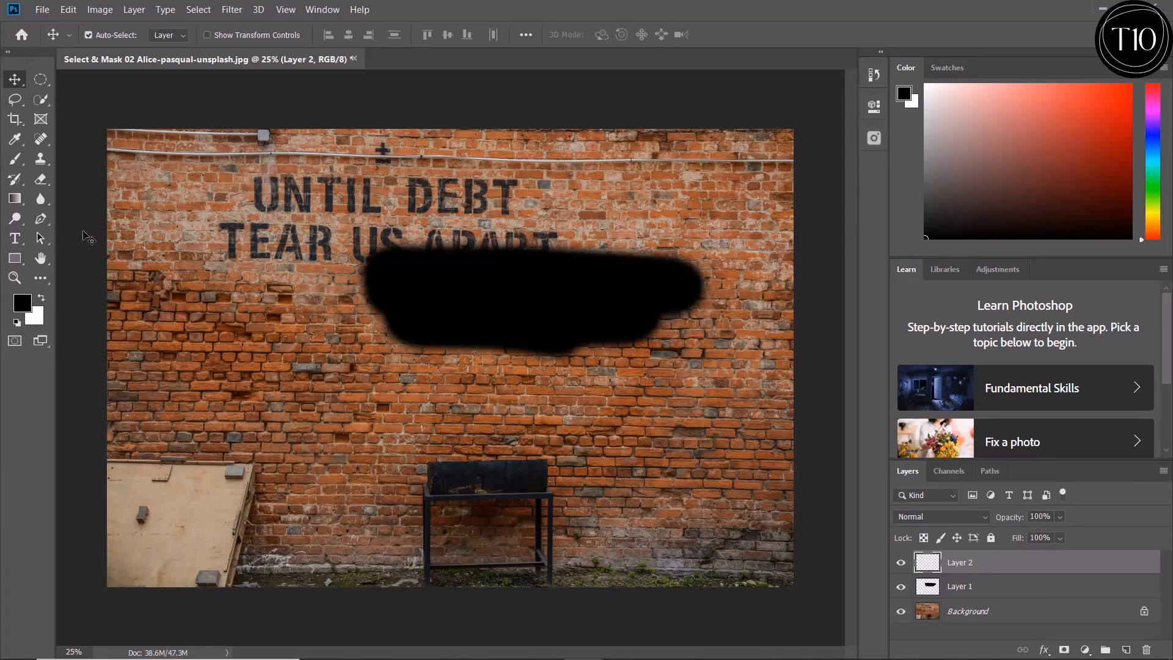
click(13, 159)
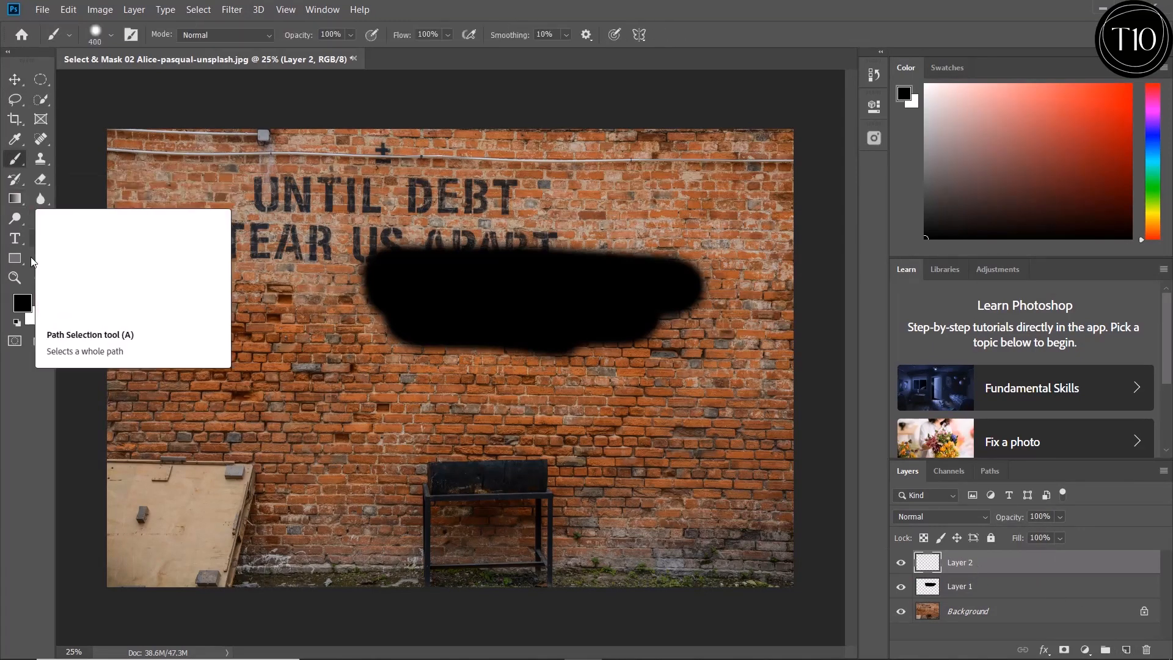
click(22, 302)
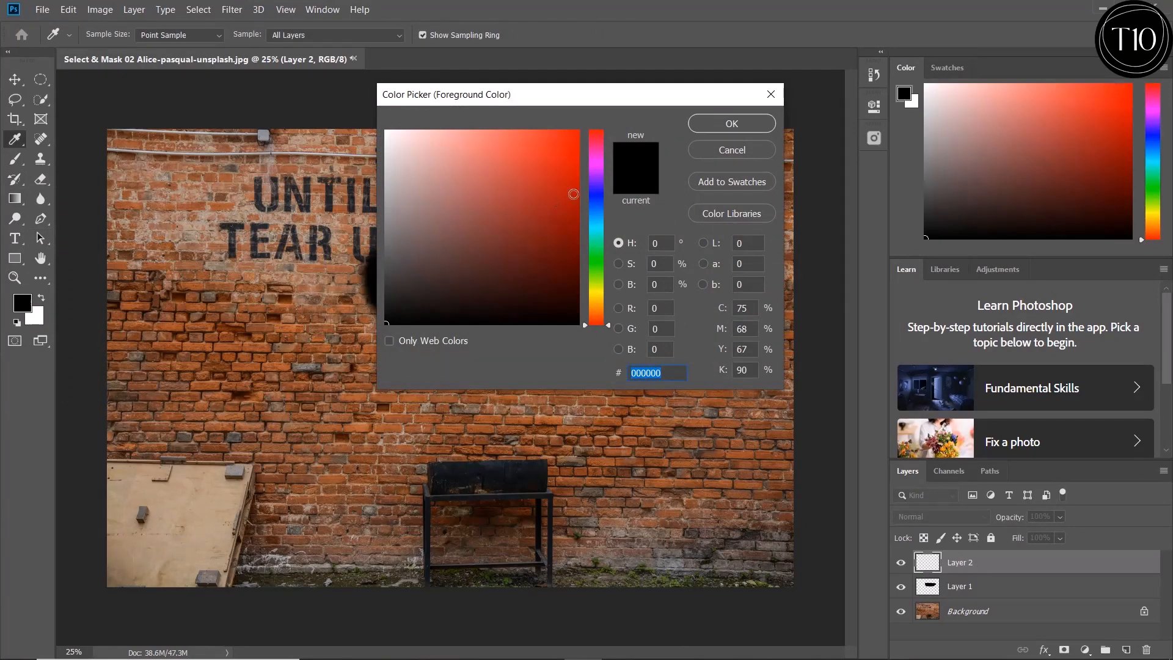
click(574, 194)
click(709, 126)
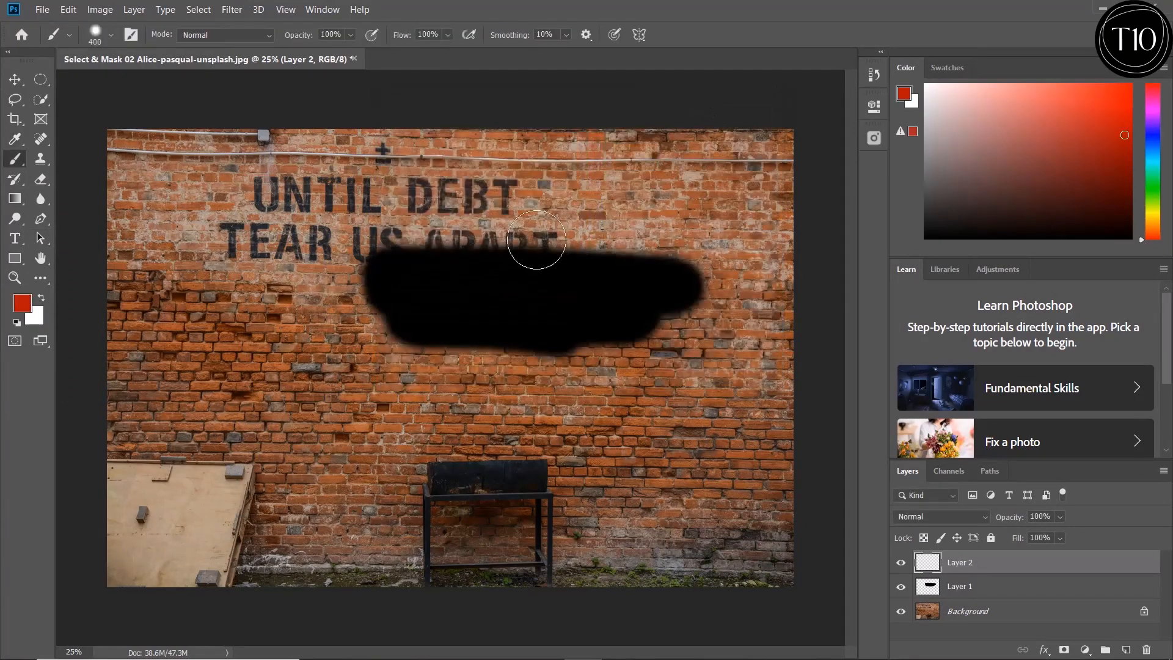
mouse_move(506, 228)
mouse_down()
mouse_move(564, 251)
mouse_move(680, 253)
mouse_move(509, 228)
mouse_move(516, 248)
mouse_move(615, 266)
mouse_move(624, 237)
mouse_move(668, 307)
mouse_move(712, 306)
mouse_move(558, 256)
mouse_move(592, 258)
mouse_up()
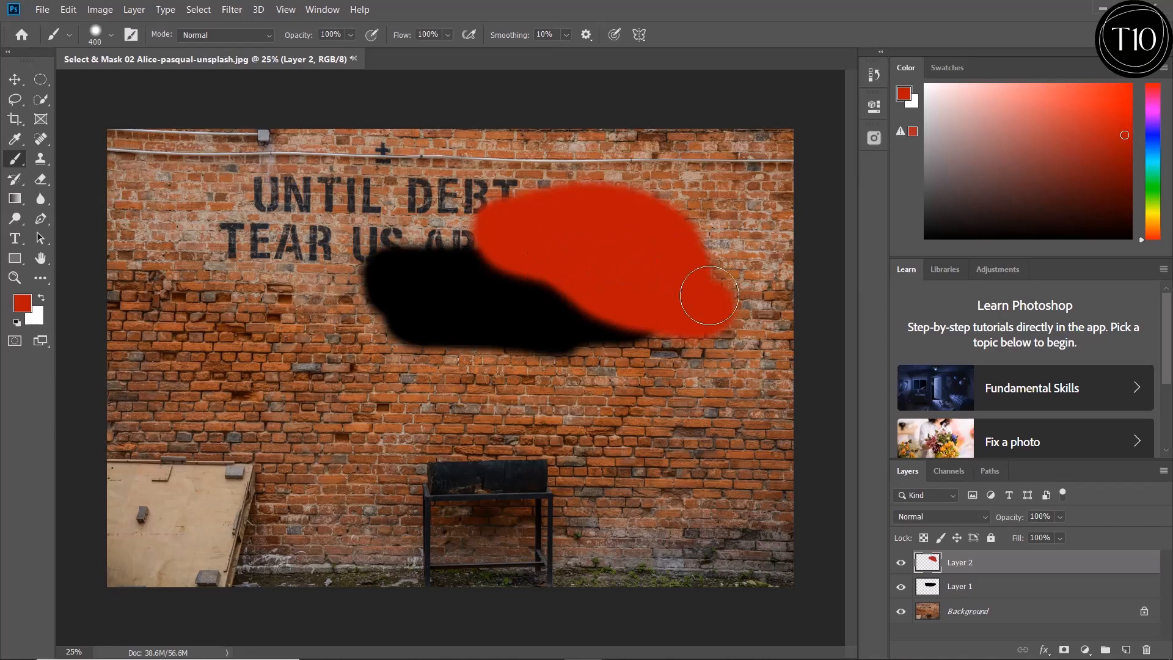
Step: Reorder the red layer beneath the black one, and delete both painted layers
click(15, 80)
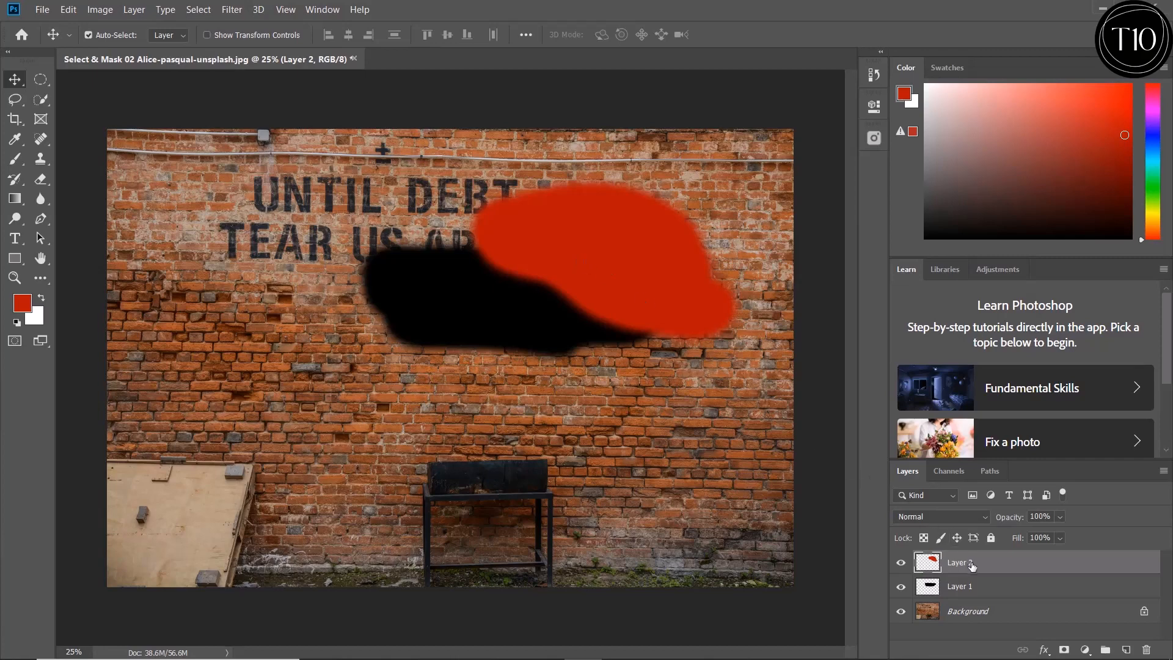
drag(972, 566, 969, 602)
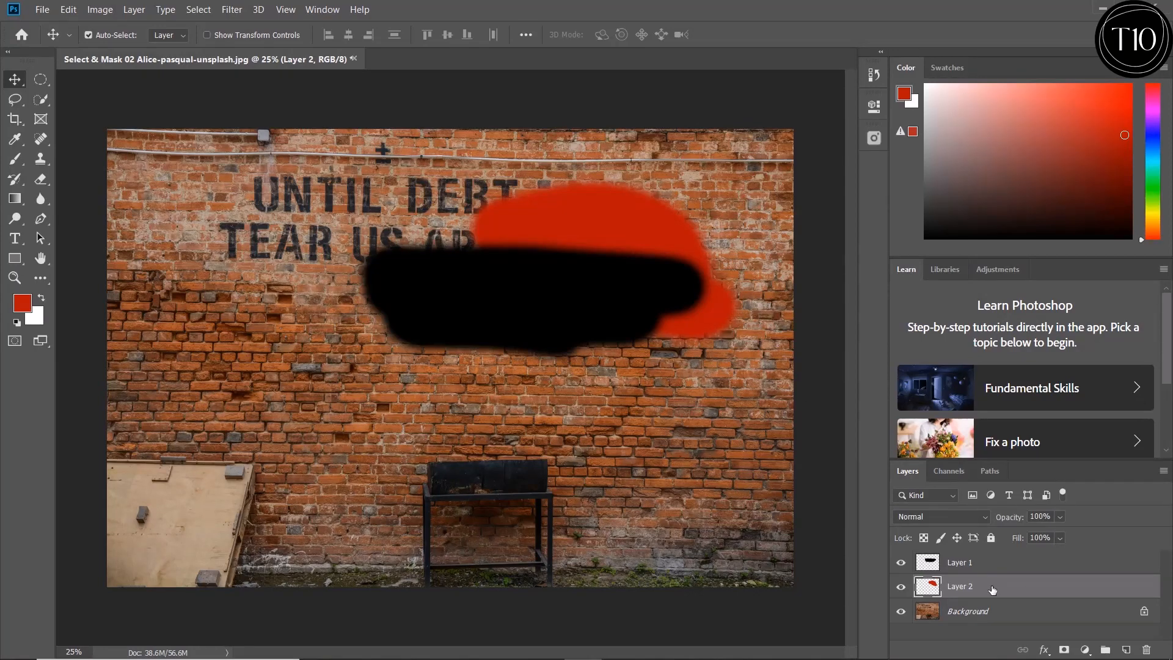
click(1146, 649)
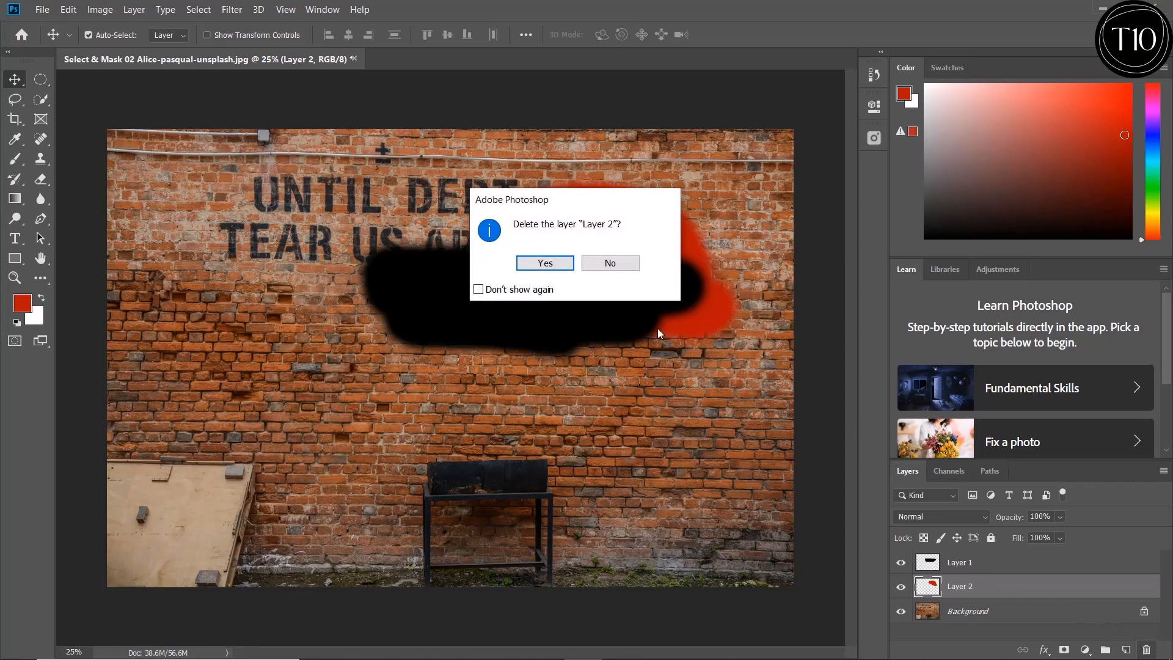
click(553, 263)
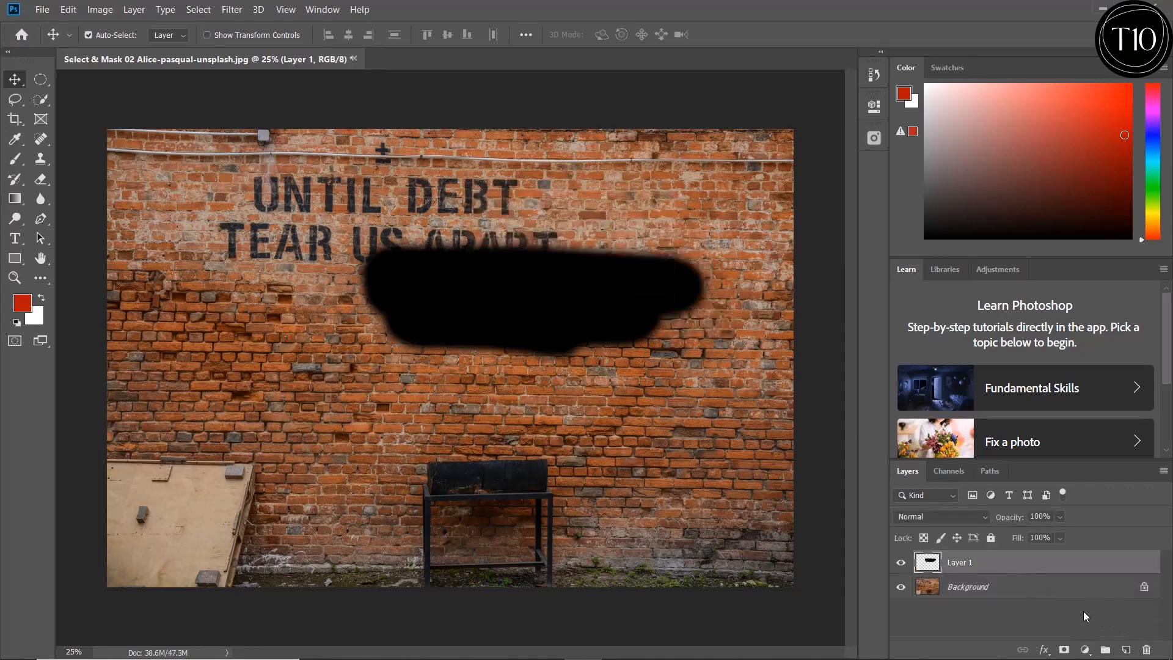
click(1146, 650)
click(547, 266)
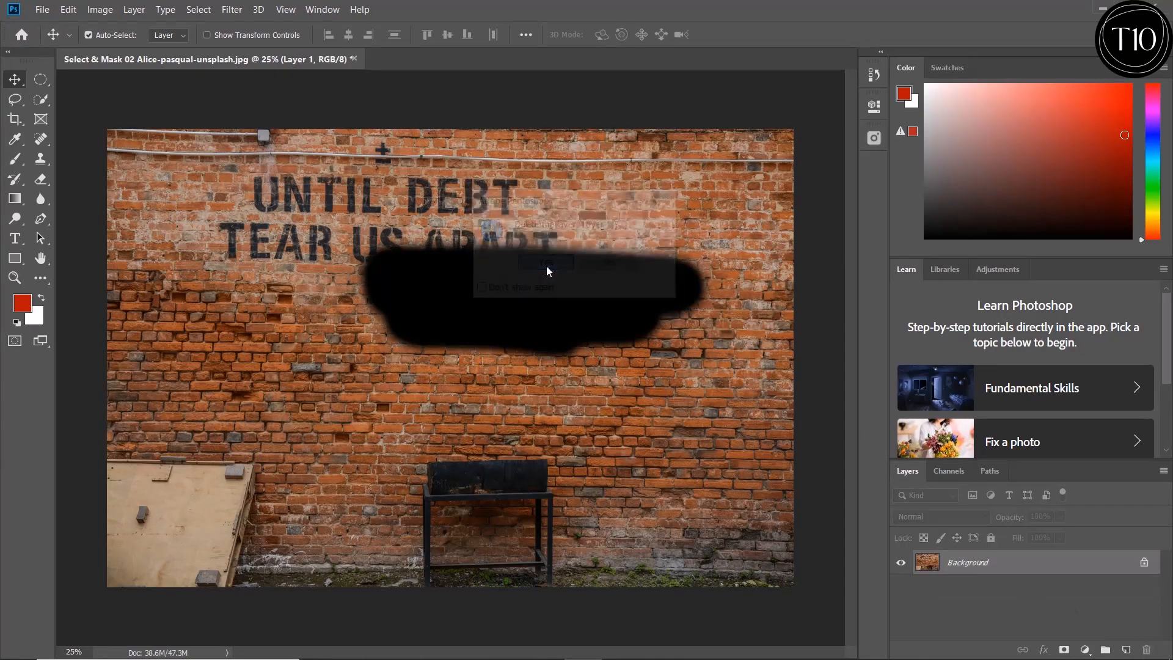
Step: Open the sunset photo with the jumping silhouette from the Photoshop folder in Downloads
click(42, 10)
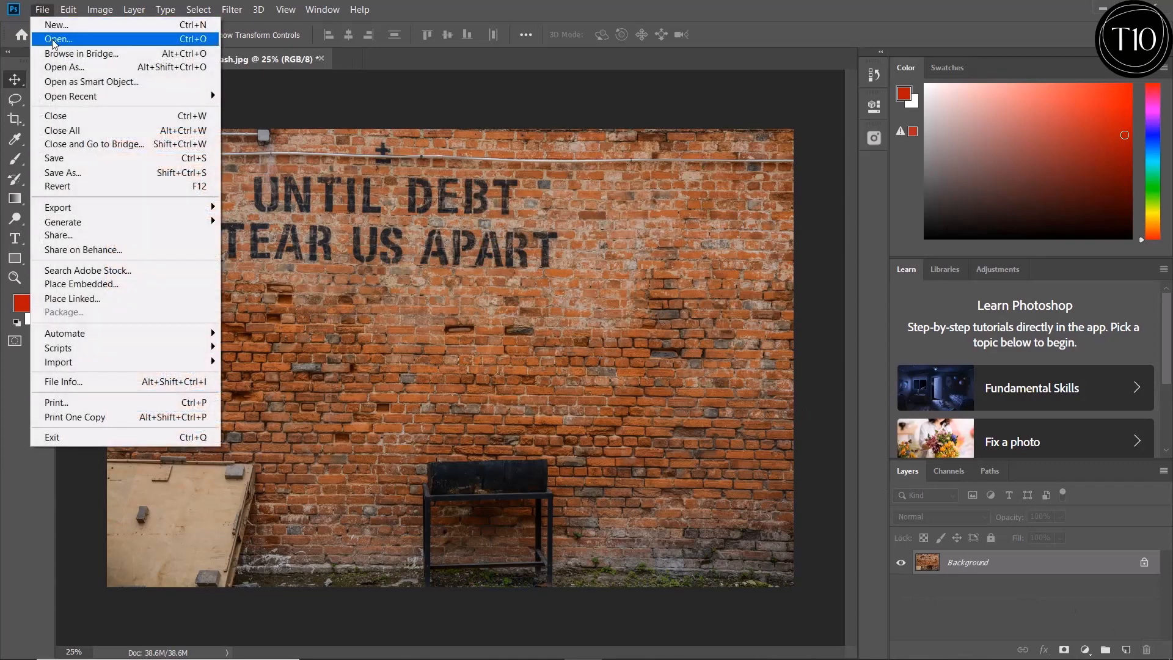
click(53, 40)
scroll(383, 231, down, 2)
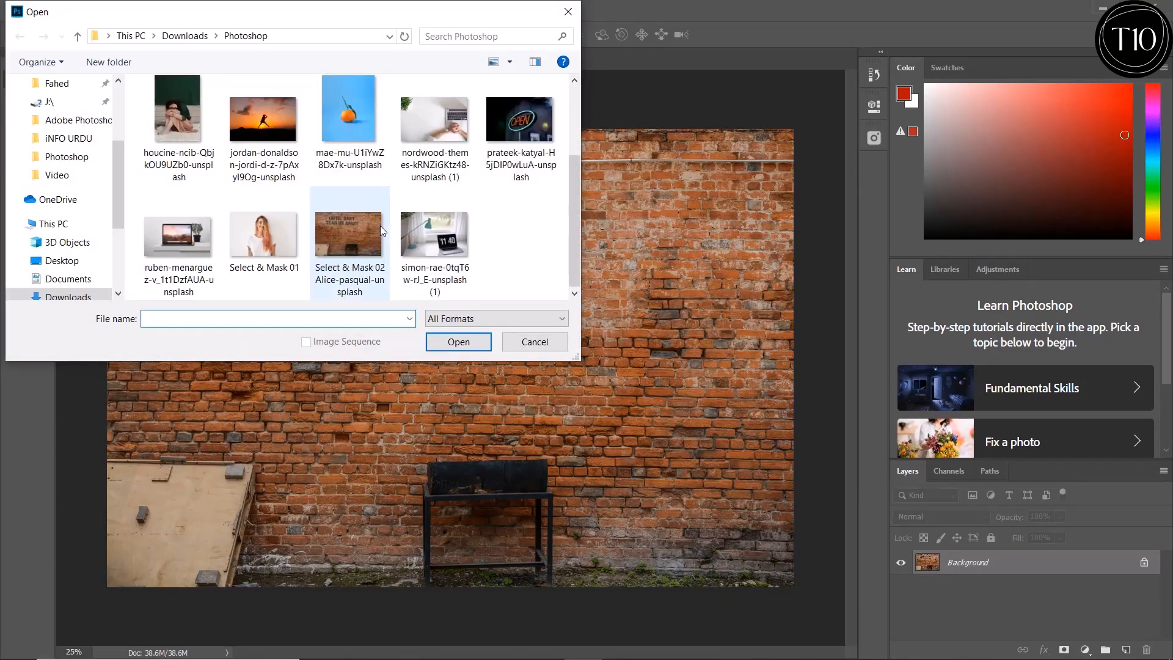
click(286, 171)
click(432, 341)
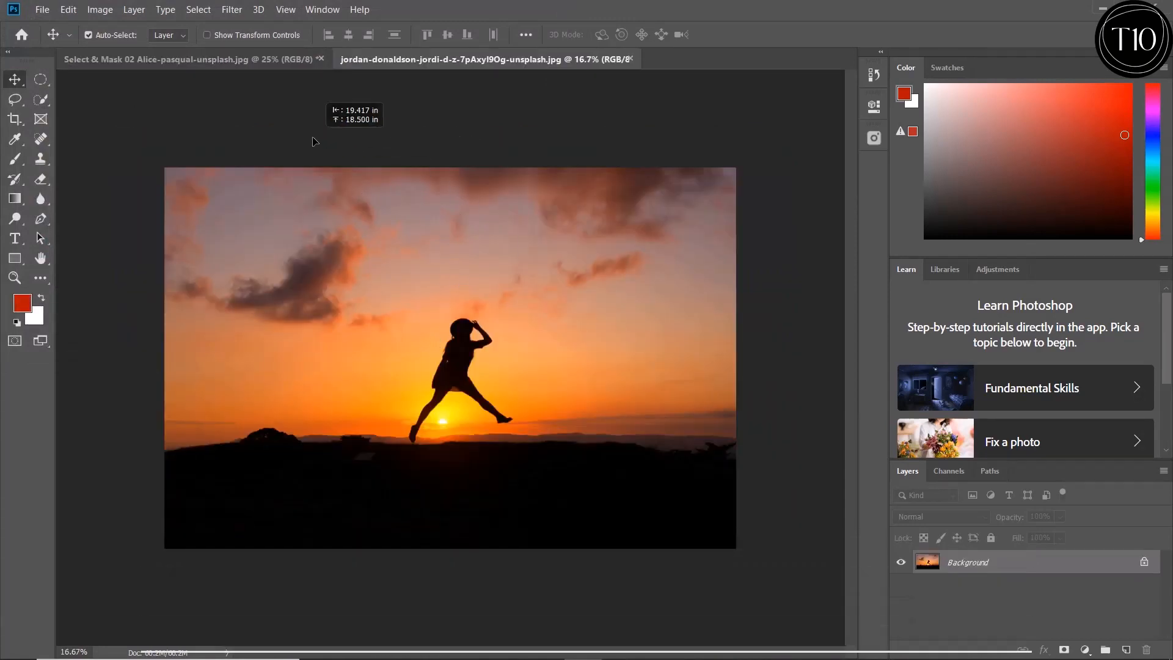
Step: Transfer the sunset photo into the brick wall document with the Move tool, and undo the transfer
drag(314, 142, 368, 251)
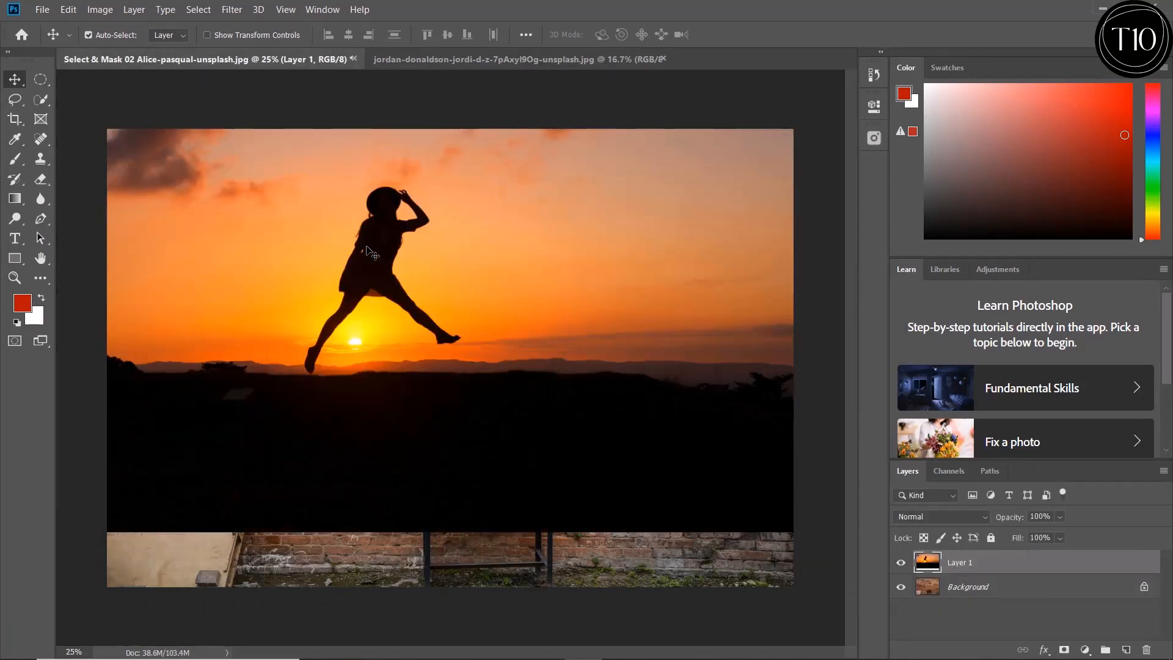
key(ctrl+z)
Step: Copy the entire sunset photo and paste it into the brick wall document as a new layer
key(ctrl+a)
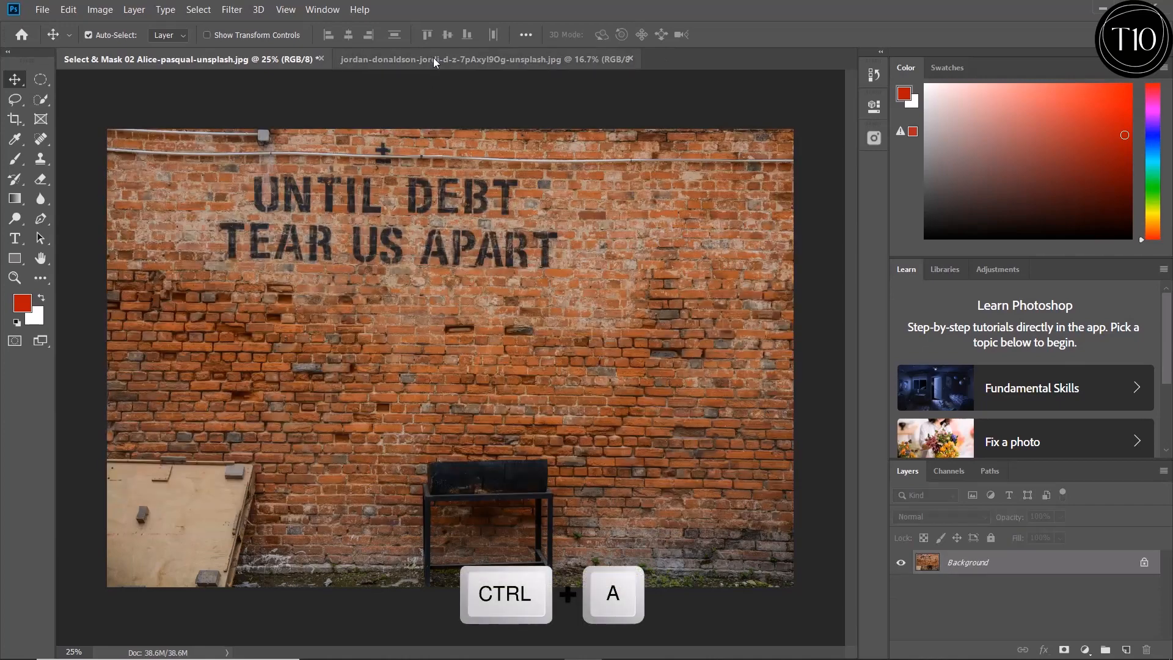
click(433, 57)
key(ctrl+a)
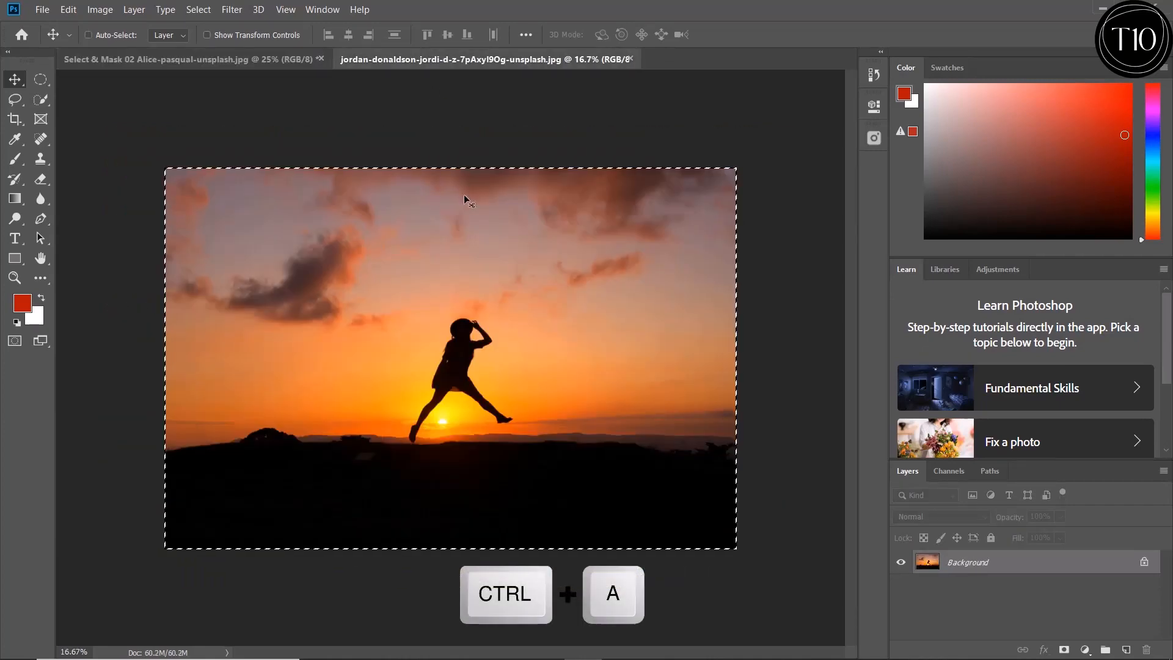
key(ctrl+c)
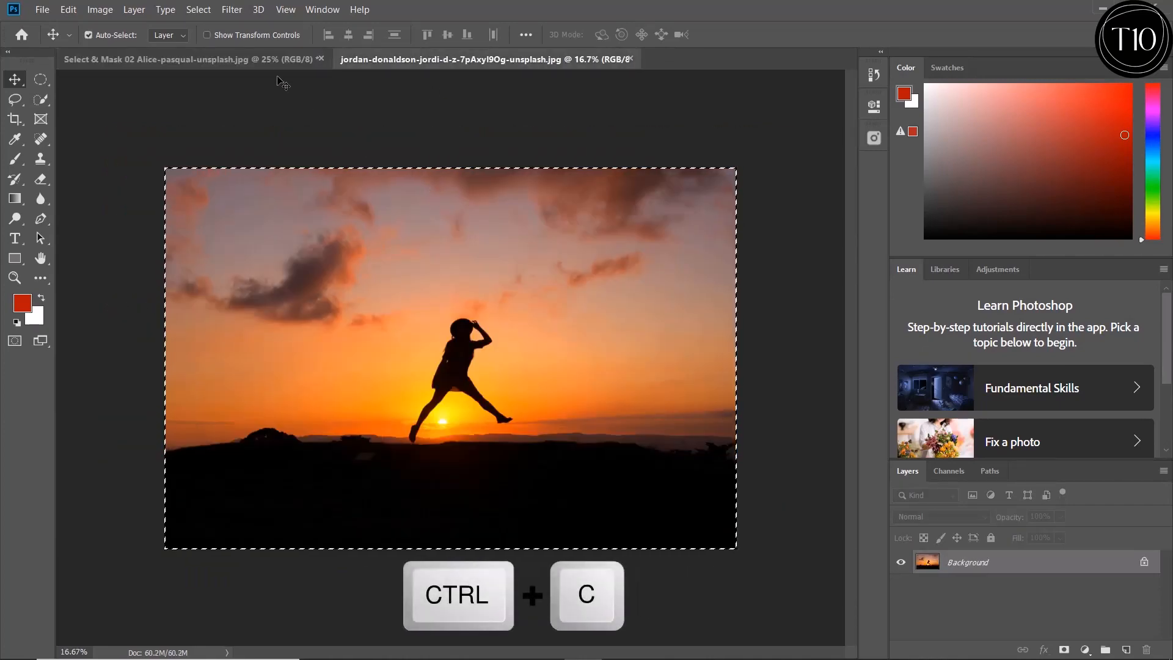
click(268, 60)
key(ctrl+v)
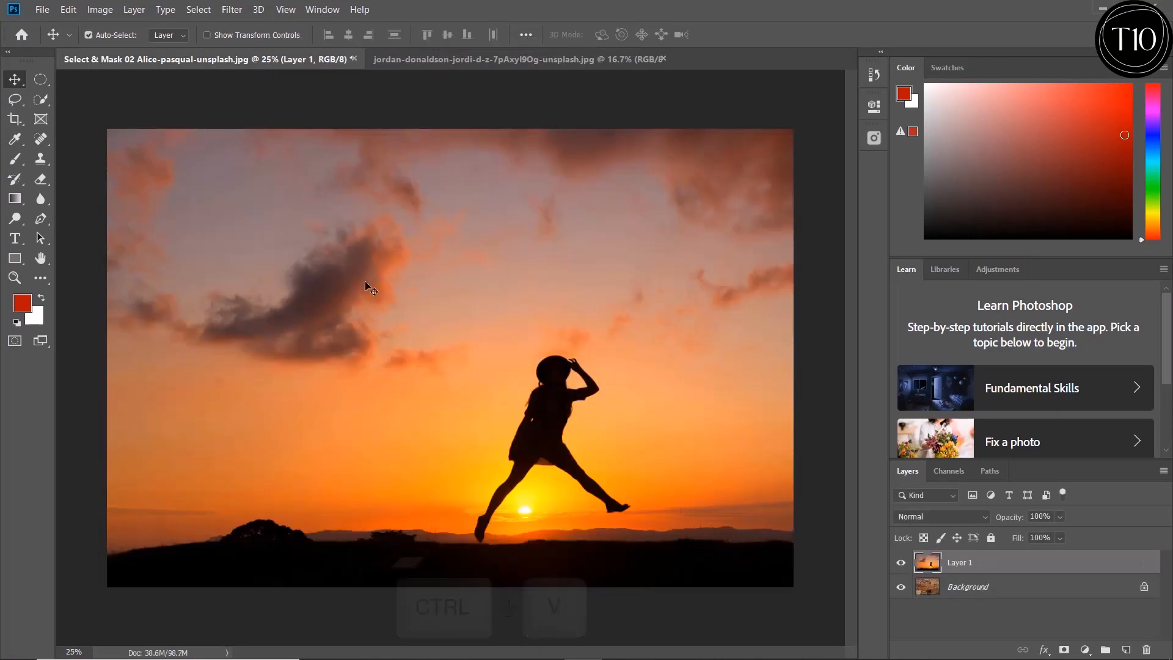
Step: Scale the pasted sunset photo to 54.43% with Free Transform and place it against the right edge of the brick wall image
drag(365, 281, 365, 251)
key(ctrl+t)
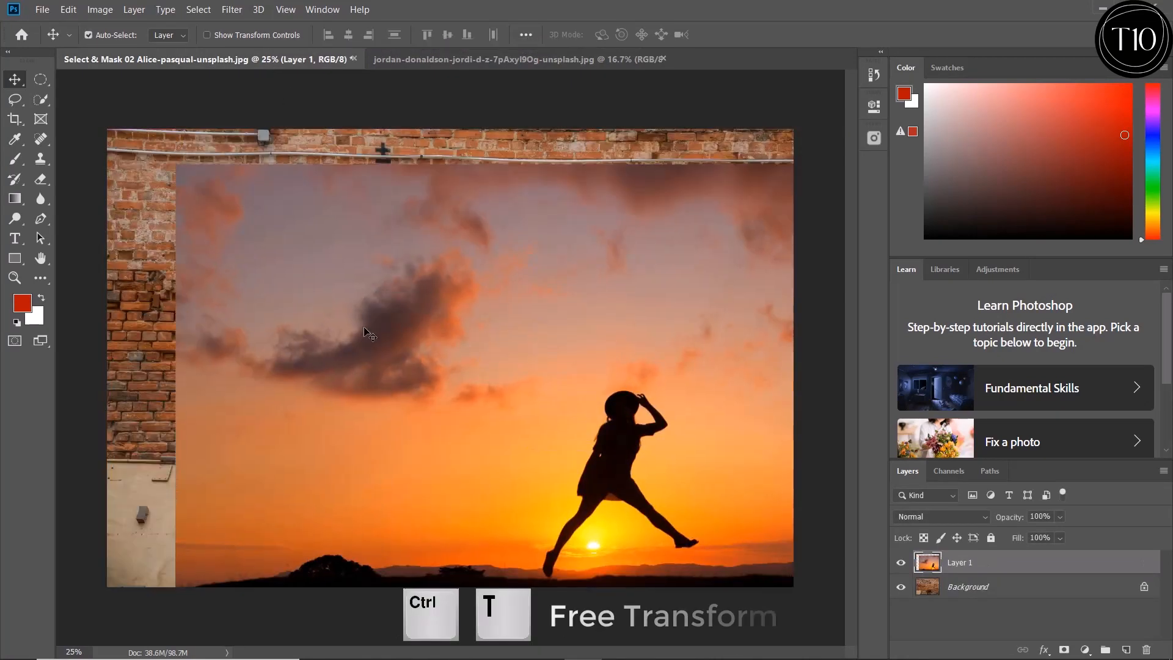
drag(177, 163, 725, 510)
drag(755, 550, 318, 136)
drag(503, 236, 505, 262)
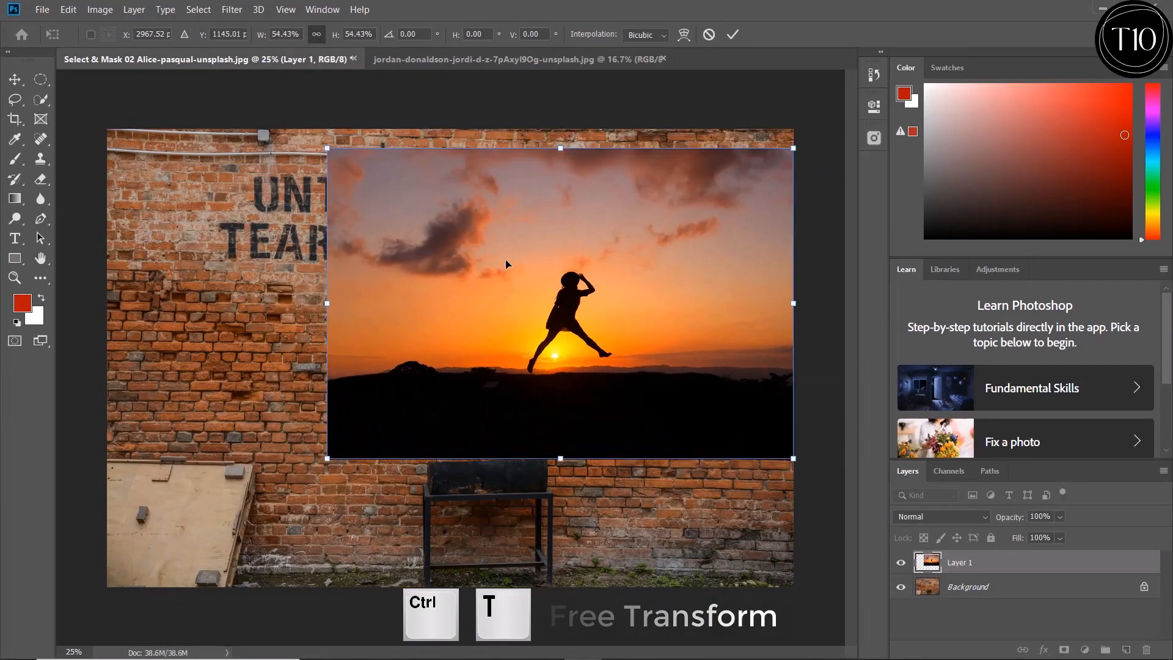
key(Return)
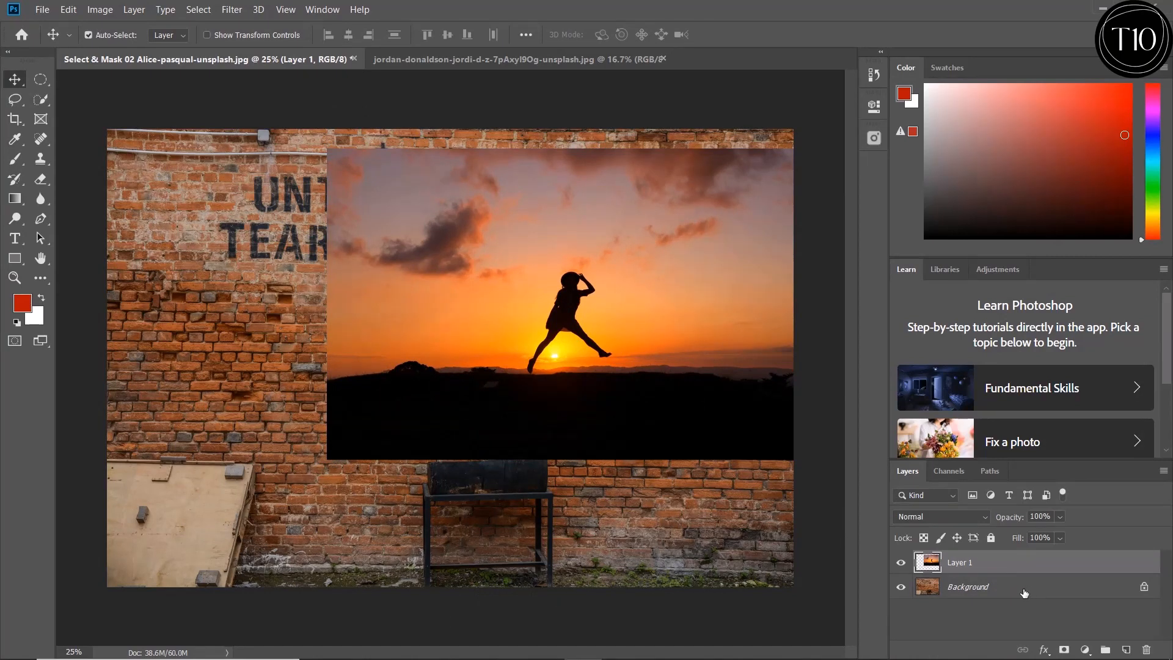
Step: Convert the locked Background layer to a normal layer, keeping the default name and settings
double_click(977, 588)
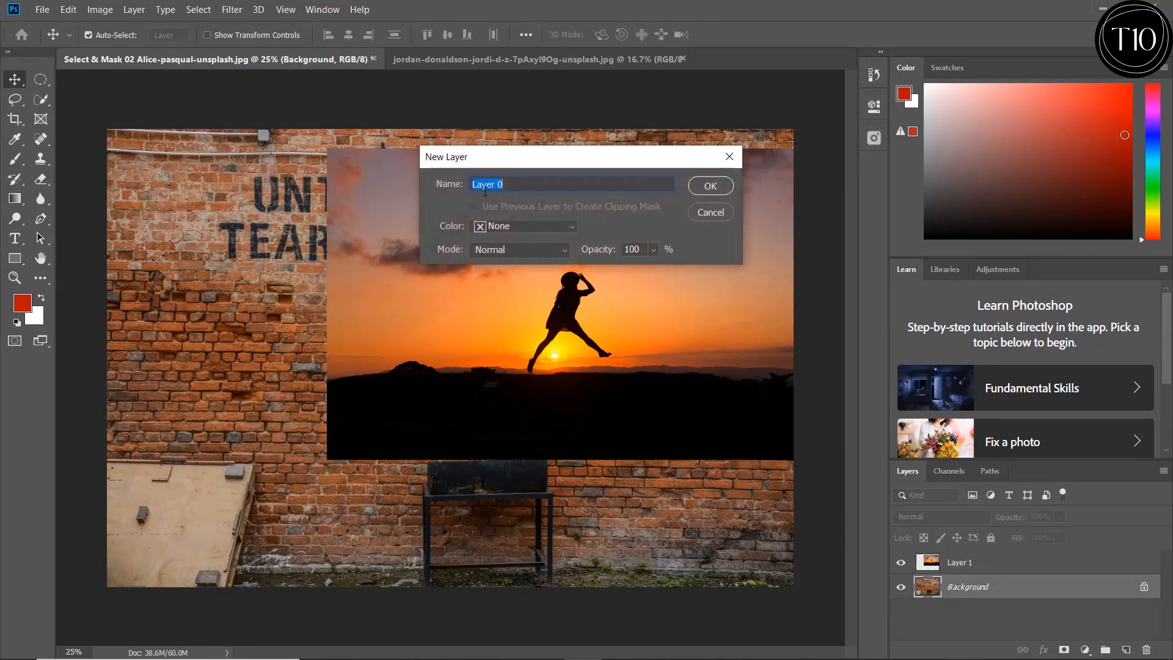
click(700, 189)
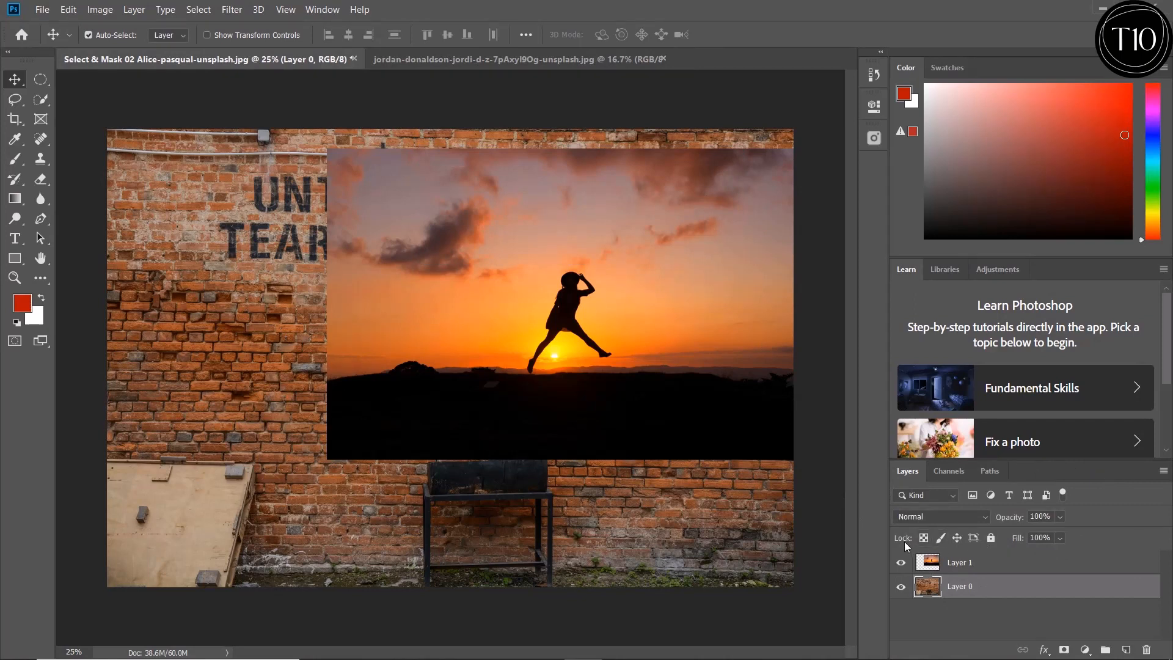
Step: Try out the opacity and fill of the sunset photo's layer, returning each to 100%
click(1031, 556)
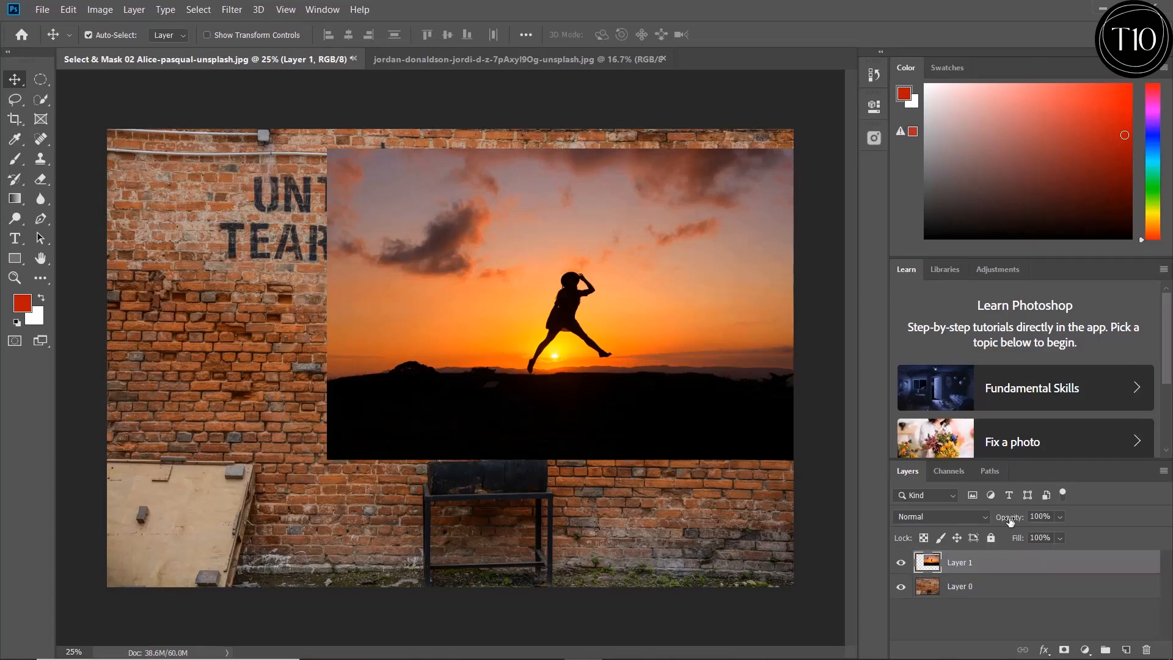
click(1061, 517)
drag(1047, 540, 1079, 537)
click(1095, 522)
click(1060, 539)
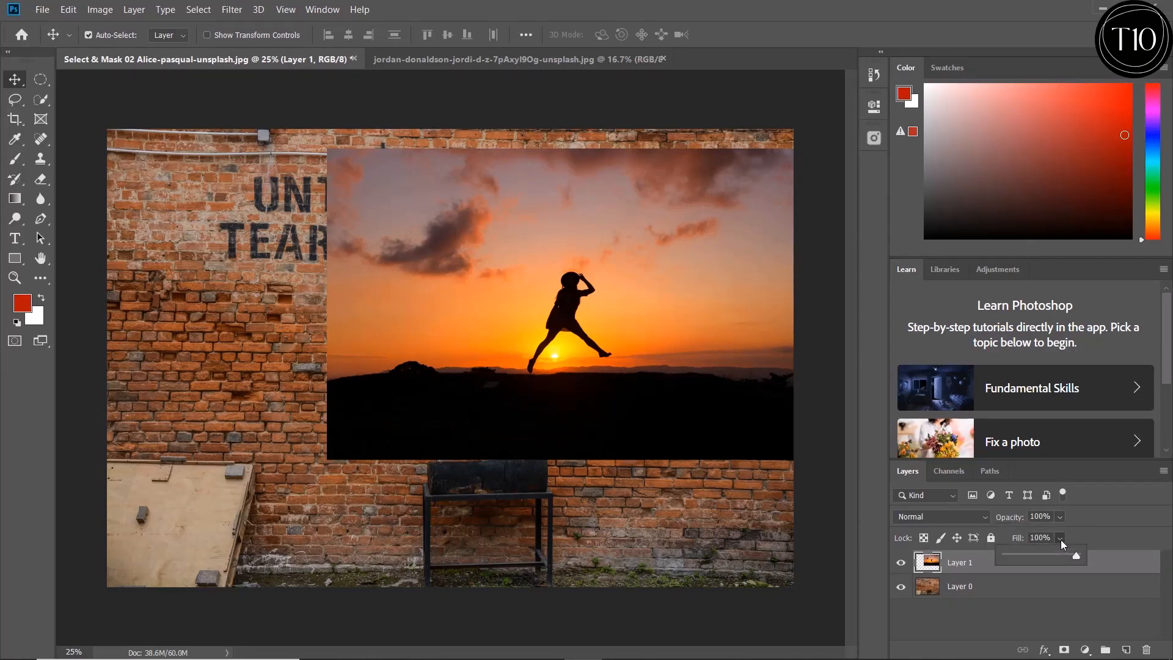
mouse_move(1053, 555)
mouse_down()
mouse_move(1043, 555)
mouse_move(1076, 556)
mouse_up()
click(1079, 543)
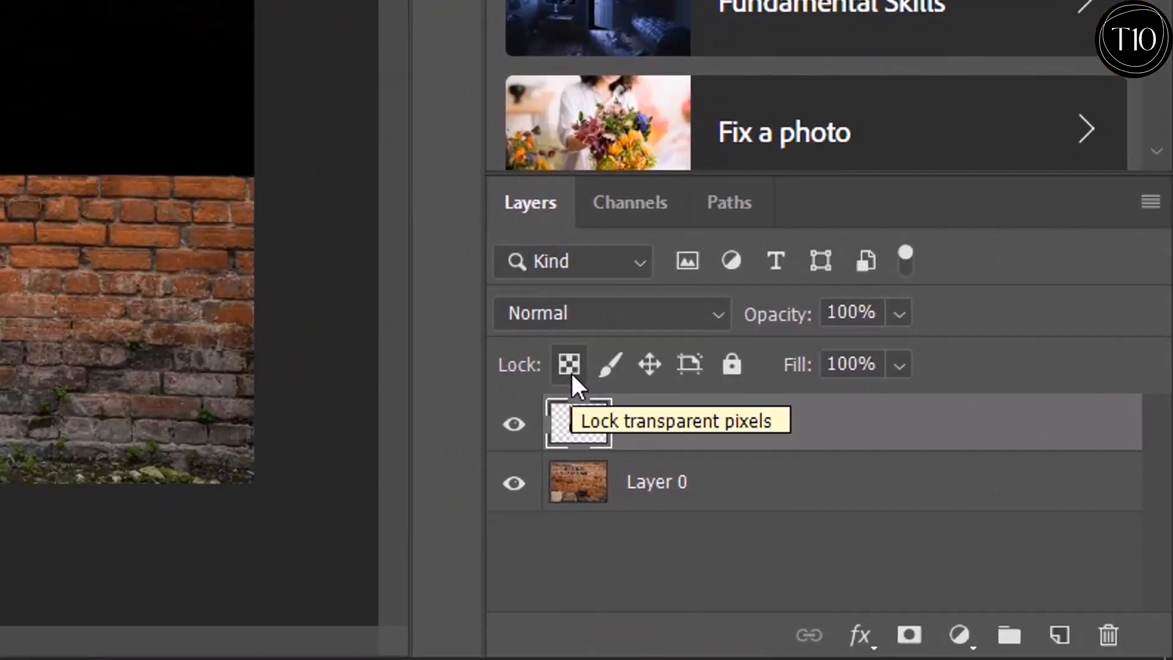
Step: Lock the transparent pixels of the sunset photo's layer and move the photo to around the middle of the brick wall
click(571, 370)
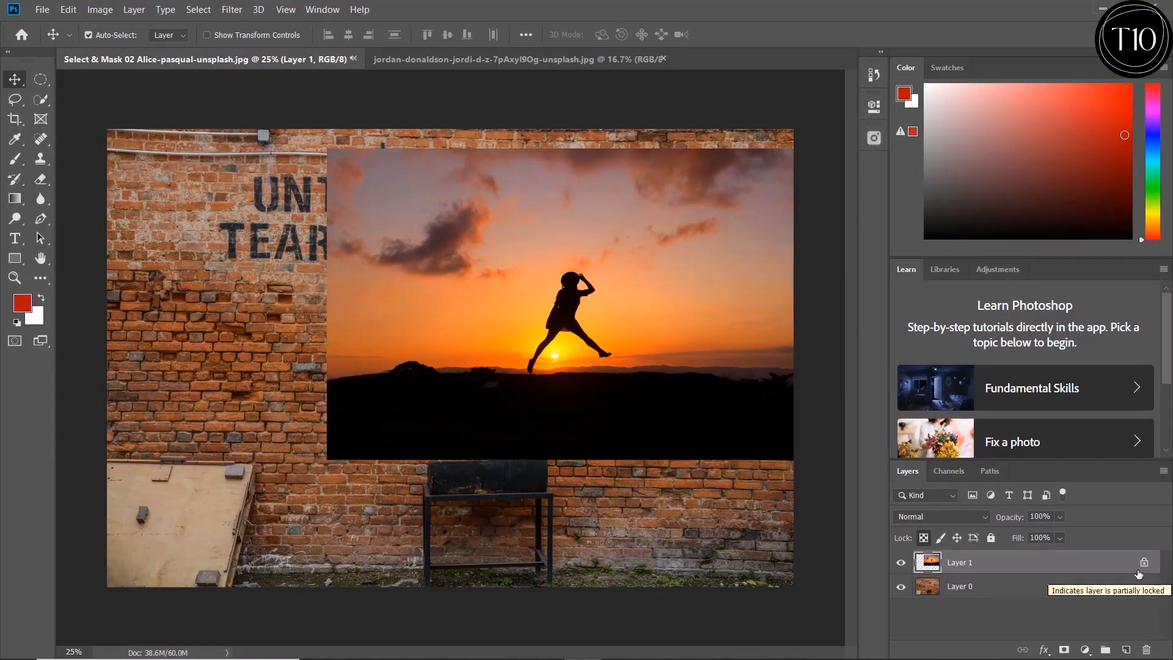
drag(602, 348, 514, 398)
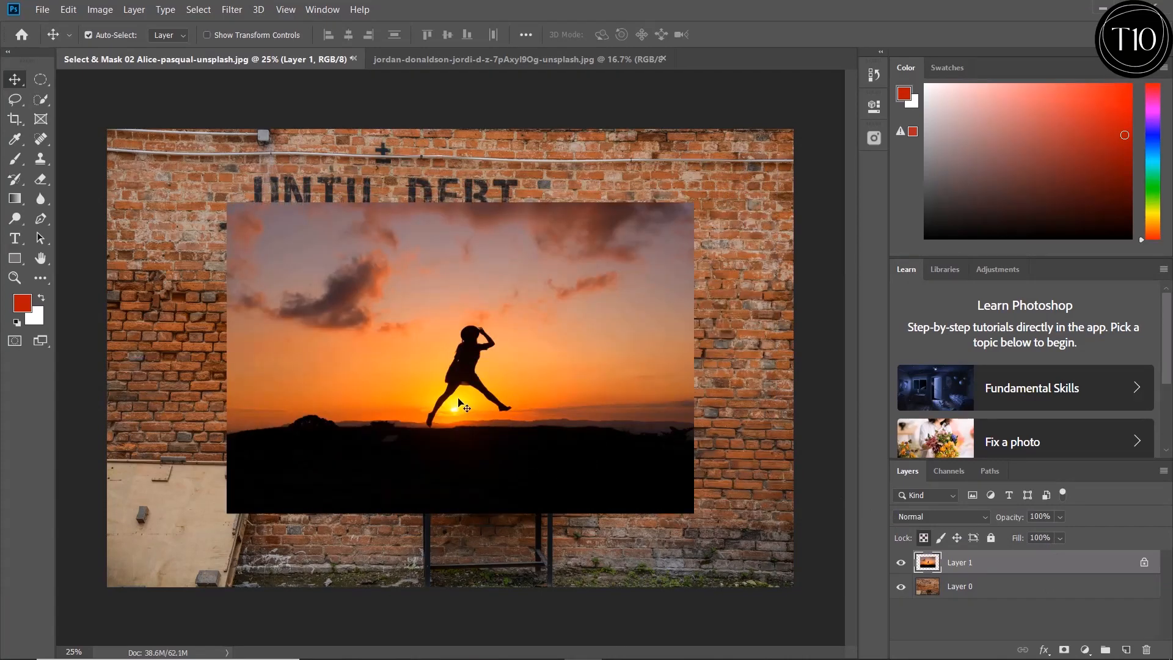
Step: Test the transparent-pixel lock by brushing red over and around the sunset photo's sky, and undo the painting
click(15, 159)
click(63, 163)
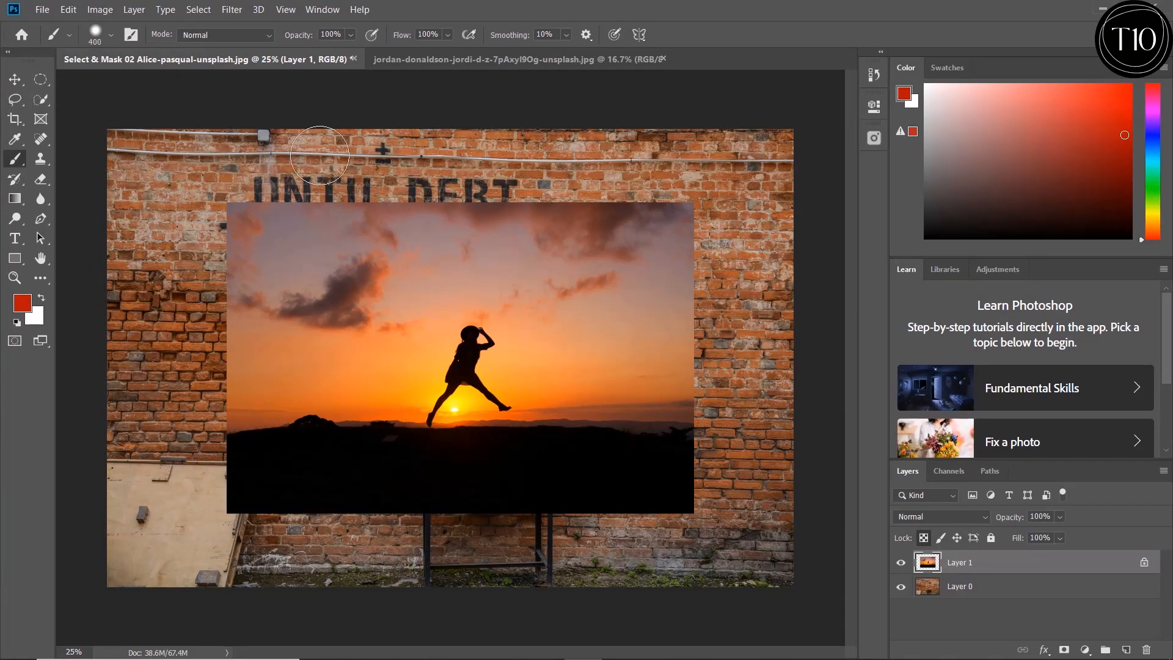
mouse_move(267, 220)
mouse_down()
mouse_move(532, 212)
mouse_move(690, 233)
mouse_move(397, 232)
mouse_up()
mouse_move(278, 248)
mouse_down()
mouse_move(672, 257)
mouse_move(318, 287)
mouse_move(537, 305)
mouse_move(206, 354)
mouse_move(622, 312)
mouse_move(385, 332)
mouse_move(215, 382)
mouse_move(231, 378)
mouse_up()
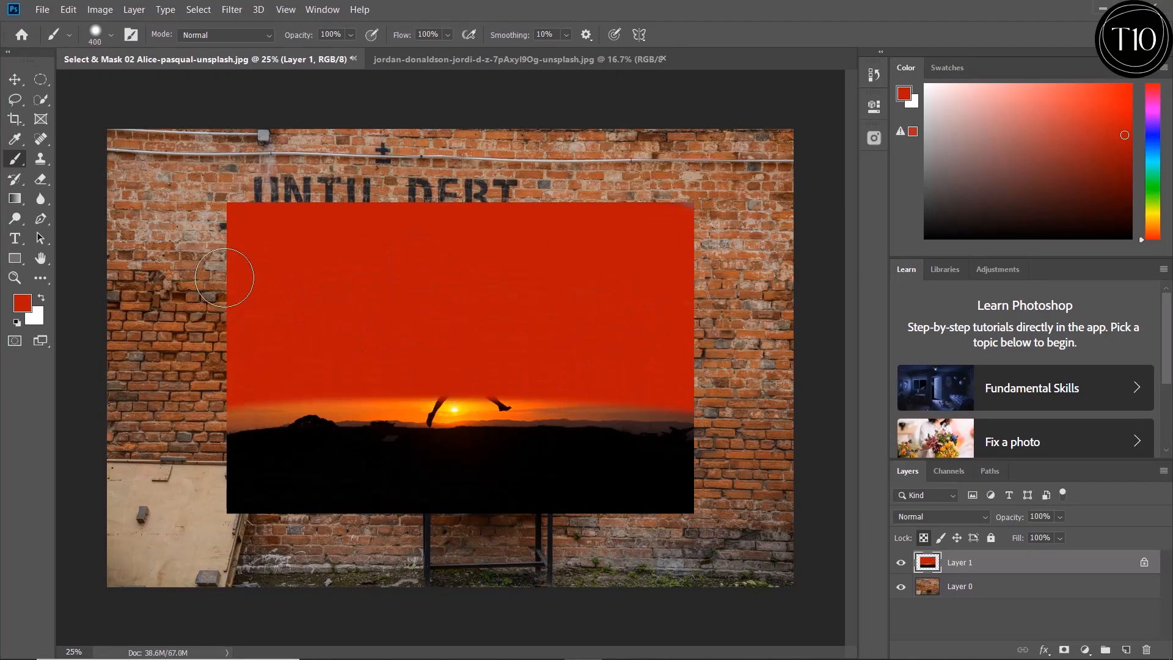
key(ctrl+z)
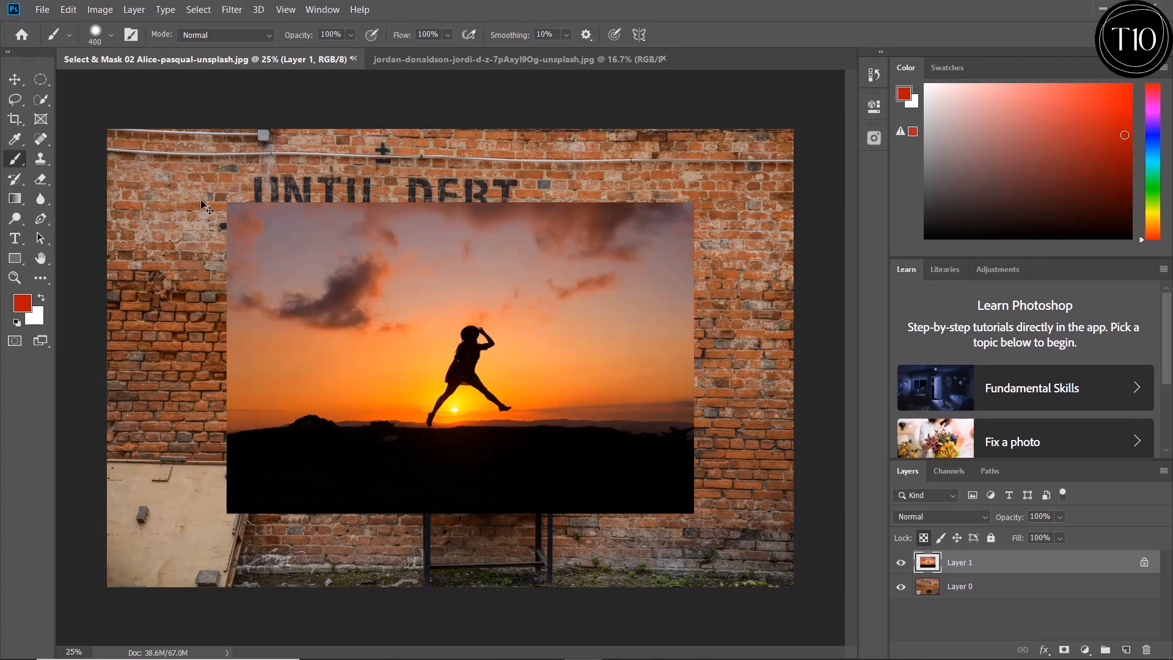
Step: With the brick wall layer temporarily hidden, brush red across the sunset photo's upper edge and the transparent area, and undo the painting
click(901, 588)
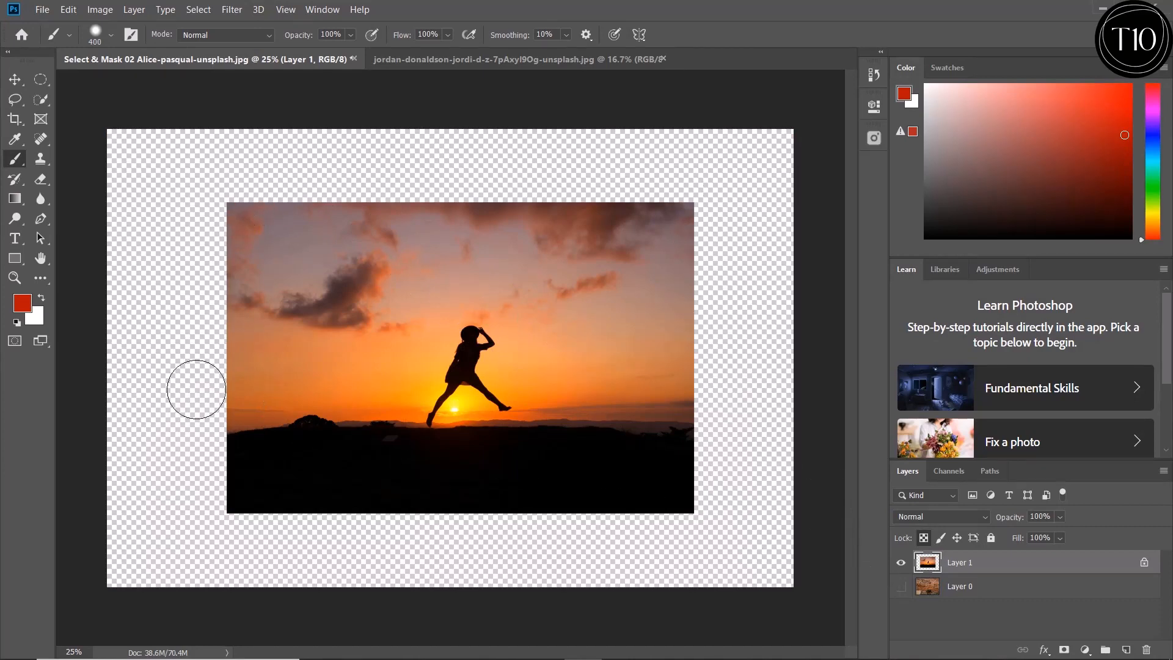
mouse_move(192, 183)
mouse_down()
mouse_move(223, 220)
mouse_move(172, 265)
mouse_move(75, 303)
mouse_up()
drag(379, 238, 440, 189)
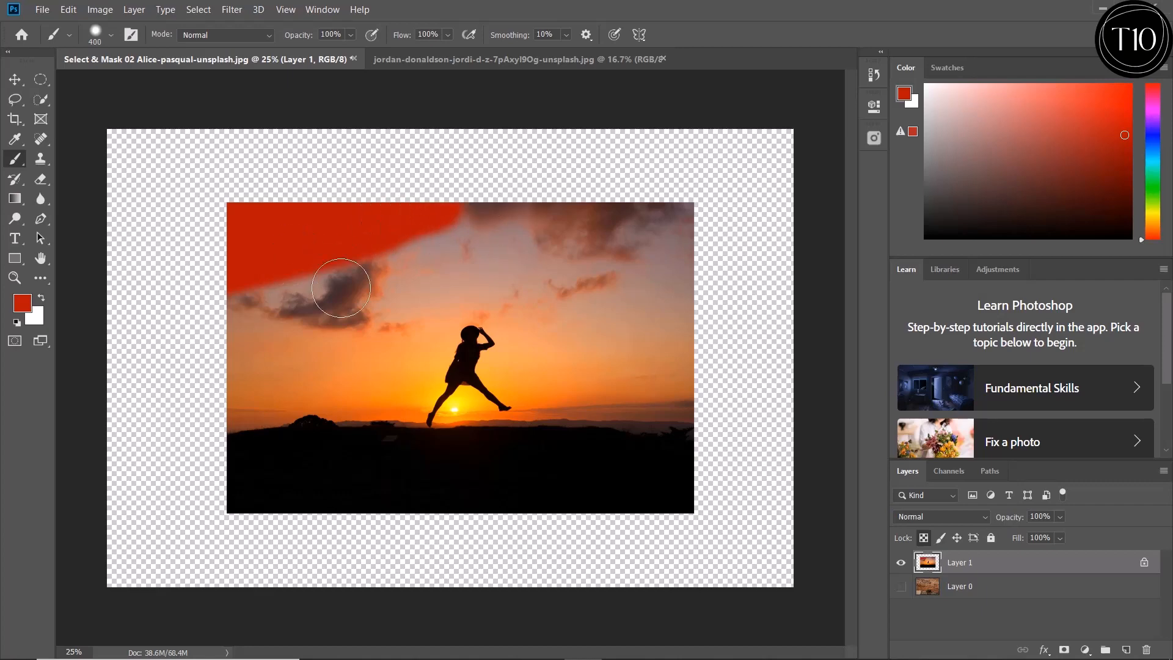
key(ctrl+z)
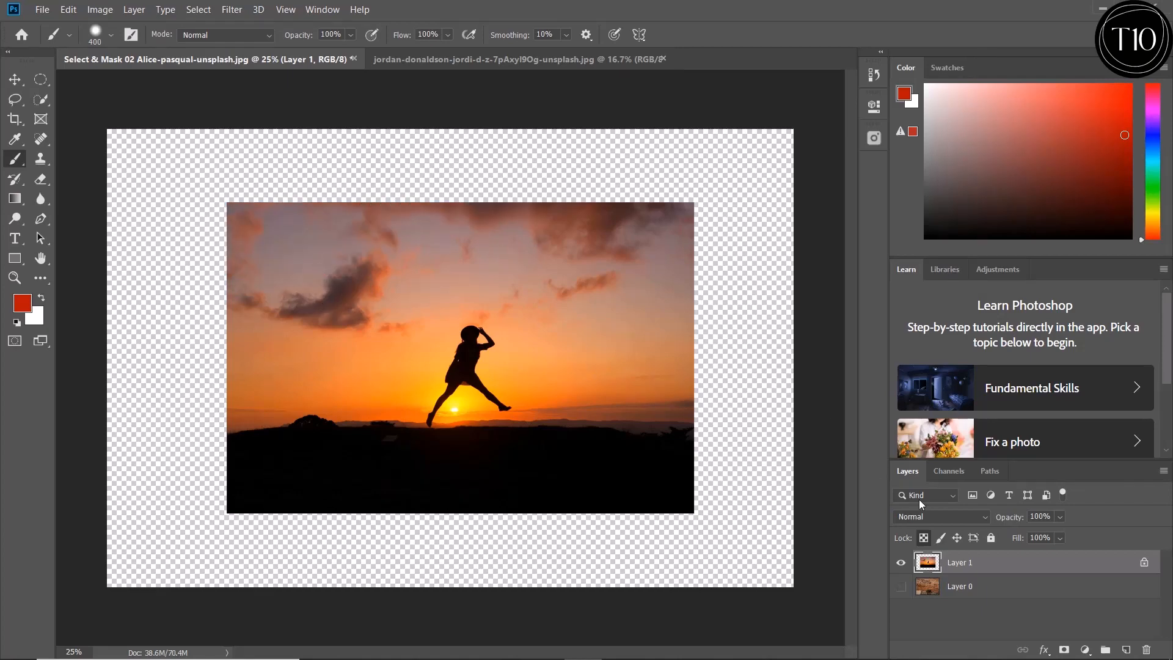
click(901, 587)
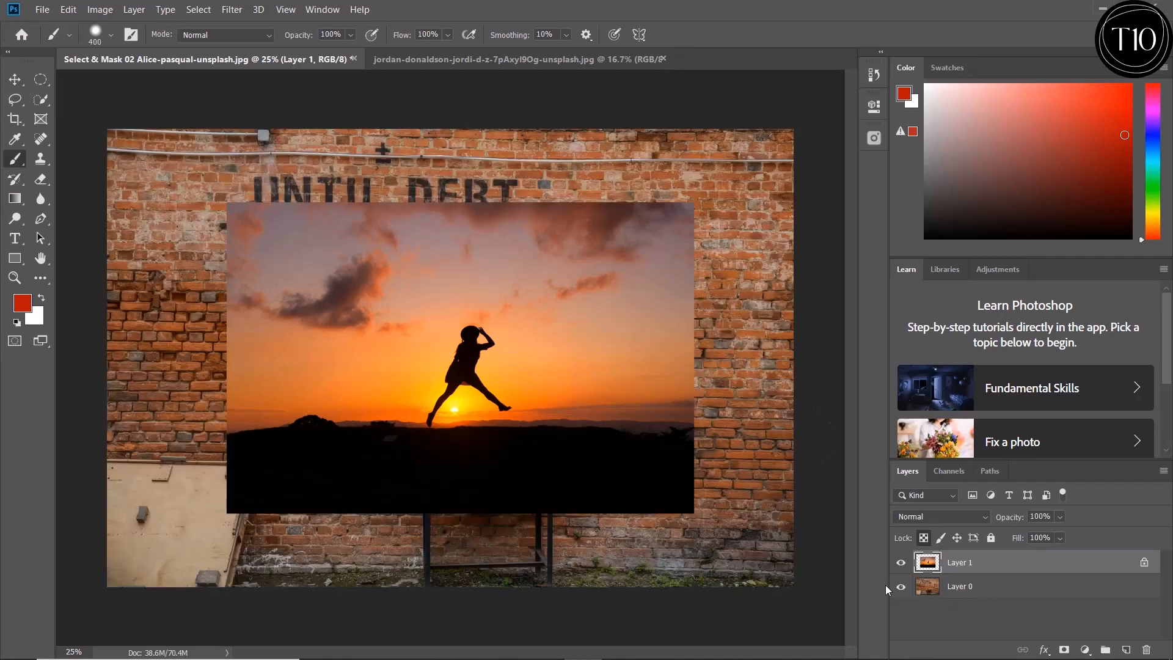
Step: Lock only the image pixels of the sunset photo's layer, try painting on it, and shift the photo slightly to the right
click(923, 538)
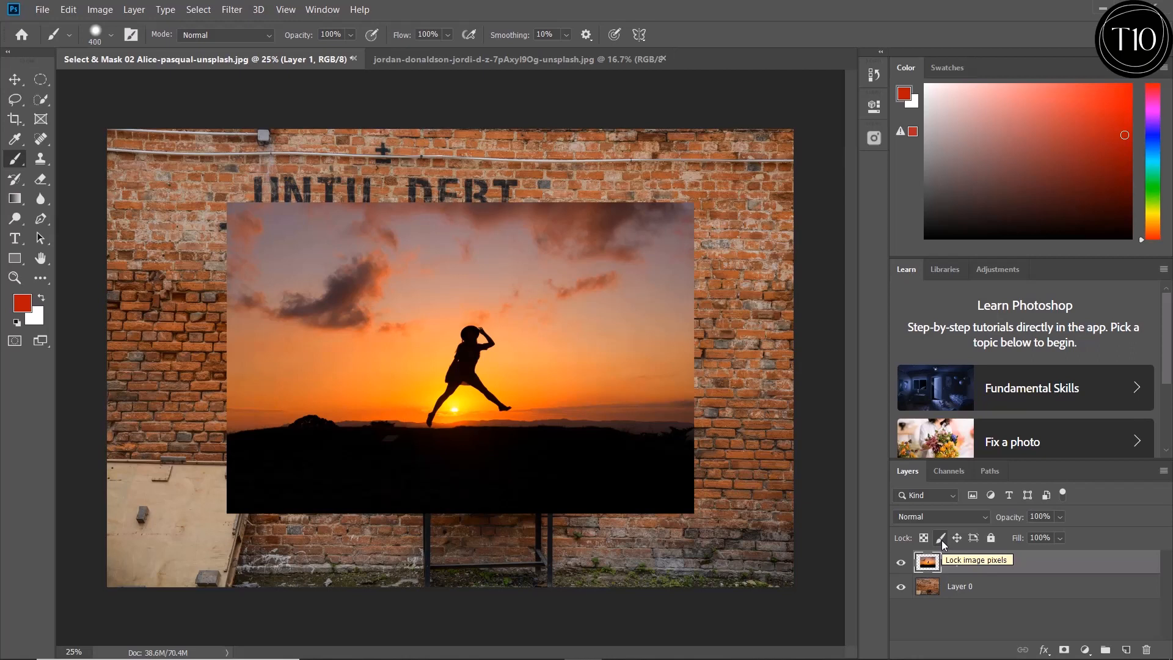
click(941, 540)
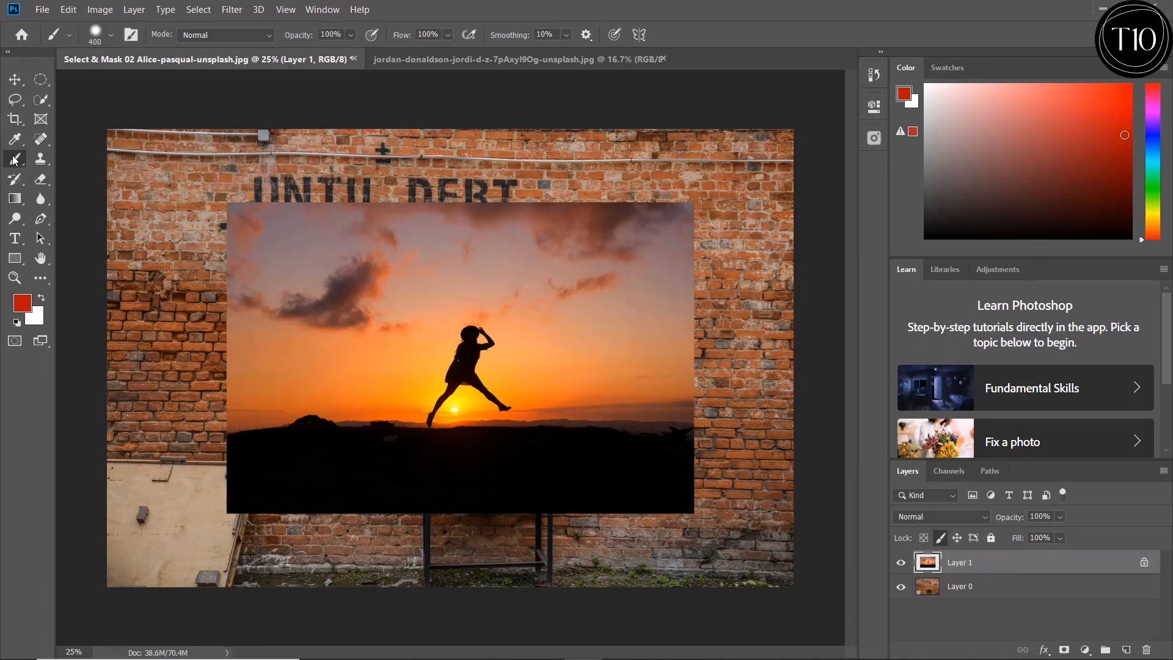
click(286, 182)
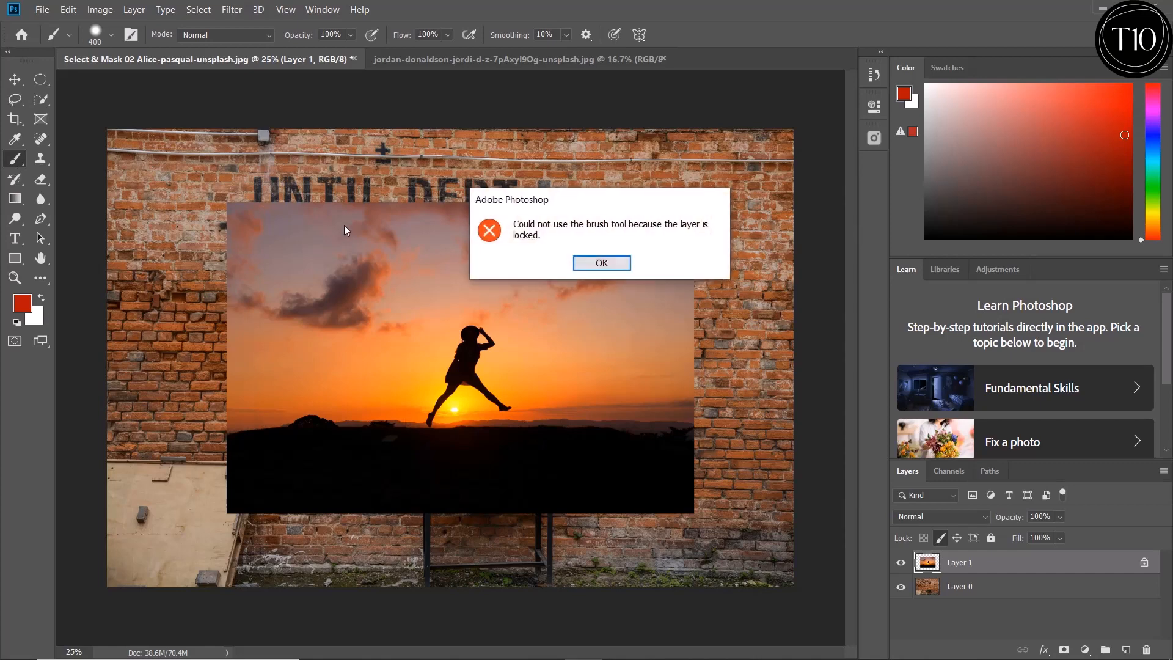
click(601, 263)
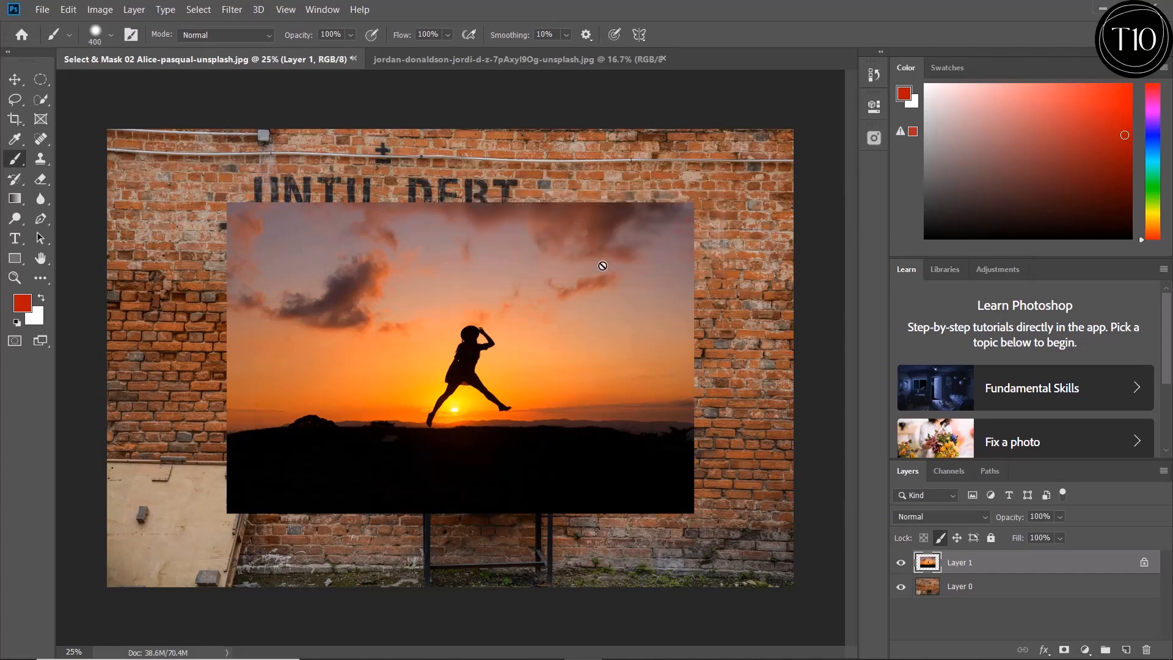
click(575, 375)
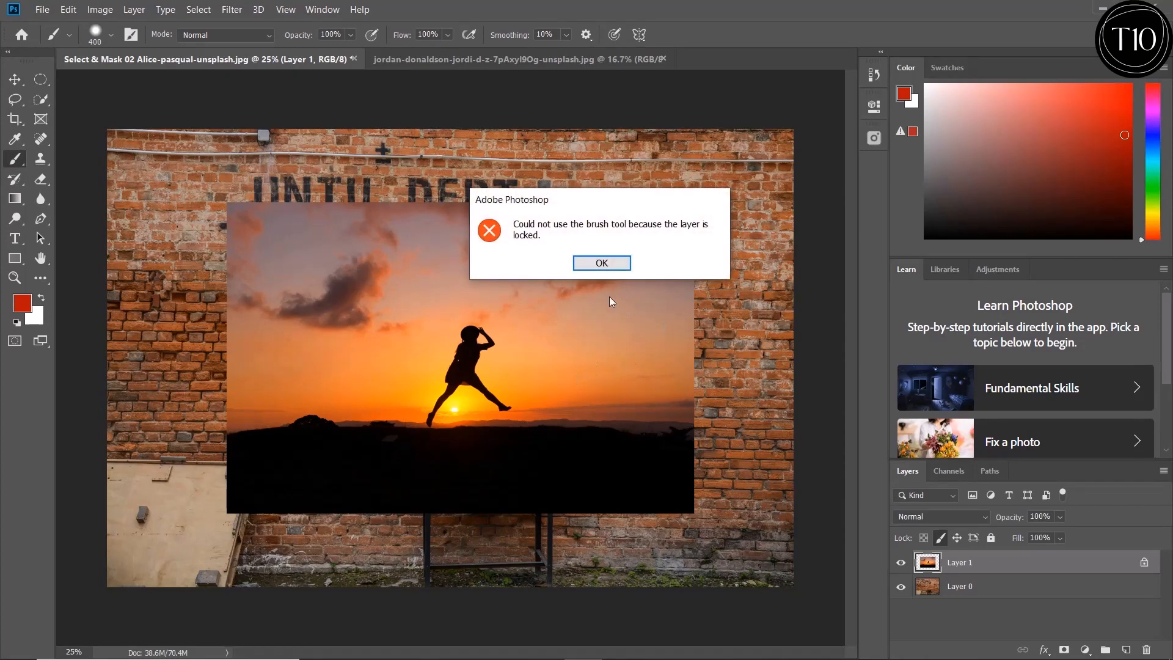
click(601, 267)
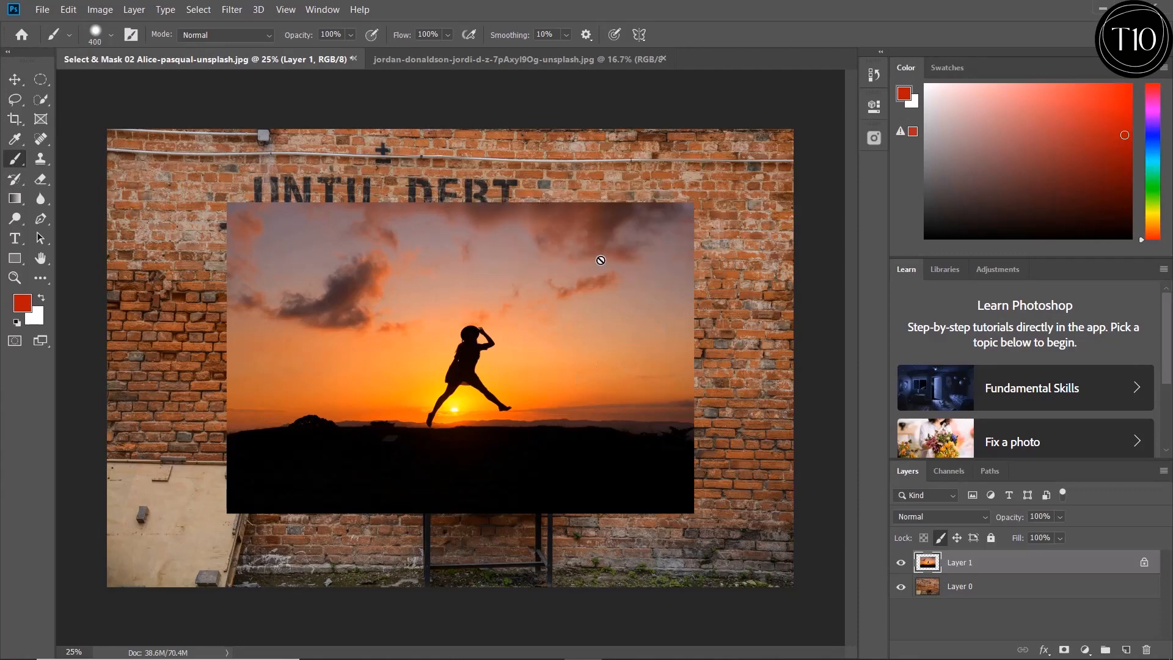
click(15, 79)
drag(368, 286, 352, 325)
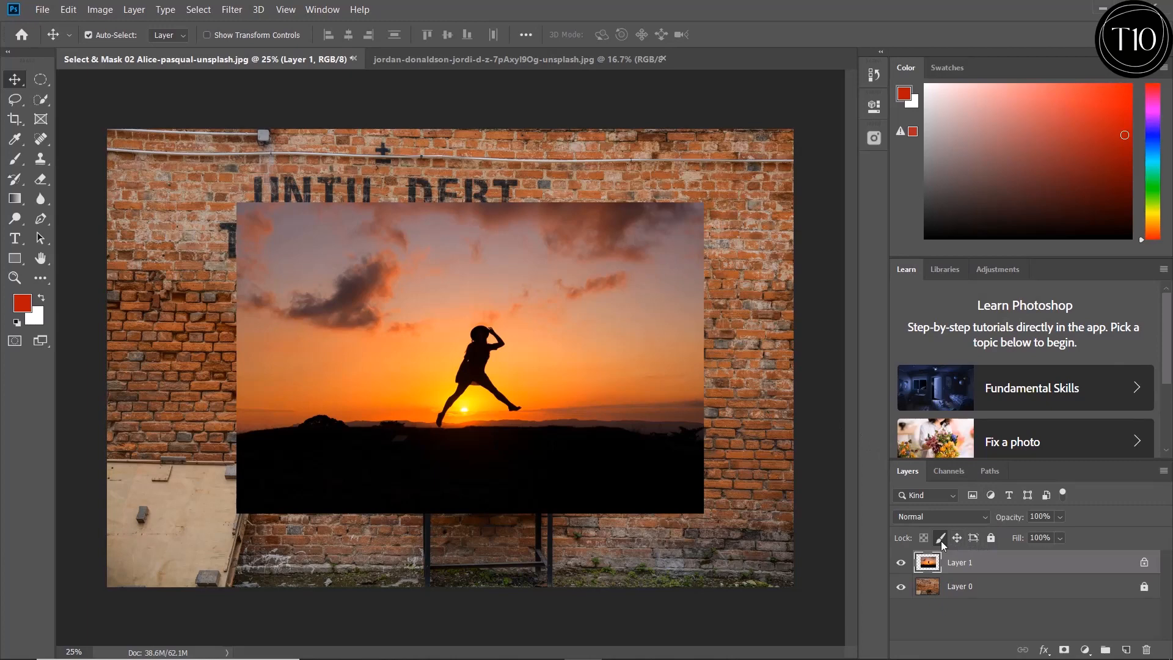
Step: Switch the sunset layer to the position lock, test it by painting red and trying to move the photo, and undo the paint
click(941, 539)
click(956, 539)
click(16, 159)
mouse_move(171, 196)
mouse_down()
mouse_move(346, 153)
mouse_move(96, 253)
mouse_move(393, 191)
mouse_move(129, 269)
mouse_move(351, 245)
mouse_move(157, 293)
mouse_up()
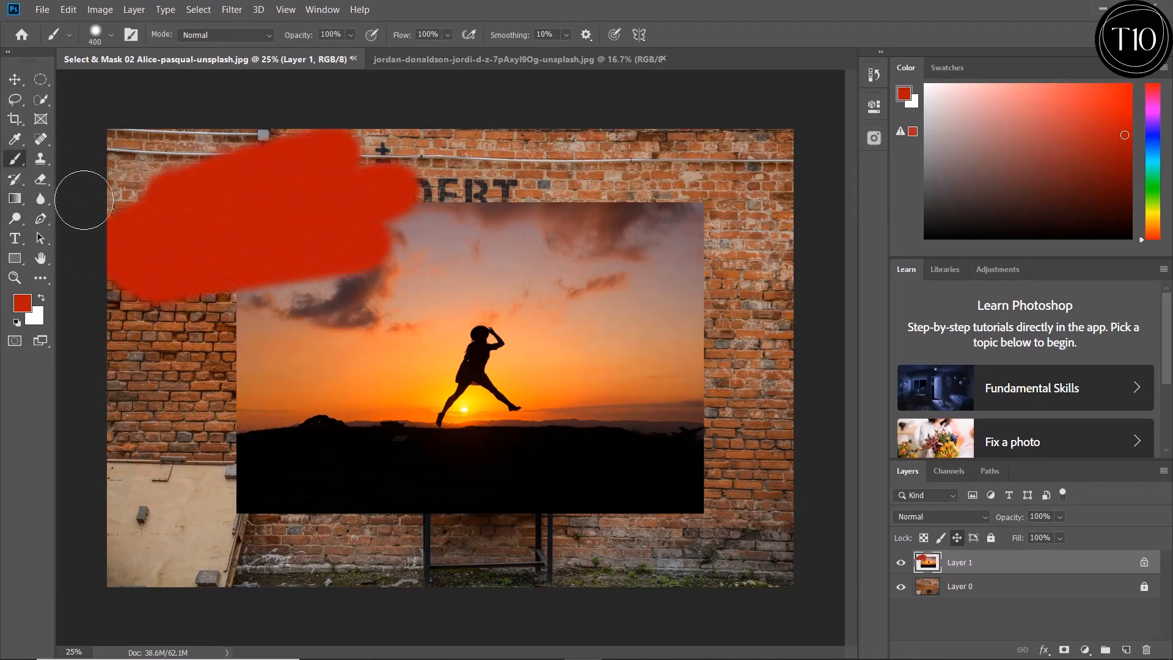
click(15, 81)
drag(367, 349, 516, 353)
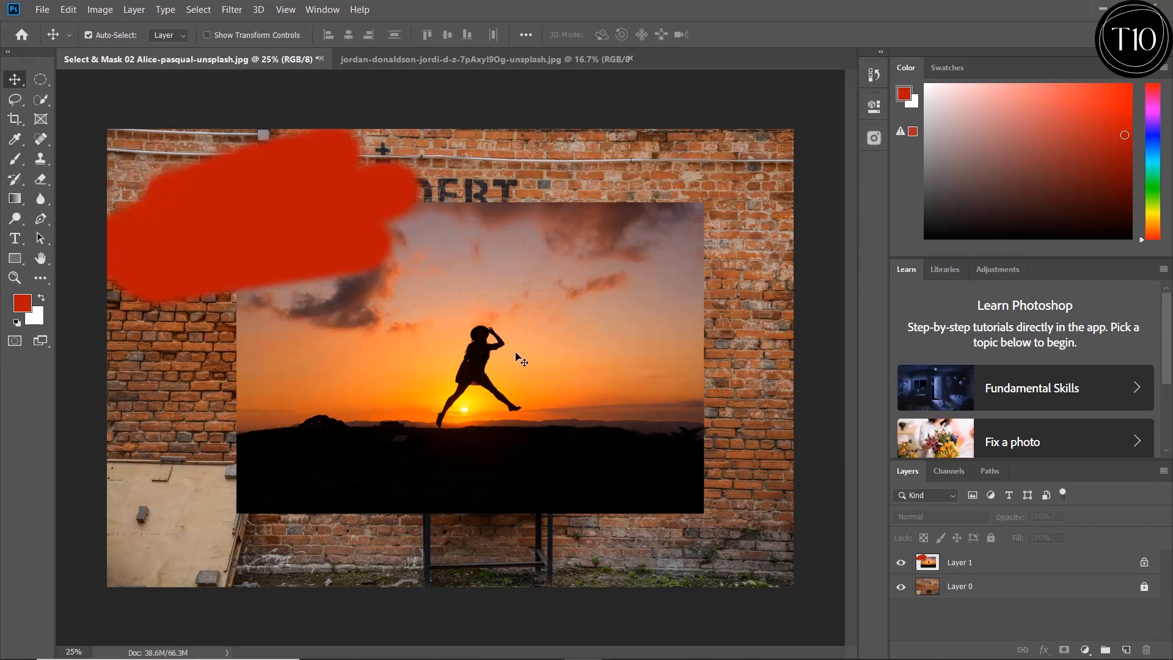
key(ctrl+z)
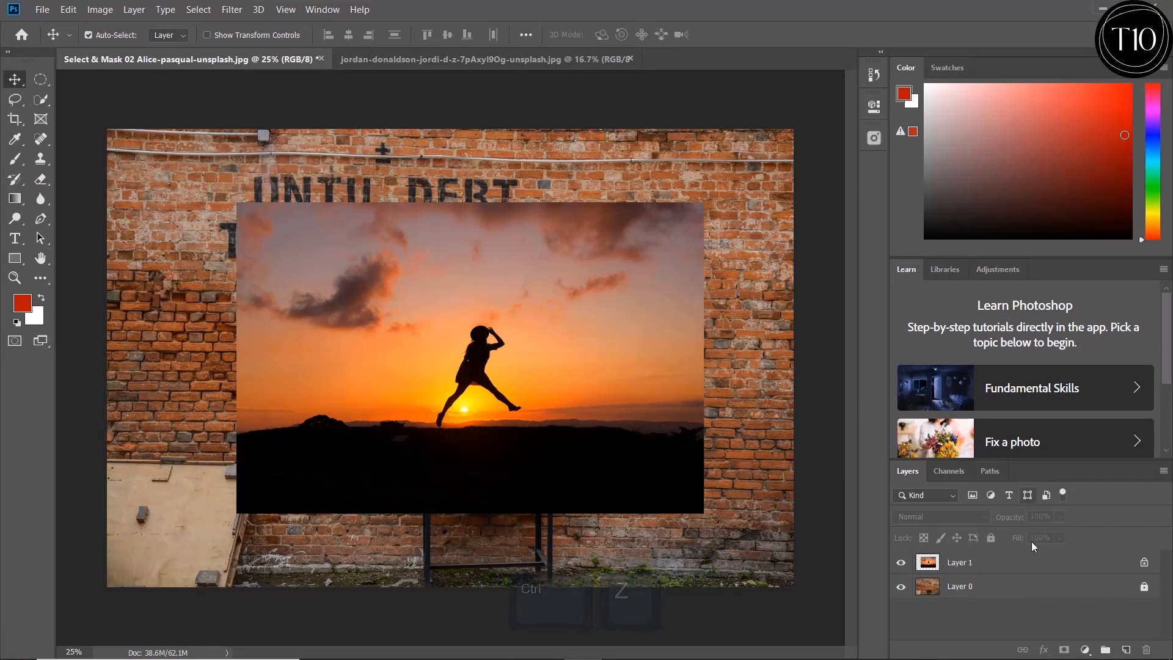
Step: Replace the sunset layer's position lock with the lock on everything, try moving and painting it, and unlock the layer
click(1019, 561)
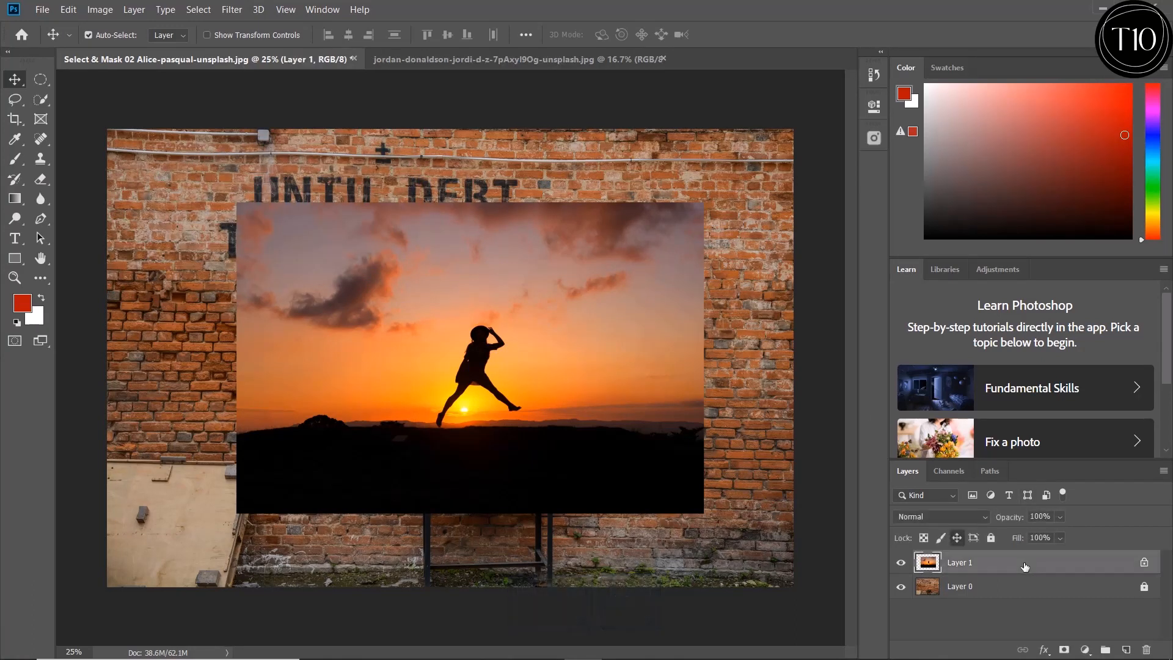
click(959, 540)
click(990, 538)
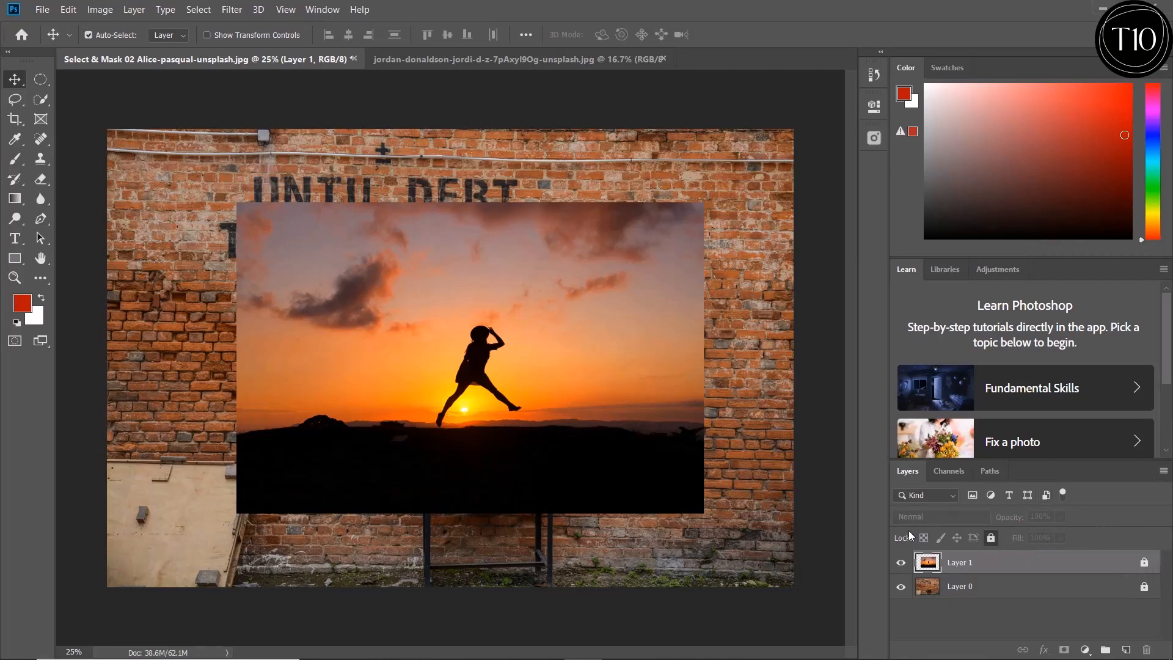
click(488, 316)
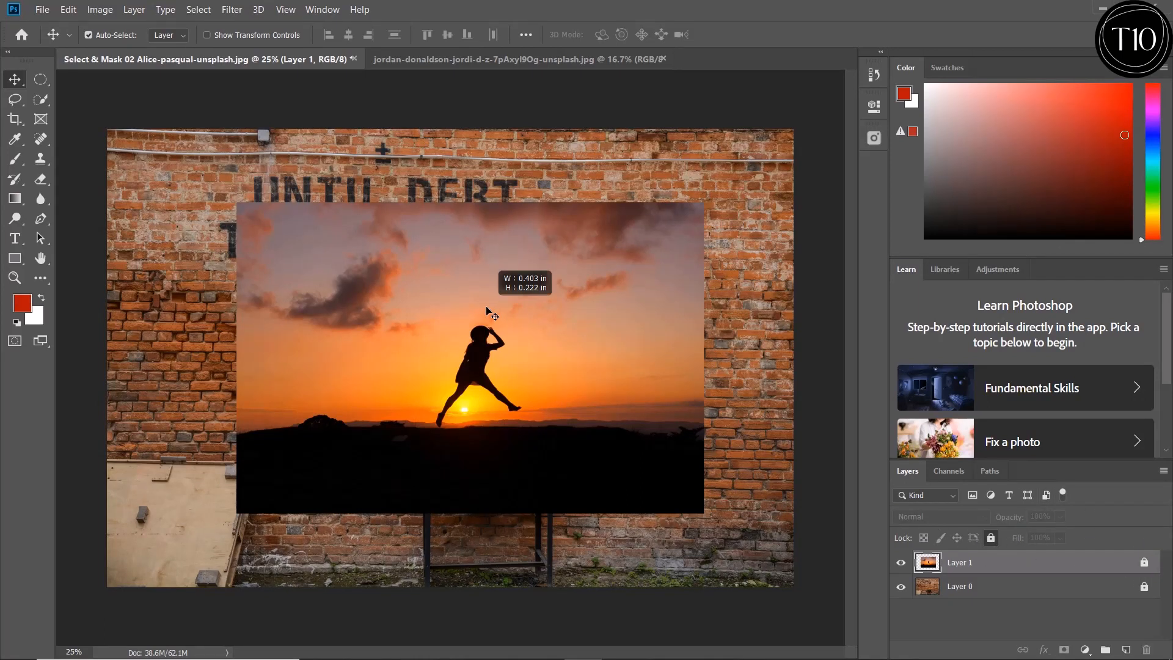
click(16, 158)
click(201, 184)
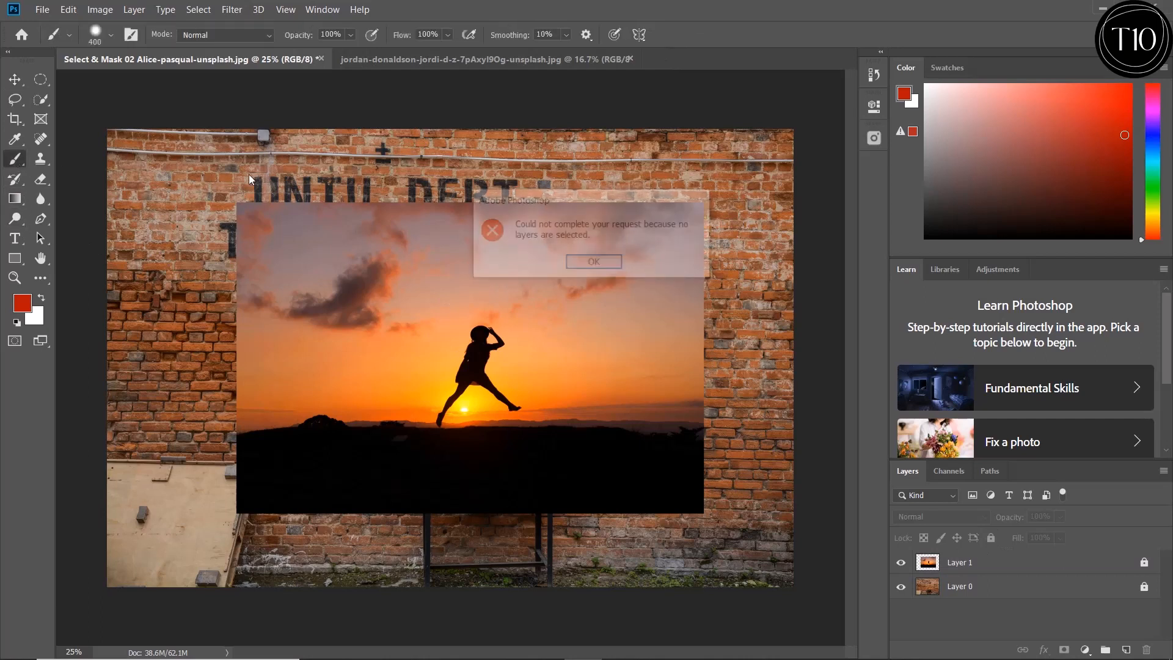
click(594, 263)
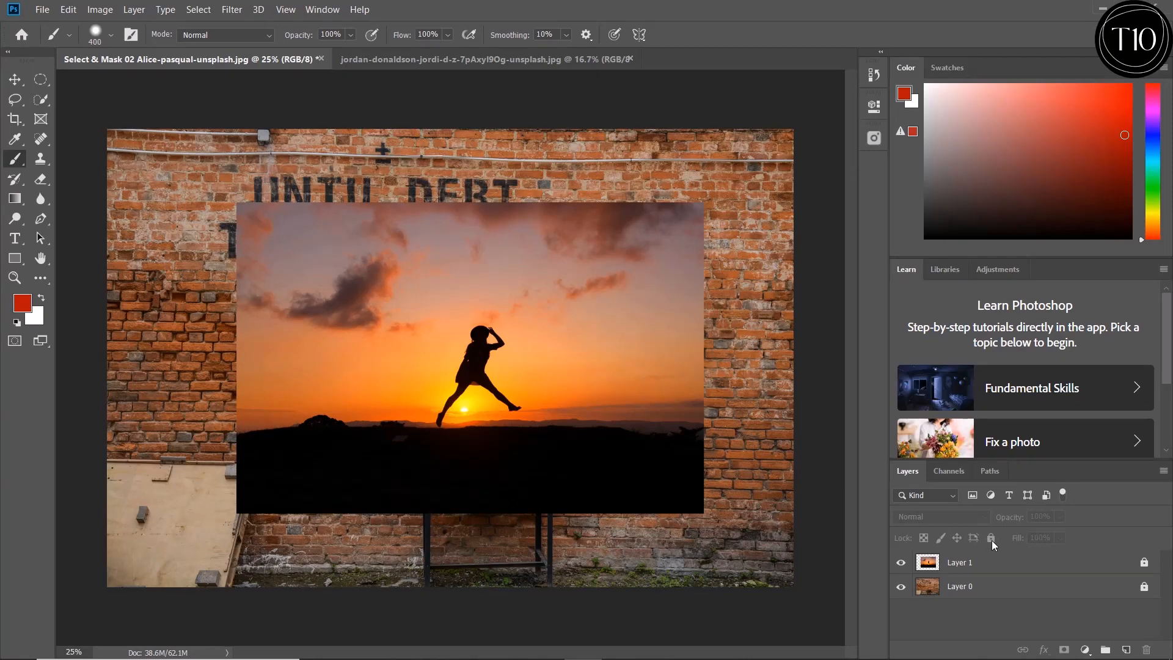
click(987, 568)
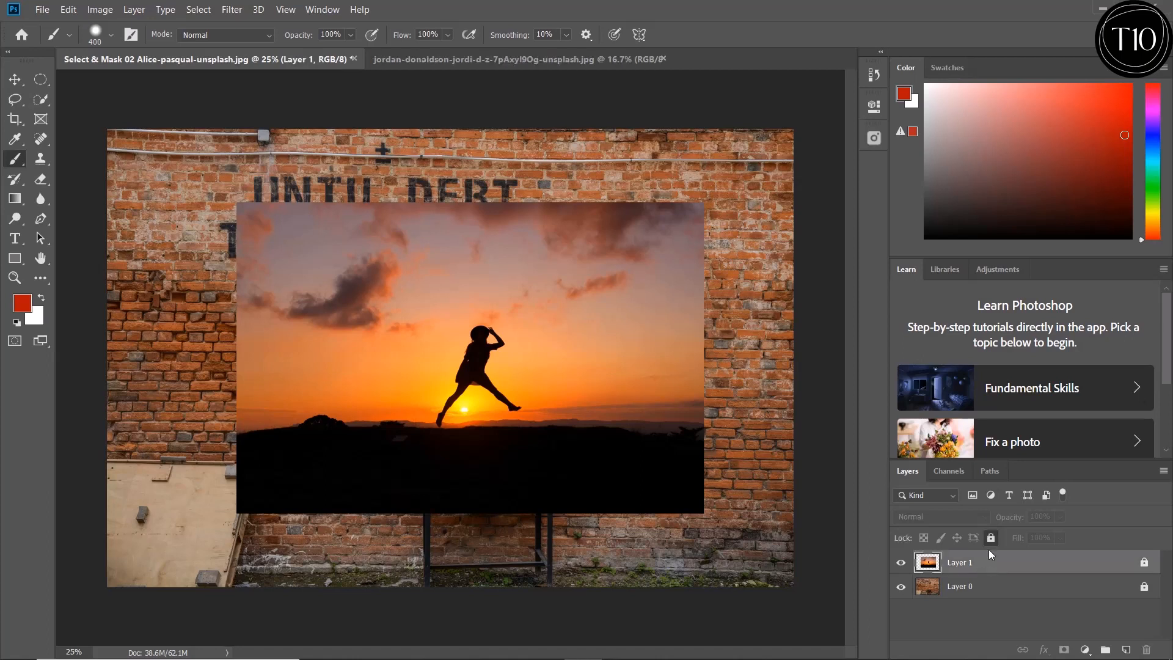
click(992, 537)
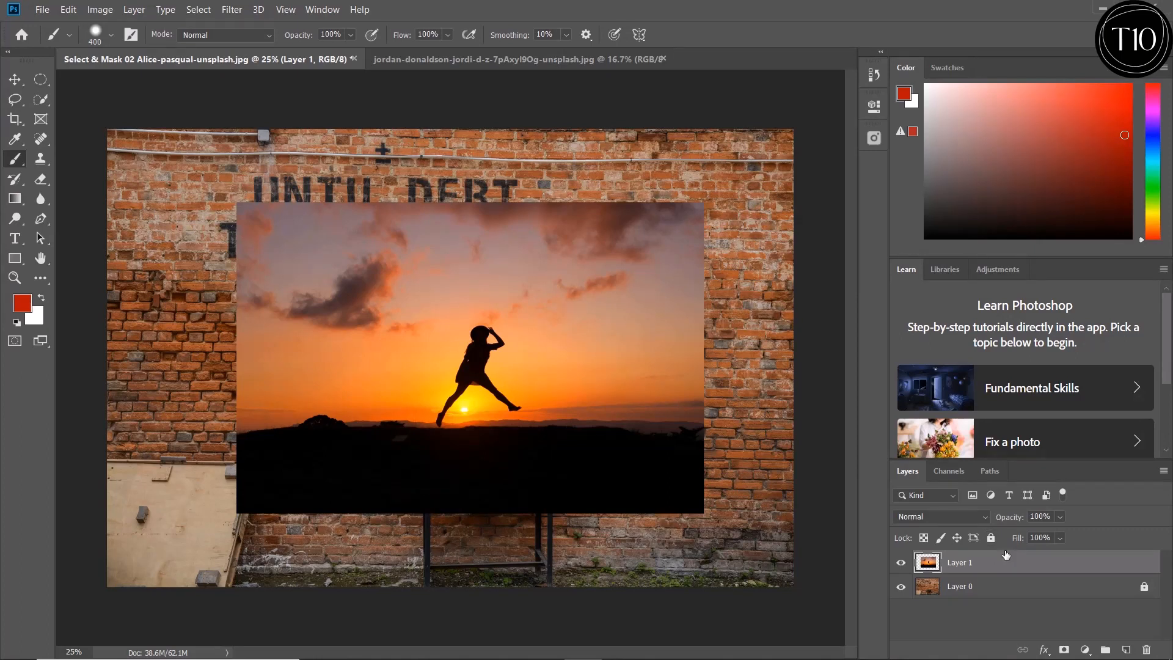
Step: Set the sunset layer's blend mode to Dissolve and its opacity to 63%
click(986, 521)
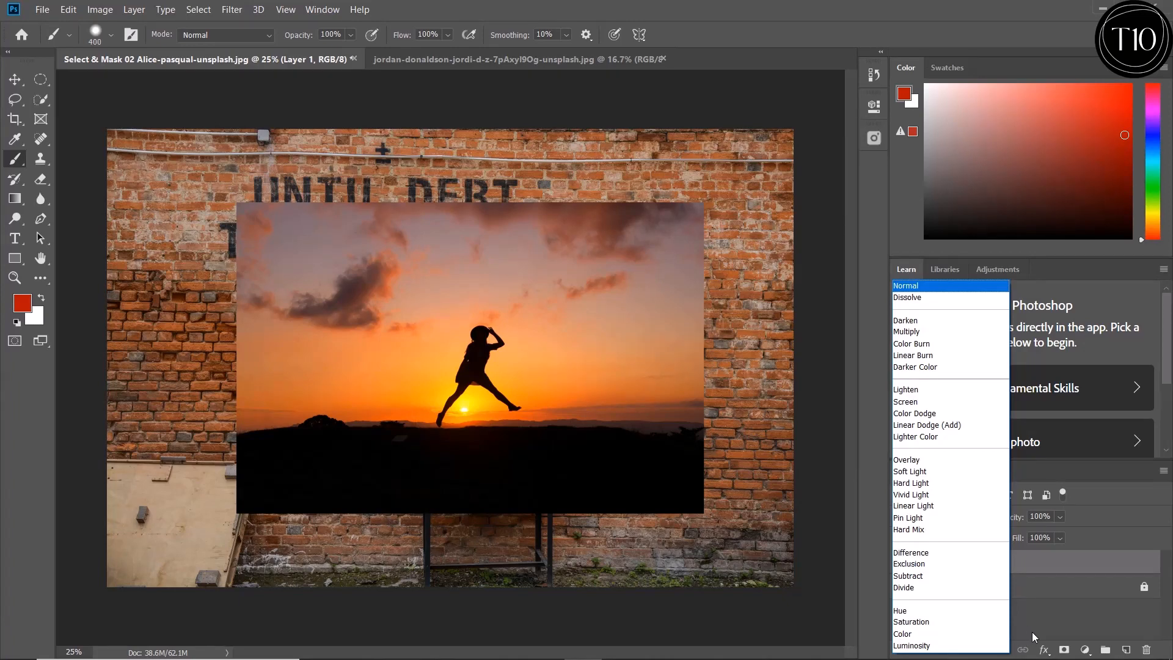
key(v)
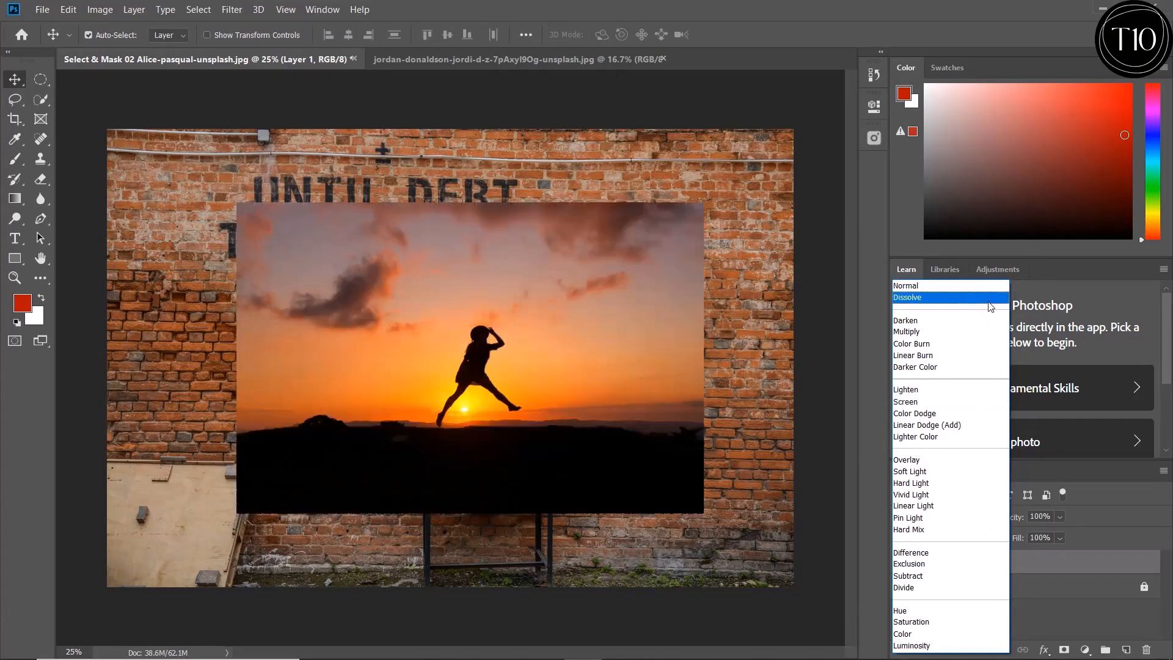
click(991, 307)
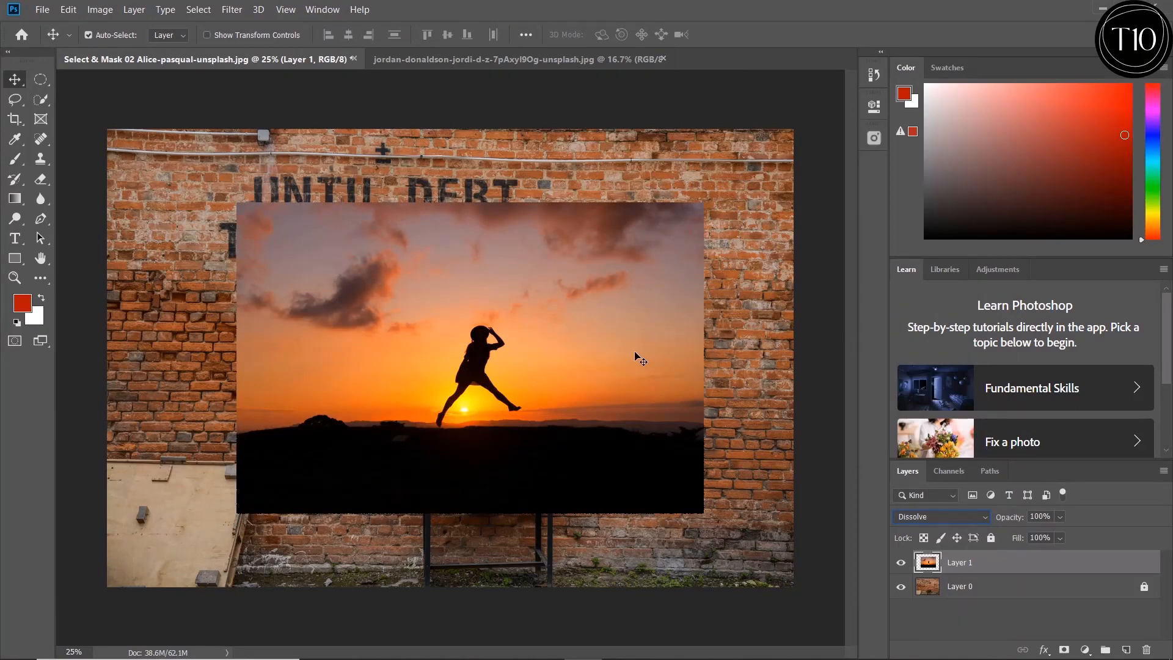
key(ctrl+plus)
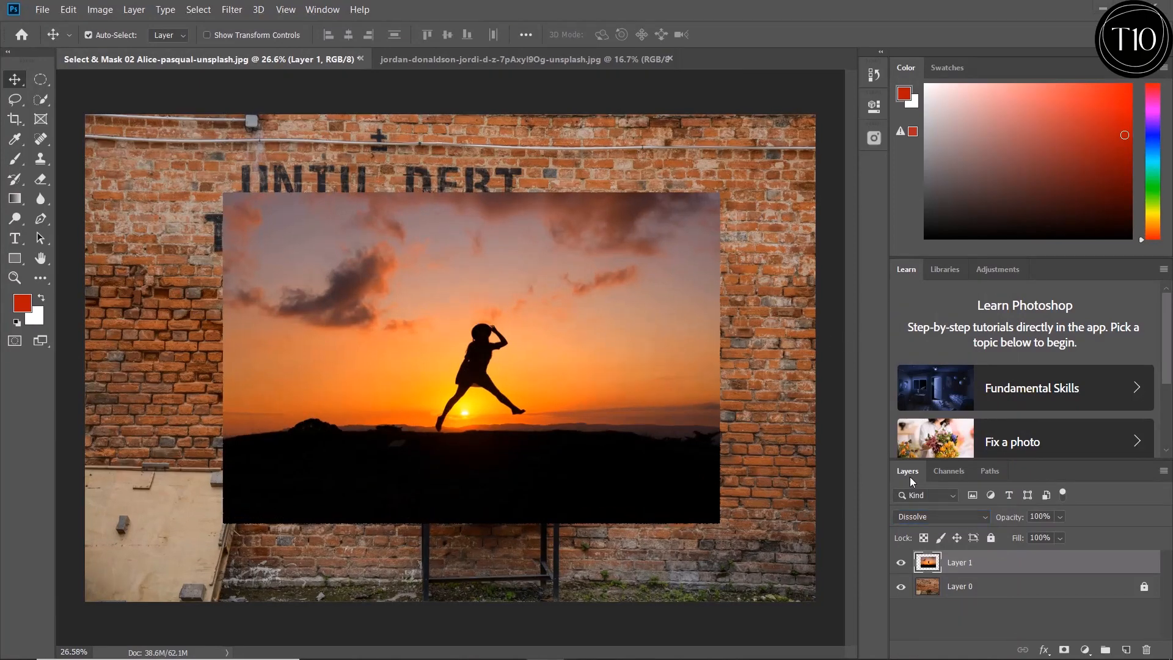
click(1061, 517)
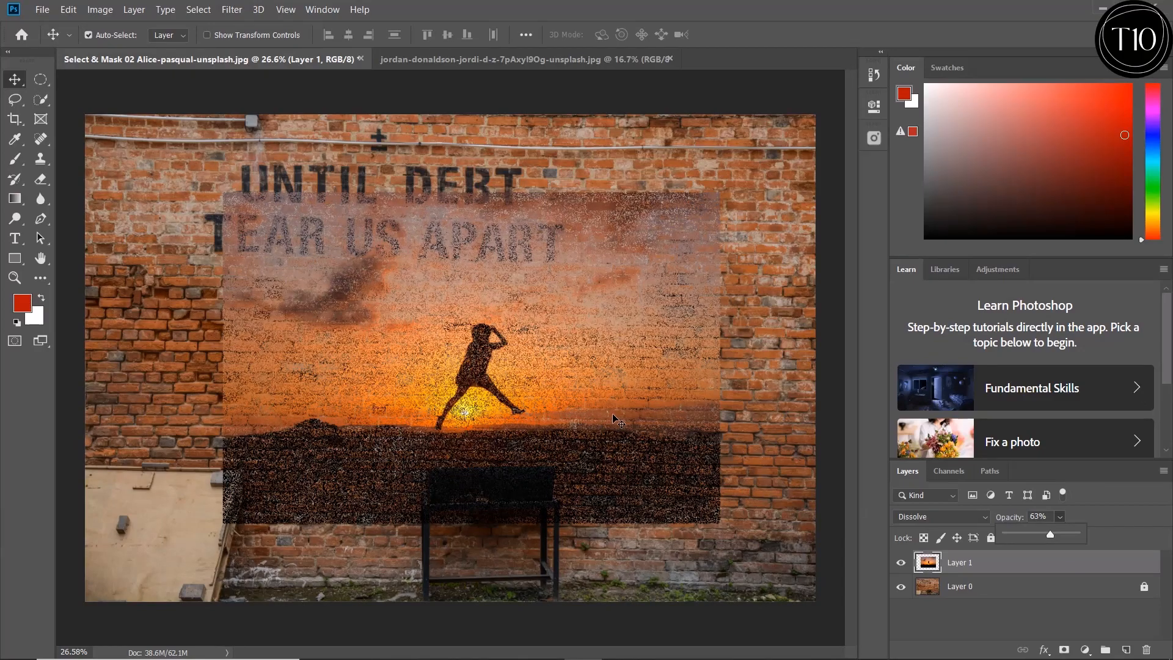
Step: Examine the Dissolve effect at pixel level by raising the sunset layer's opacity to 100% and lowering it to 62%
scroll(614, 419, up, 4)
scroll(615, 419, up, 10)
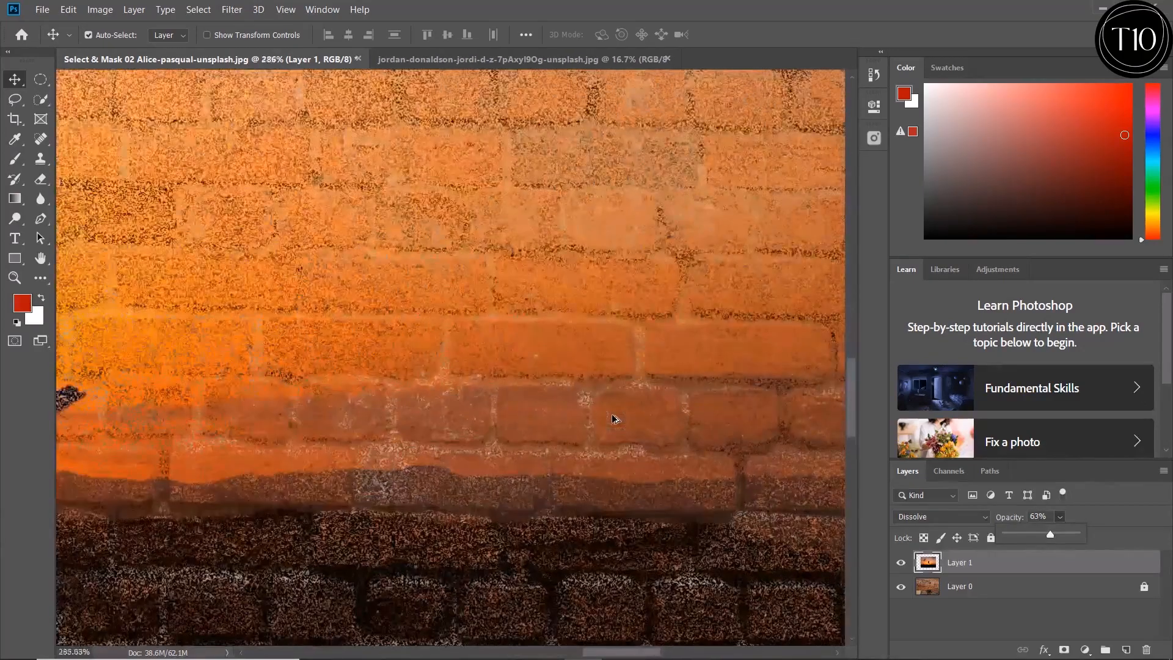
scroll(615, 419, up, 5)
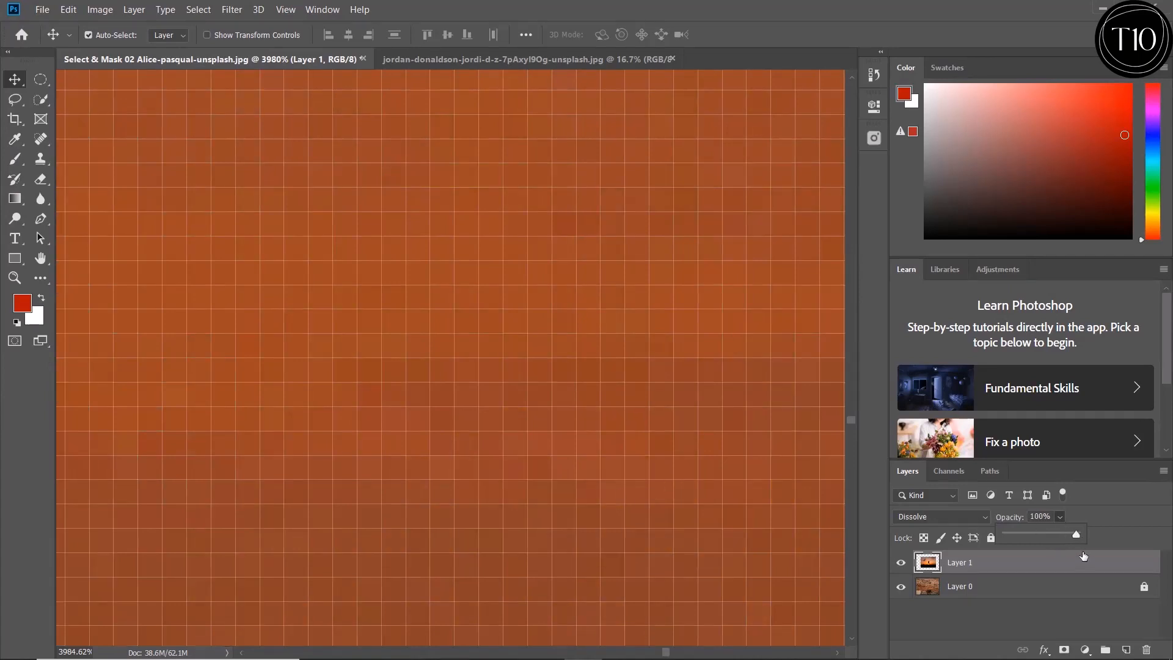
drag(1077, 533, 1061, 534)
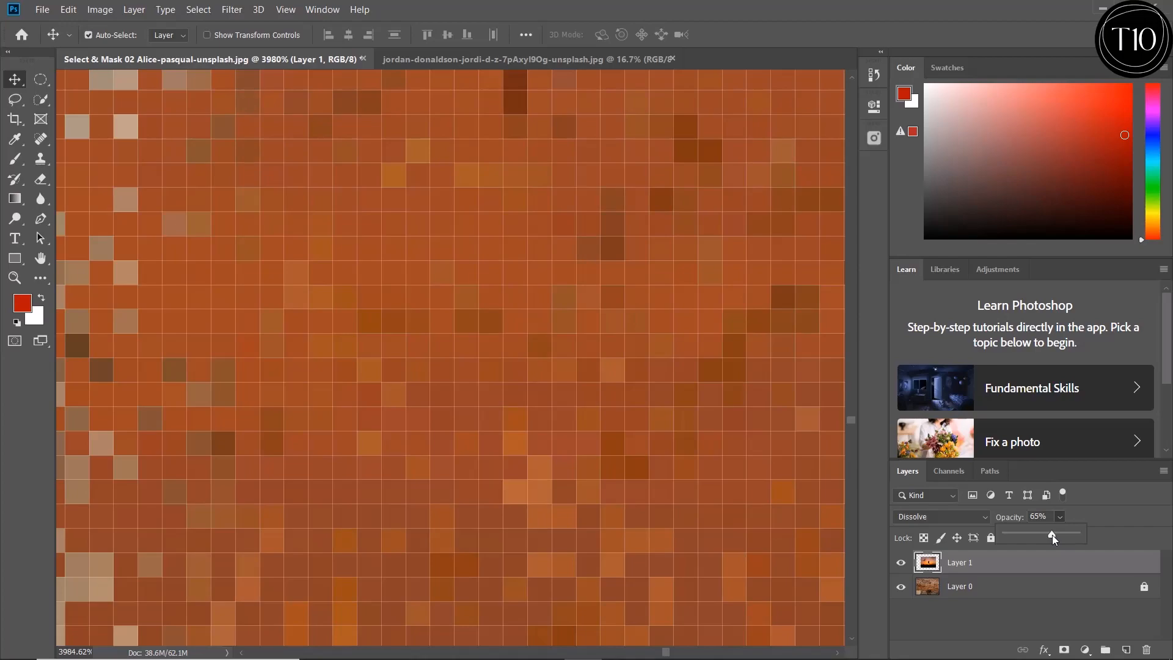
drag(1052, 534, 1049, 534)
scroll(595, 427, down, 4)
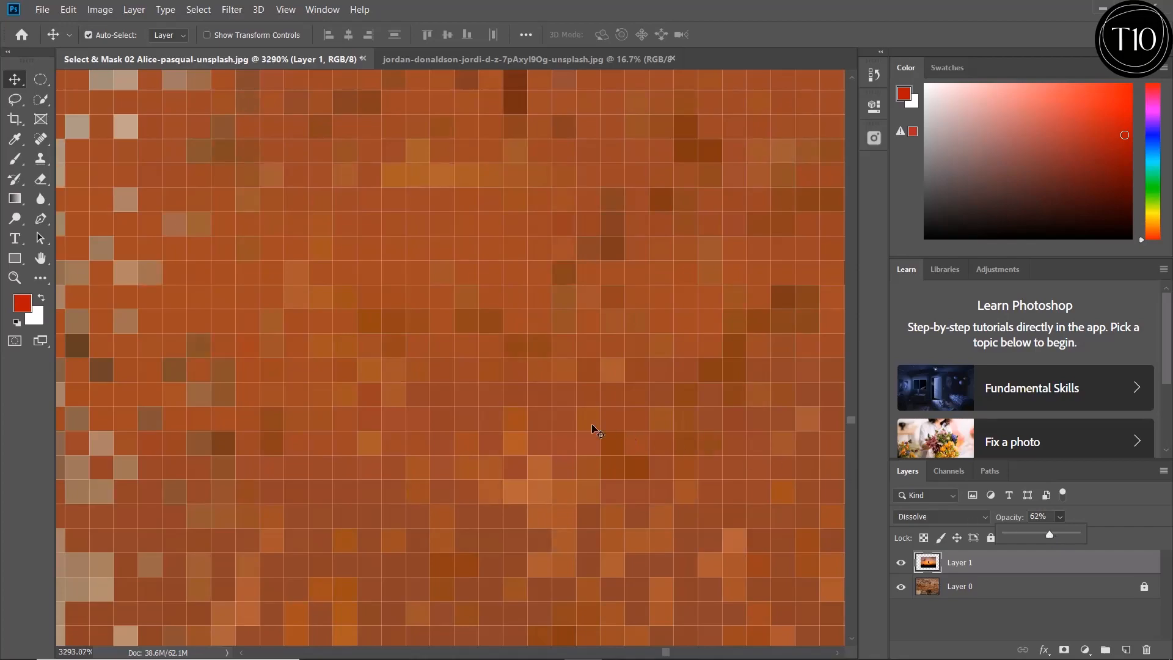
Step: Raise the sunset layer's opacity to 100% and set its blend mode to Multiply
scroll(593, 427, down, 6)
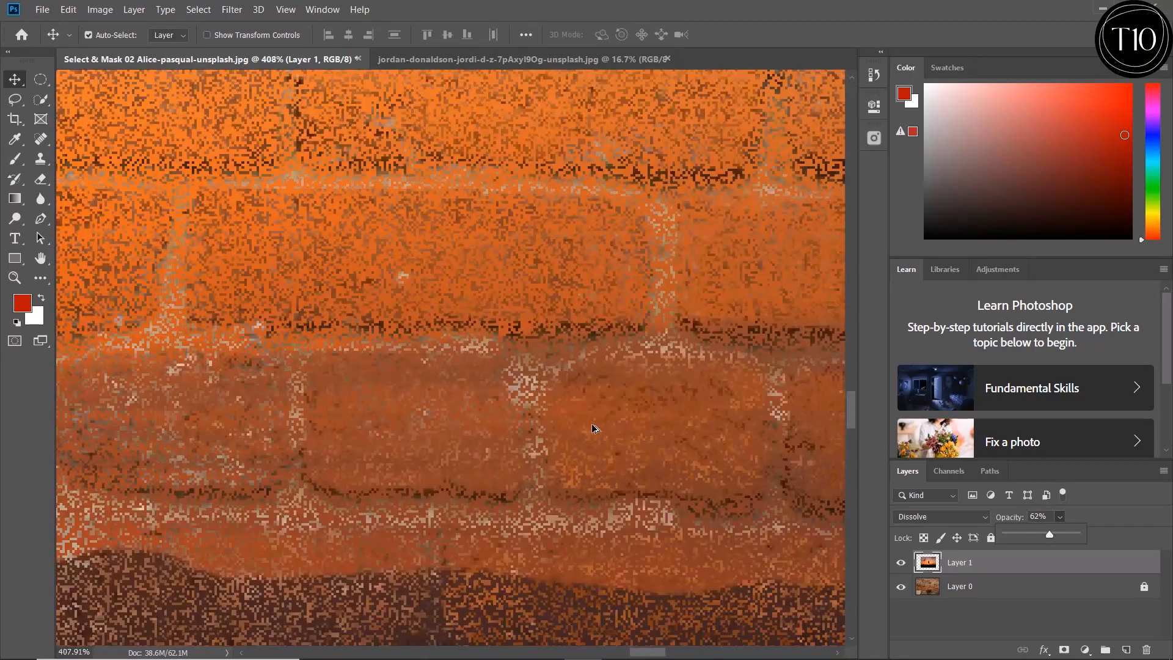
scroll(593, 428, down, 8)
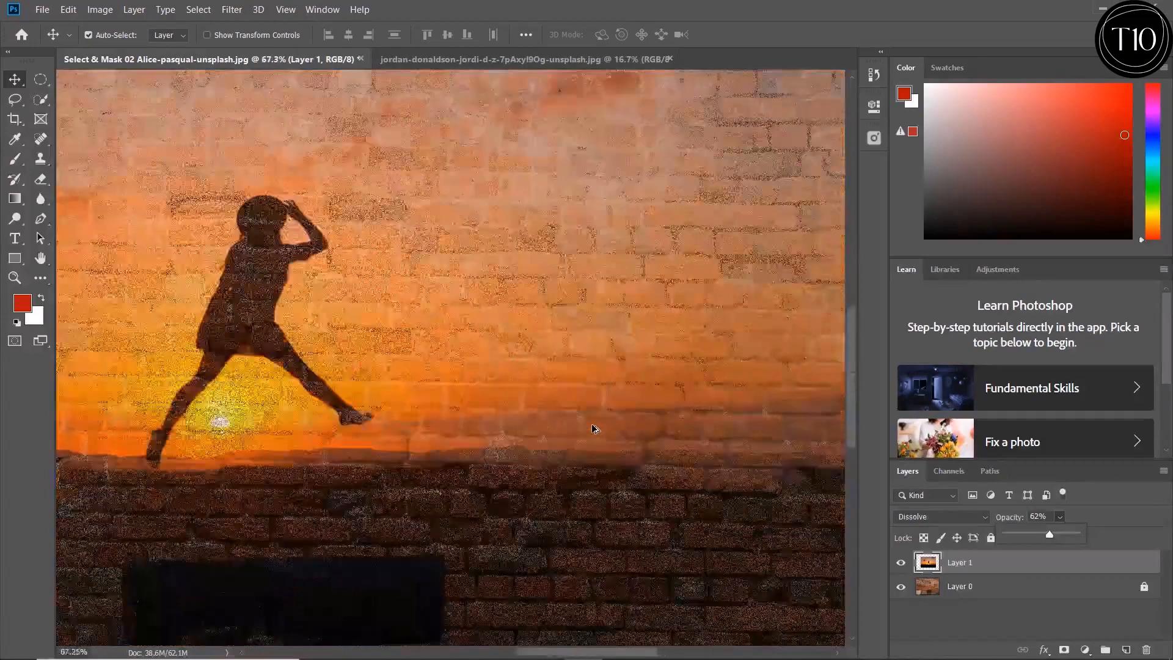
scroll(594, 428, down, 4)
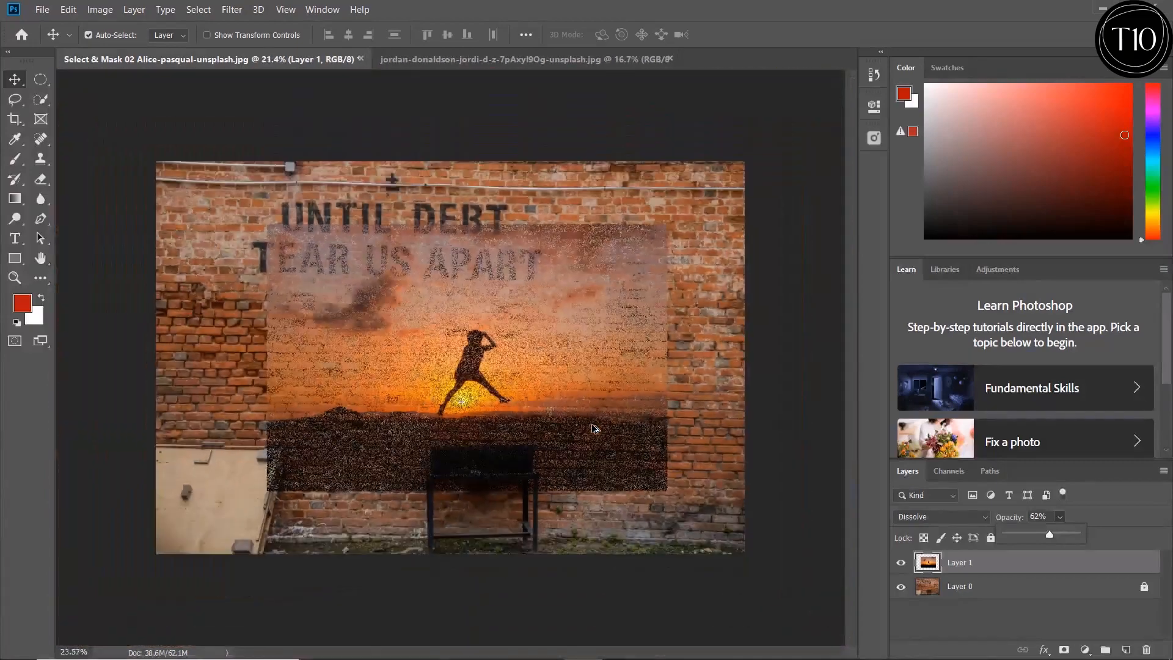
scroll(594, 428, up, 1)
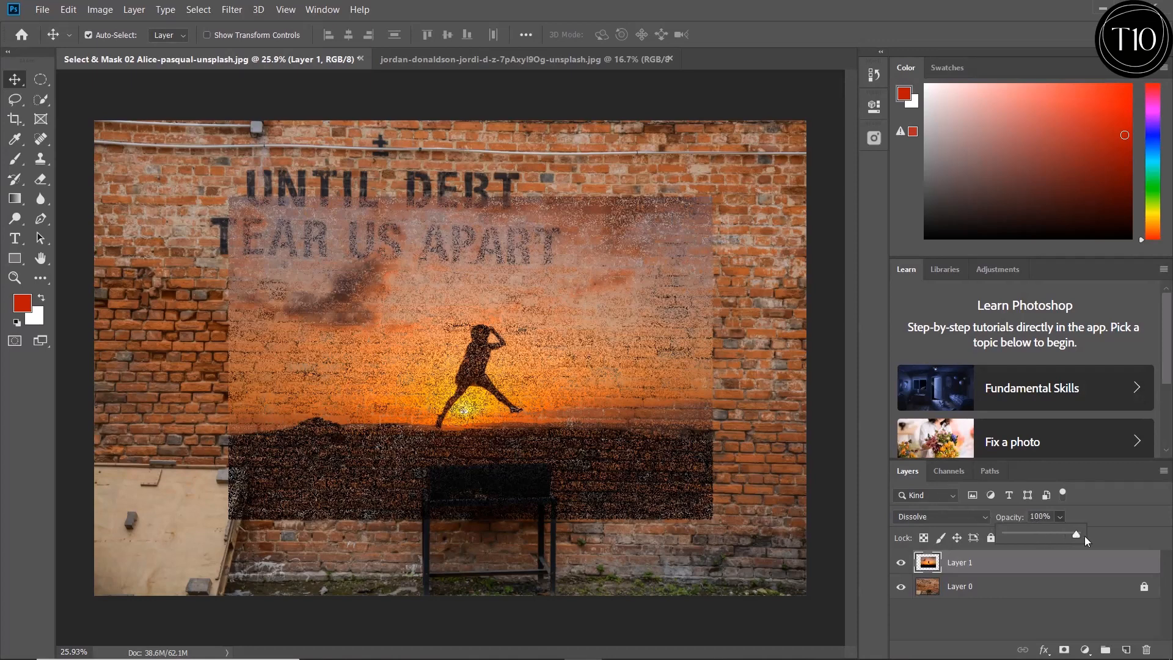
click(987, 518)
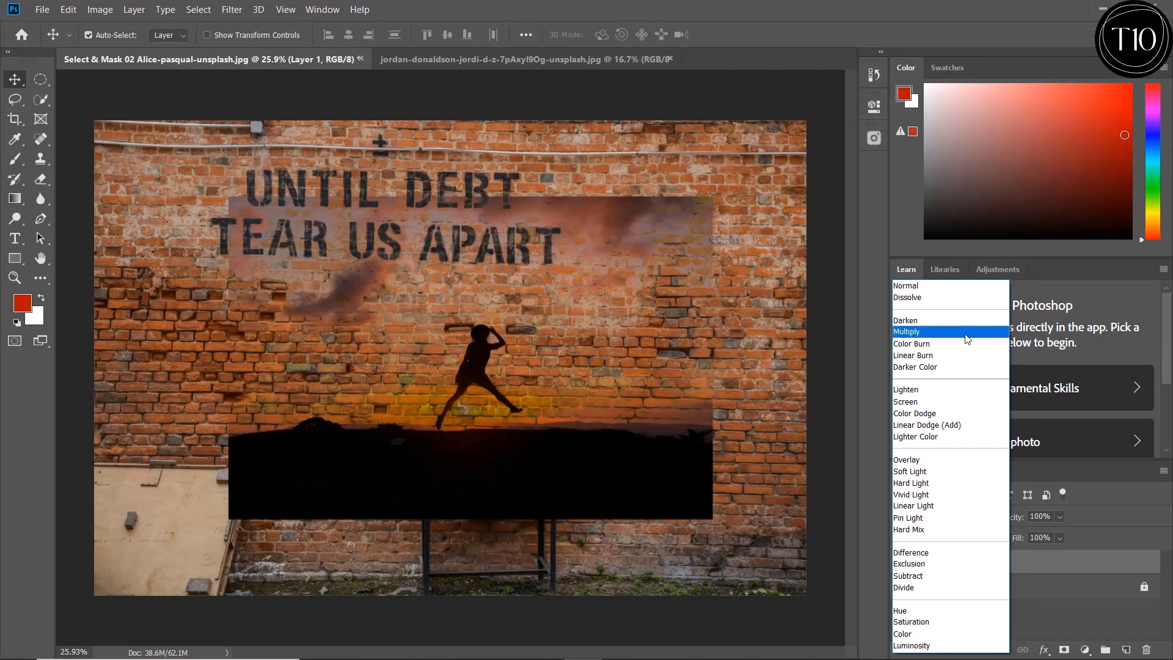
click(926, 331)
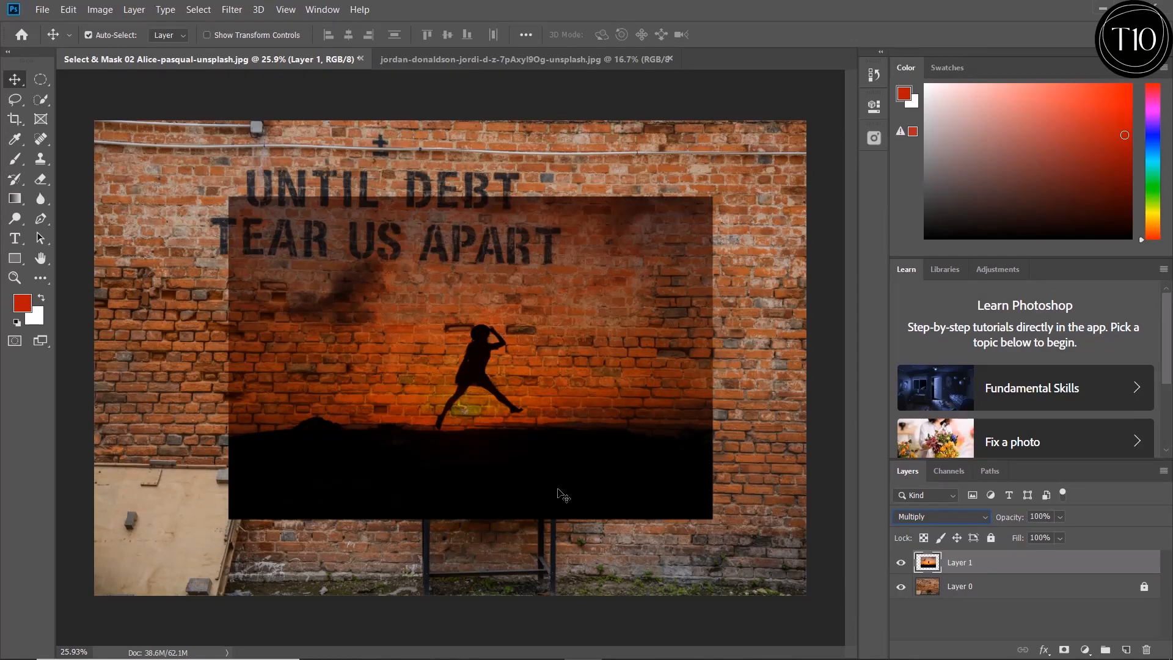
Step: Switch the sunset layer's blend mode to Screen, and try inverting the layer's colors before undoing the inversion
click(987, 516)
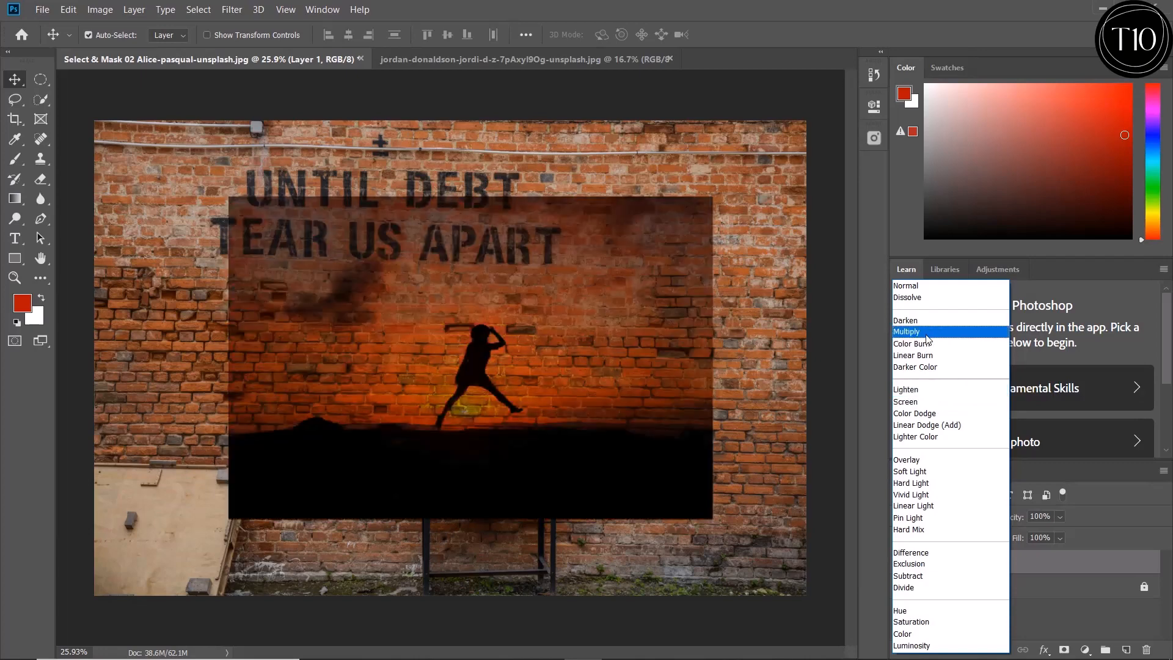
click(925, 401)
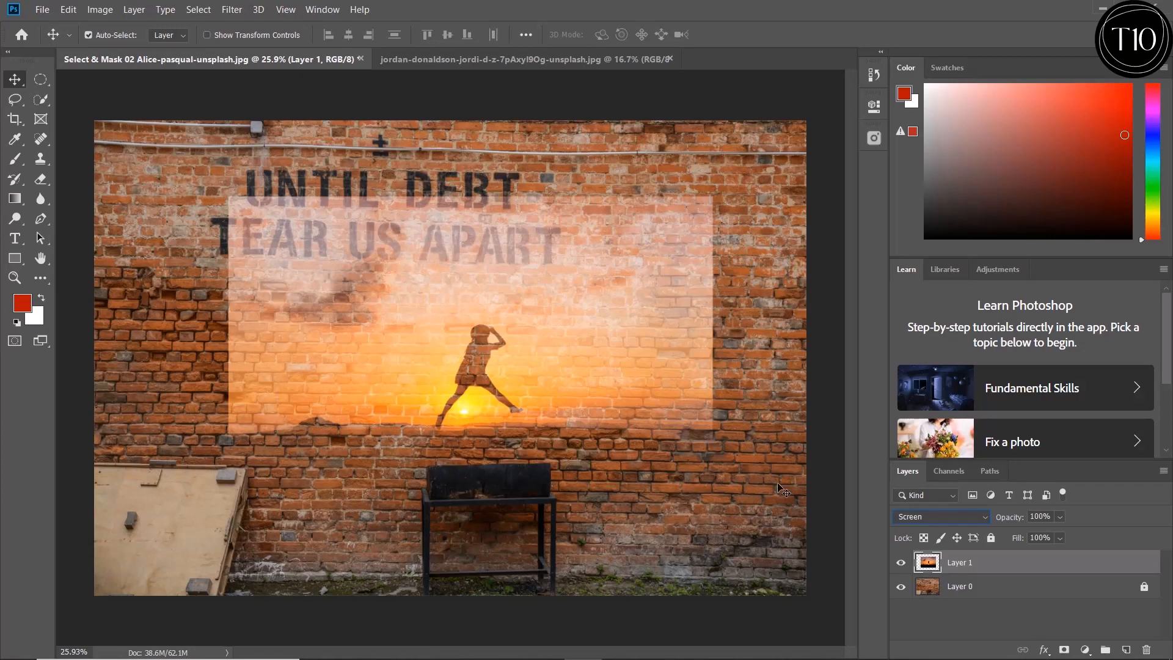
click(101, 10)
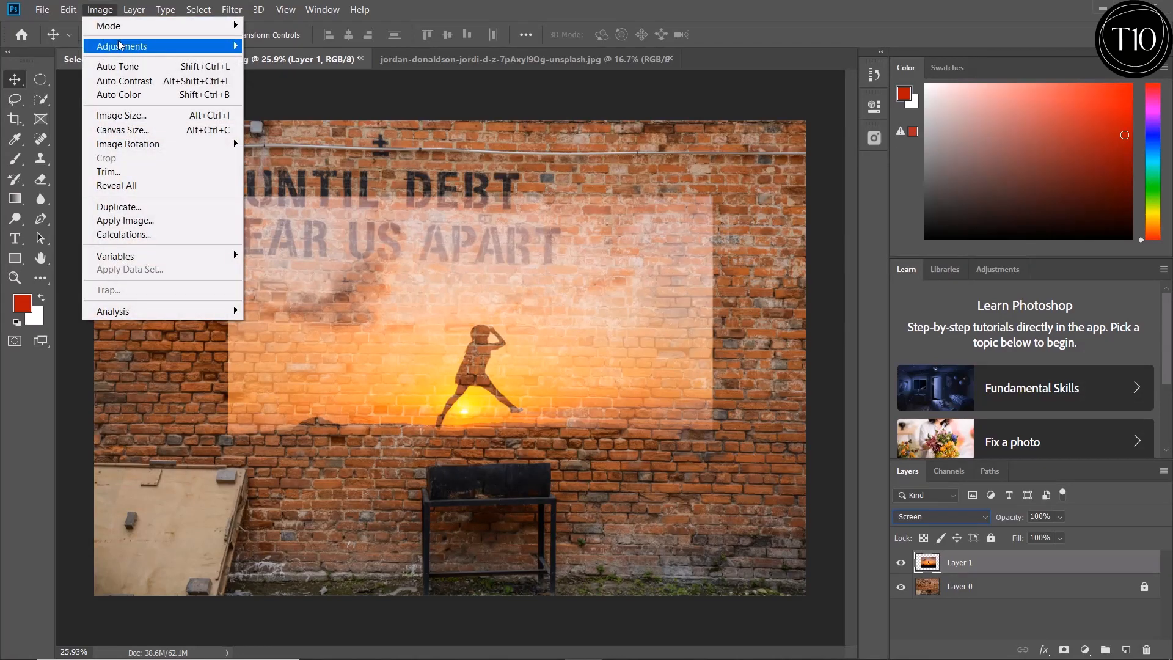
mouse_move(120, 45)
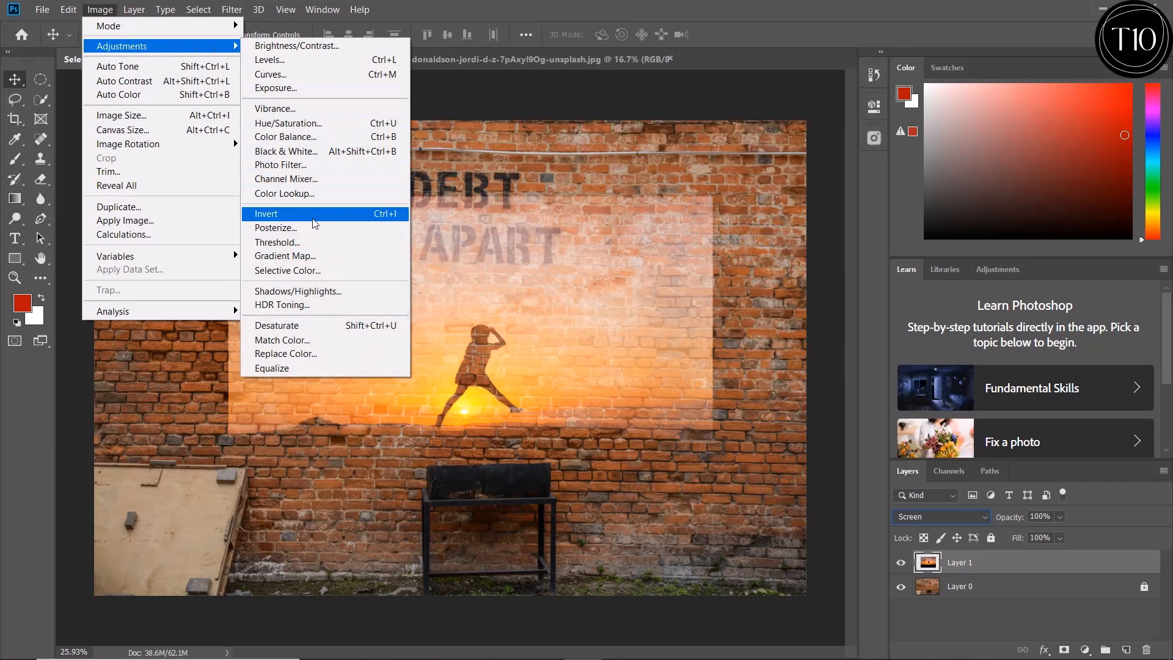
click(329, 220)
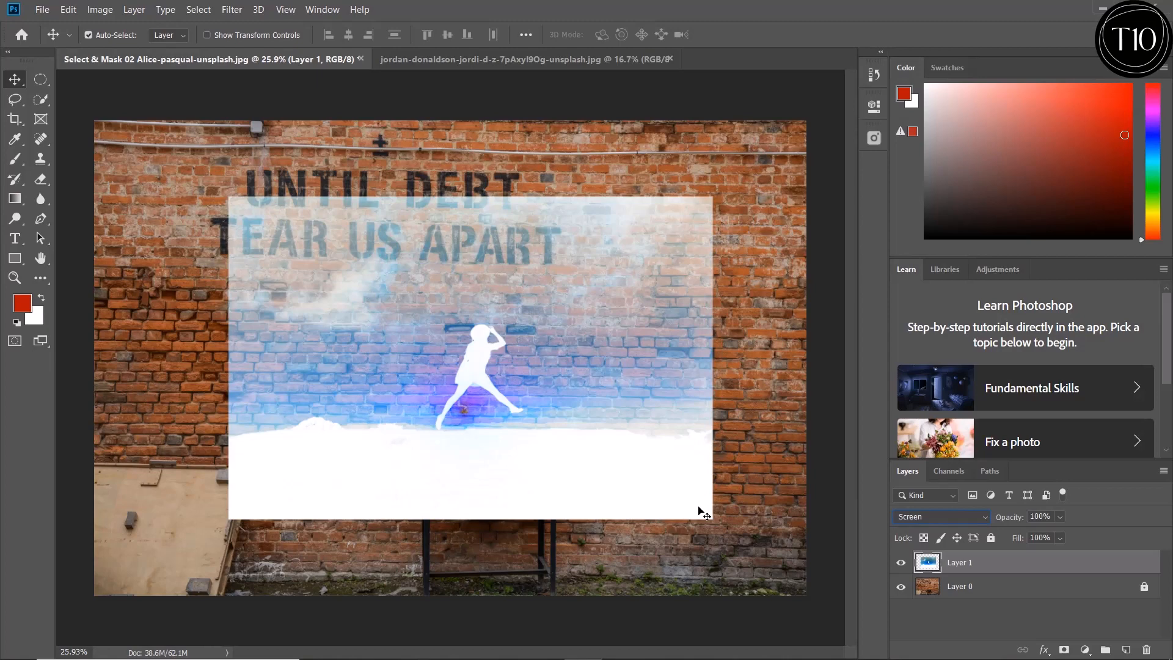
key(ctrl+z)
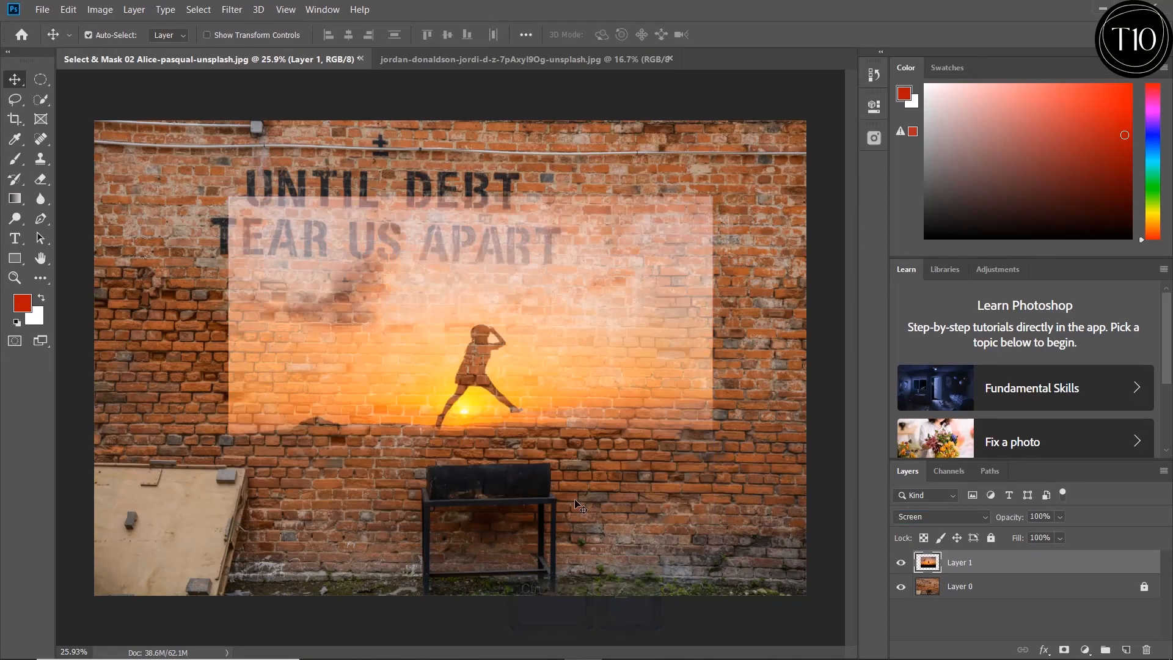
Step: Set the sunset layer's blend mode to Overlay and preview other modes such as Divide without applying them
click(981, 523)
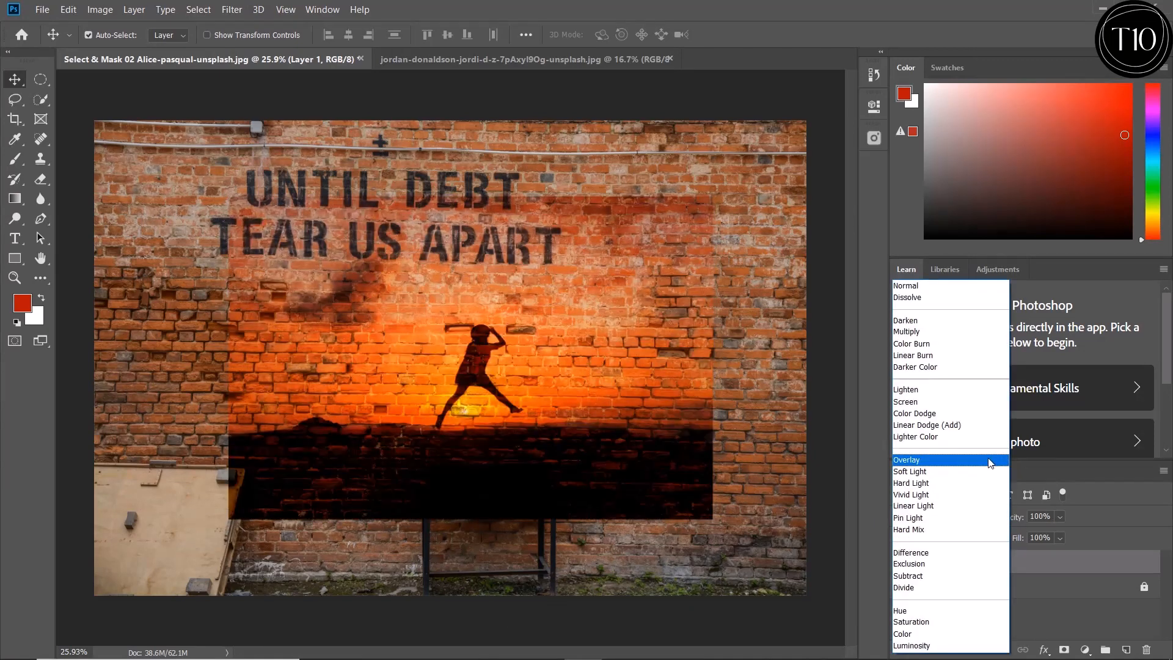
click(926, 461)
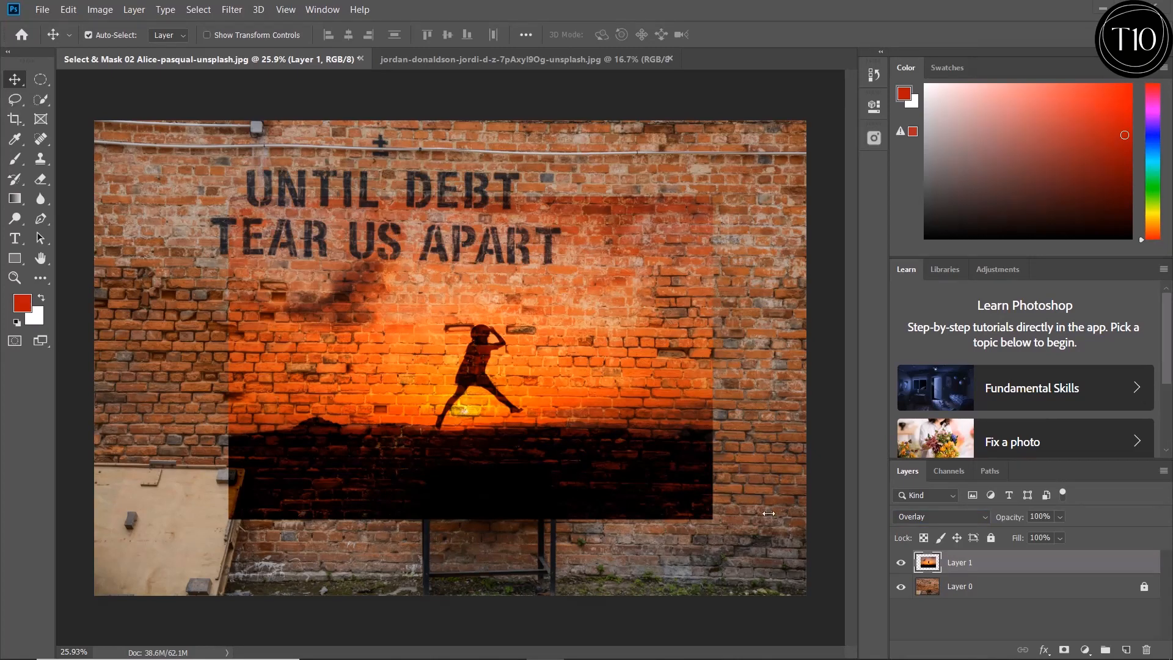
click(981, 517)
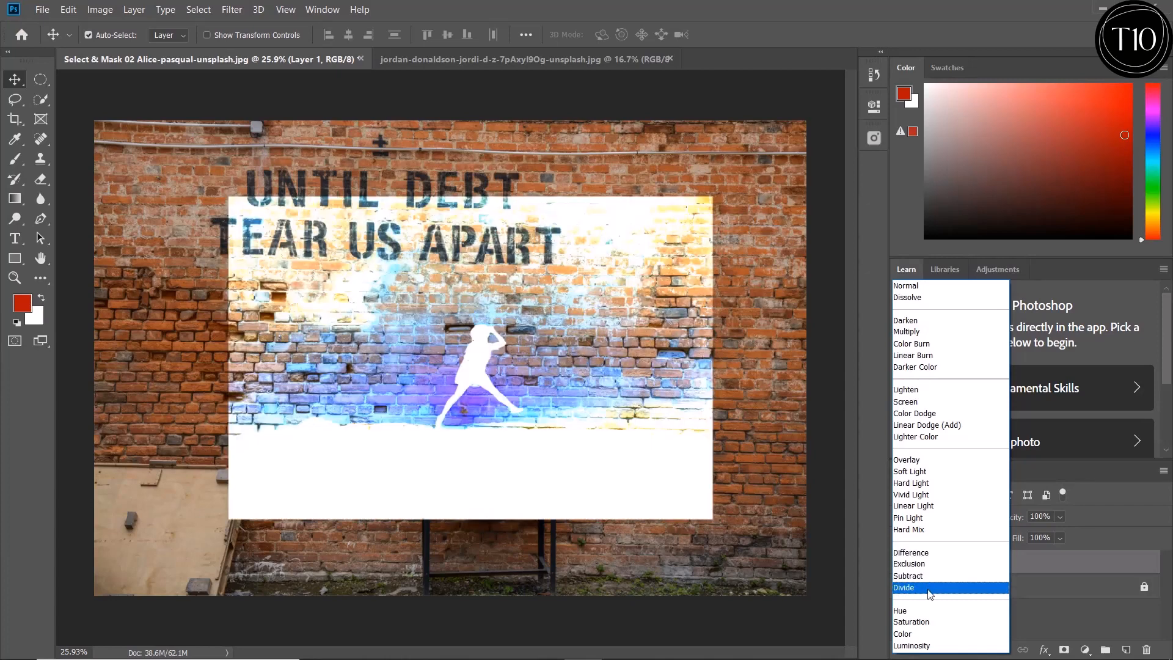
click(860, 584)
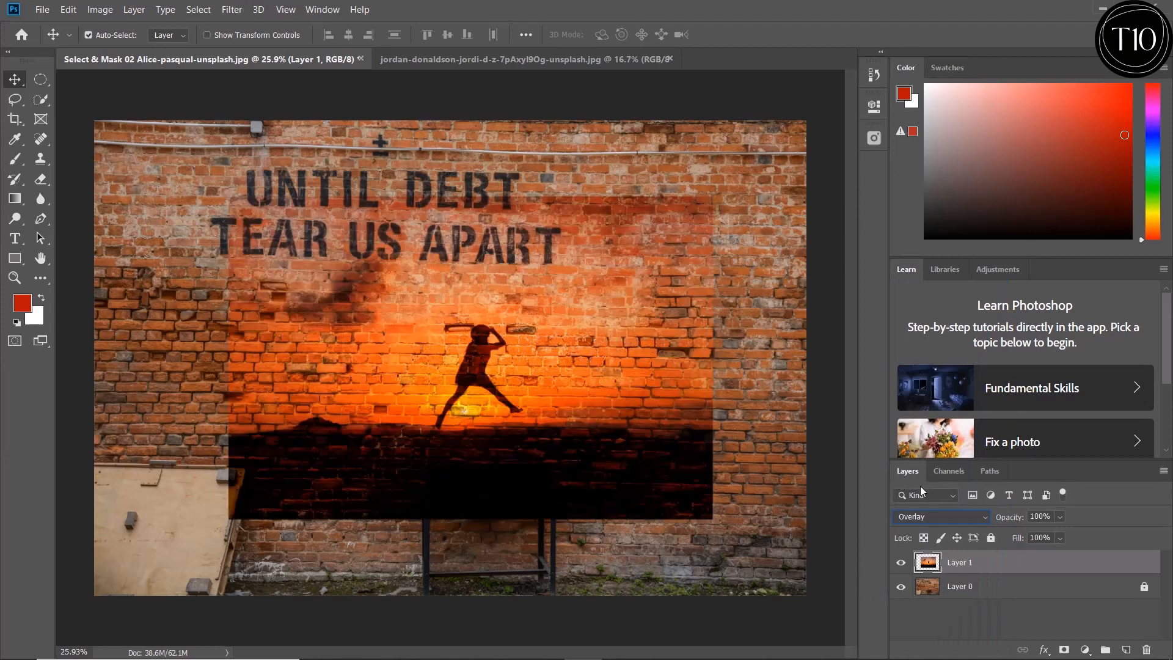
Step: Filter the layer list by the name "layer 1", and by the Bevel & Emboss effect
click(952, 494)
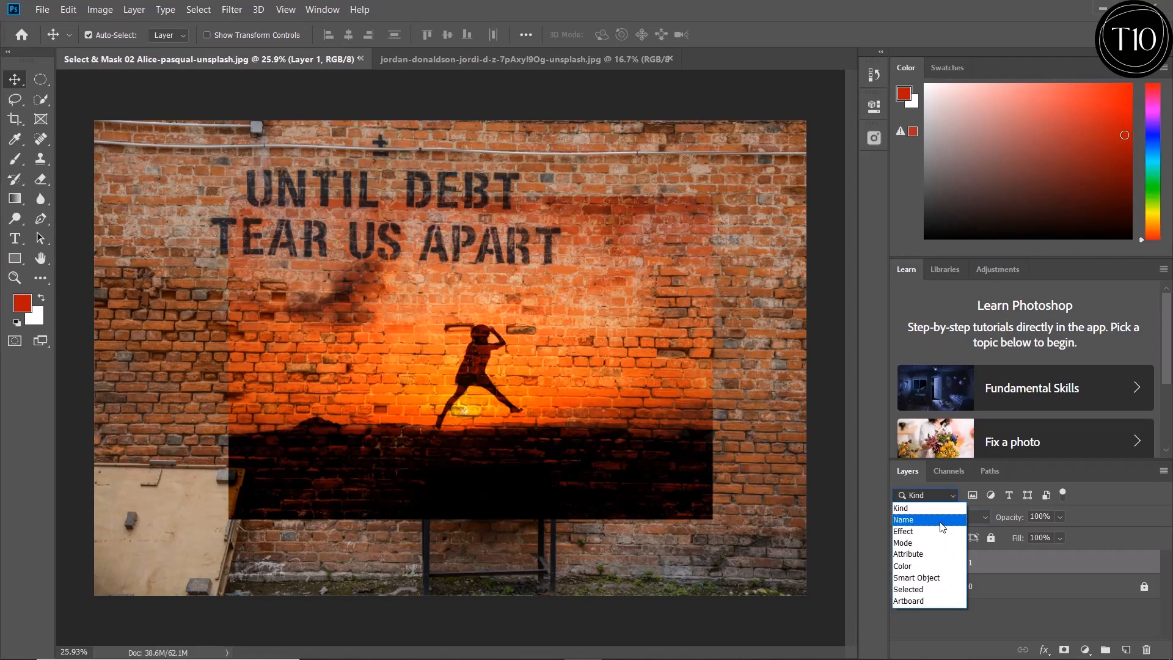
click(941, 521)
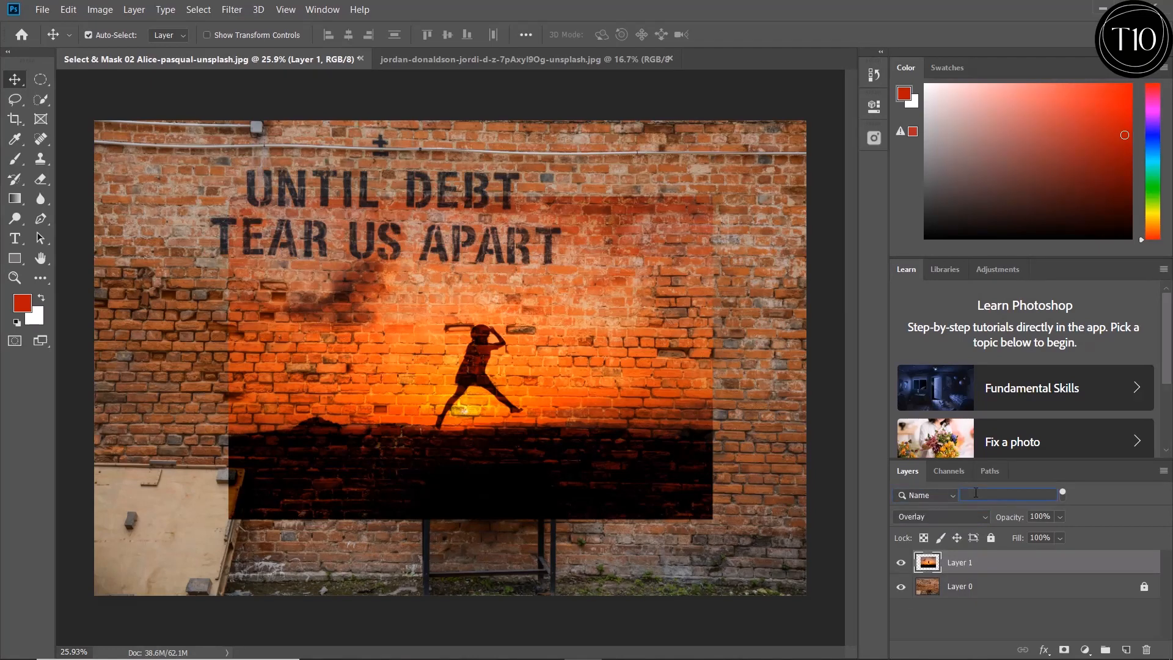
text(layer 1)
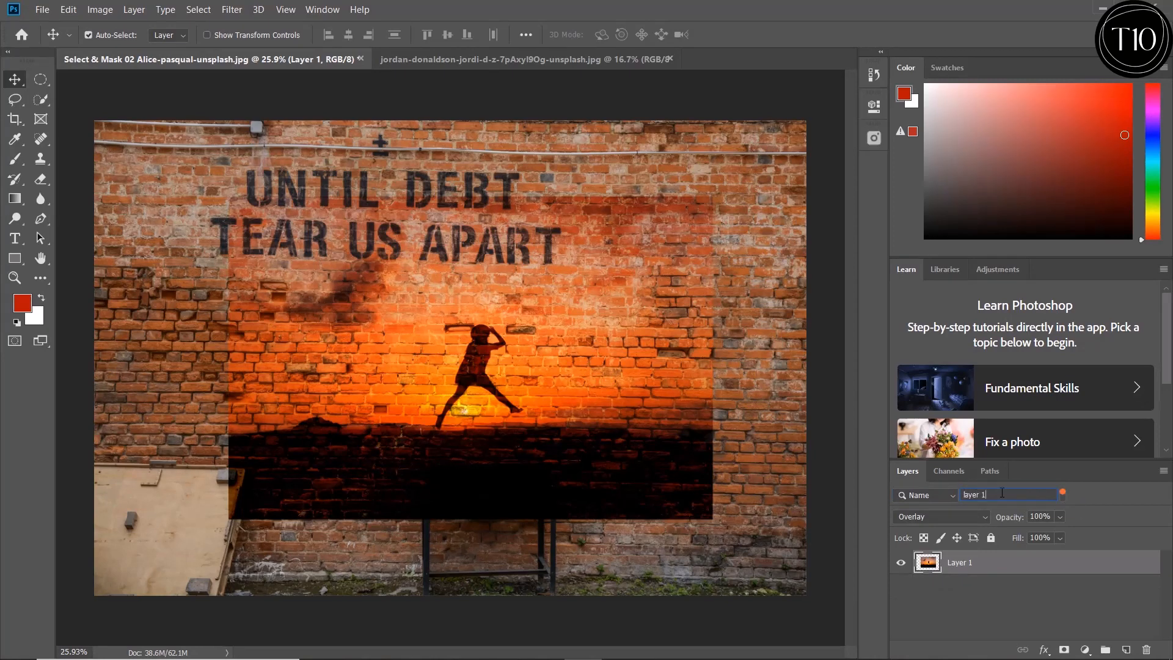
click(953, 497)
click(956, 531)
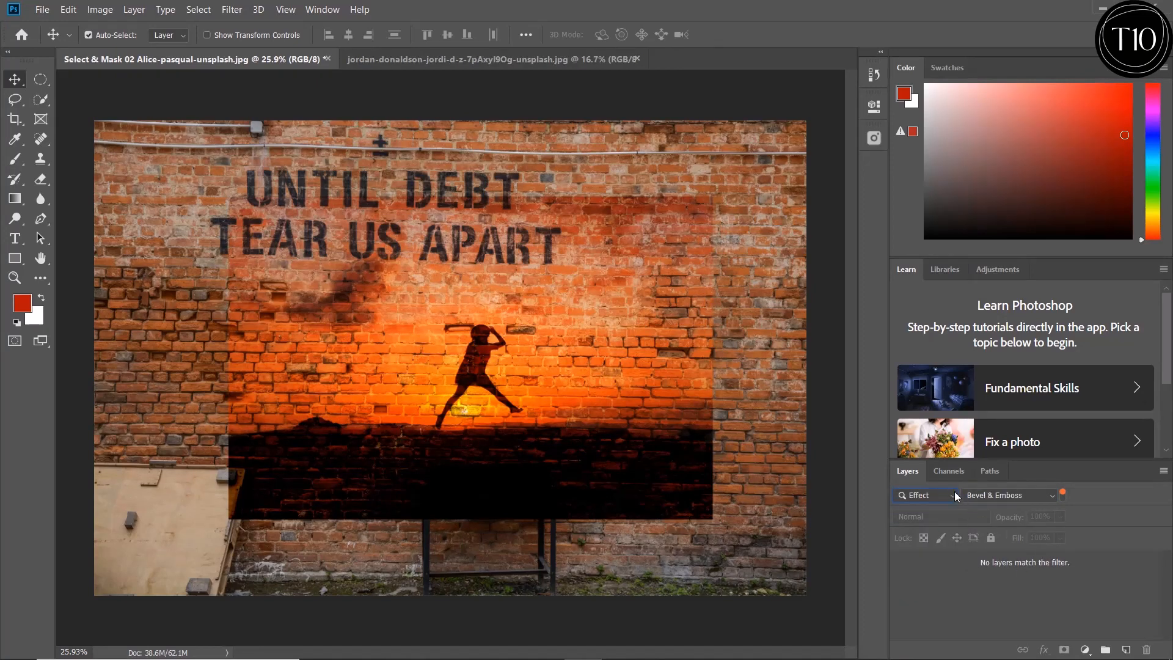
Step: Return the layer filter to Kind, try showing only text layers, and turn layer filtering off
click(955, 493)
click(933, 506)
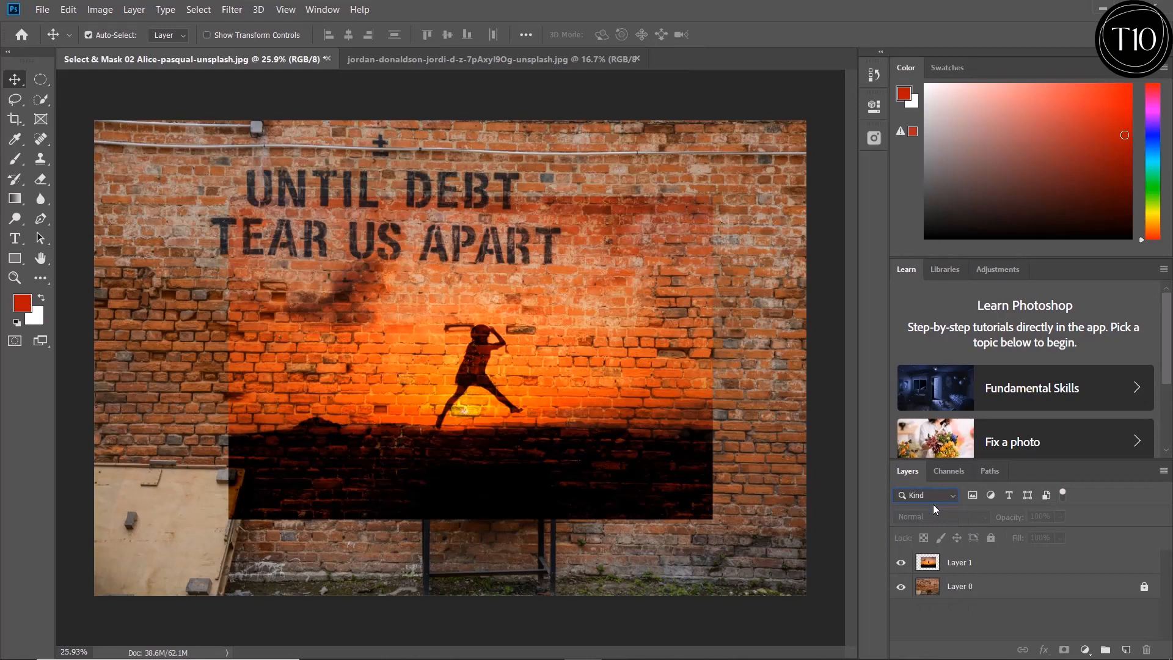
click(1009, 496)
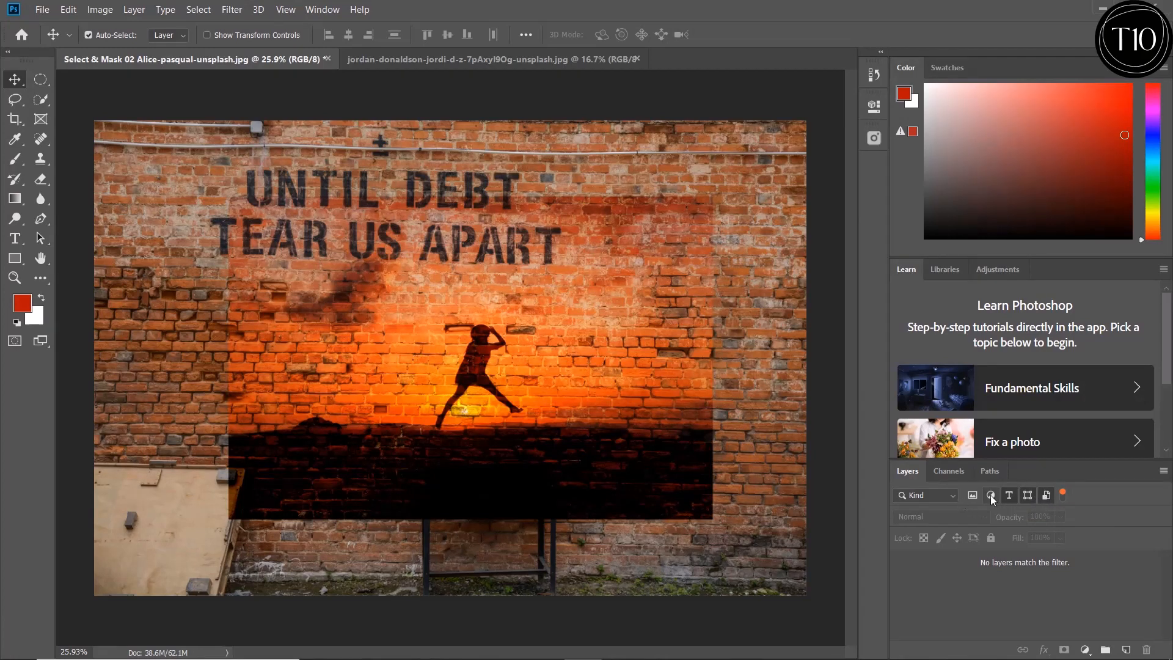
click(1063, 494)
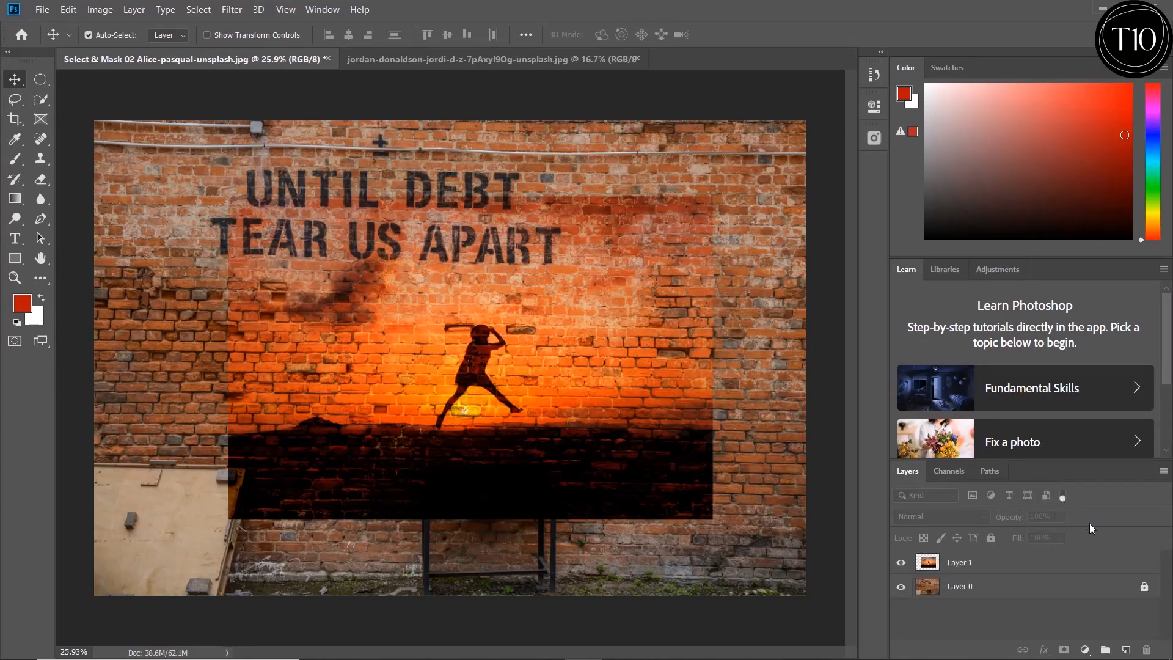
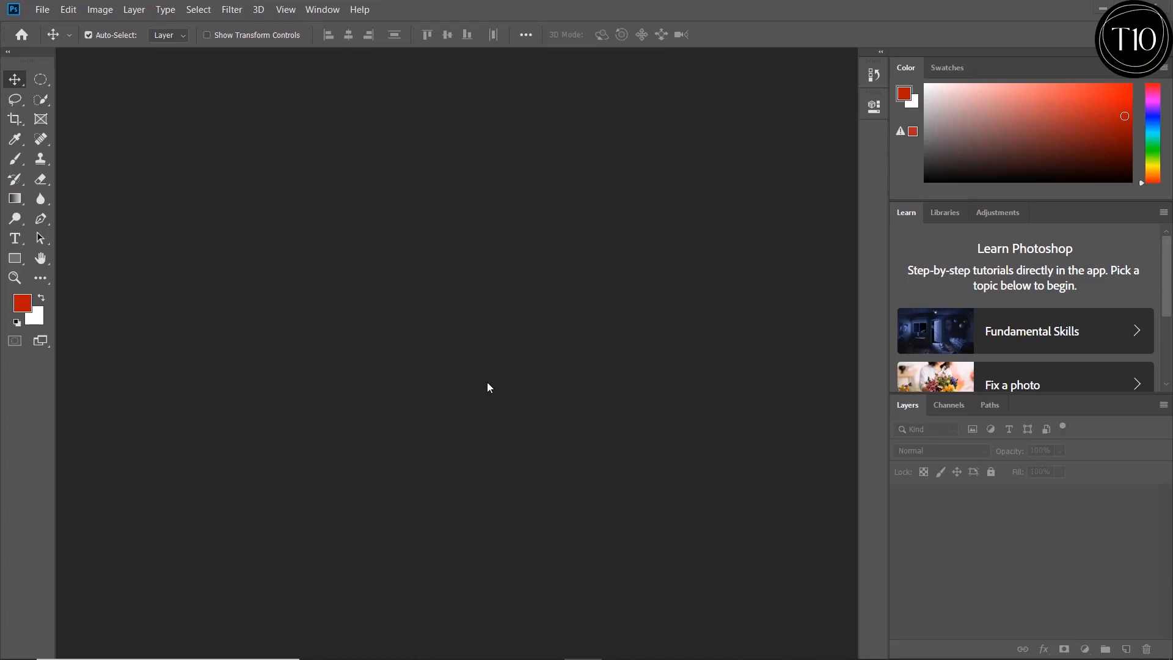
Step: Open the coastal bay photo with the boats and orange beach from the Photoshop folder in Downloads
click(43, 9)
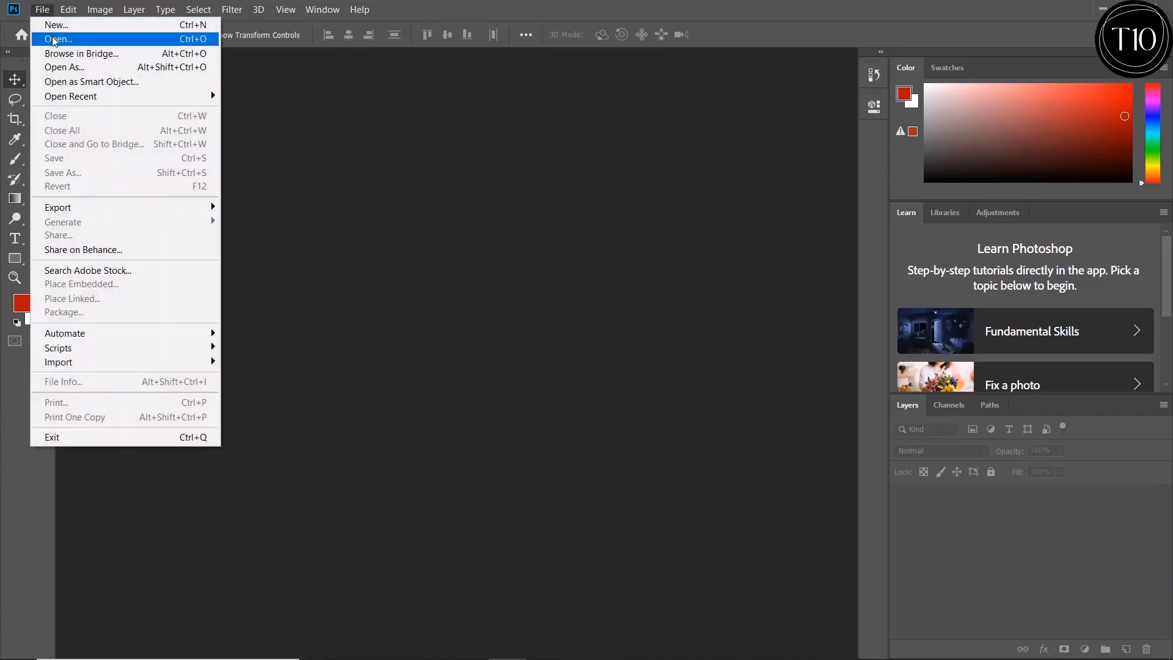
click(49, 35)
click(552, 125)
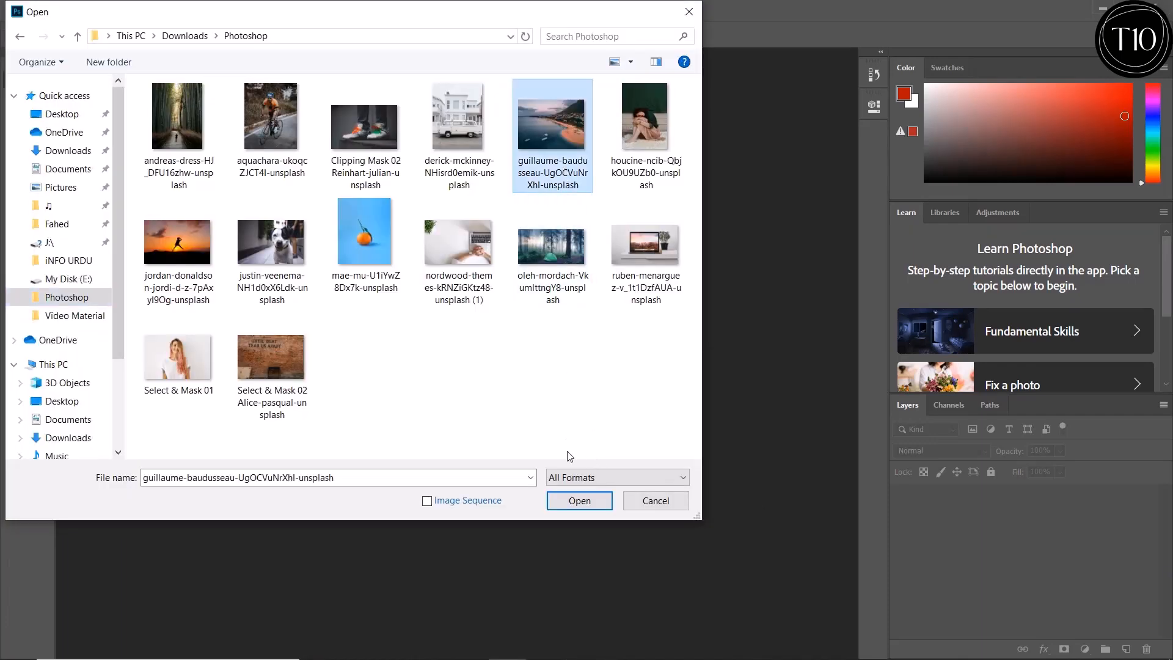
click(580, 501)
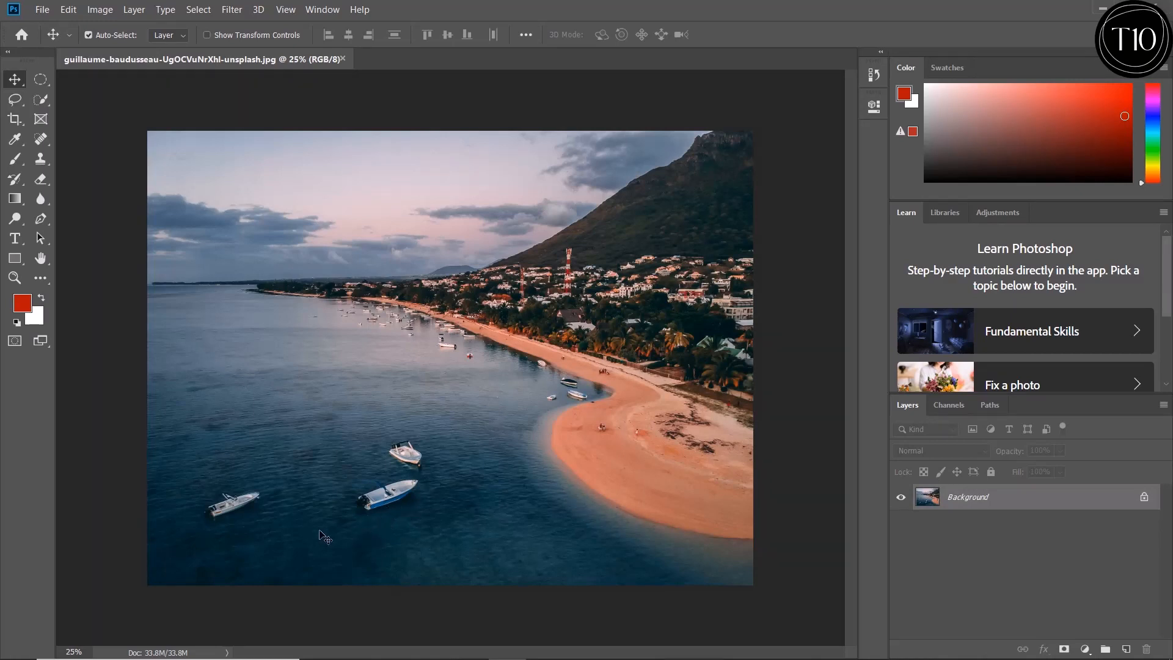
Step: Try painting on the water with the Clone Stamp tool without defining a source point
click(41, 160)
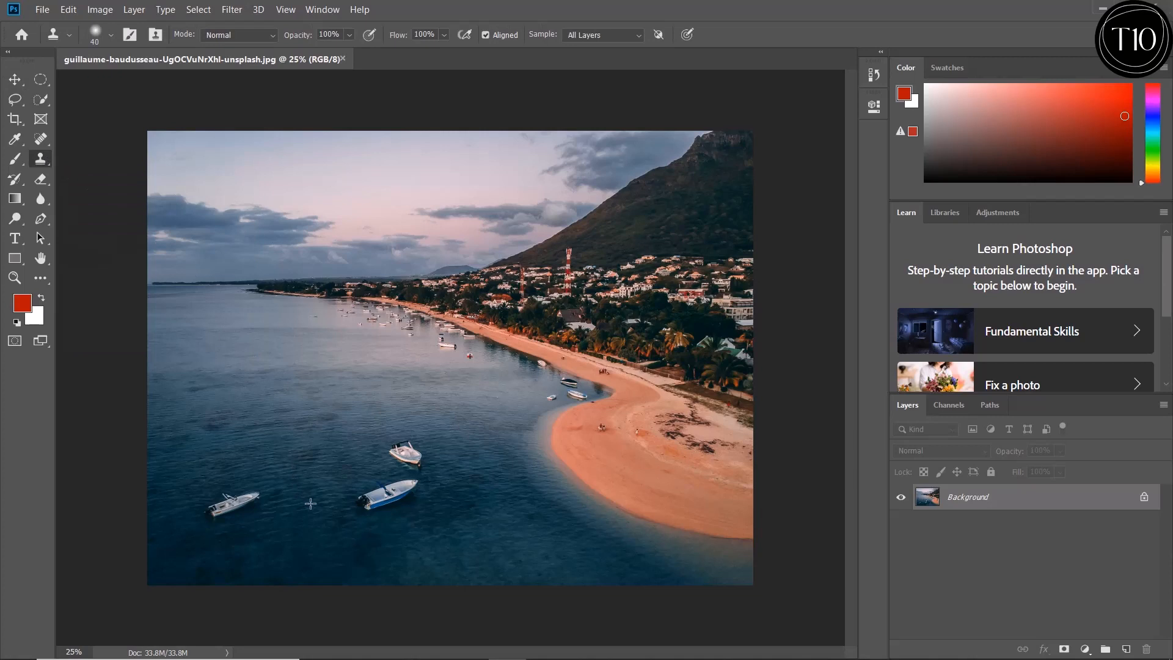
click(328, 455)
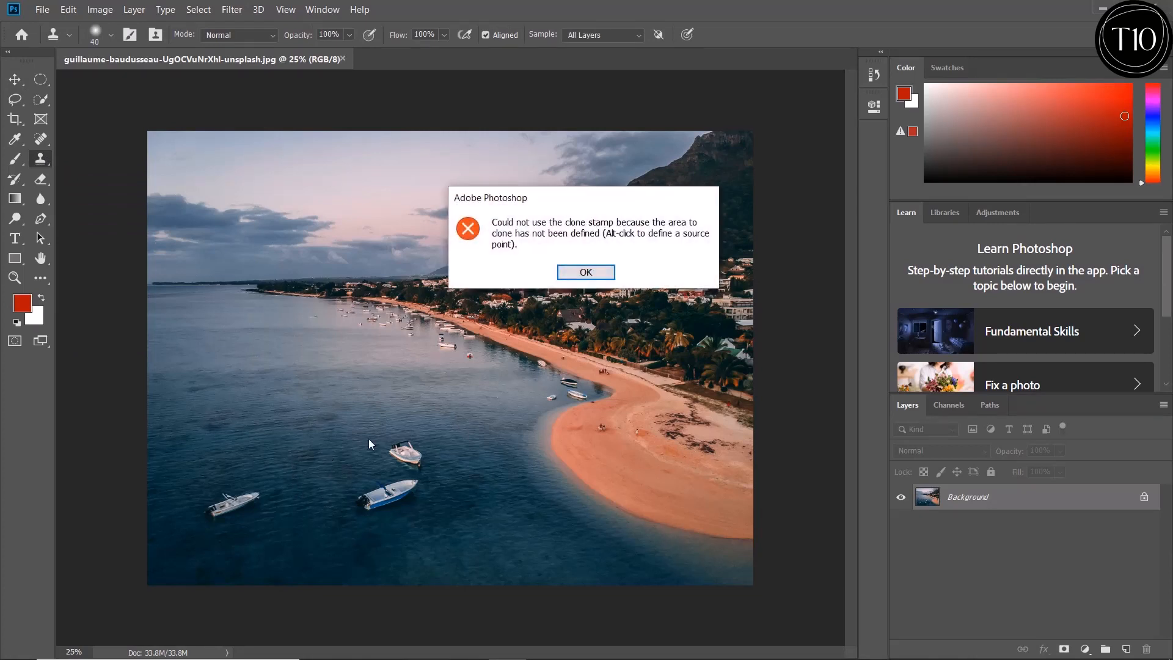
click(581, 273)
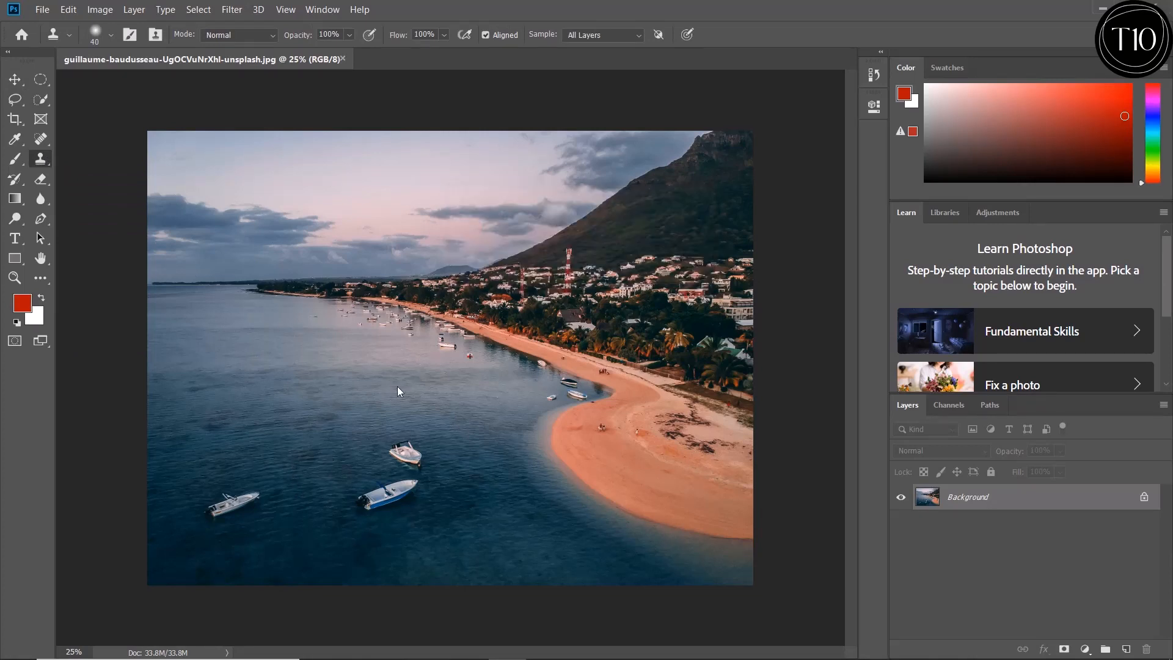
click(397, 389)
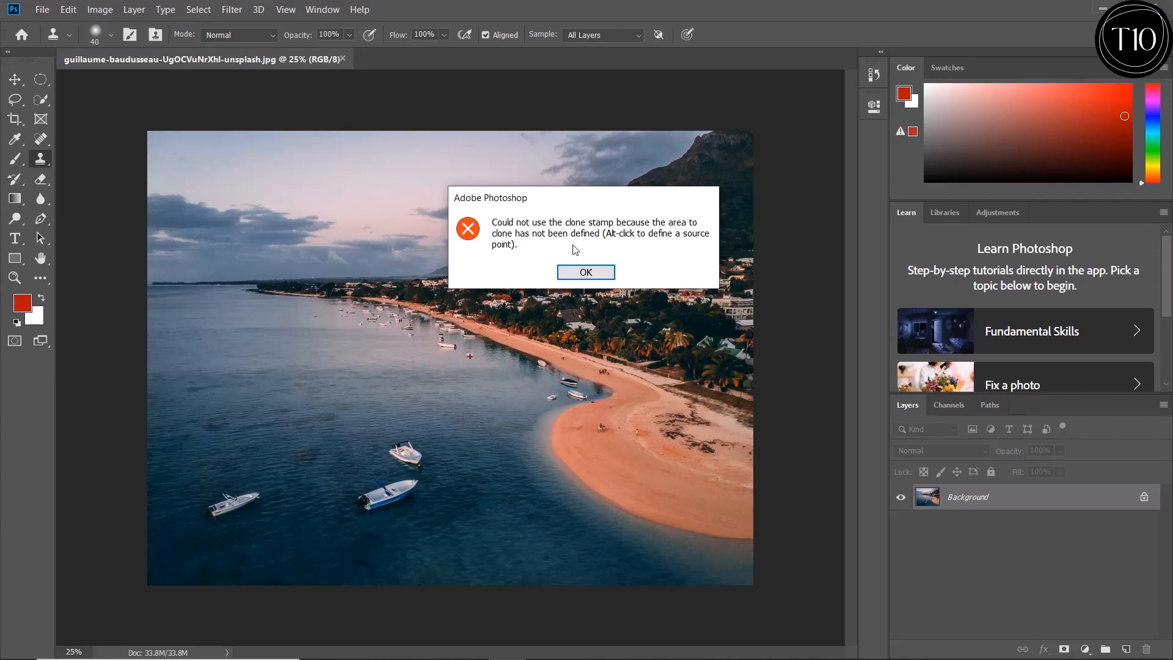
click(573, 272)
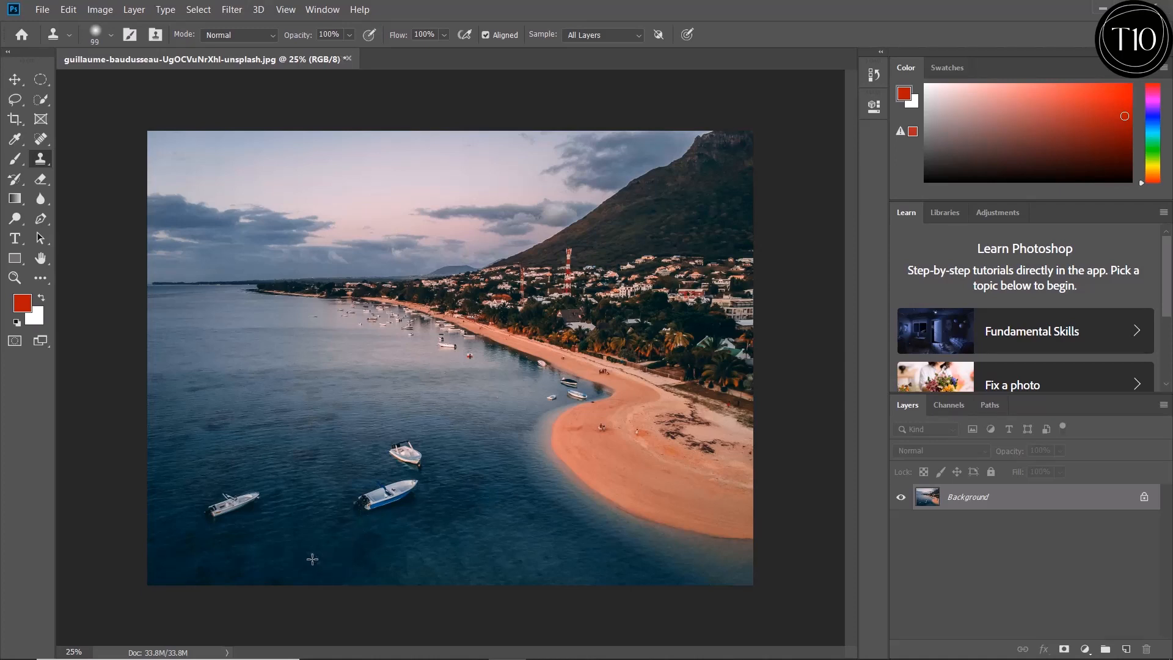
Step: Clone the blue-and-white boat onto the open water below it with a size 99 brush, and undo the cloning
mouse_move(312, 554)
mouse_down()
mouse_move(359, 537)
mouse_move(315, 556)
mouse_move(353, 553)
mouse_up()
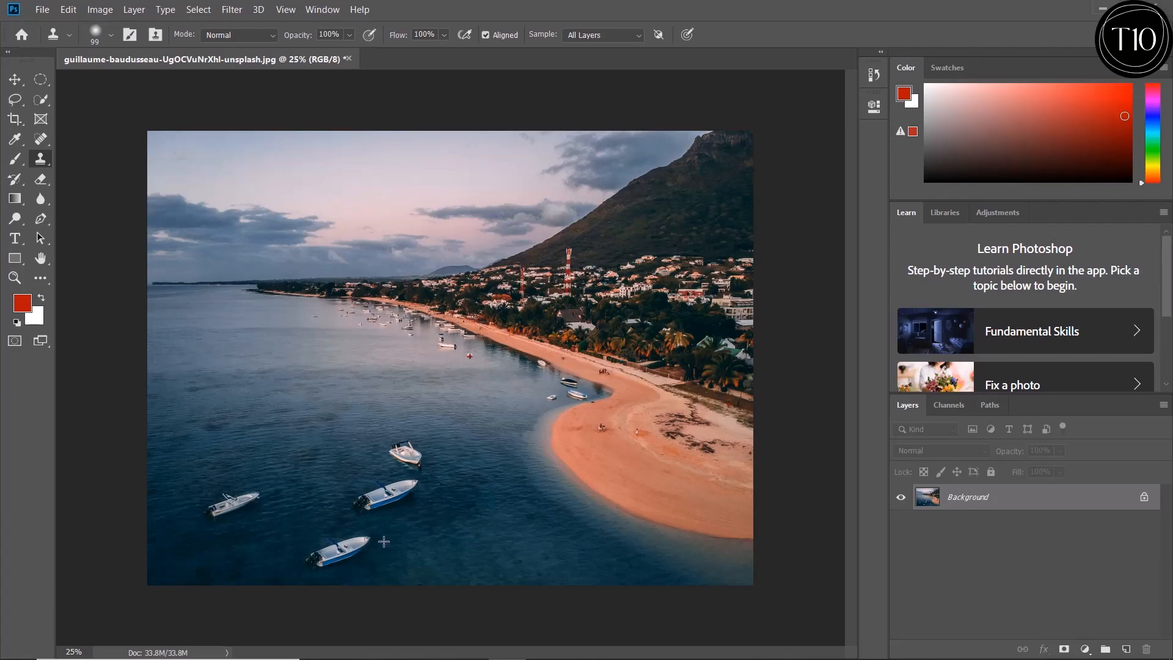
key(z)
key(ctrl+z)
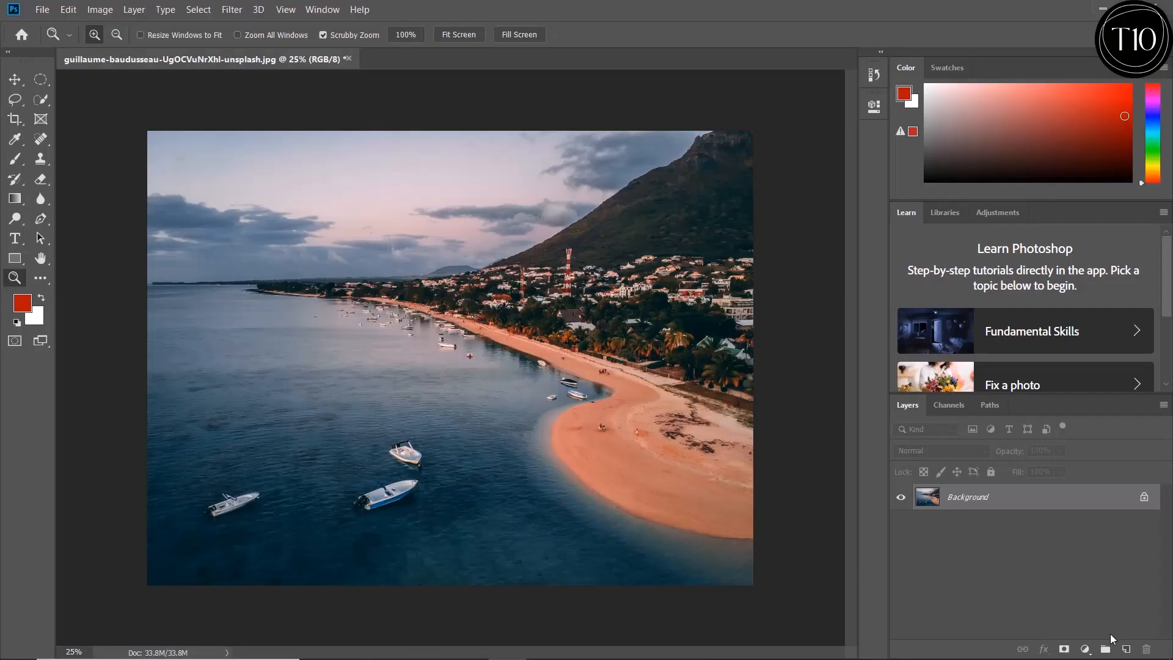
Step: Add a new empty layer above the bay photo's background layer
click(1126, 650)
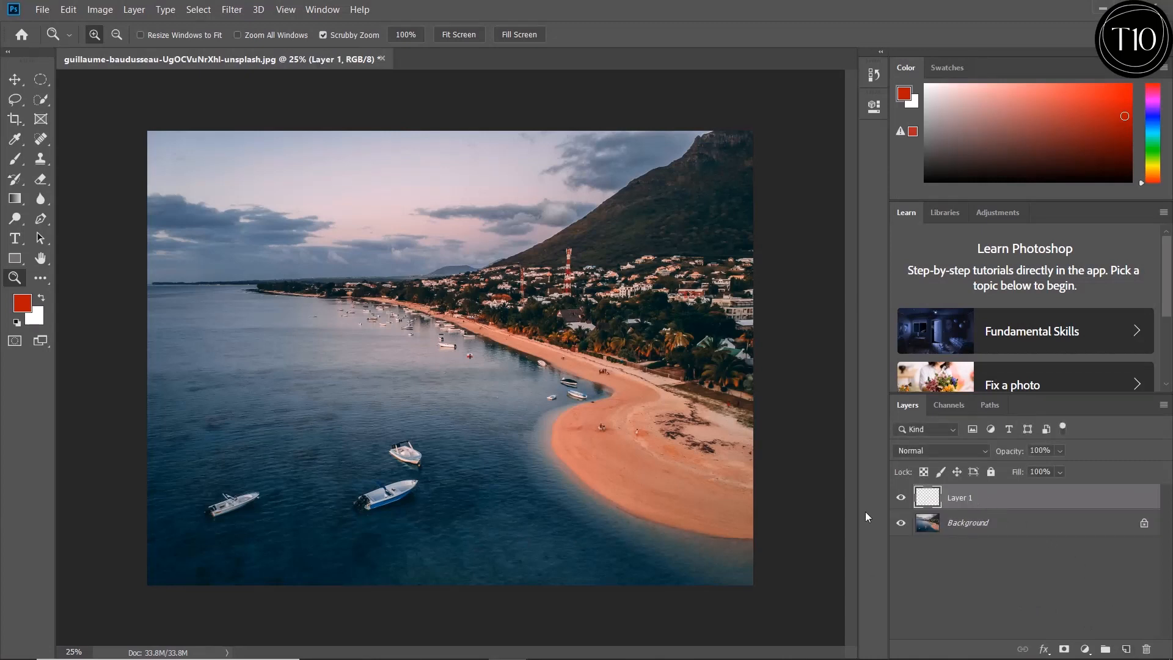
Step: Sample the blue-and-white boat with the Clone Stamp tool and set its sampling to All Layers
click(40, 158)
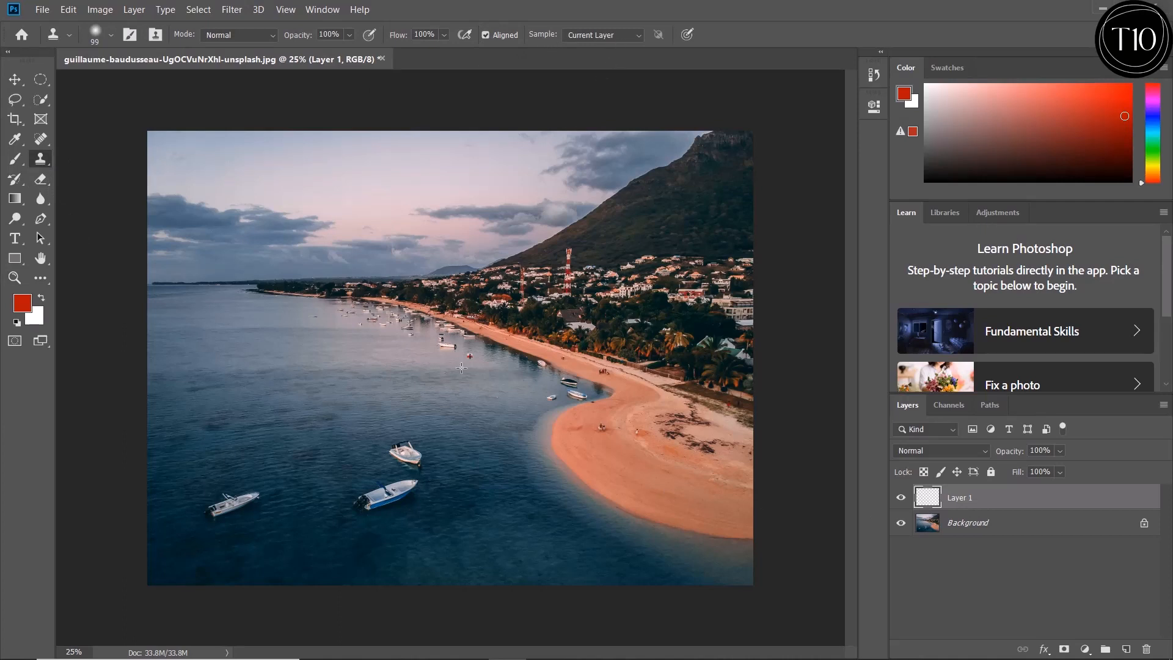
alt+click(365, 502)
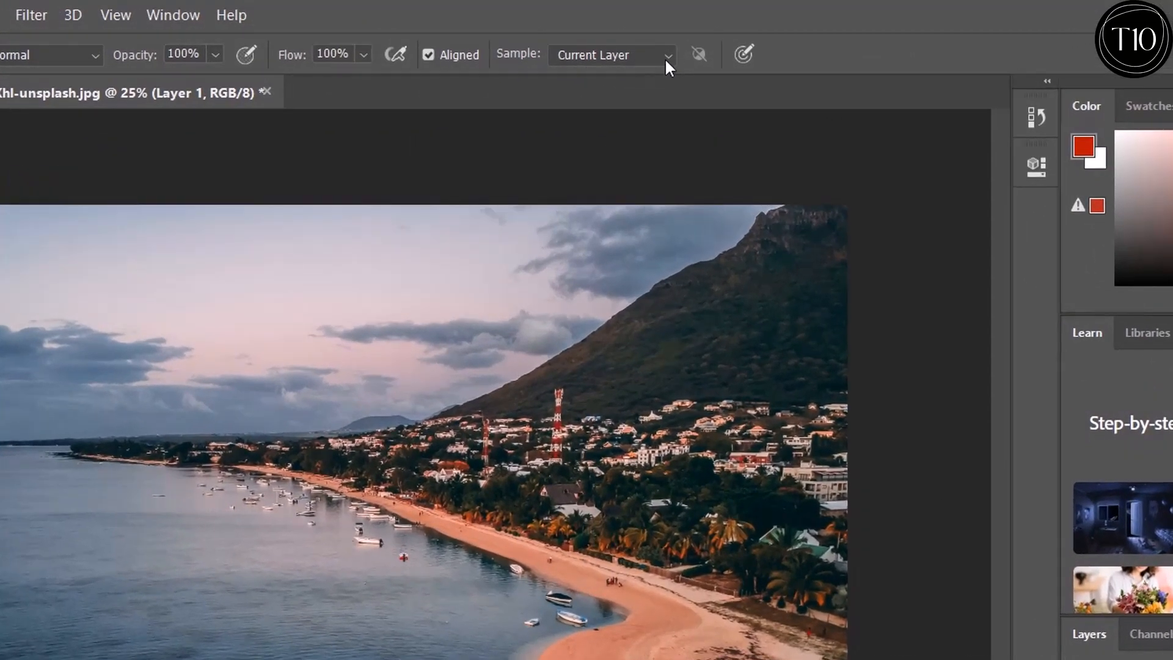
click(669, 58)
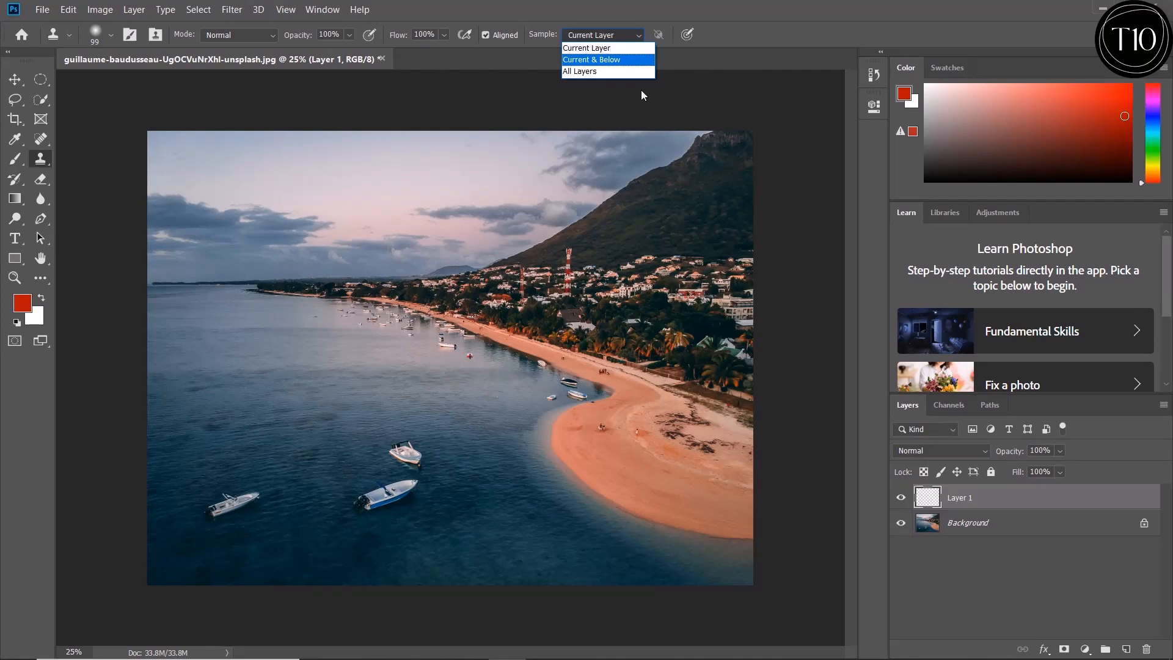
click(613, 71)
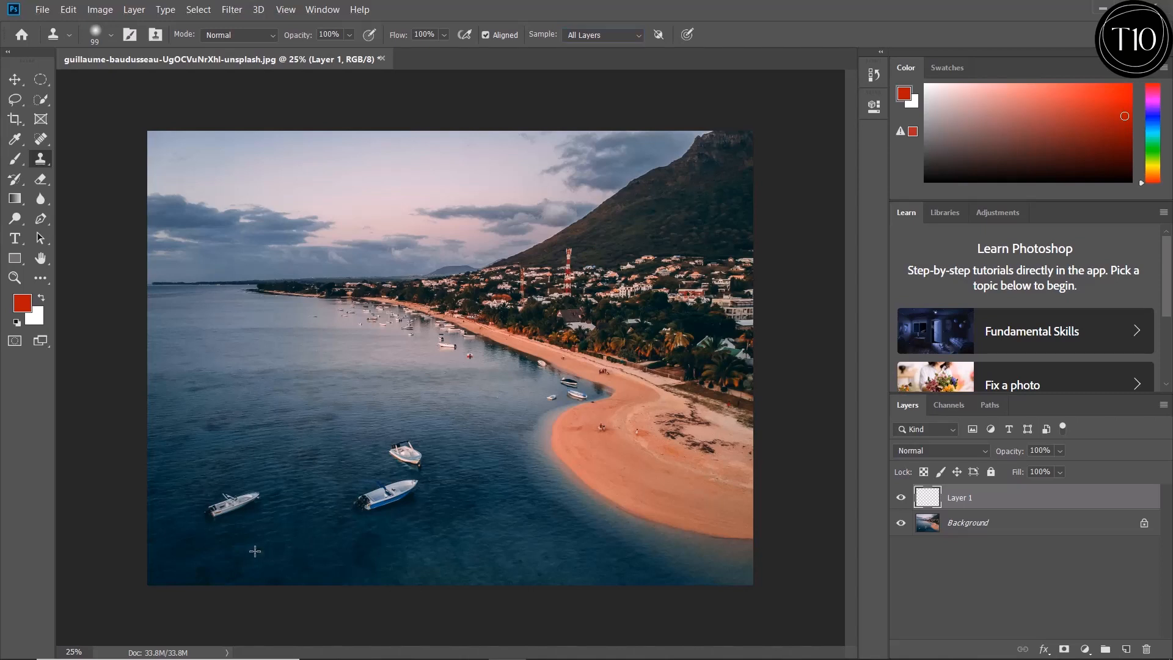
Step: Clone two copies of the blue-and-white boat onto the water below it, and paint out the white boat above it
mouse_move(254, 551)
mouse_down()
mouse_move(315, 525)
mouse_move(285, 553)
mouse_move(246, 552)
mouse_up()
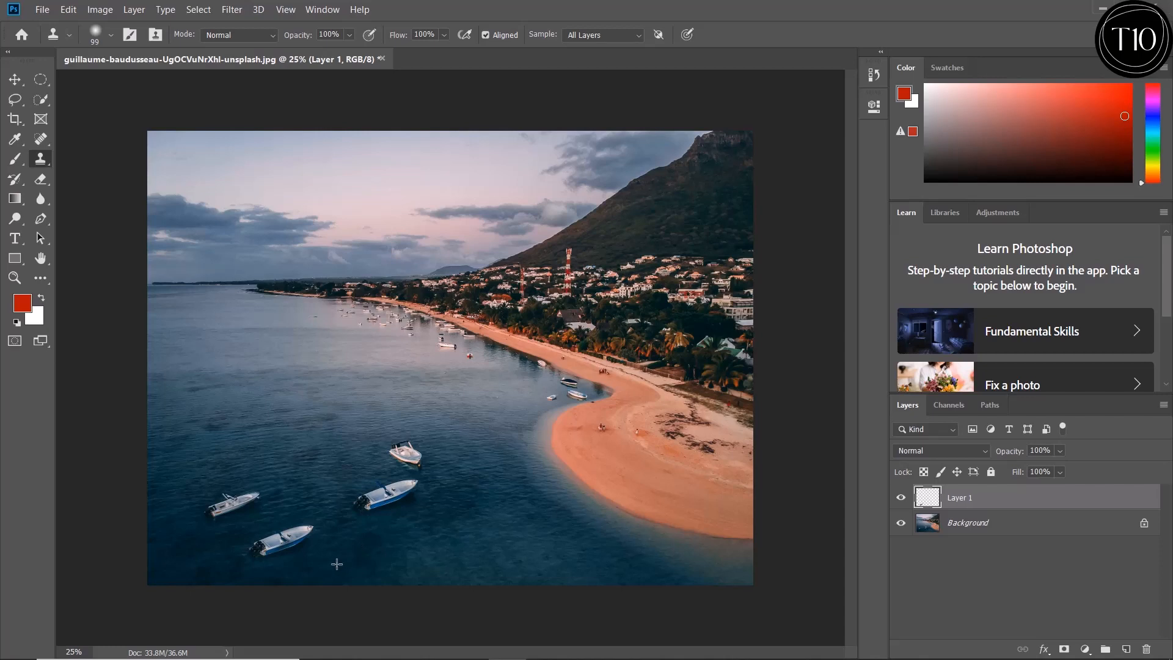
click(332, 566)
drag(333, 566, 356, 553)
drag(356, 553, 329, 562)
mouse_move(319, 562)
mouse_down()
mouse_move(367, 532)
mouse_move(371, 544)
mouse_move(348, 558)
mouse_move(379, 543)
mouse_move(329, 551)
mouse_up()
mouse_move(389, 450)
mouse_down()
mouse_move(419, 462)
mouse_move(401, 455)
mouse_move(409, 446)
mouse_move(421, 459)
mouse_move(410, 466)
mouse_up()
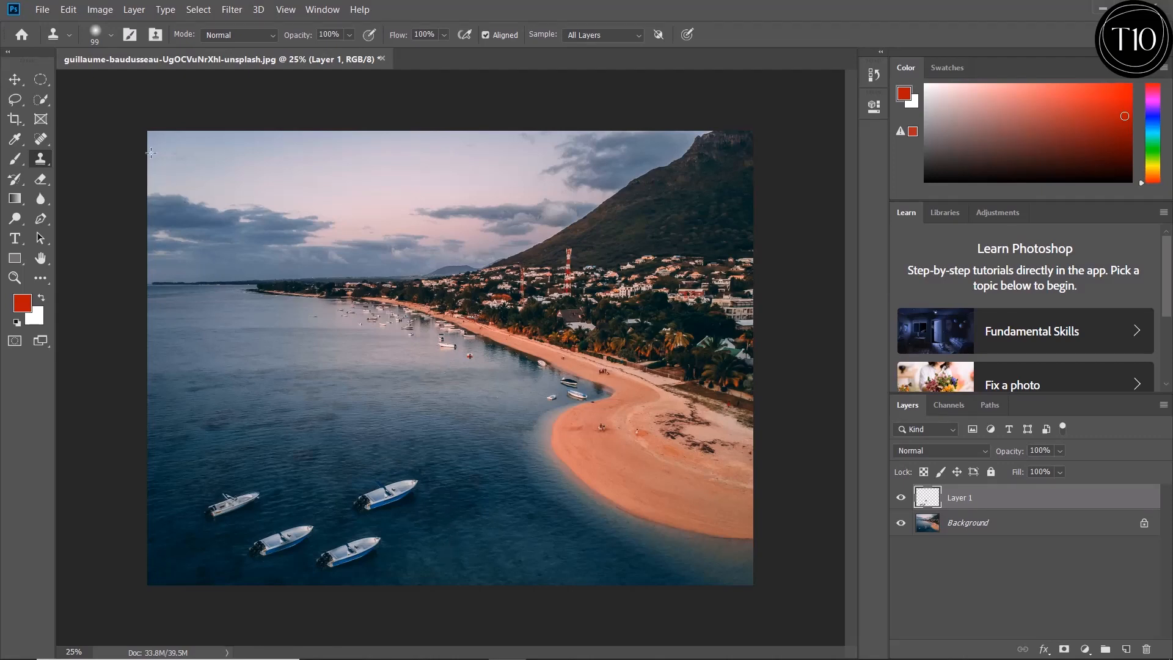
Step: Open the bamboo forest photo with the walking man from the Photoshop folder in Downloads
click(42, 10)
click(60, 38)
click(185, 126)
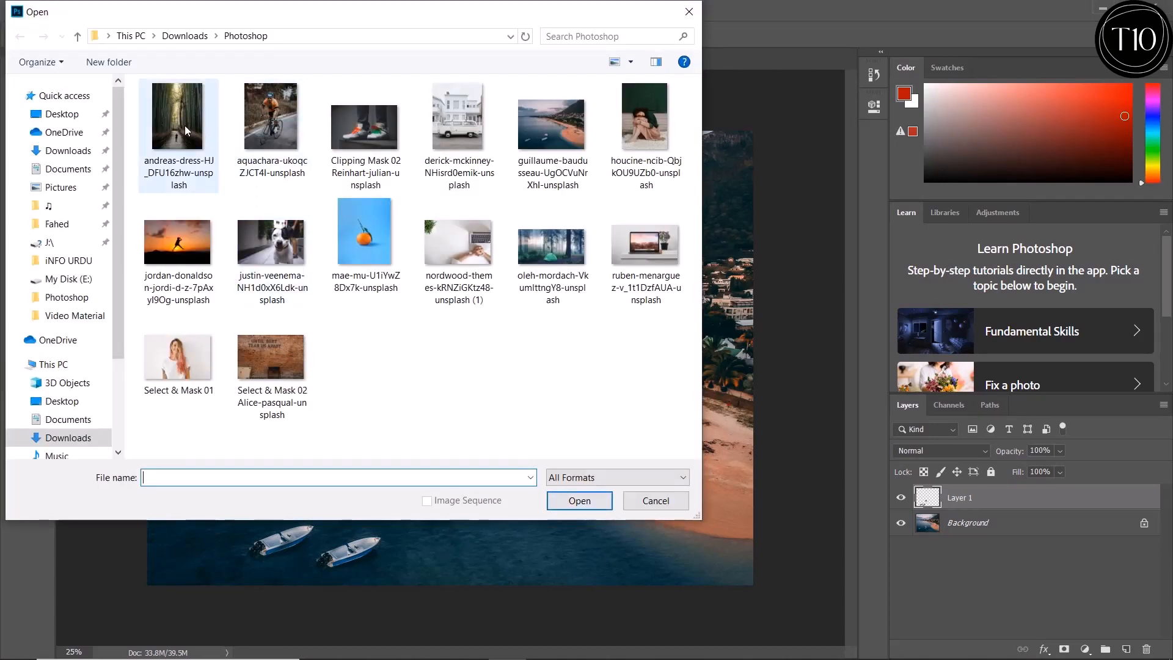
click(578, 501)
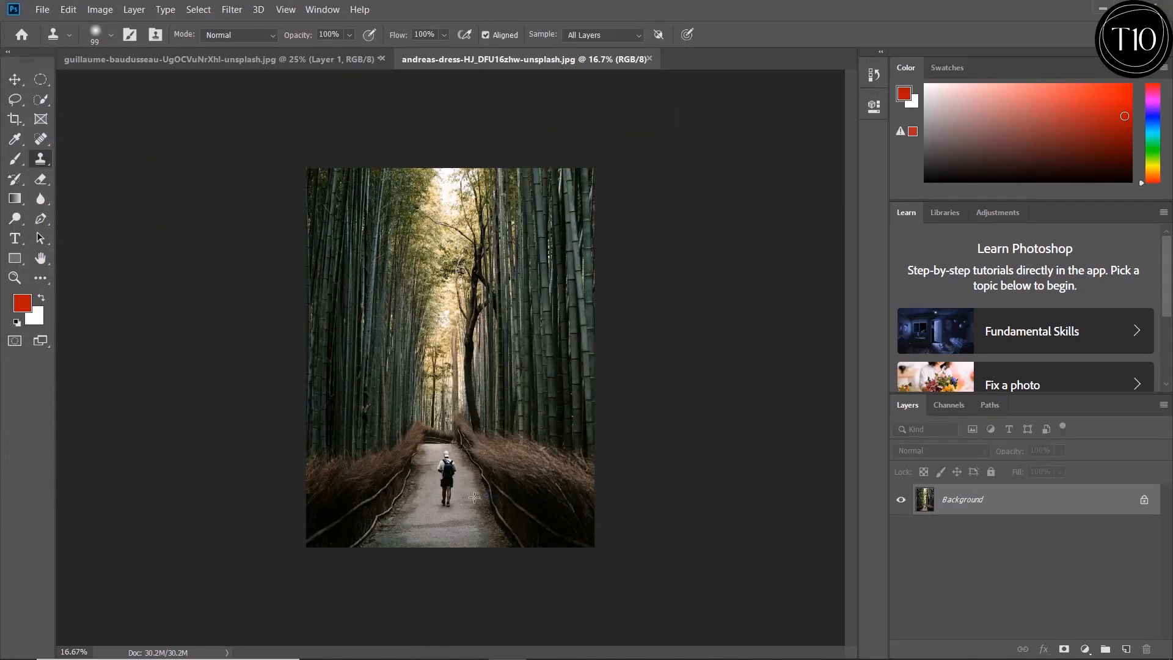
Step: Remove the walking man from the path by cloning nearby pavement over him with the Clone Stamp tool
scroll(446, 504, up, 5)
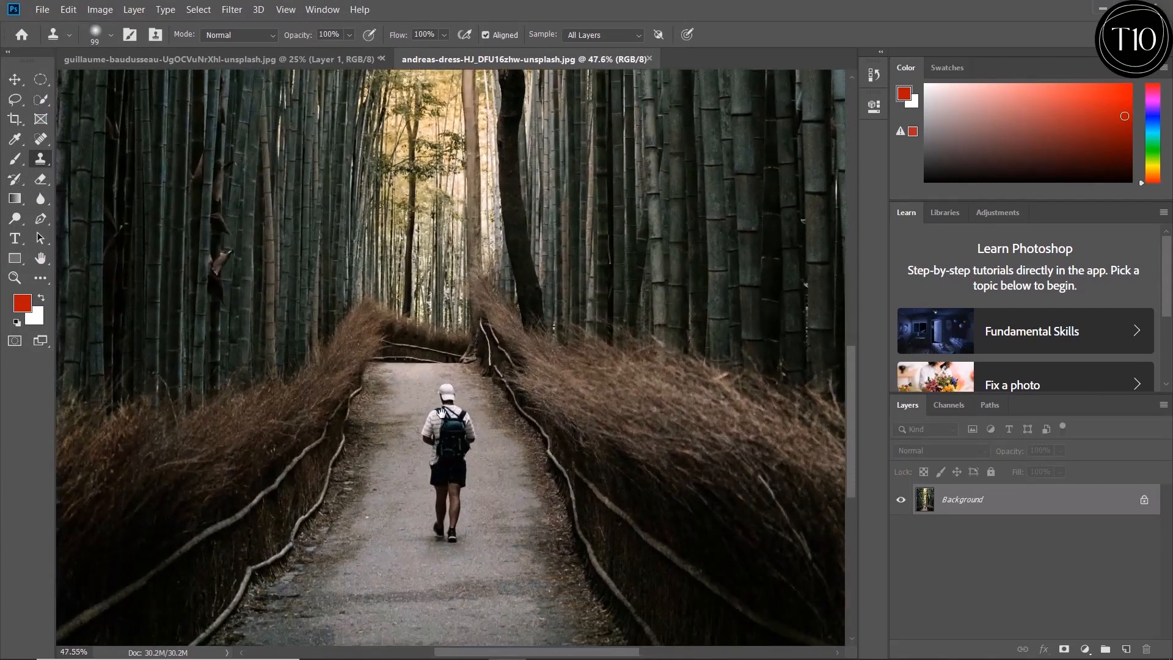
scroll(437, 547, down, 3)
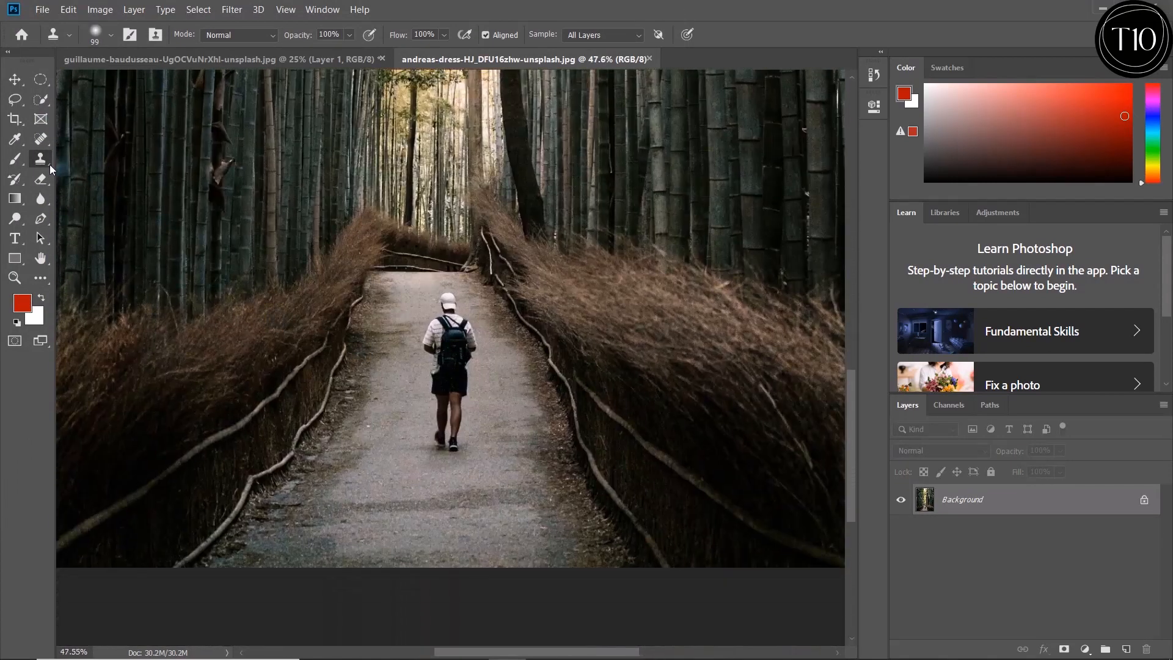
right_click(43, 161)
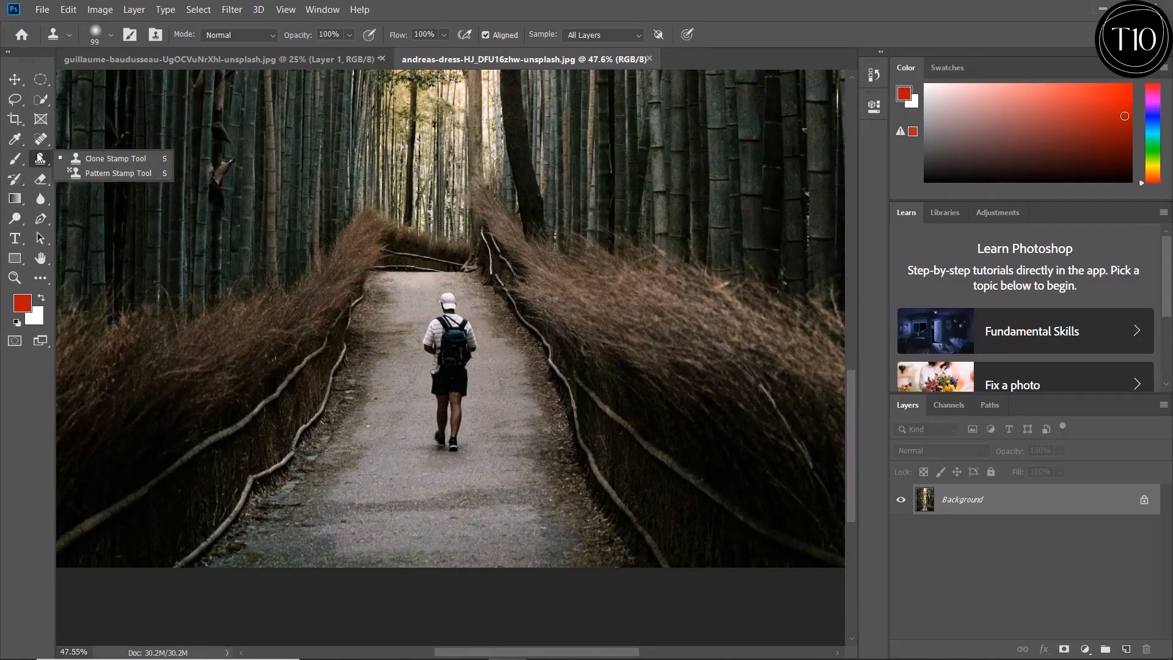
alt+click(385, 478)
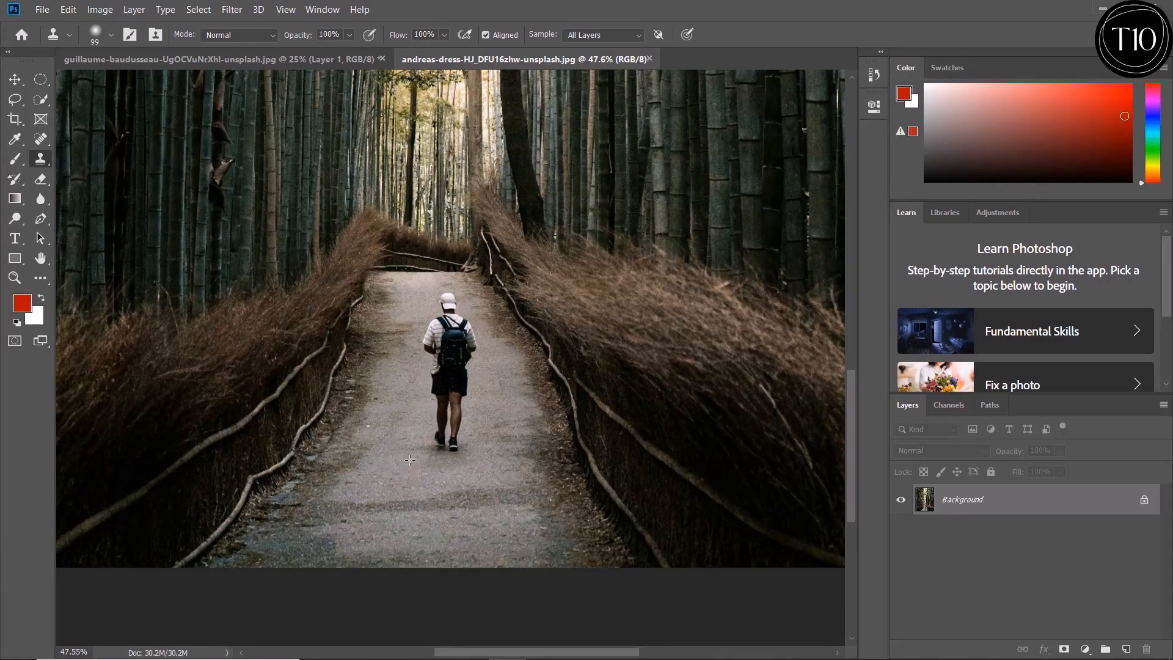
mouse_move(433, 453)
mouse_down()
mouse_move(437, 416)
mouse_move(443, 451)
mouse_move(451, 416)
mouse_move(456, 436)
mouse_move(434, 367)
mouse_move(429, 398)
mouse_move(445, 400)
mouse_move(464, 374)
mouse_move(467, 390)
mouse_move(474, 366)
mouse_move(445, 371)
mouse_up()
alt+click(433, 451)
click(441, 402)
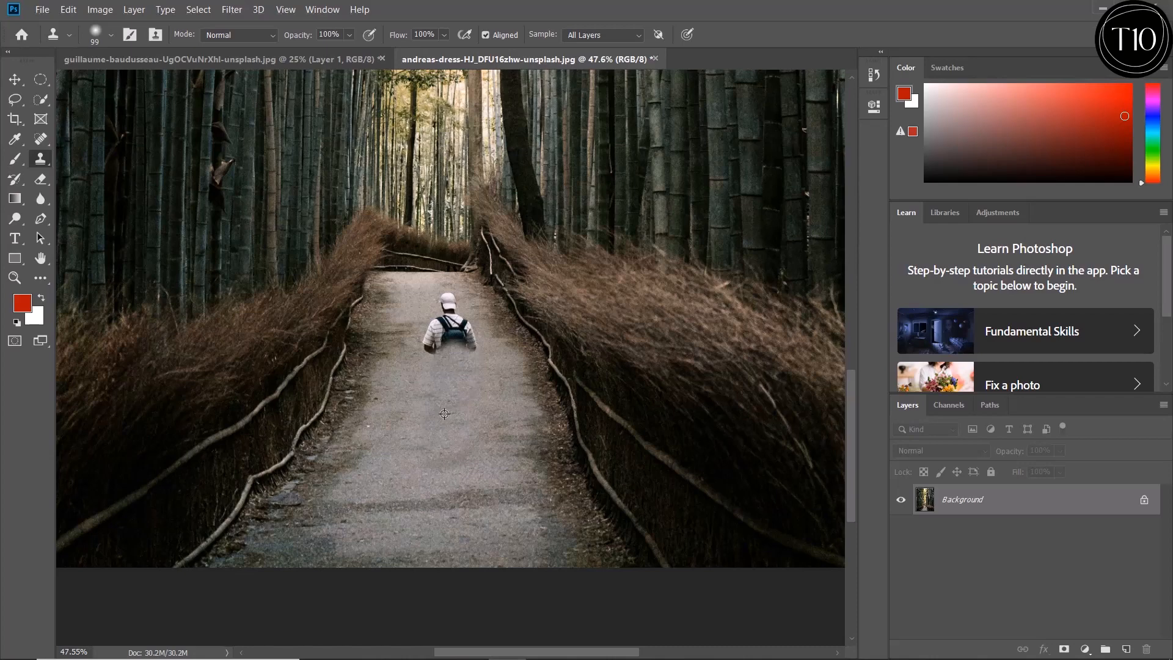
alt+click(441, 396)
mouse_move(435, 358)
mouse_down()
mouse_move(474, 349)
mouse_move(468, 326)
mouse_move(441, 339)
mouse_move(431, 332)
mouse_move(461, 319)
mouse_move(446, 305)
mouse_move(445, 336)
mouse_move(447, 302)
mouse_move(452, 325)
mouse_move(451, 300)
mouse_up()
alt+click(449, 374)
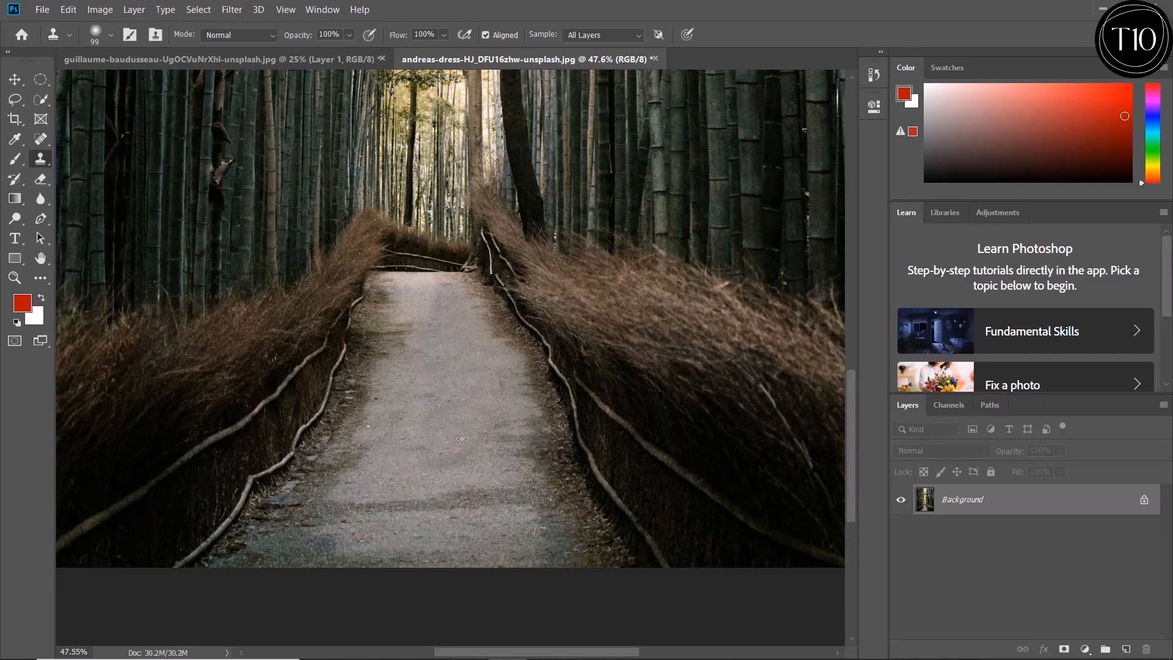
Step: Show the Clone Source settings and activate the second clone source
click(323, 11)
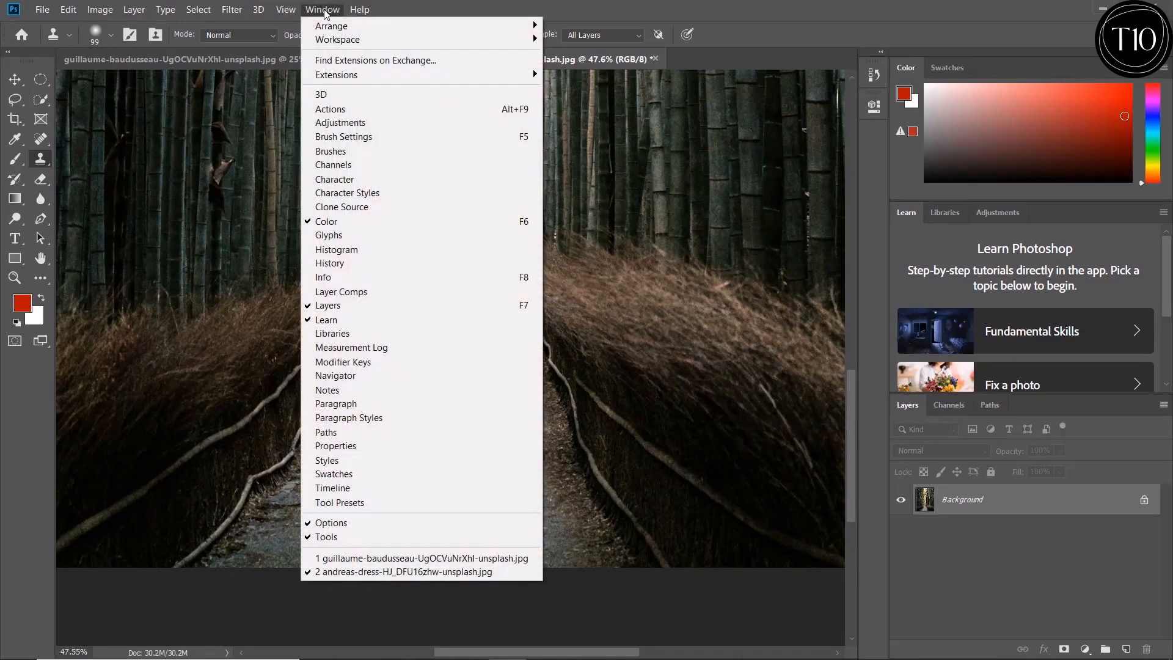
click(384, 209)
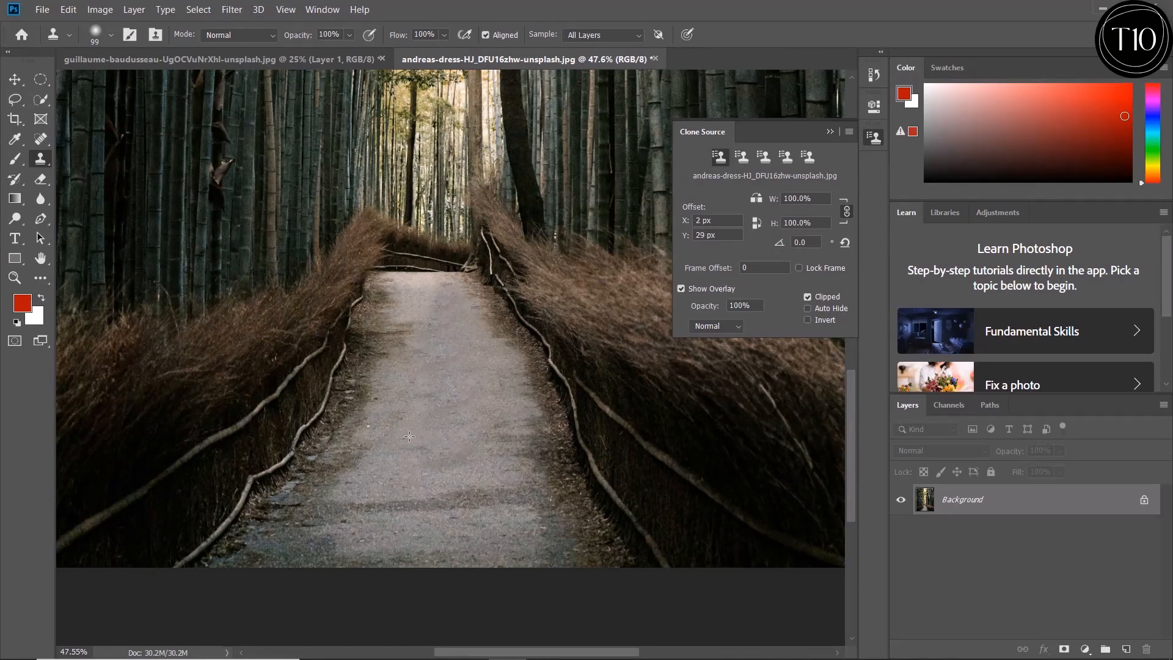
click(745, 160)
Step: Clone the bamboo stems beside the curved dark trunk over its lower part using the second clone source
scroll(520, 240, down, 2)
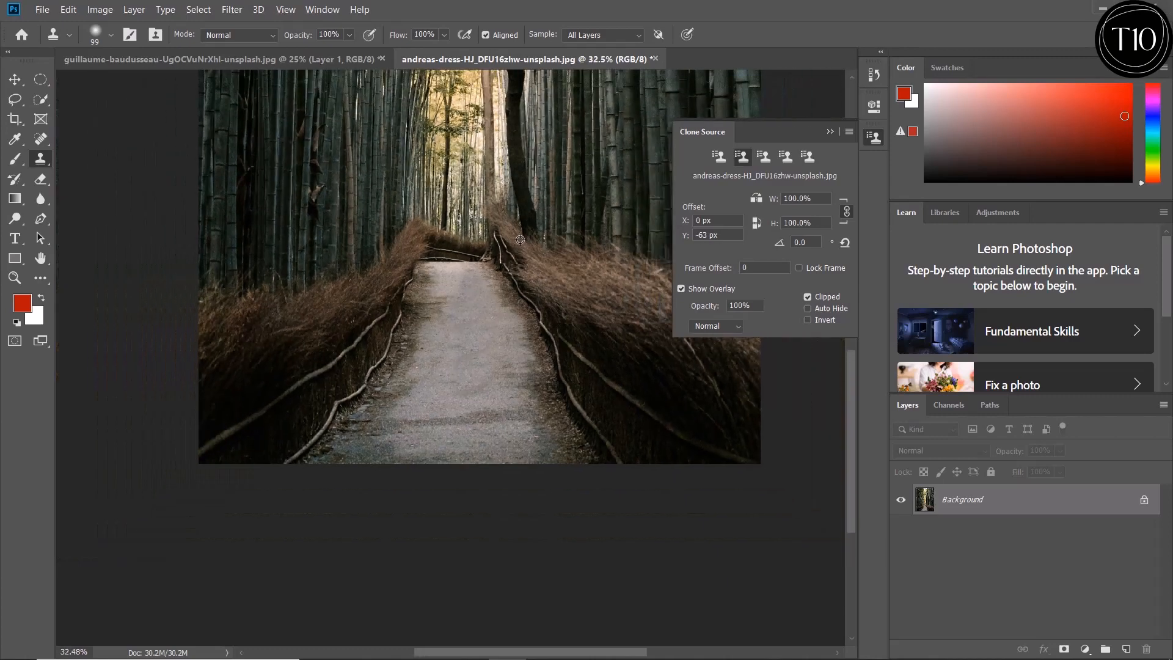
drag(516, 257, 498, 433)
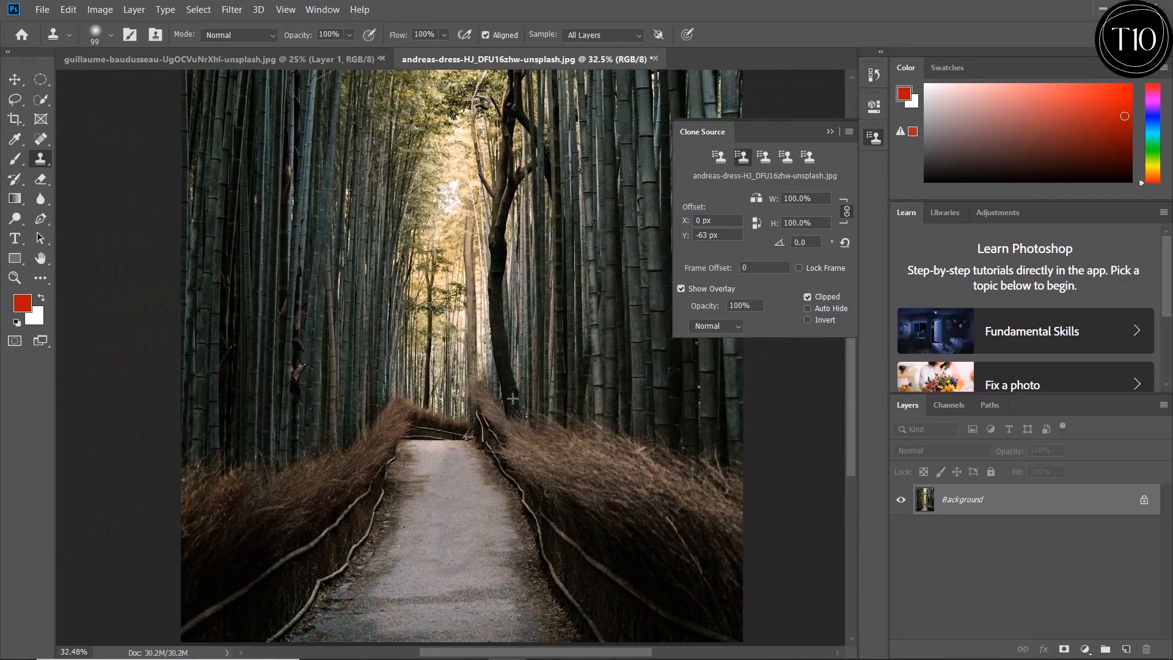
alt+click(561, 417)
mouse_move(519, 416)
mouse_down()
mouse_move(508, 336)
mouse_move(520, 330)
mouse_move(504, 348)
mouse_move(502, 279)
mouse_move(518, 306)
mouse_move(519, 288)
mouse_move(508, 233)
mouse_up()
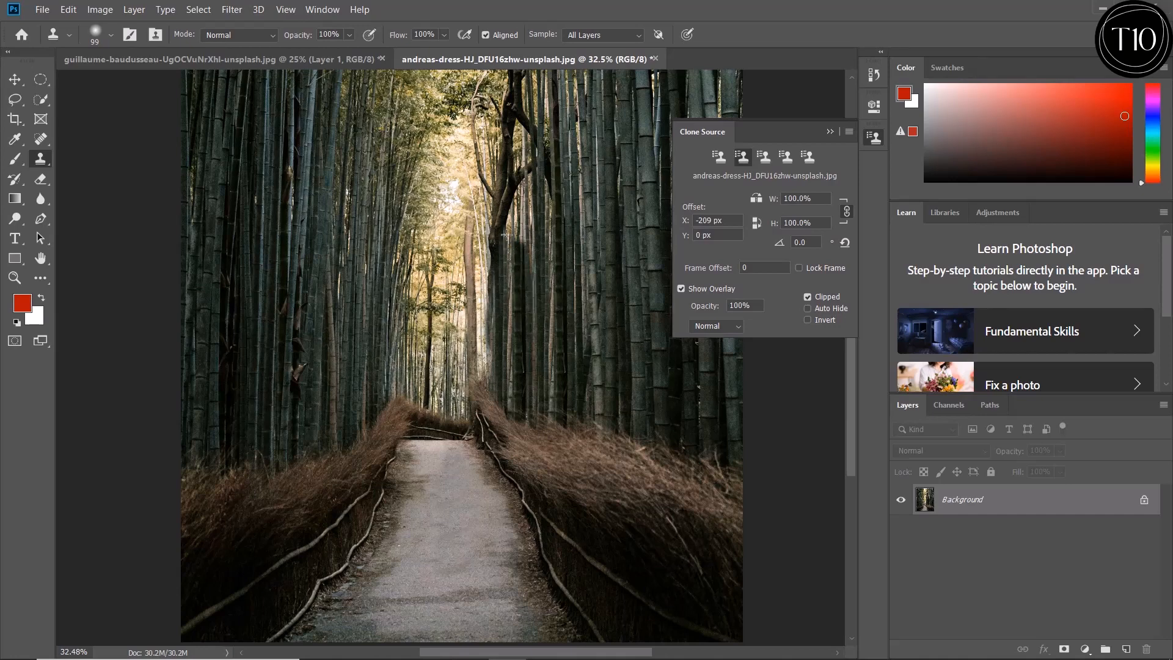
Step: Paint the path texture onto the bamboo from the first clone source, and undo it together with the trunk cloning
click(719, 157)
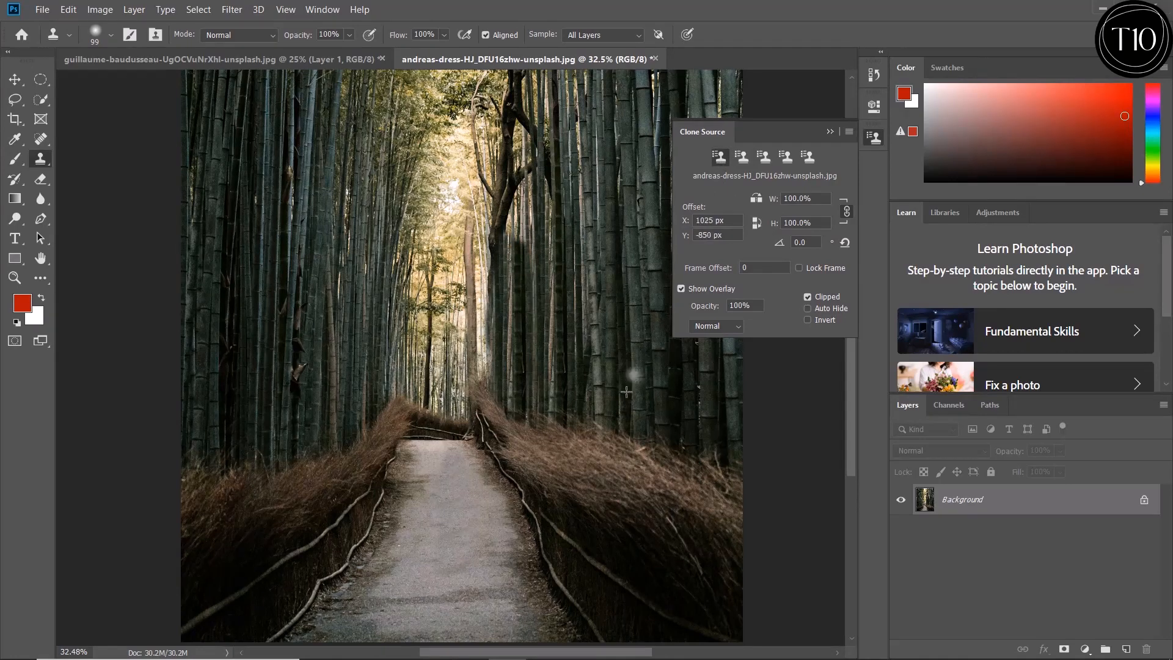
mouse_move(616, 360)
mouse_down()
mouse_move(612, 416)
mouse_move(602, 328)
mouse_move(602, 394)
mouse_move(606, 348)
mouse_move(597, 367)
mouse_move(585, 351)
mouse_move(600, 340)
mouse_move(579, 366)
mouse_move(599, 397)
mouse_move(591, 429)
mouse_move(584, 376)
mouse_move(580, 426)
mouse_move(575, 369)
mouse_up()
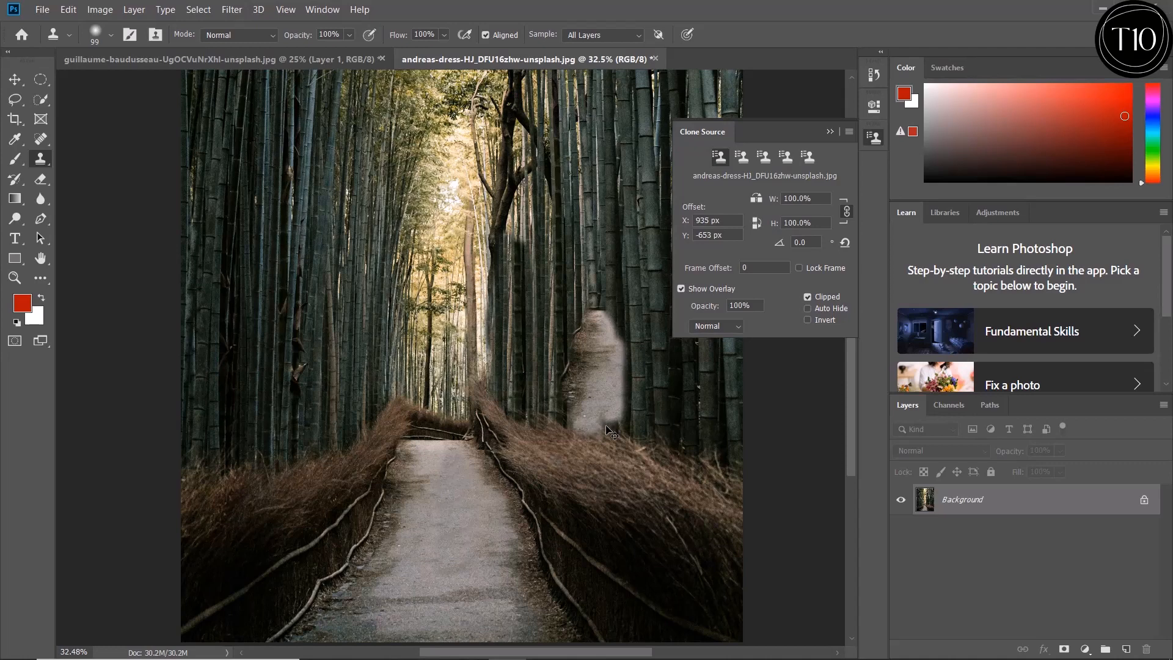
key(ctrl+z)
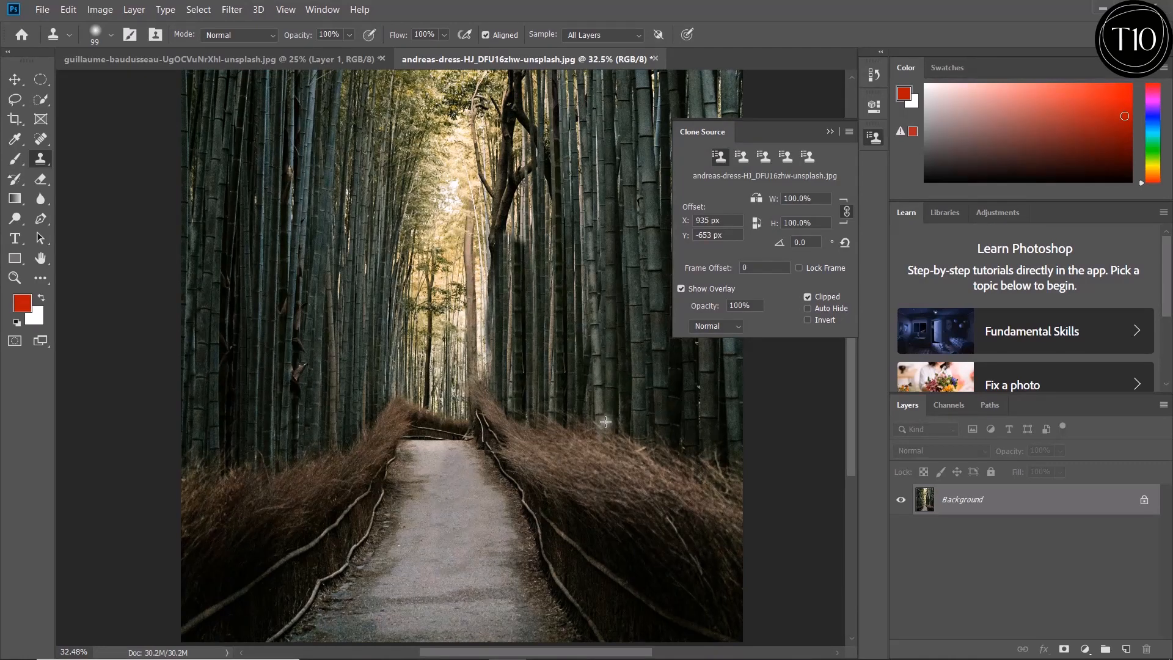
key(ctrl+z)
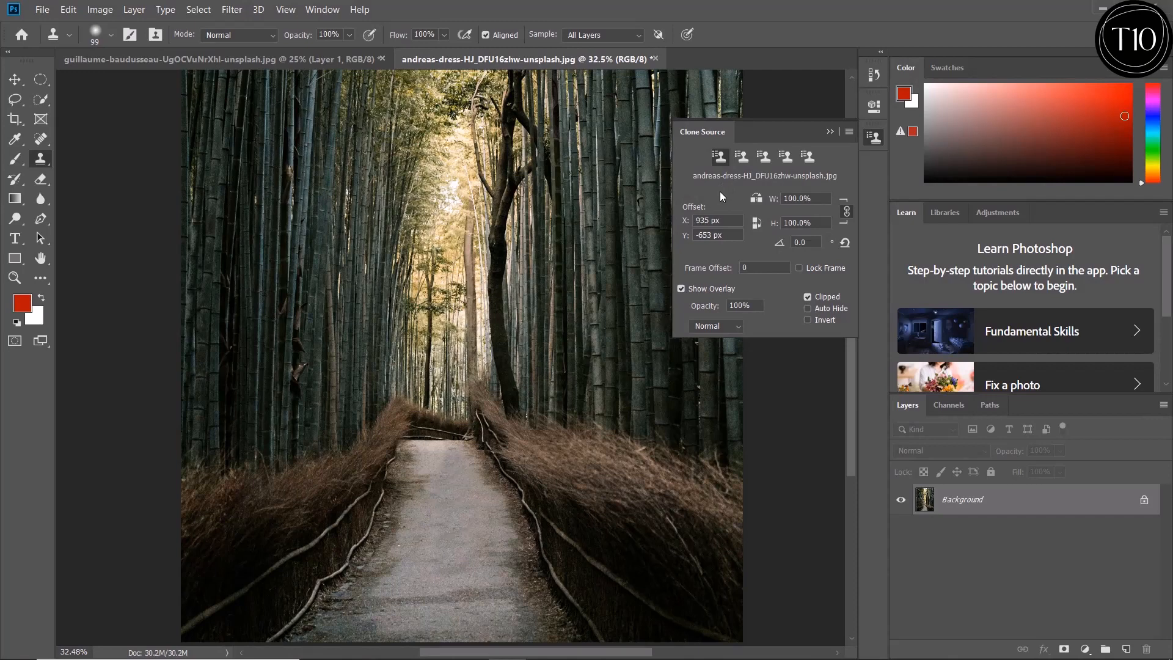
Step: Open the black-and-white dog photo and add a new empty layer above its background
click(42, 9)
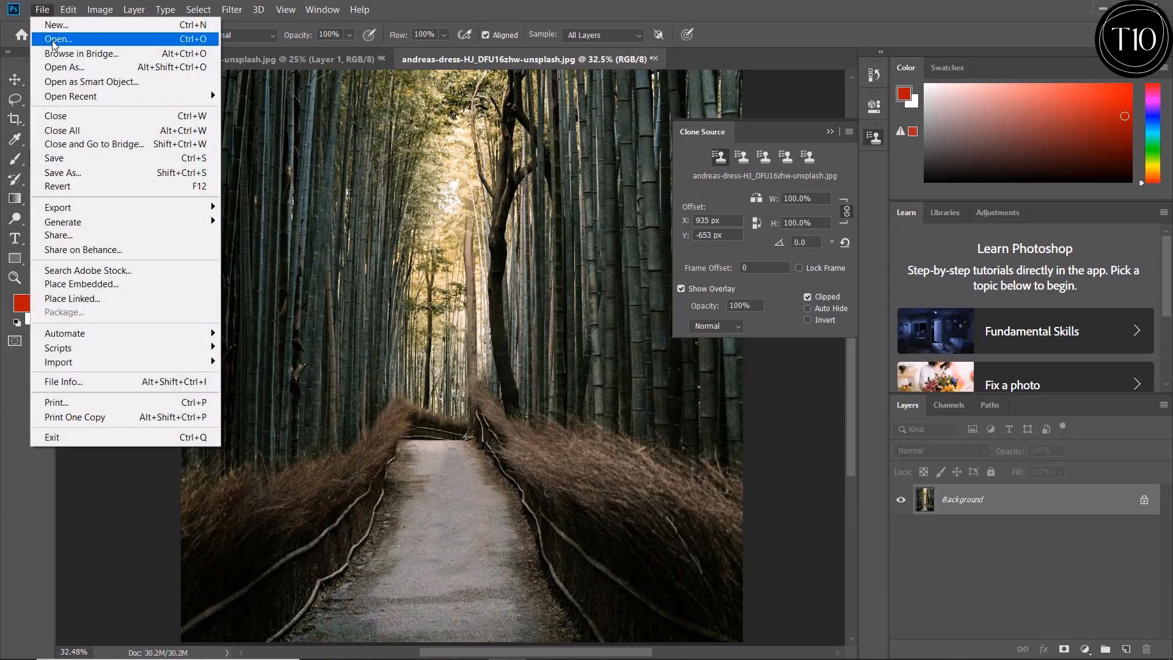
click(55, 39)
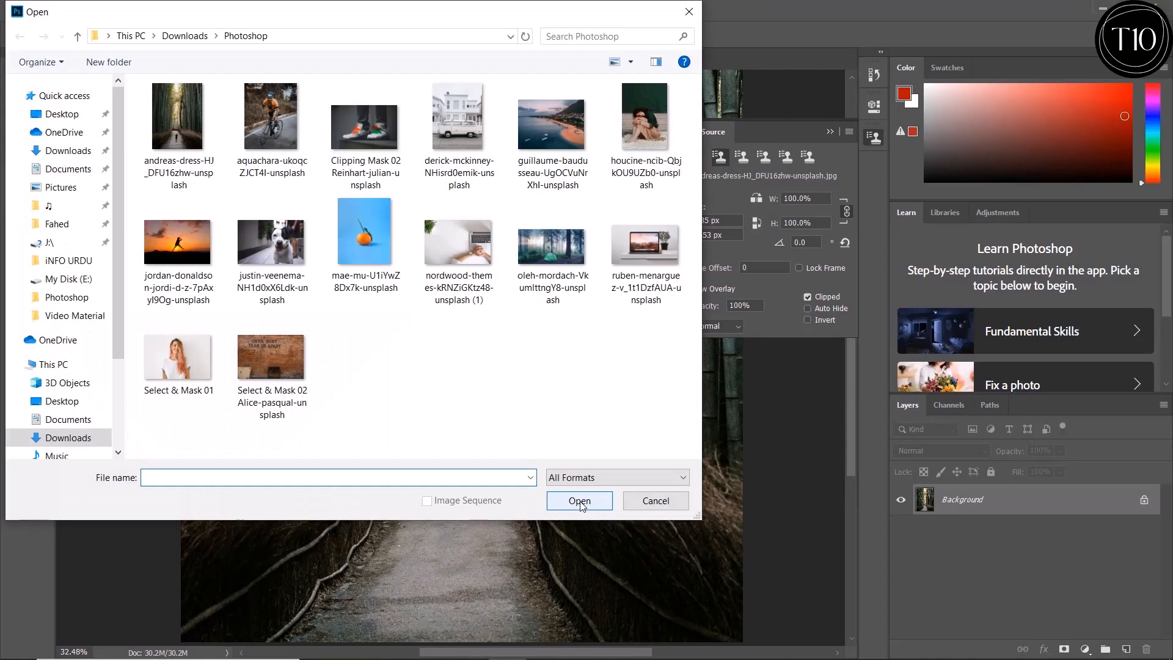
click(295, 265)
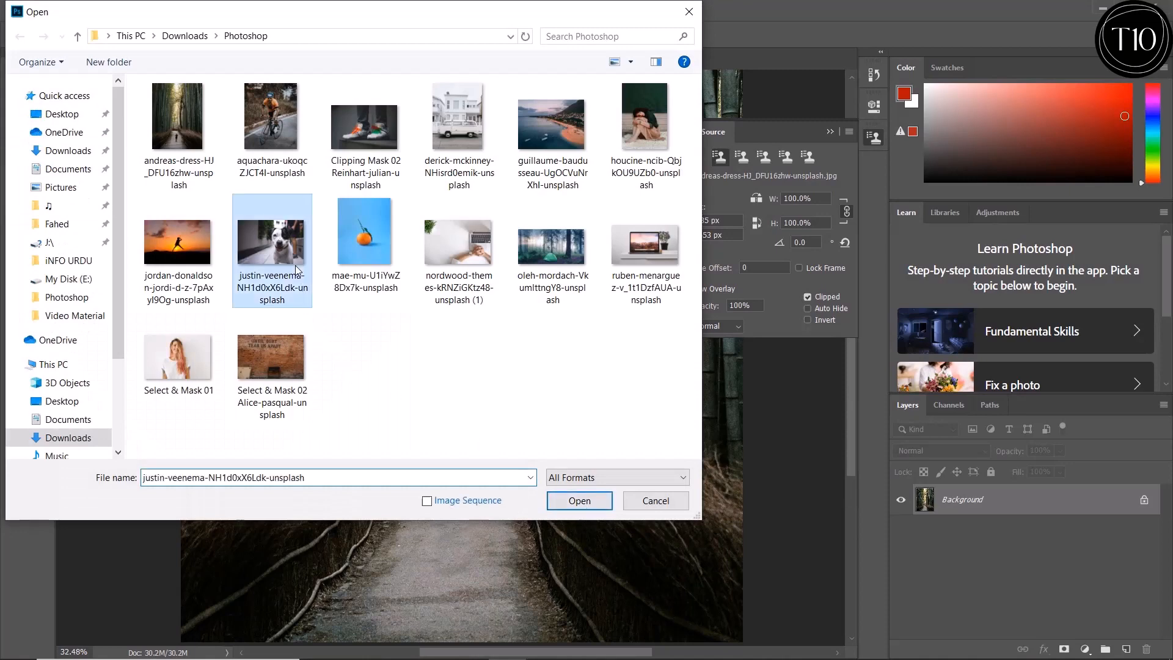
click(560, 499)
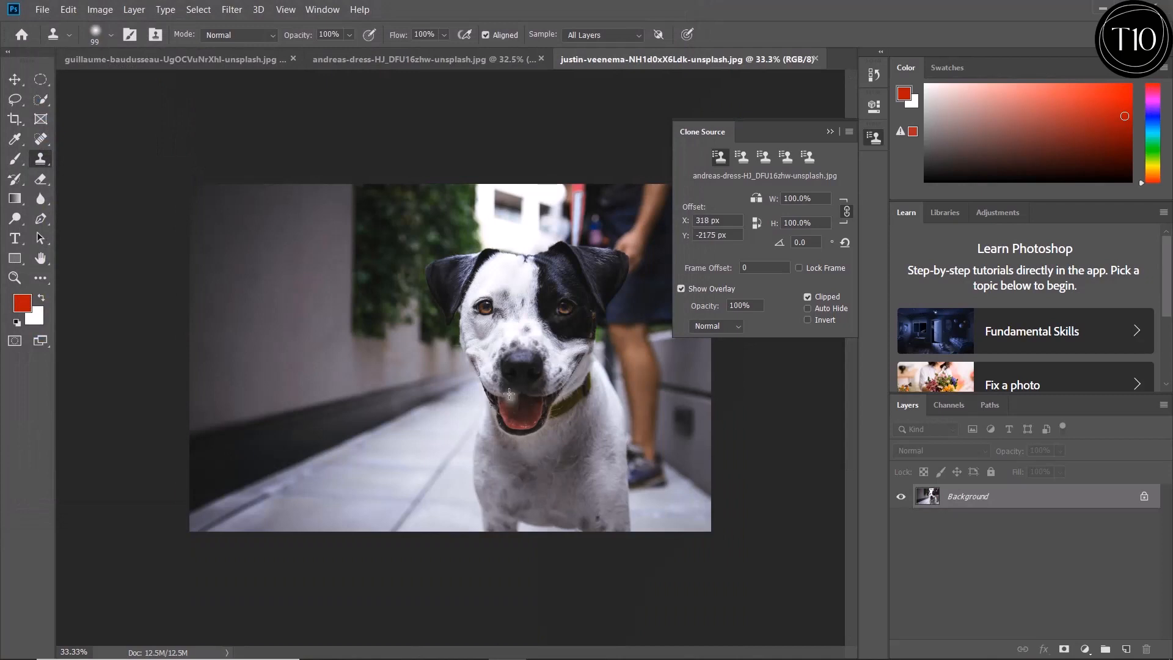
scroll(504, 383, up, 1)
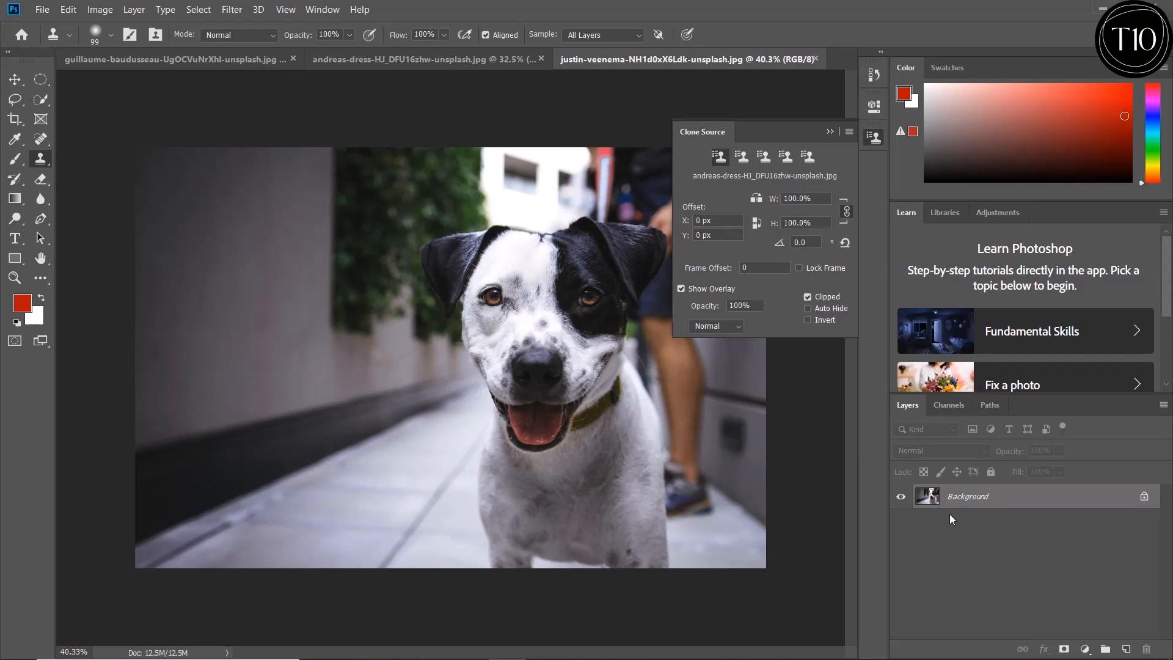
click(1127, 649)
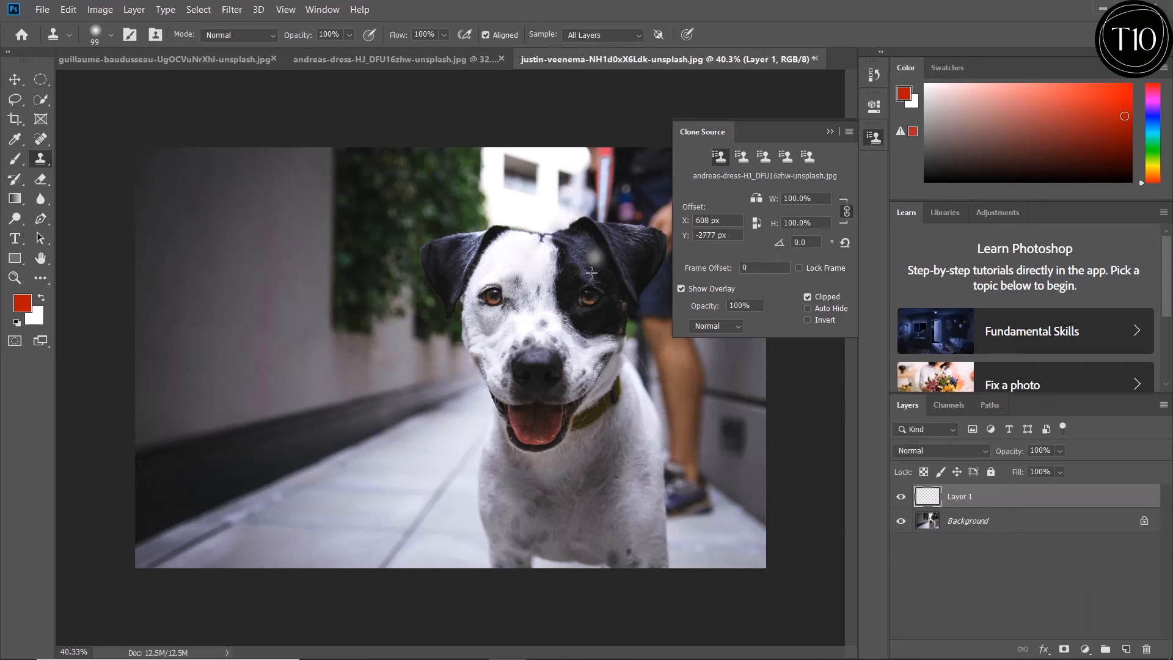
Step: Clone the dog's black eye patch unflipped onto the white side of its face, and undo the cloning
click(589, 296)
alt+click(589, 296)
mouse_move(491, 296)
mouse_down()
mouse_move(499, 271)
mouse_move(485, 317)
mouse_move(469, 292)
mouse_move(484, 292)
mouse_move(468, 303)
mouse_move(501, 284)
mouse_move(508, 312)
mouse_move(512, 273)
mouse_move(495, 298)
mouse_move(513, 290)
mouse_move(504, 329)
mouse_move(488, 318)
mouse_move(503, 318)
mouse_move(484, 343)
mouse_move(501, 312)
mouse_move(499, 334)
mouse_move(480, 339)
mouse_move(471, 319)
mouse_move(569, 323)
mouse_move(586, 290)
mouse_move(575, 320)
mouse_move(558, 300)
mouse_move(581, 272)
mouse_move(614, 262)
mouse_move(585, 280)
mouse_move(484, 269)
mouse_move(502, 243)
mouse_move(504, 263)
mouse_move(500, 246)
mouse_move(518, 257)
mouse_move(524, 302)
mouse_move(559, 307)
mouse_move(579, 337)
mouse_move(624, 340)
mouse_move(523, 316)
mouse_move(496, 352)
mouse_move(467, 345)
mouse_move(498, 349)
mouse_up()
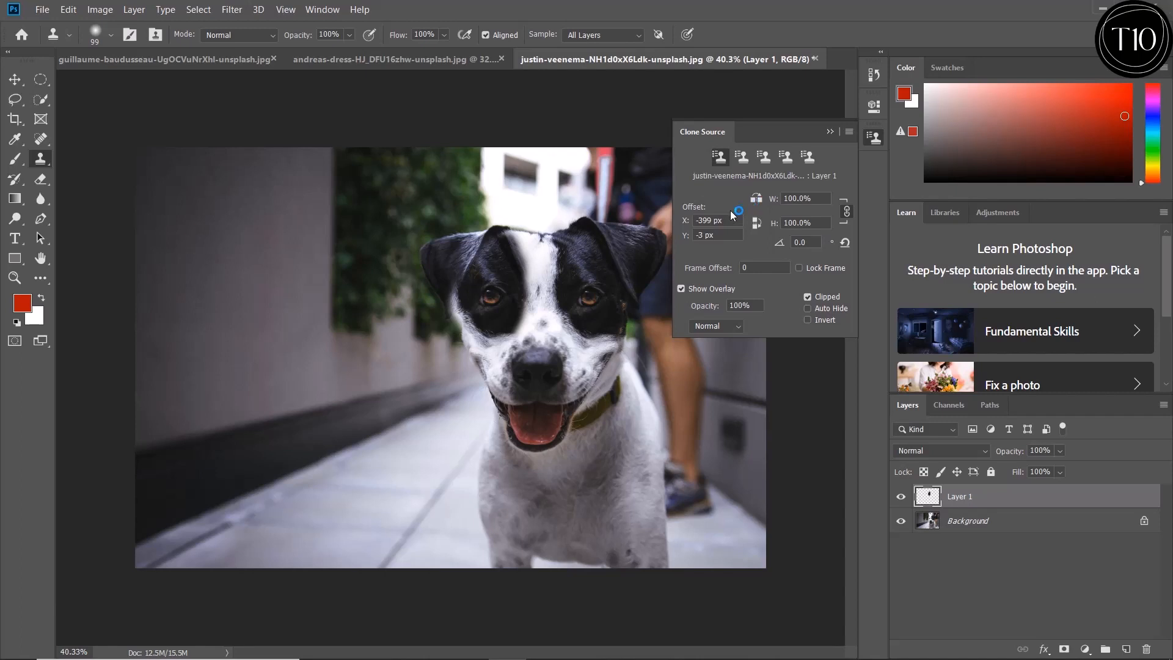
key(ctrl+z)
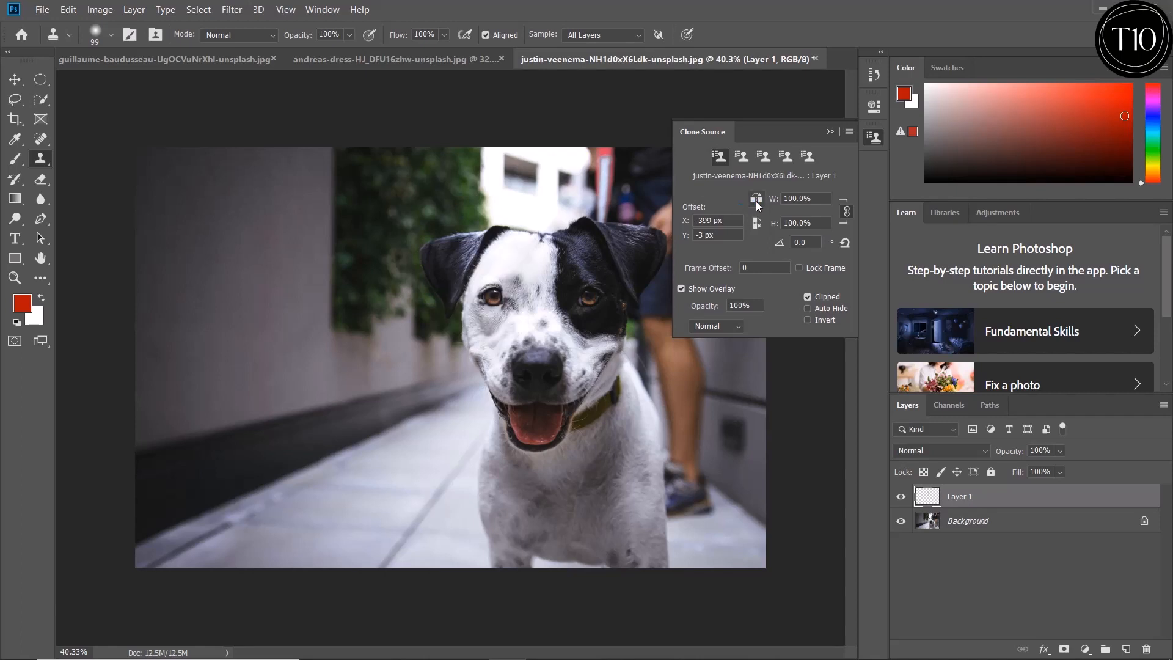
Step: Flip the clone source horizontally and clone the black eye patch onto the white side of the dog's face
alt+click(590, 296)
mouse_move(493, 297)
mouse_down()
mouse_move(493, 266)
mouse_move(503, 273)
mouse_move(474, 290)
mouse_move(498, 276)
mouse_move(509, 303)
mouse_move(494, 257)
mouse_move(511, 264)
mouse_move(496, 246)
mouse_move(479, 251)
mouse_move(512, 247)
mouse_move(500, 257)
mouse_move(488, 244)
mouse_move(506, 237)
mouse_move(523, 256)
mouse_move(517, 315)
mouse_up()
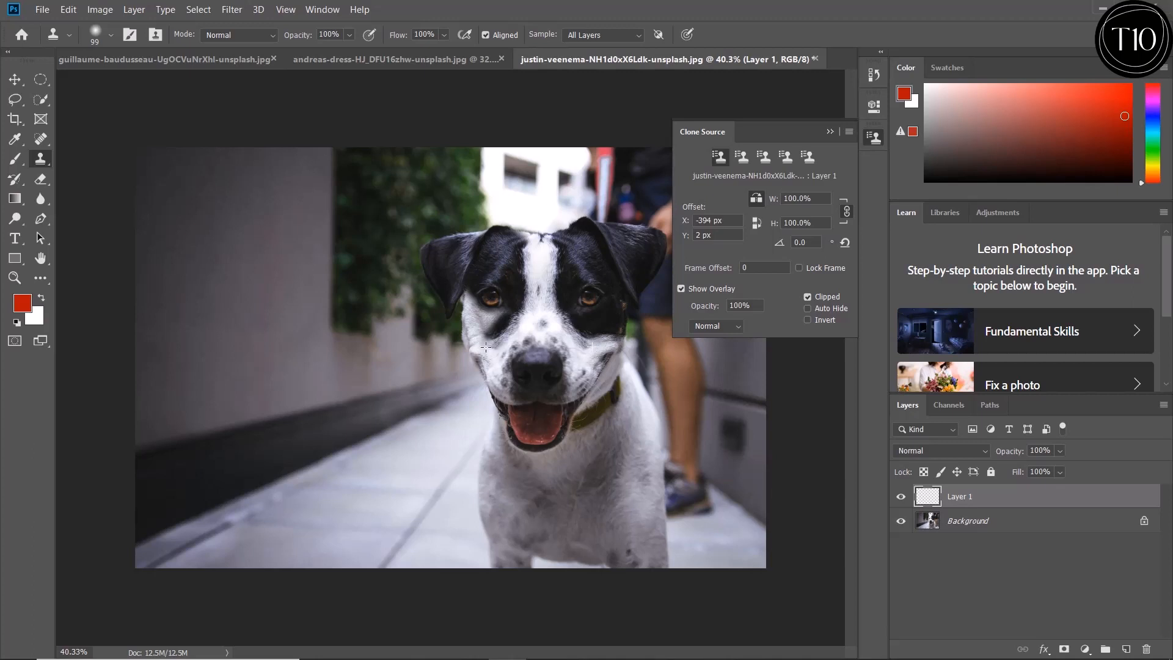
drag(486, 347, 507, 308)
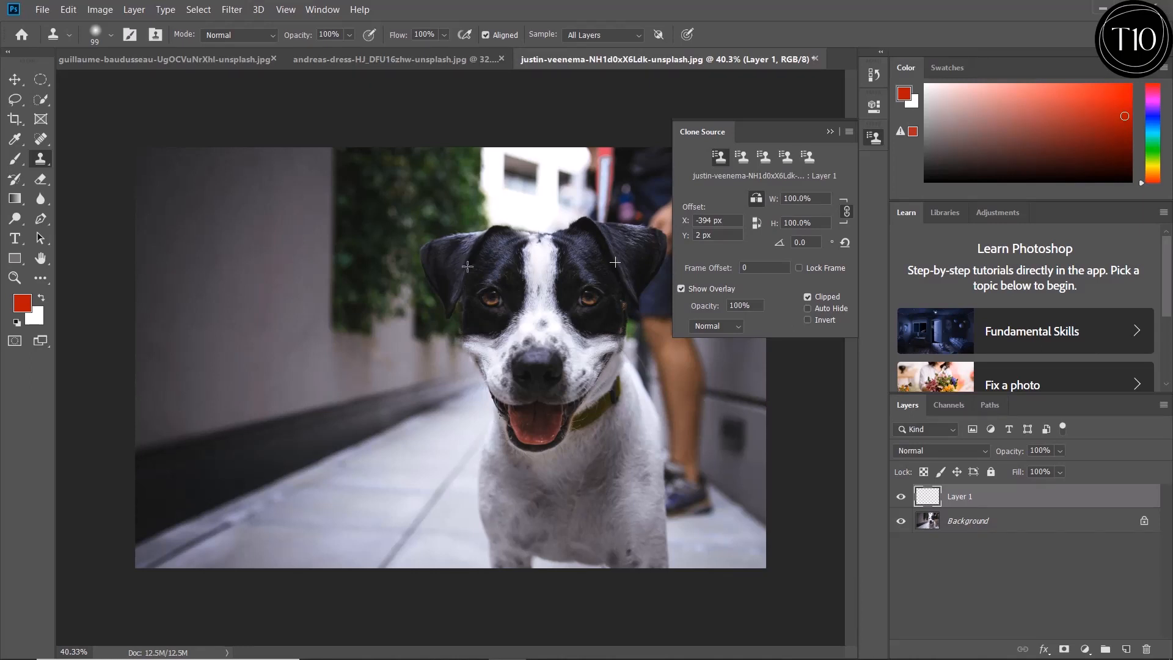
drag(467, 266, 468, 267)
Step: Scale the flipped clone source to 56% and clone a small boat onto the water above the leftmost boat in the beach photo
click(777, 202)
drag(777, 202, 742, 199)
click(174, 60)
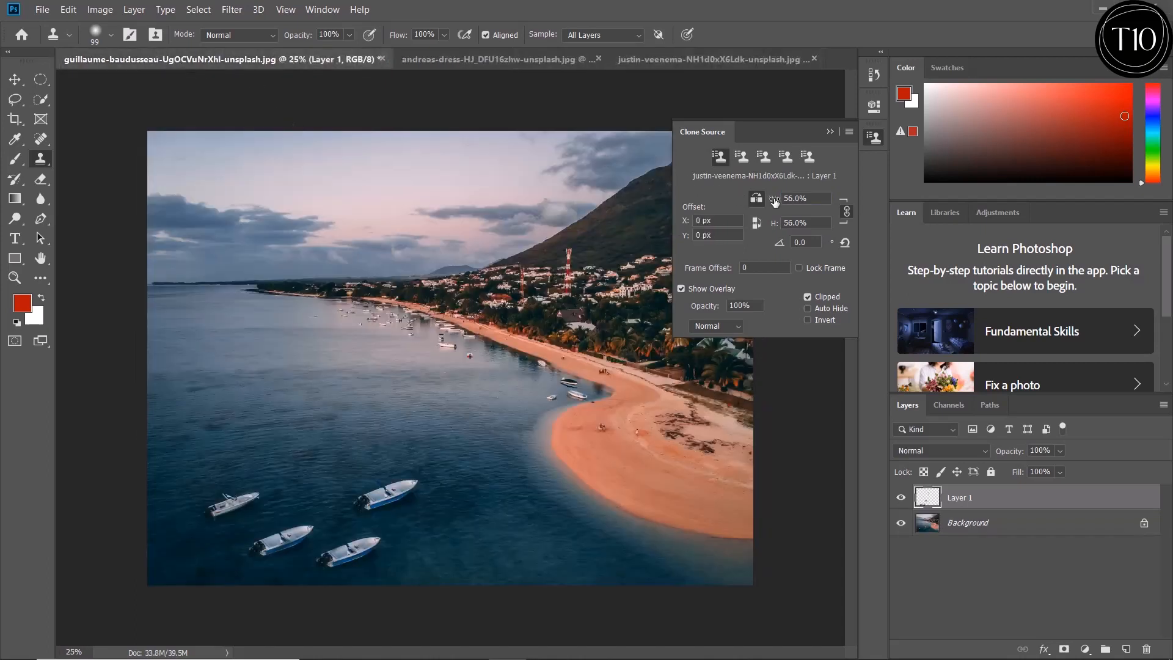
alt+click(361, 504)
click(223, 458)
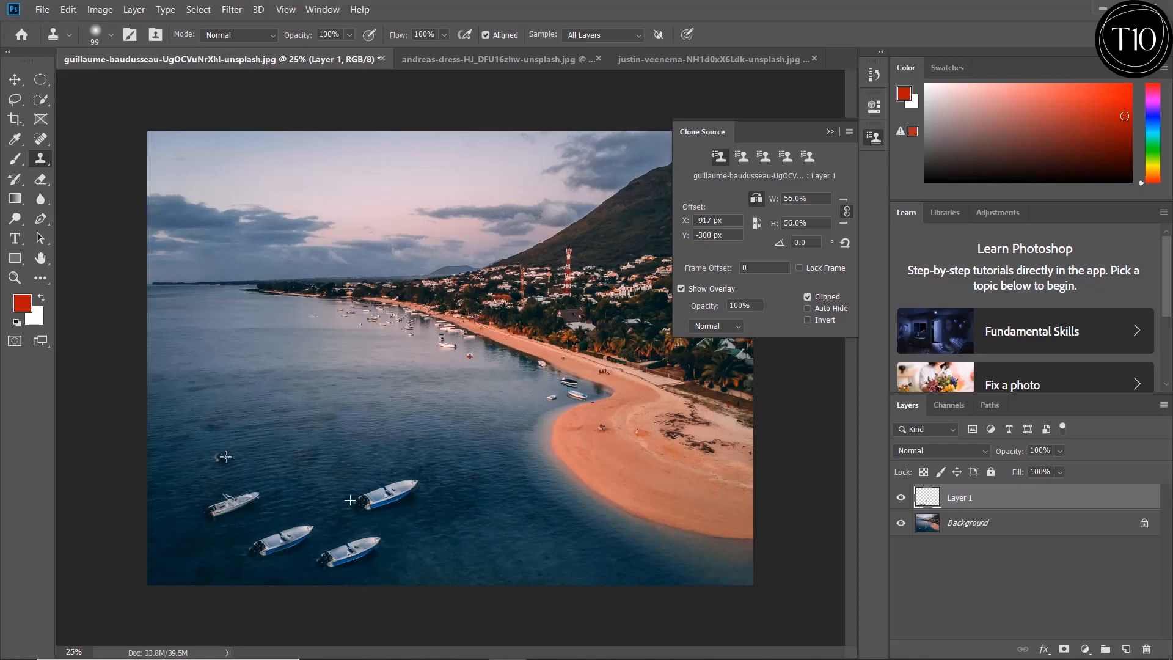
mouse_move(225, 457)
mouse_down()
mouse_move(199, 460)
mouse_move(212, 455)
mouse_move(187, 444)
mouse_move(220, 455)
mouse_up()
Step: Clone two more unflipped boats onto the water at 54% scale, rotating the clone source to -5.4° for the second one
alt+click(358, 505)
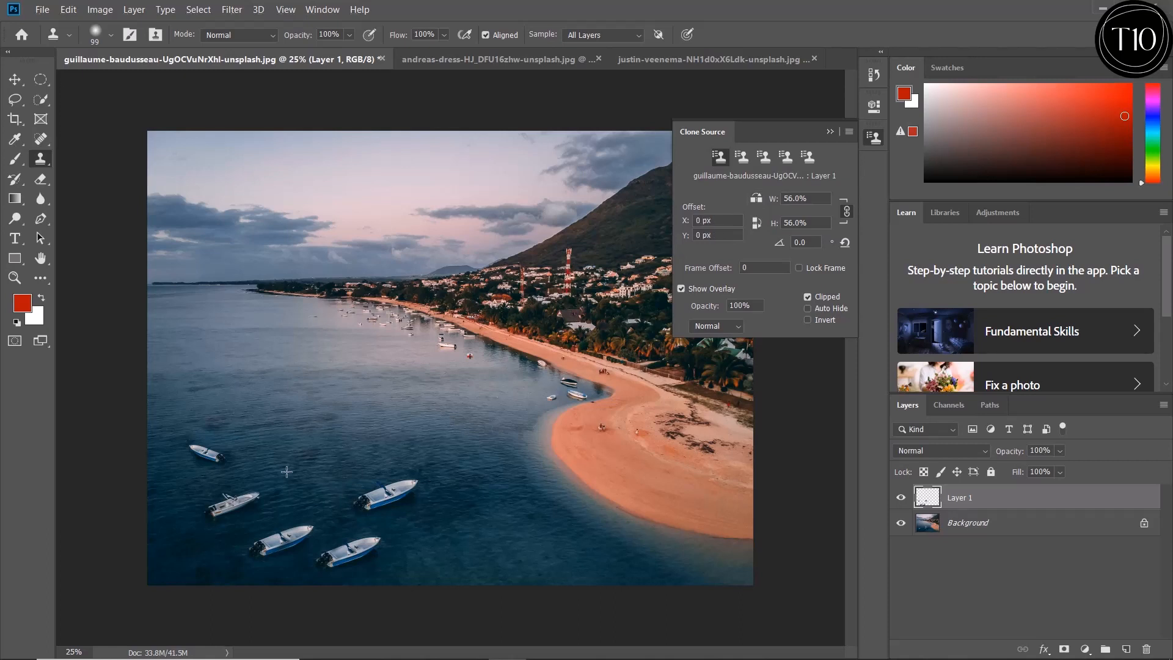
mouse_move(285, 471)
mouse_down()
mouse_move(320, 453)
mouse_move(289, 475)
mouse_up()
drag(779, 243, 771, 243)
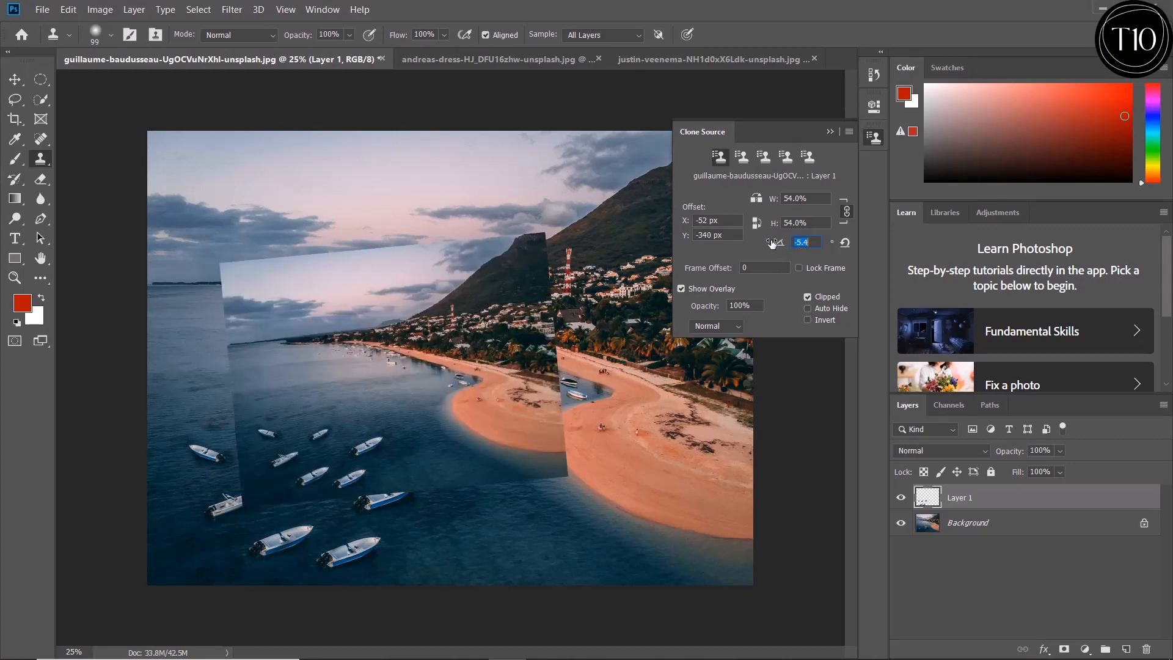
alt+click(362, 499)
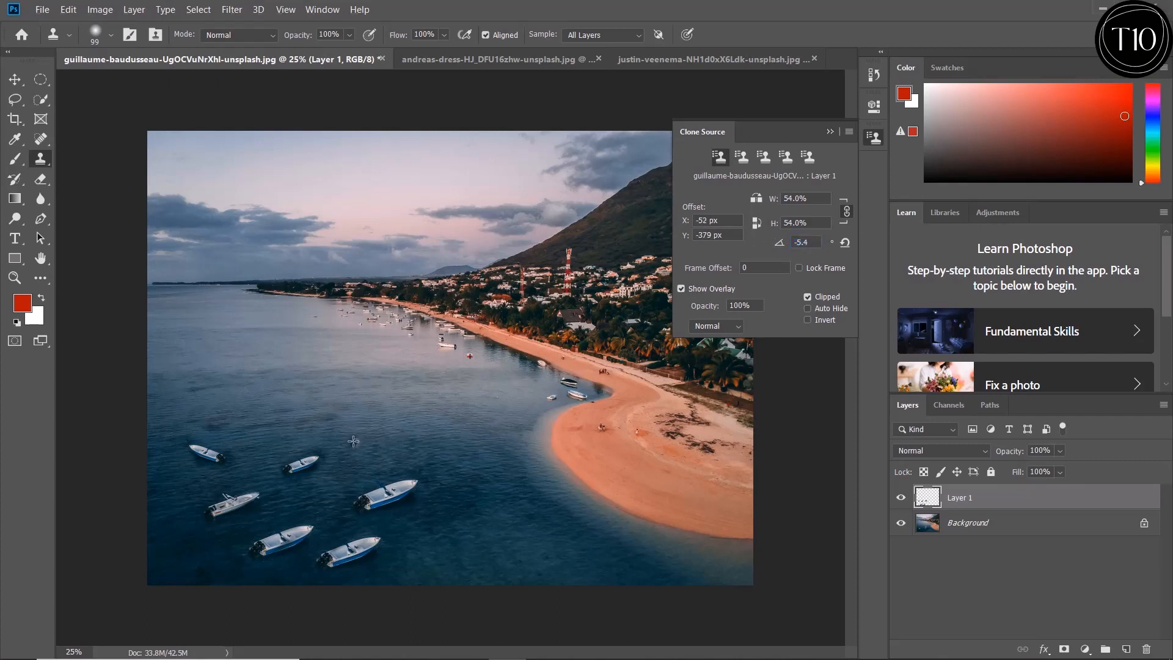
drag(346, 462, 366, 449)
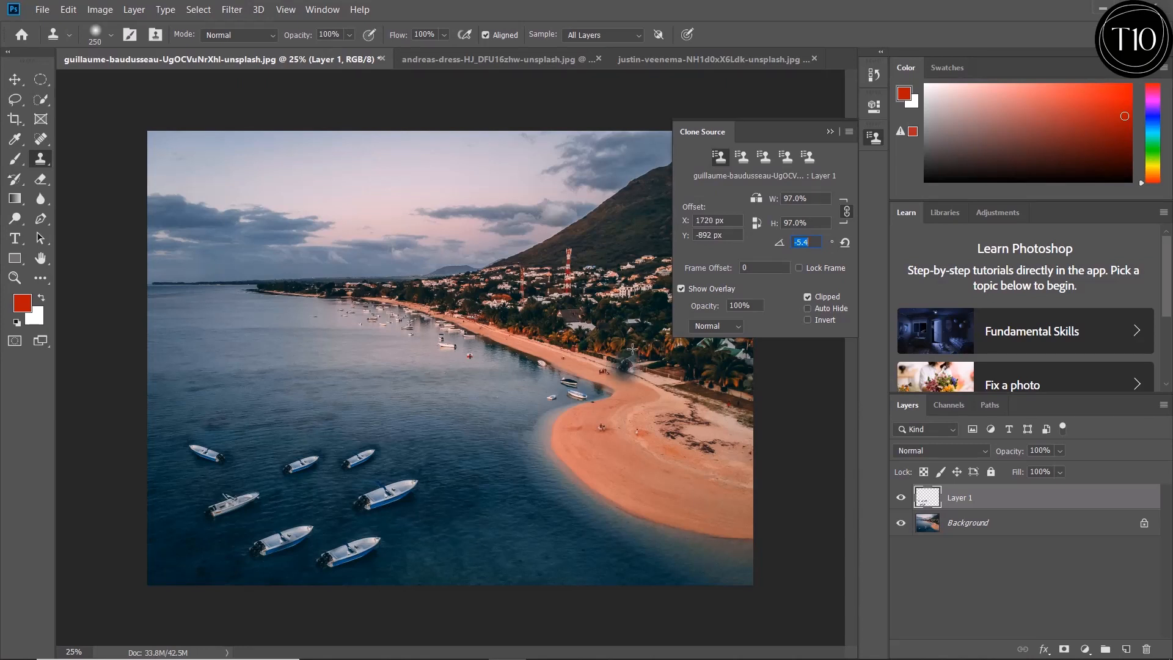
Step: With the clone overlay hidden, clone a boat at 97% scale to the right of the boat group, and show the overlay again
click(682, 290)
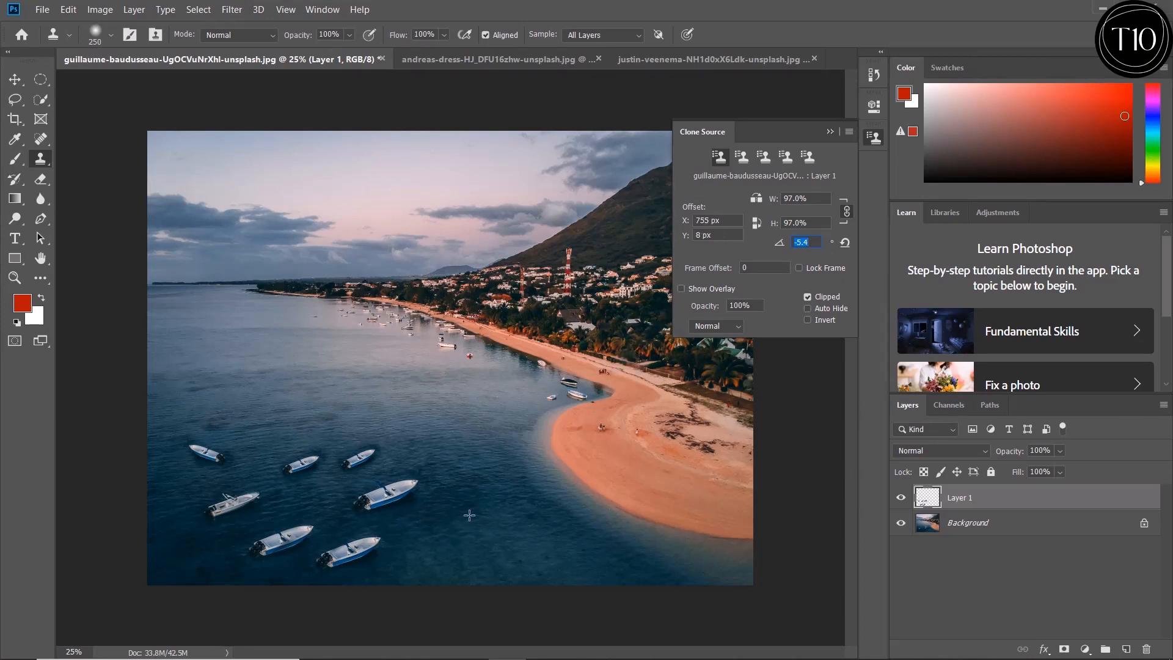
click(446, 537)
mouse_move(454, 533)
mouse_down()
mouse_move(495, 513)
mouse_move(437, 542)
mouse_up()
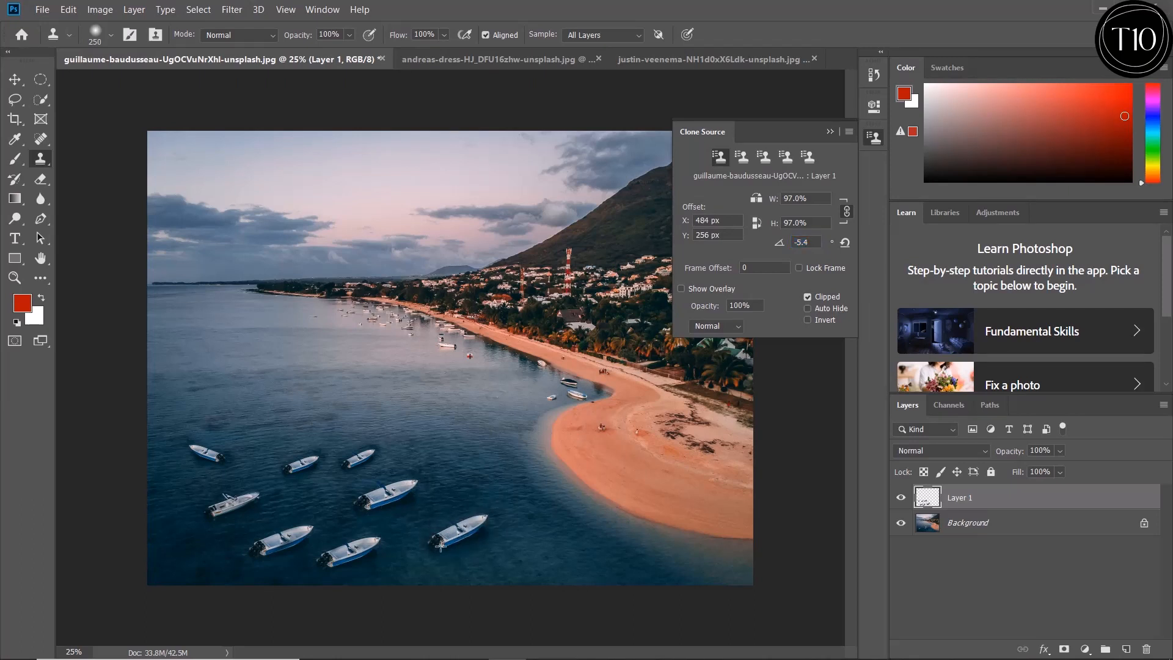
click(681, 288)
alt+click(433, 544)
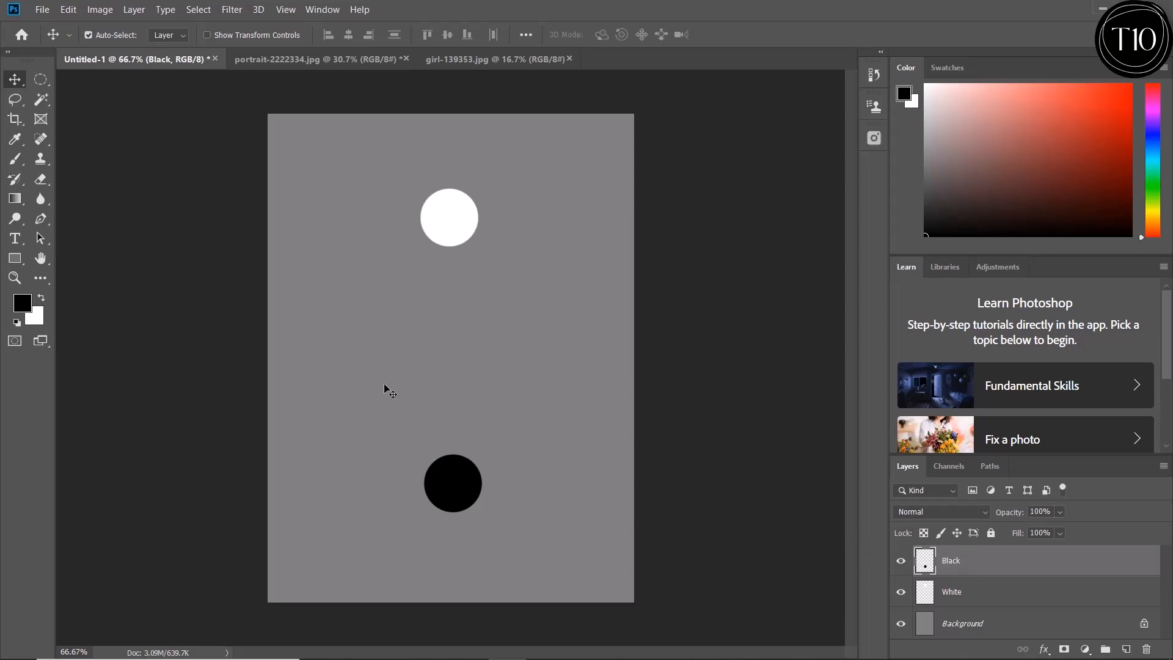
Step: Choose the Spot Healing Brush and add a new empty layer above the Black layer in the circles document
click(47, 144)
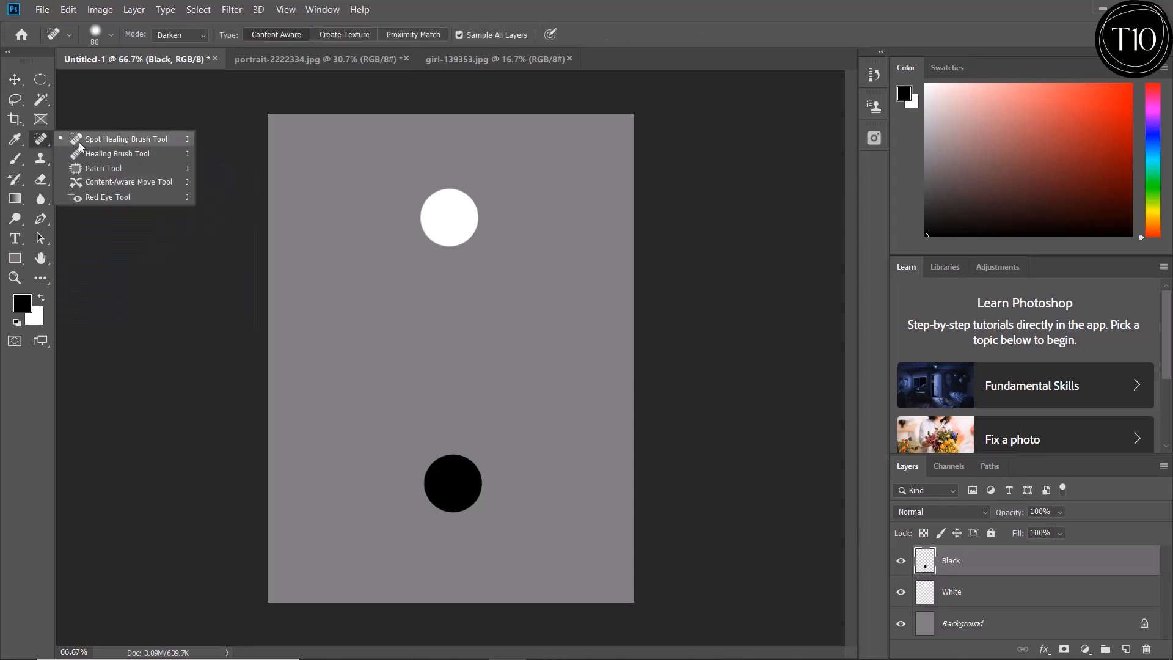
click(109, 138)
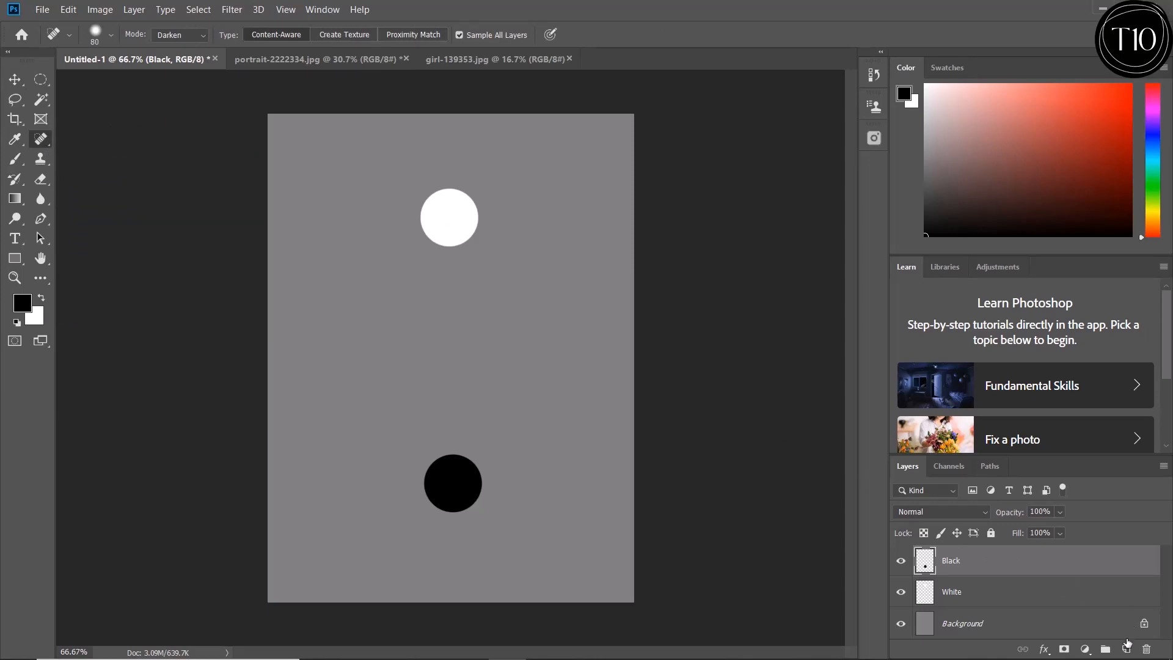
click(1126, 650)
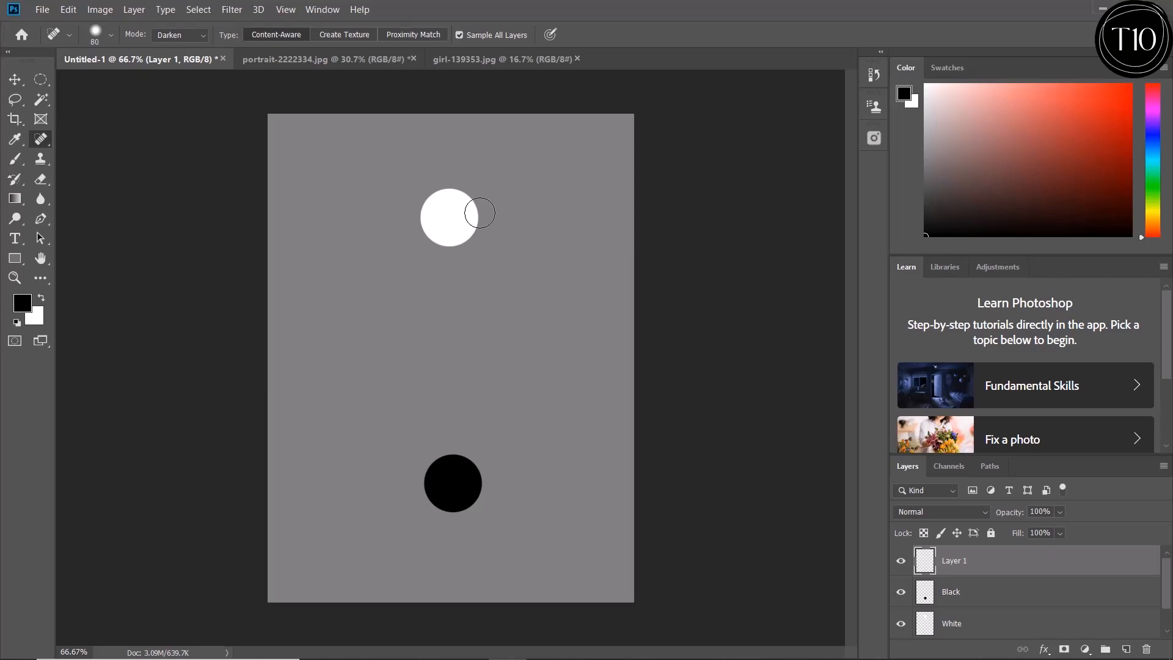
Step: Shrink and enlarge the Spot Healing Brush, and set its size to 130 px
key(bracketleft)
key(bracketleft)
key(bracketleft)
key(bracketleft)
key(bracketright)
key(bracketright)
key(bracketright)
key(bracketright)
key(bracketright)
key(bracketright)
key(bracketright)
key(bracketright)
right_click(491, 215)
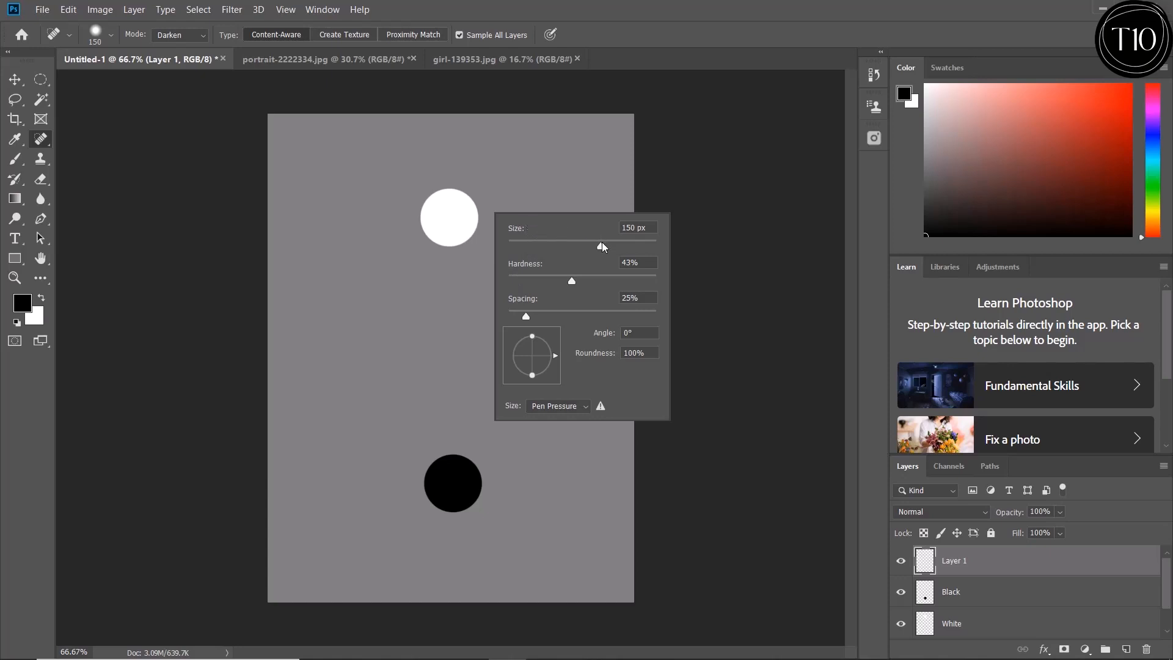
drag(602, 246, 592, 246)
Step: Switch to the Eraser tool, reduce its brush size to 75 px and show its brush settings
click(46, 183)
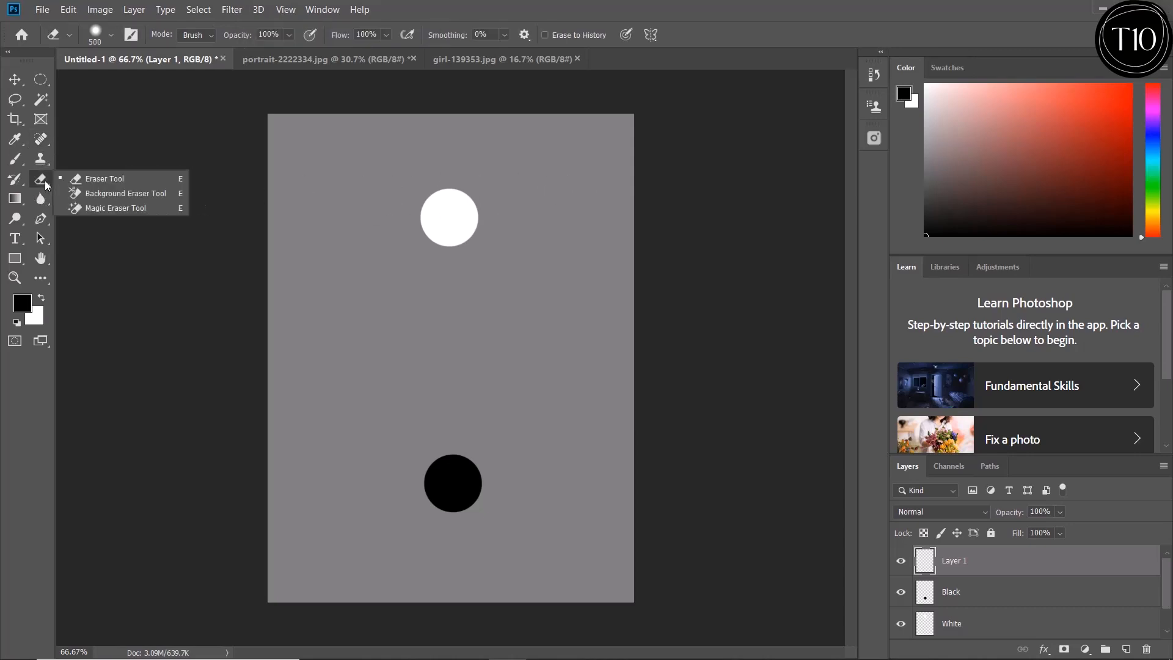
click(101, 178)
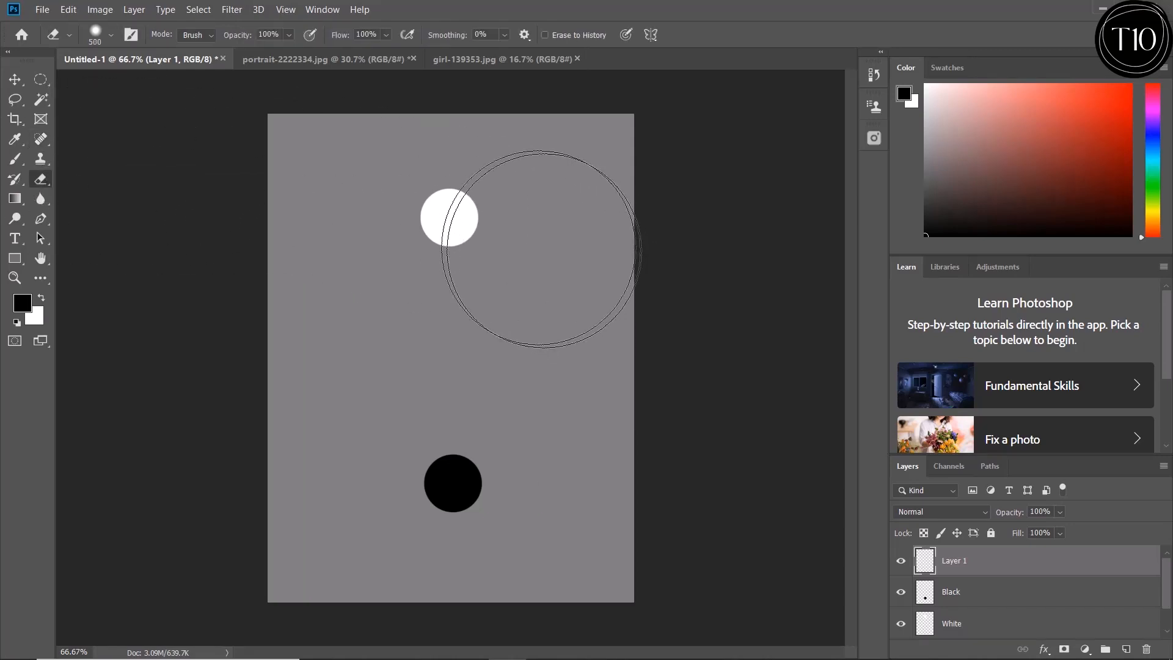
right_click(507, 240)
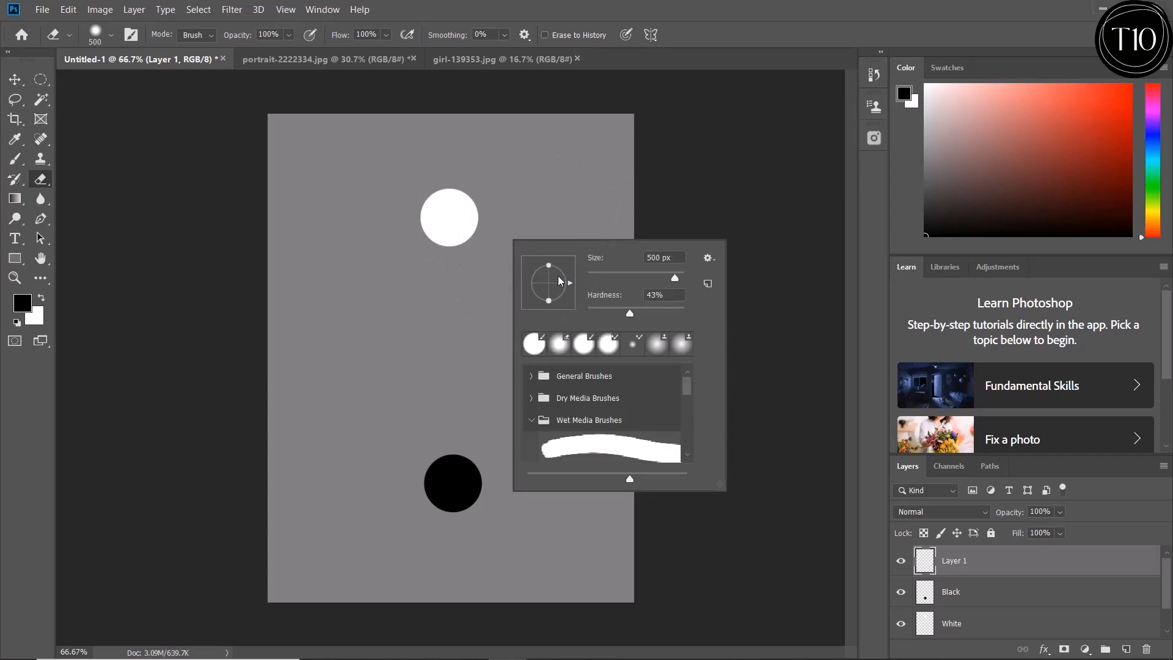
drag(675, 278, 624, 276)
right_click(575, 209)
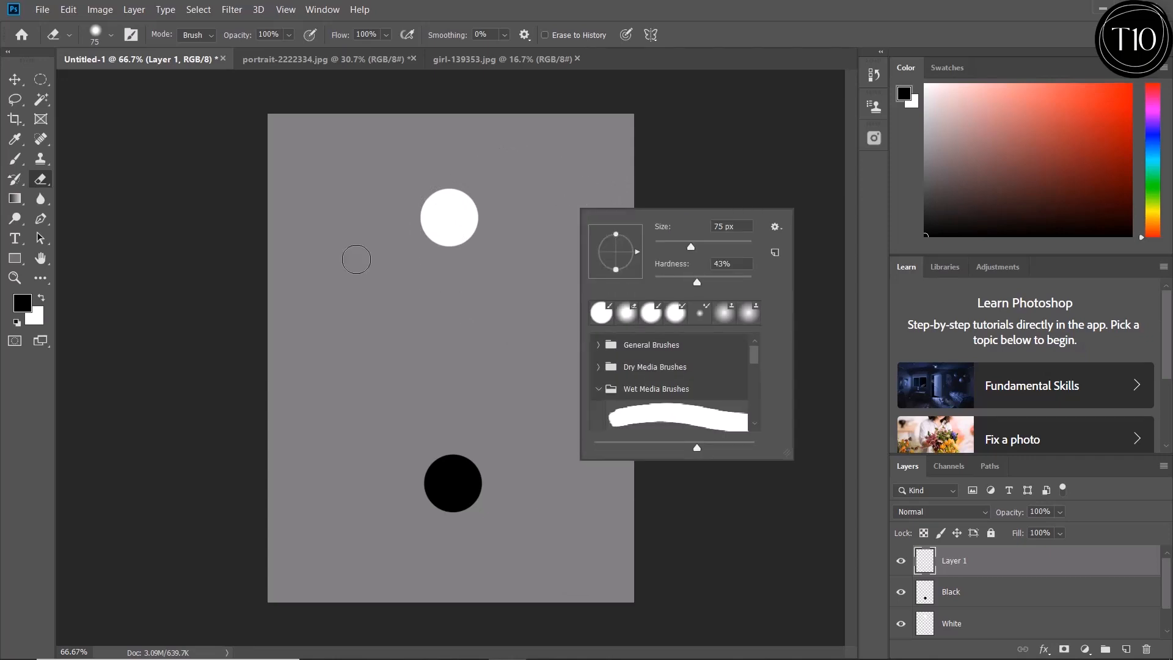
Step: Return to the Spot Healing Brush and set its size to 186 px with a harder edge
click(40, 139)
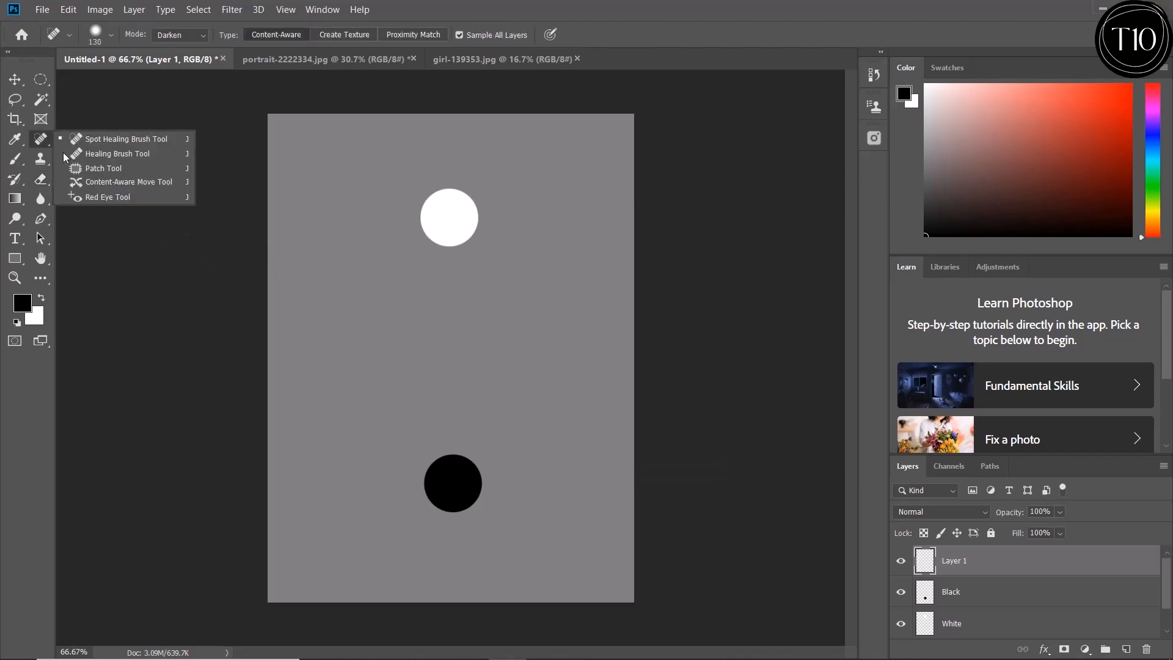
click(104, 137)
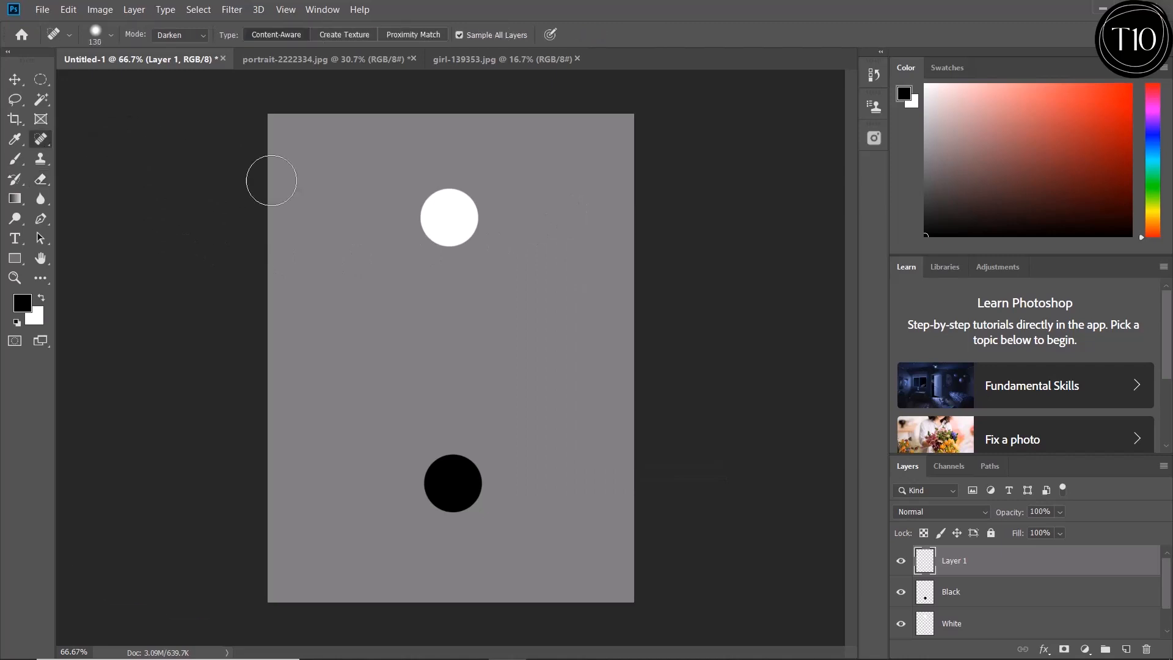
right_click(491, 231)
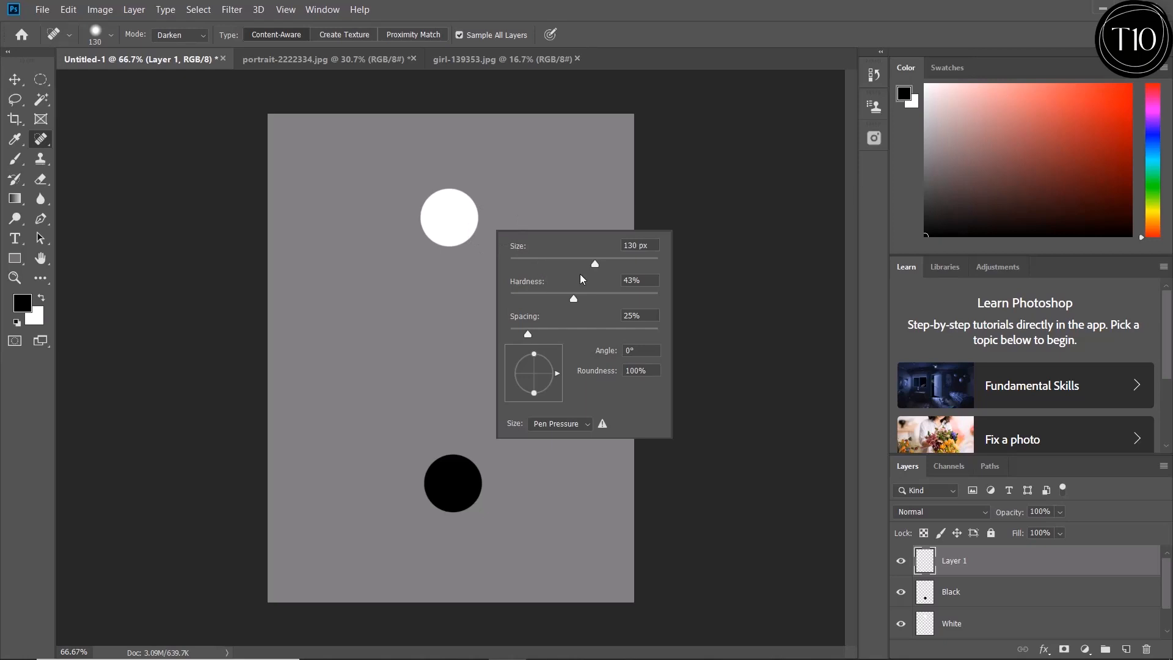
drag(595, 264, 644, 300)
key(Return)
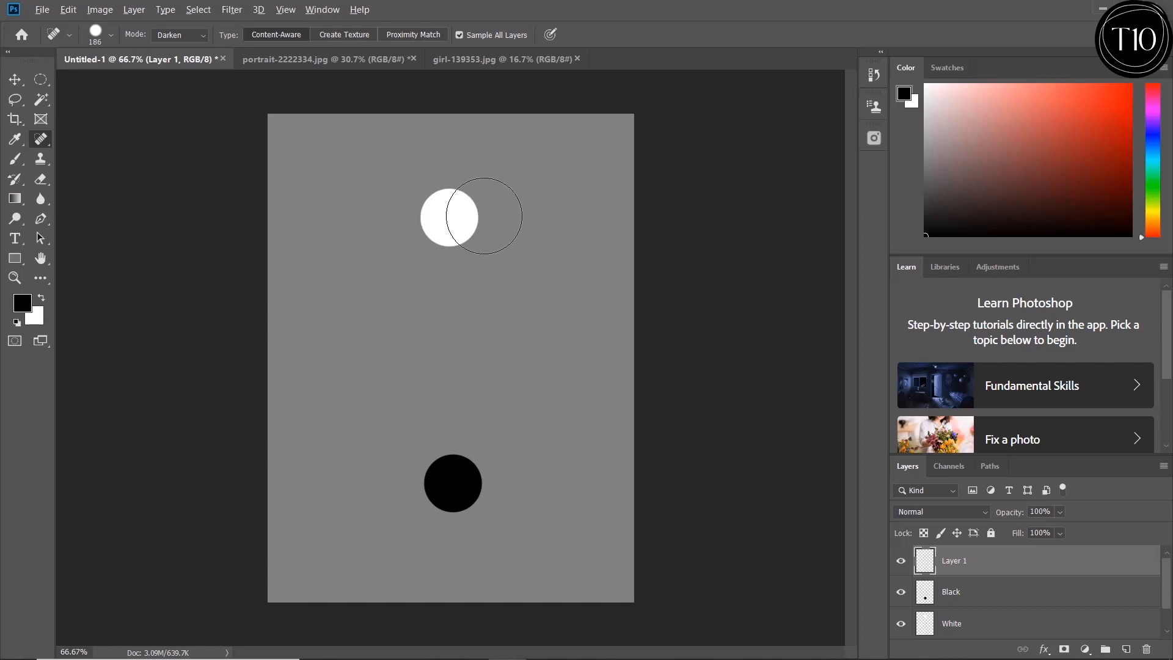
Step: Heal away the white circle and the black circle with a 184 px Spot Healing Brush in Normal mode
mouse_move(483, 215)
mouse_down()
mouse_move(545, 219)
mouse_move(459, 227)
mouse_move(462, 89)
mouse_move(475, 260)
mouse_up()
drag(449, 222, 460, 221)
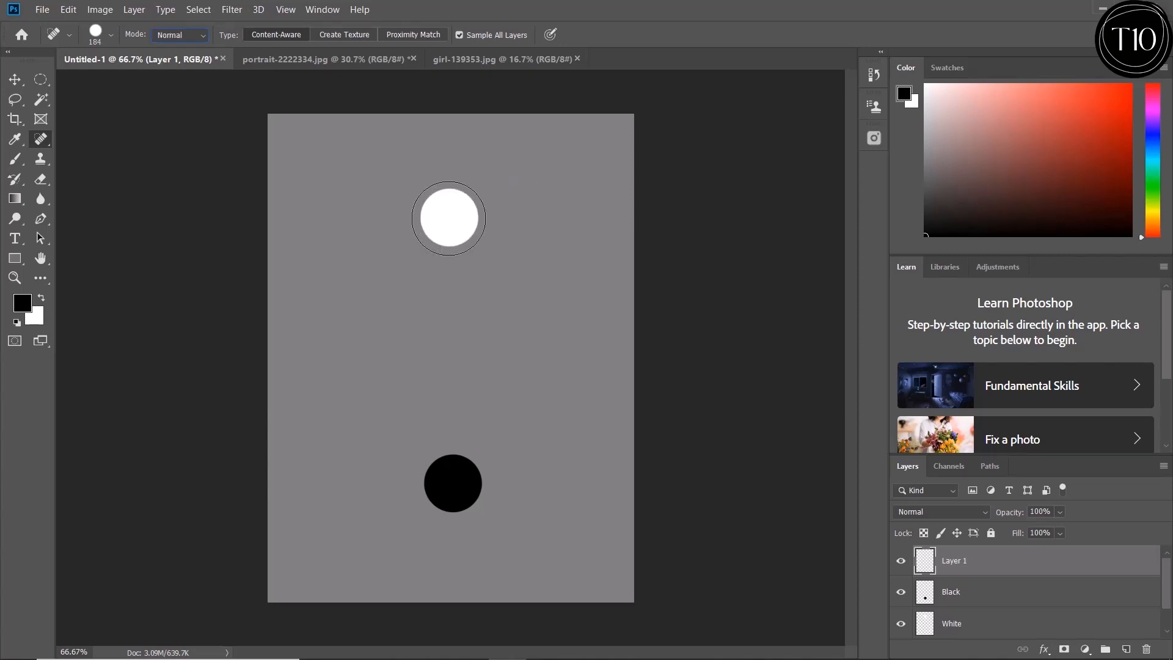
click(449, 218)
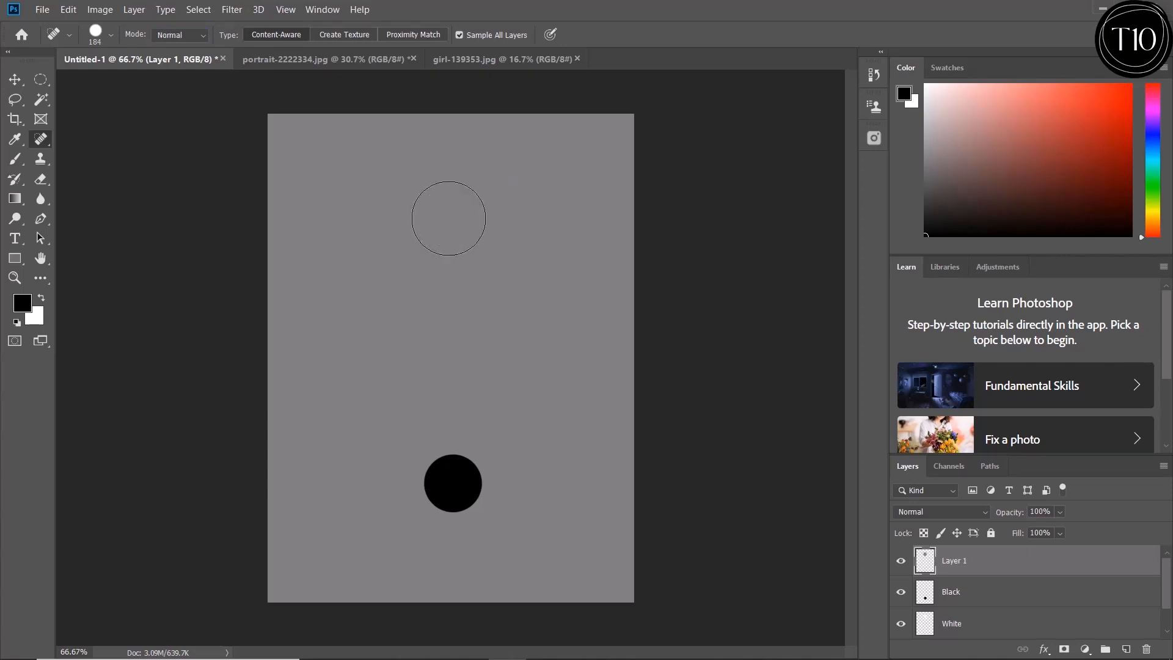
click(453, 484)
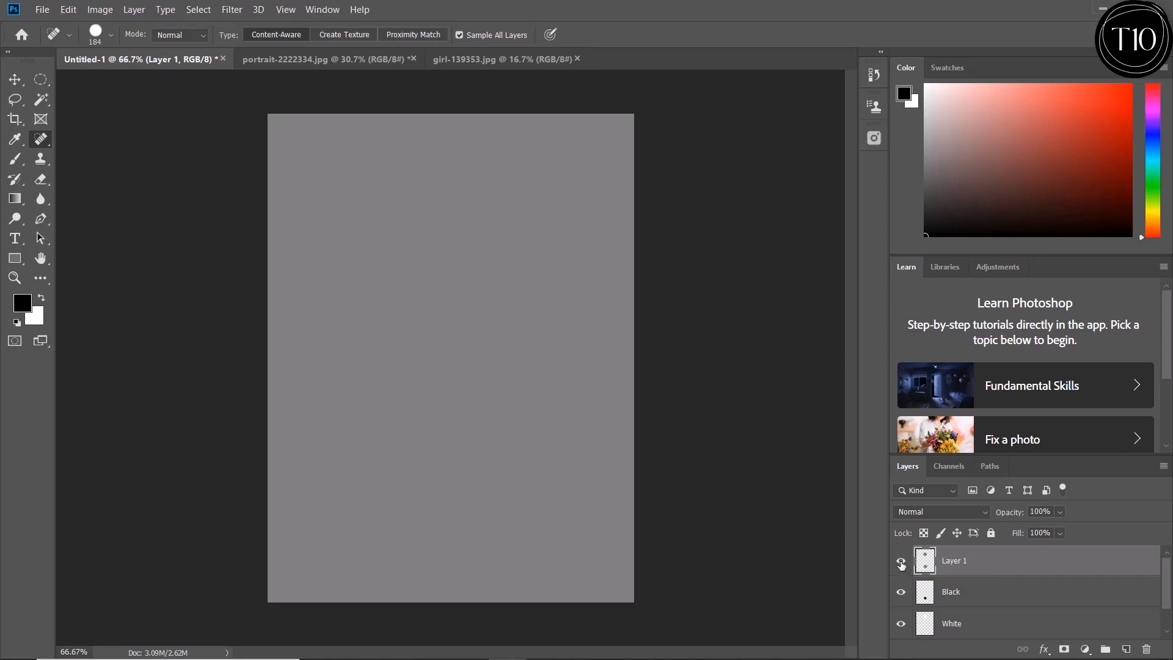
Step: Isolate Layer 1 to examine the healed patches, show all layers again and look through the layer stack
alt+click(901, 563)
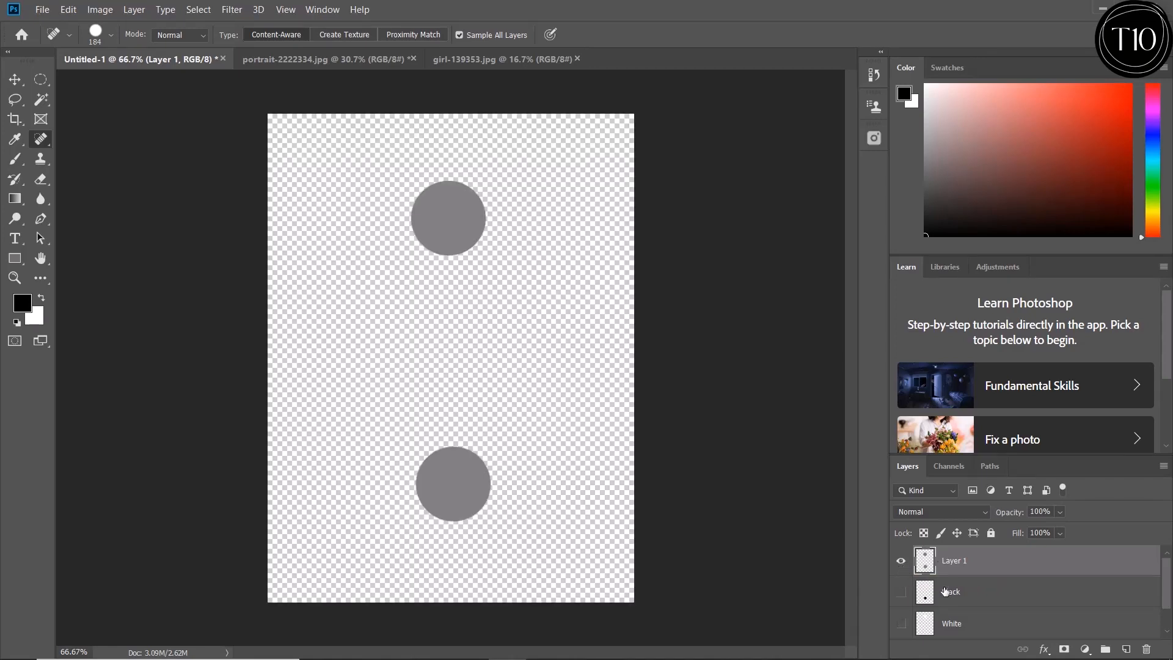
scroll(943, 591, down, 1)
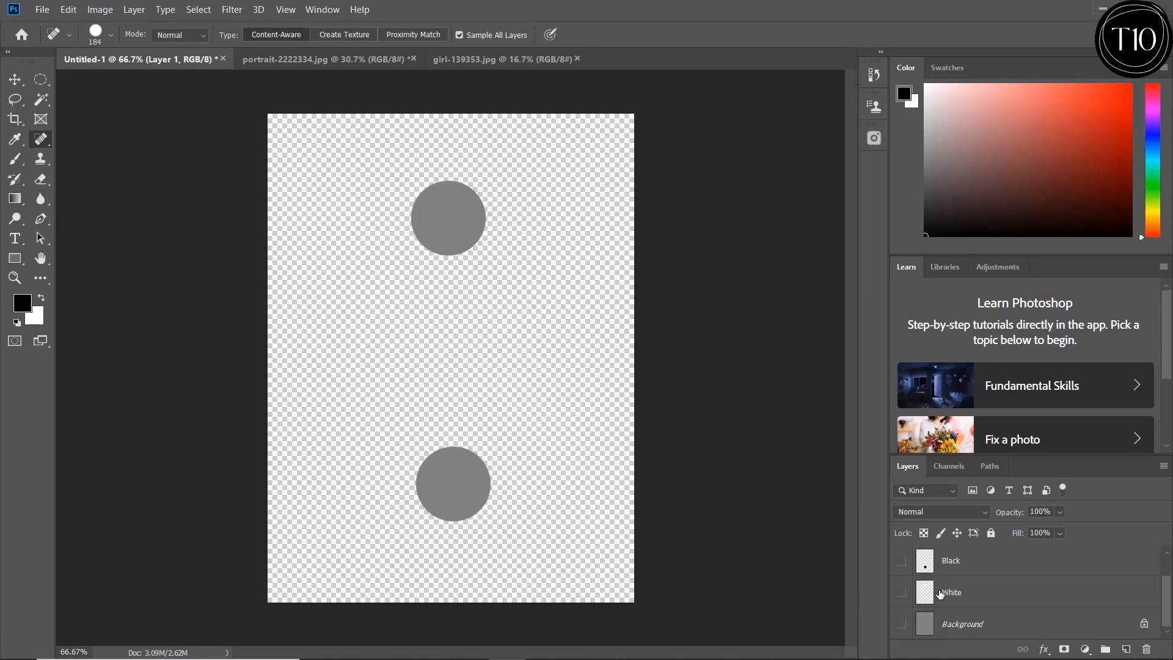
scroll(933, 594, up, 1)
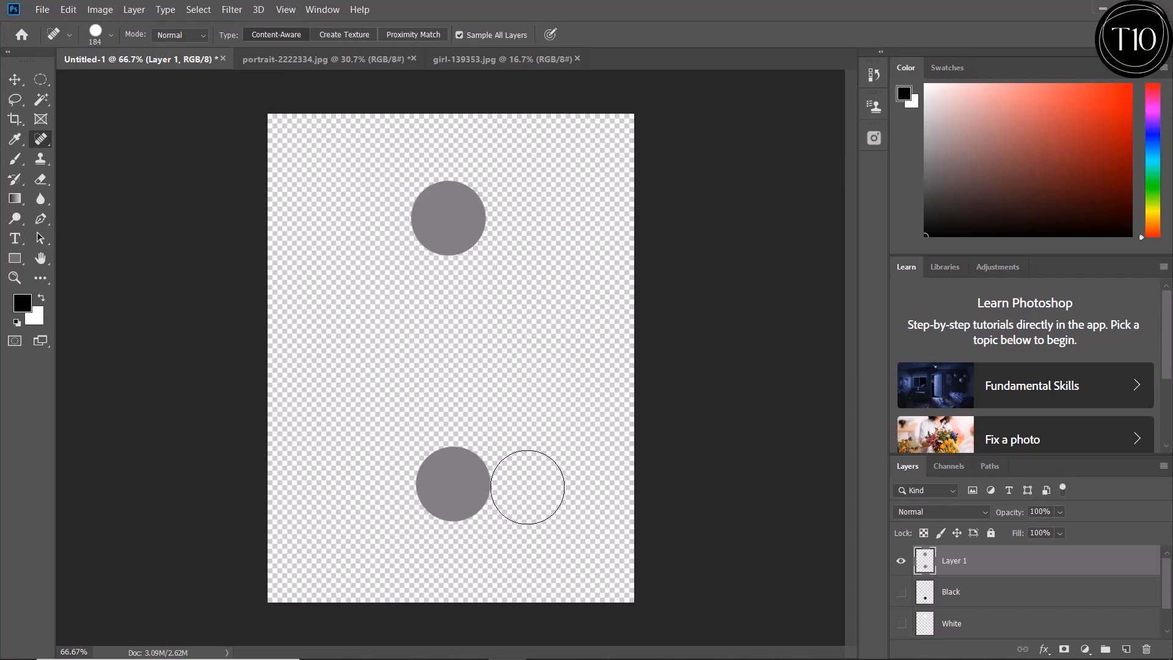
alt+click(901, 564)
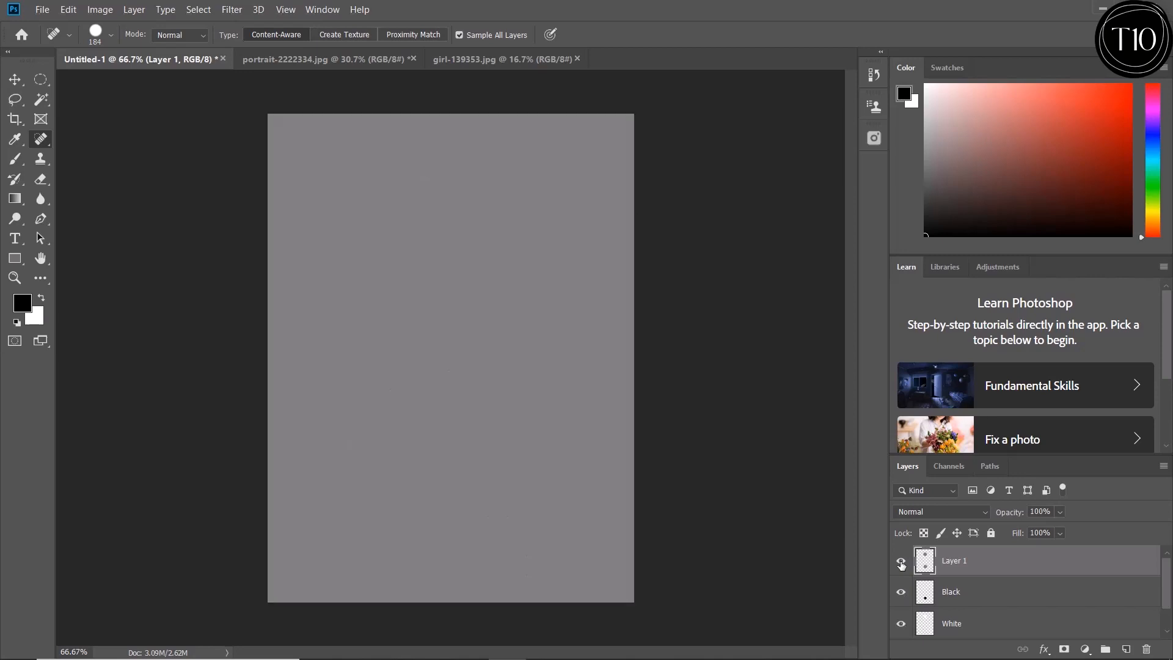
scroll(947, 608, down, 1)
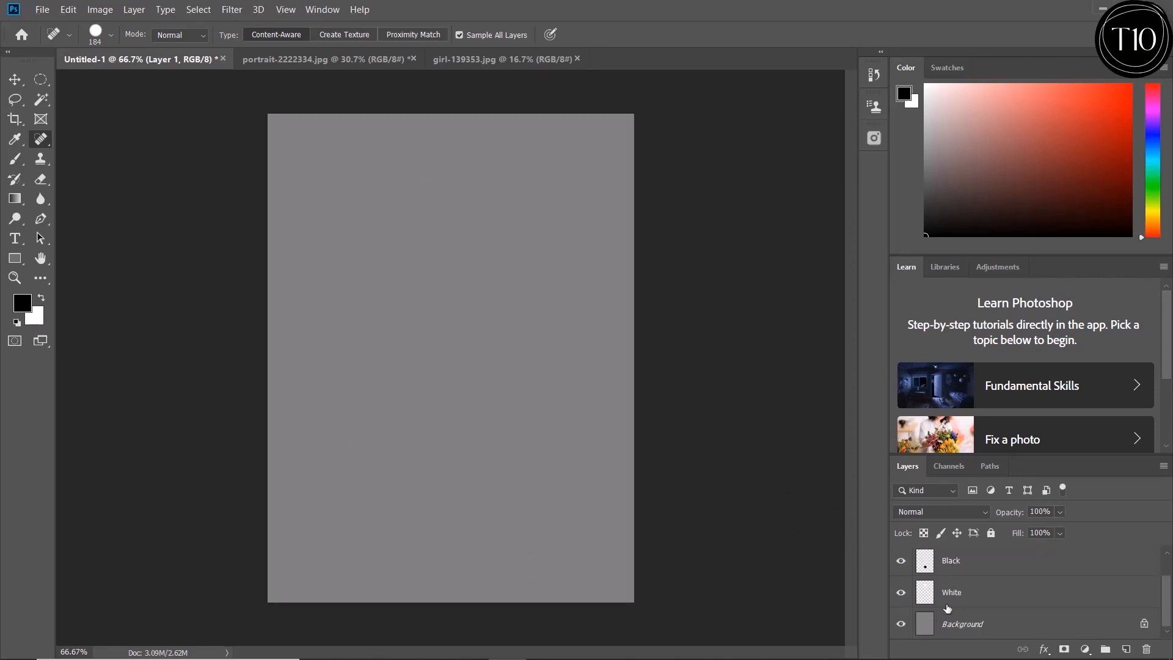
scroll(947, 608, up, 1)
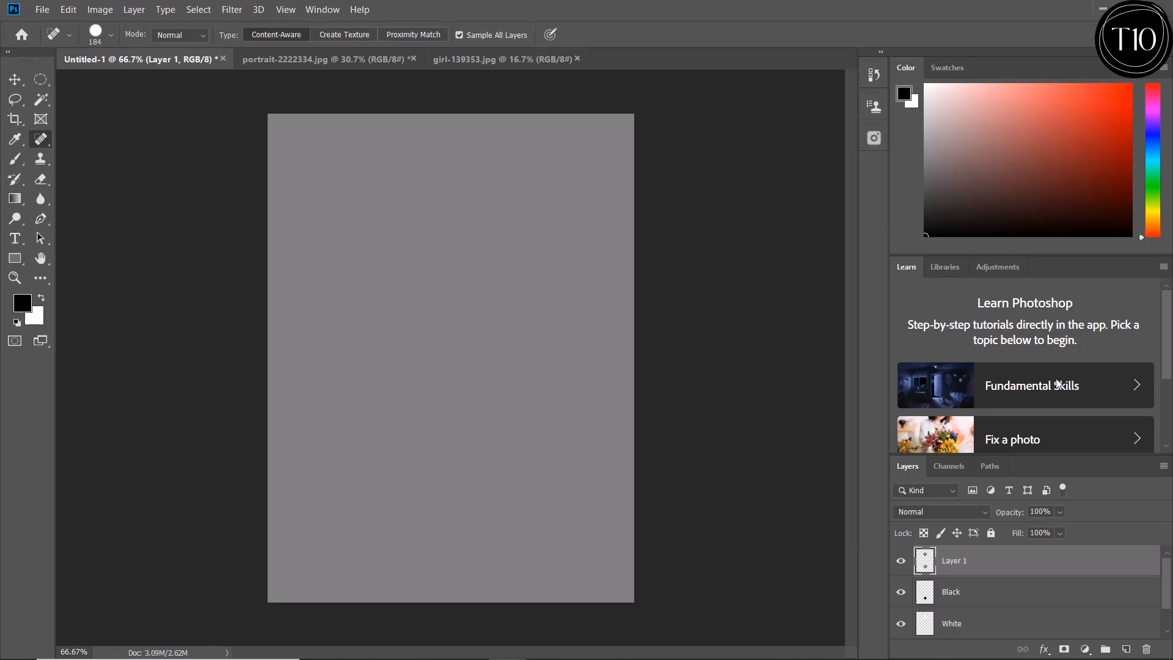
Step: Replace the healed Layer 1 with an empty one and try healing the white circle with Sample All Layers off
drag(986, 570, 1147, 652)
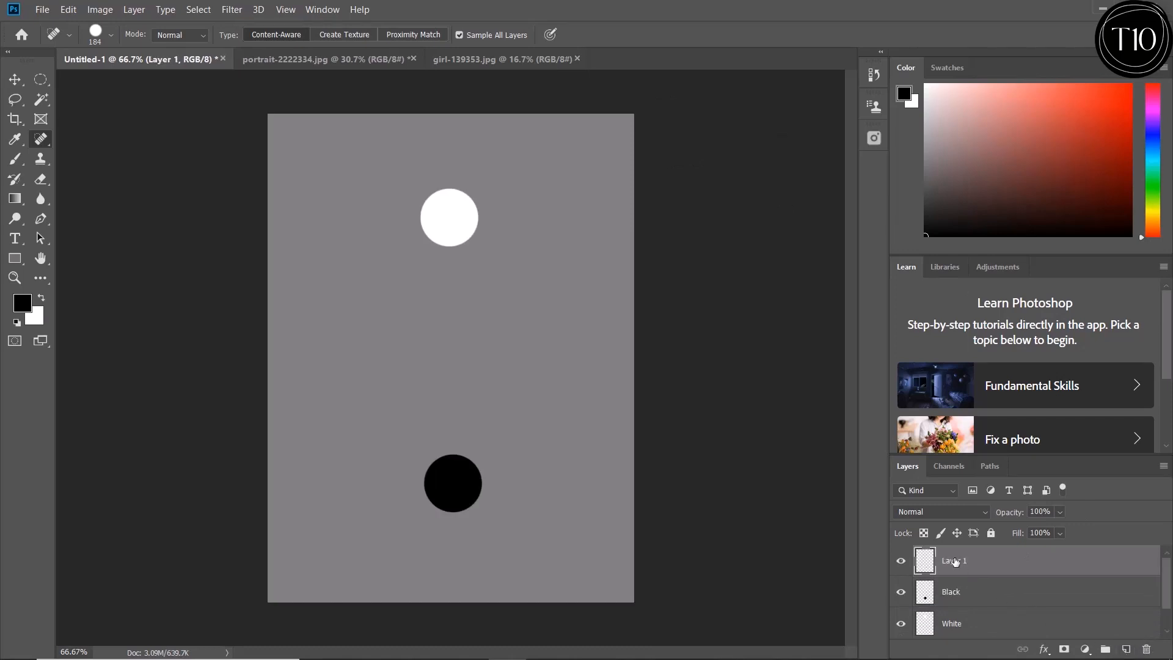
right_click(44, 143)
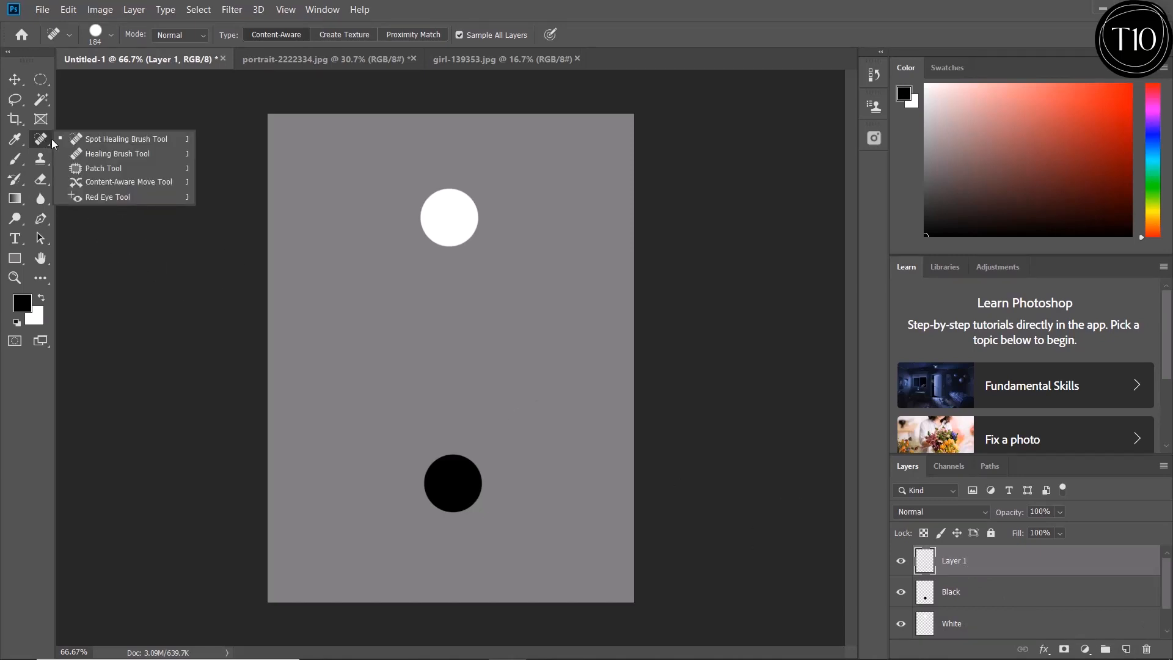
click(116, 140)
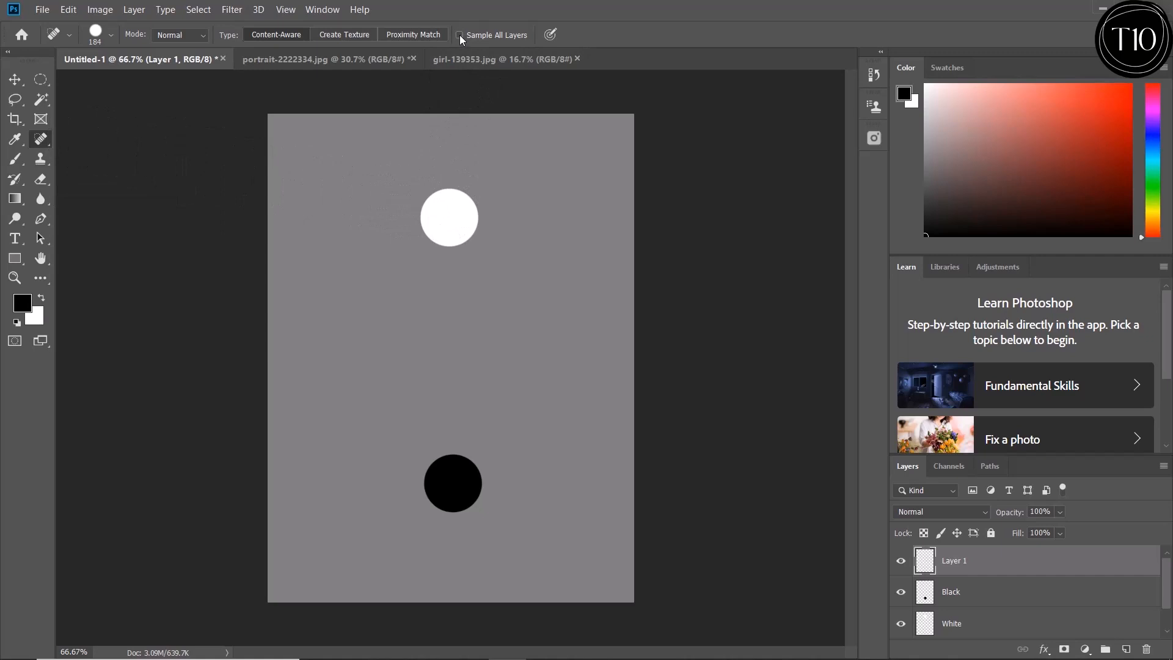
click(449, 215)
Step: Try healing the white and black circles with the Spot Healing Brush in Darken mode, then undo both strokes
click(204, 35)
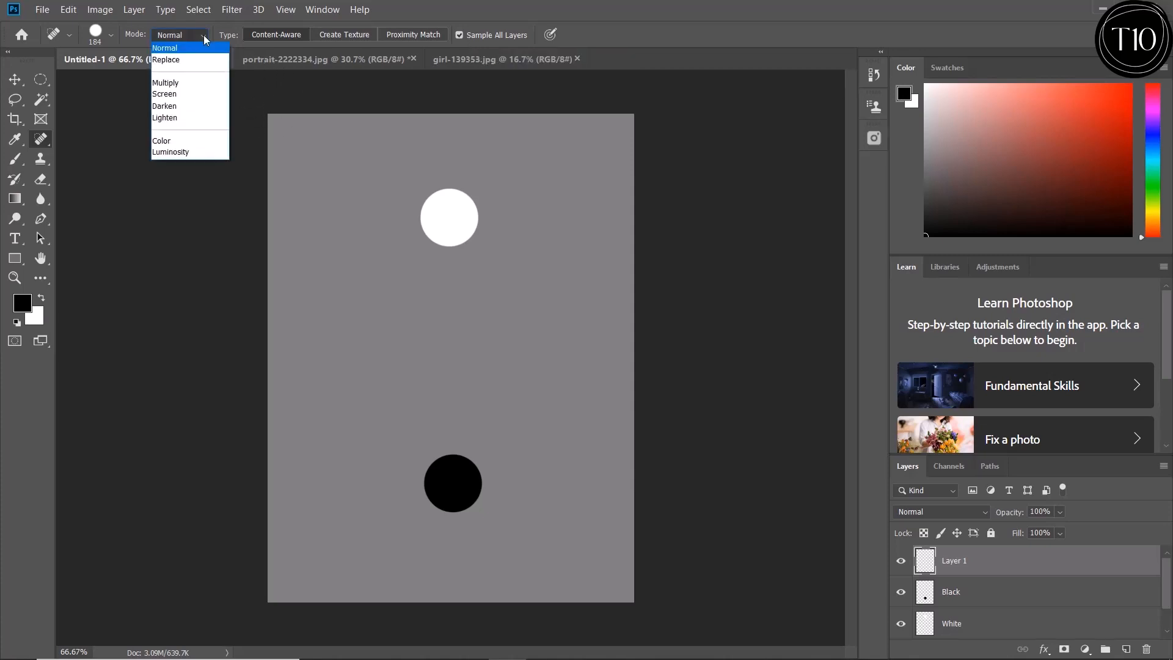
click(185, 105)
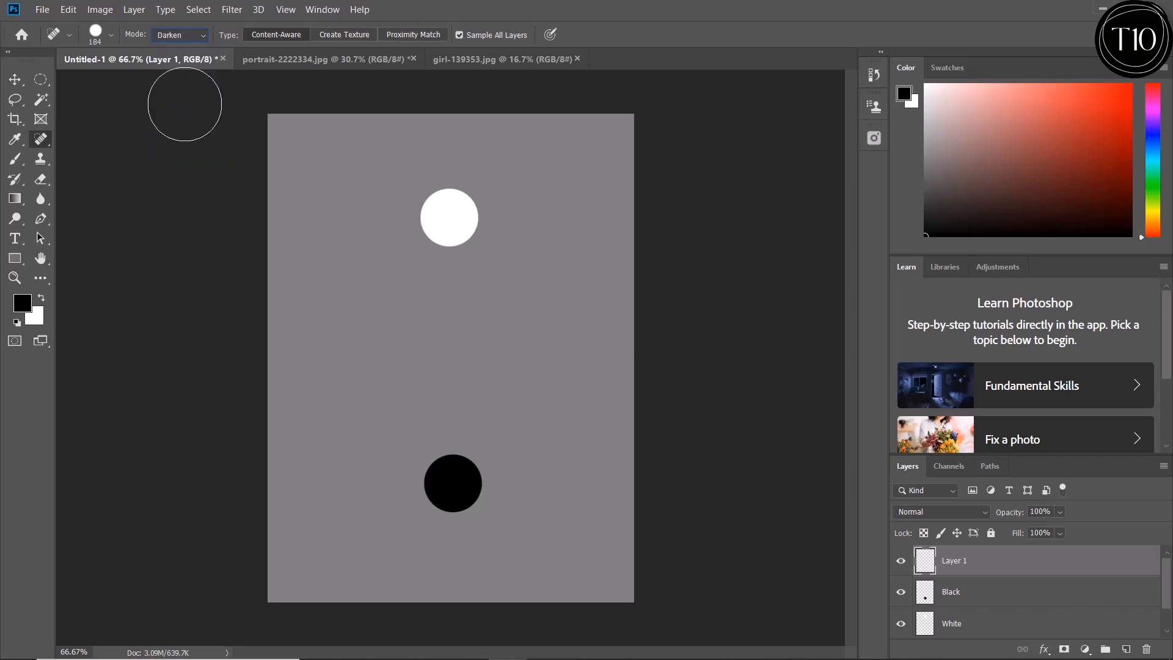
click(446, 216)
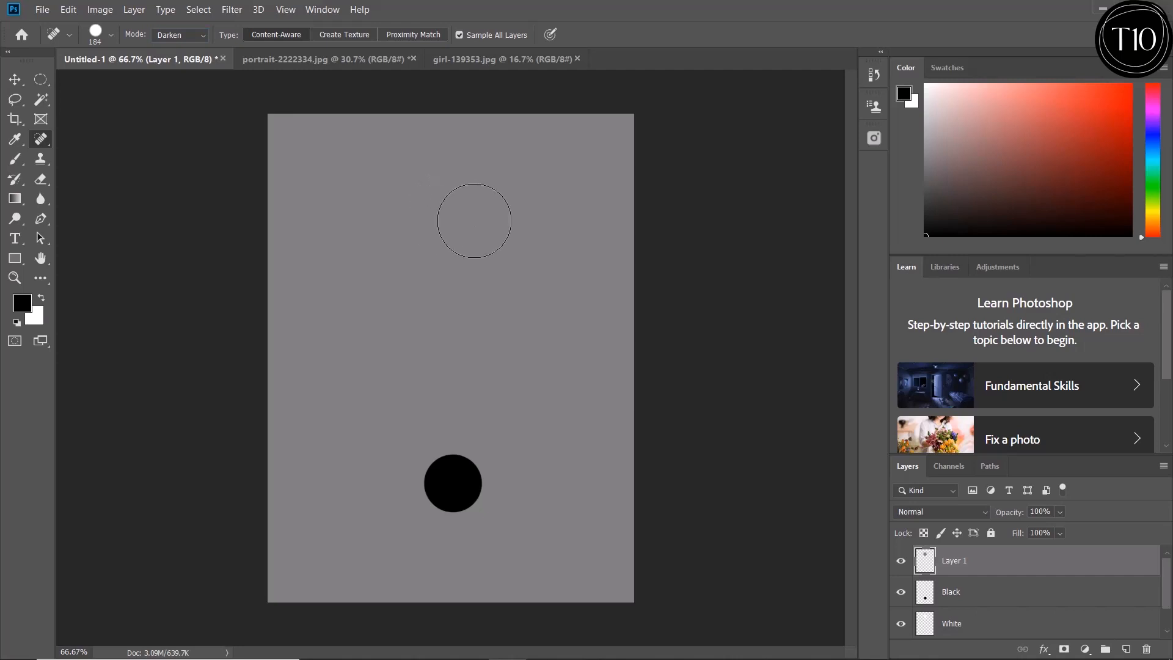
click(453, 482)
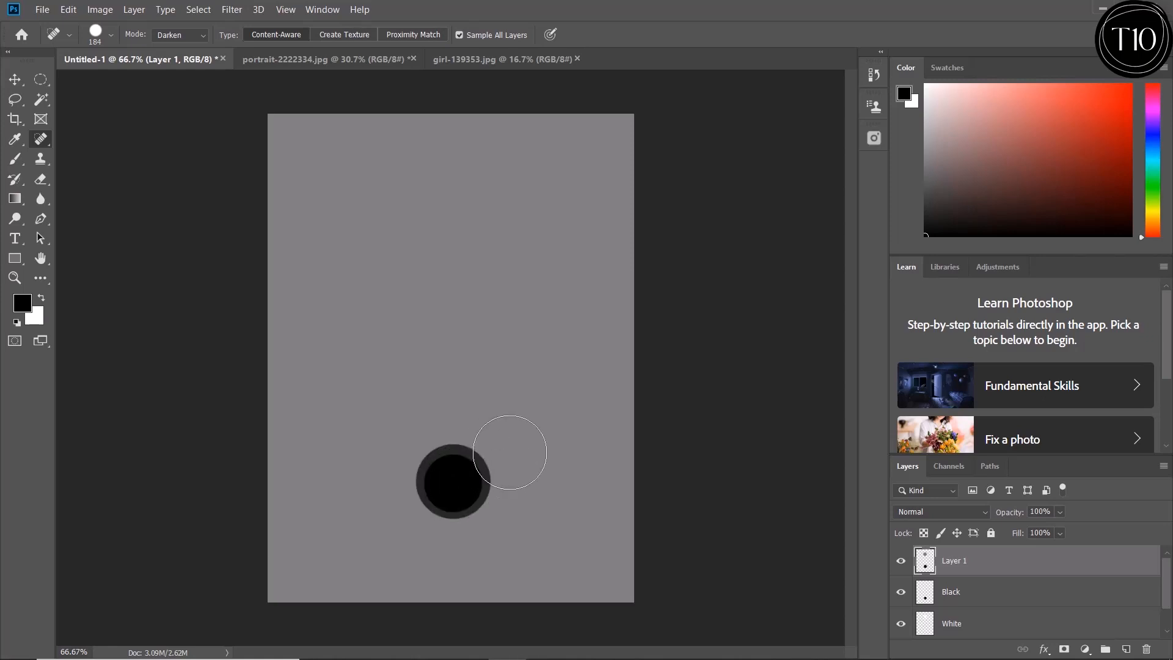
key(ctrl+z)
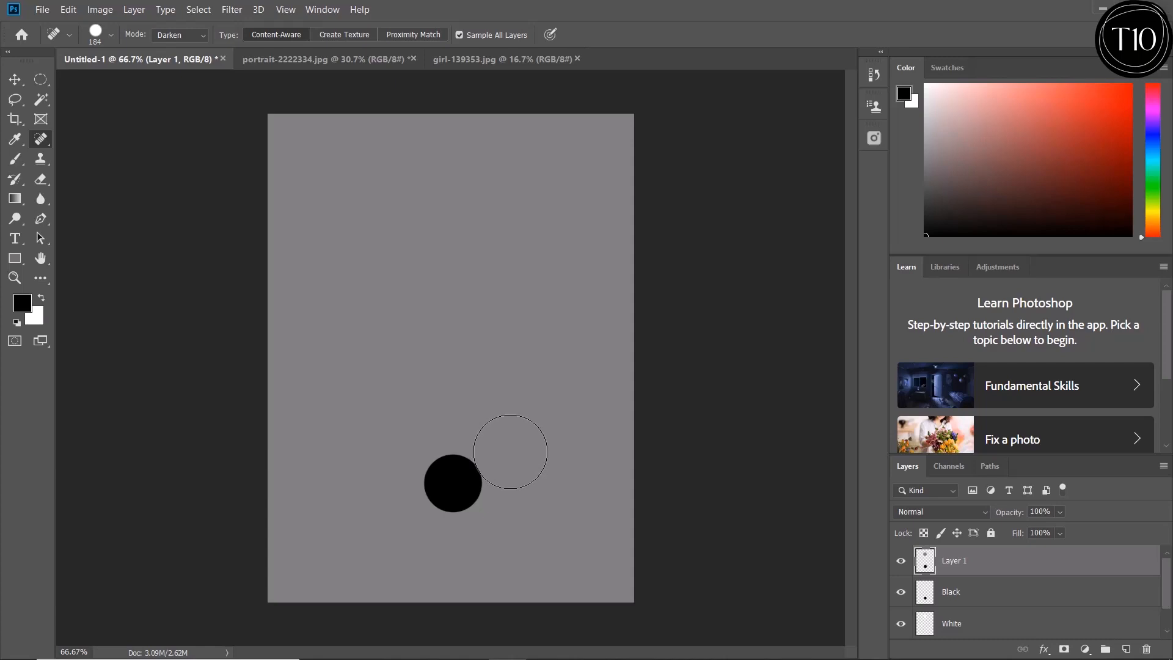
key(ctrl+z)
key(ctrl+z)
Step: Switch the healing mode to Lighten, try it on the white and black circles, and undo the black circle's patch
click(196, 34)
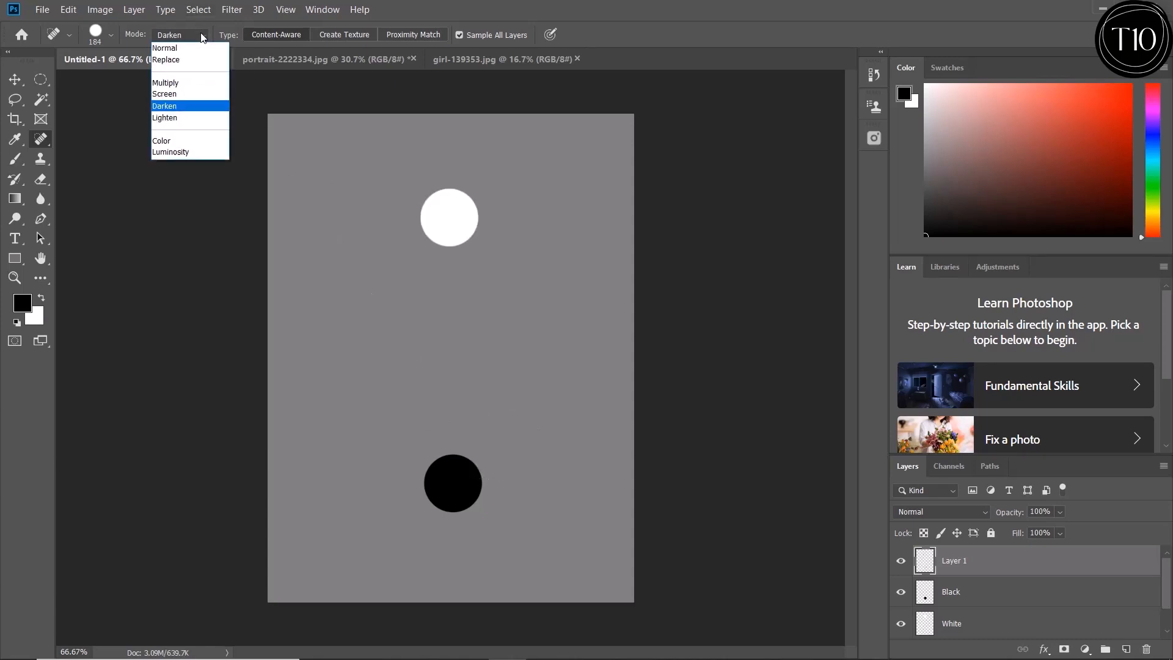
click(193, 117)
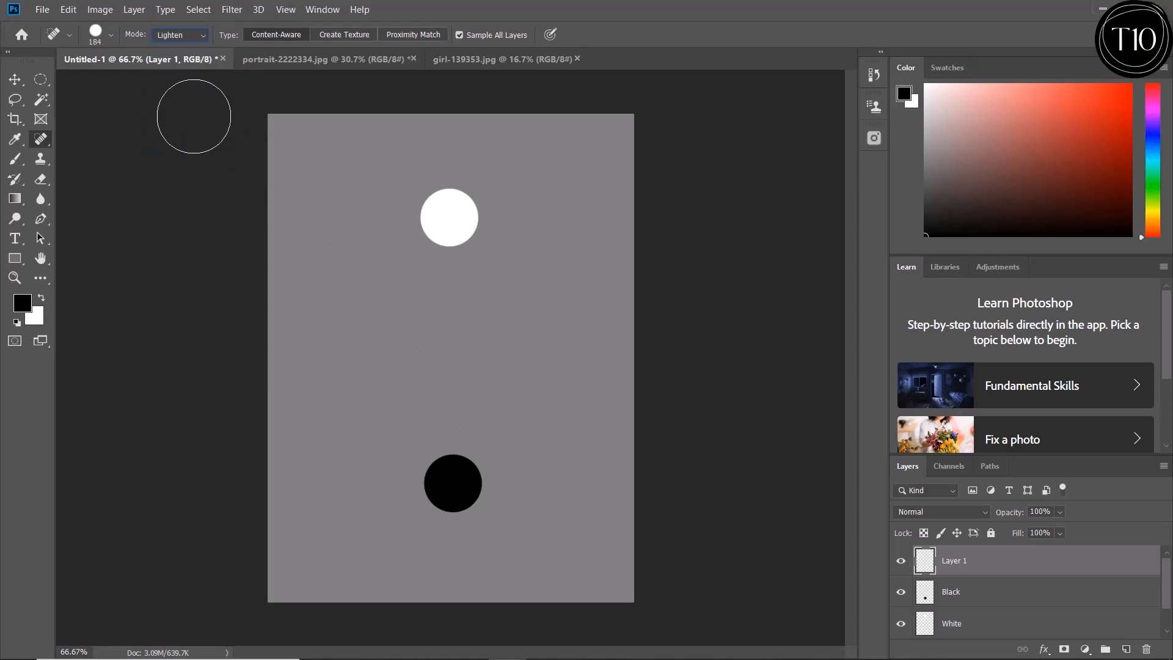
click(452, 218)
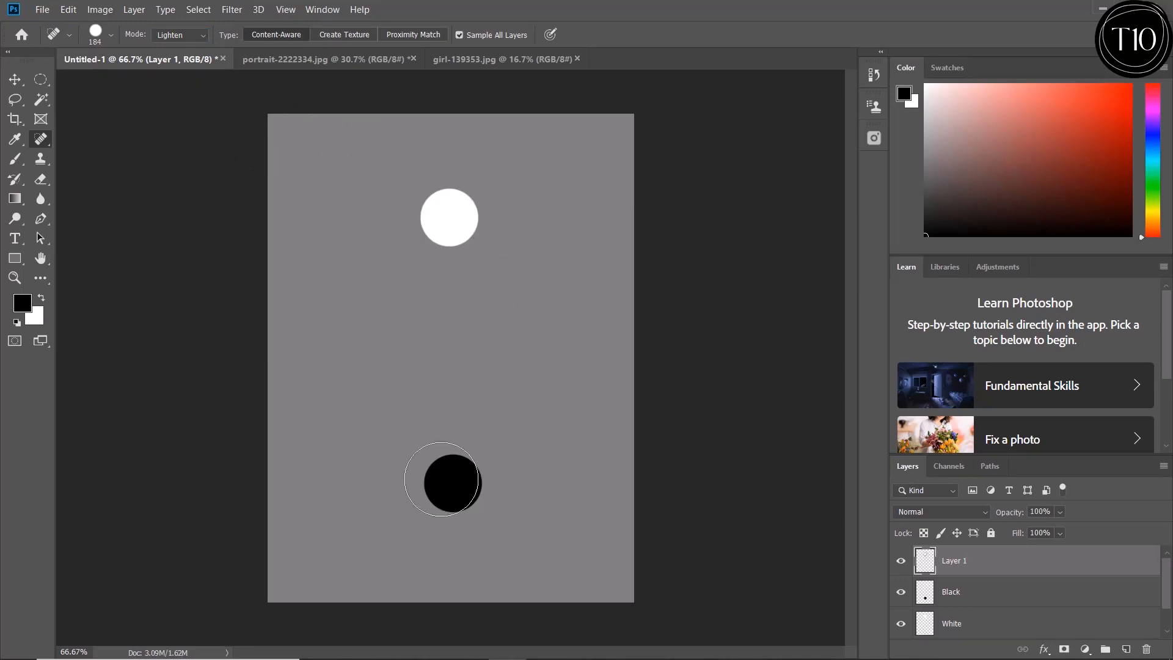
click(452, 483)
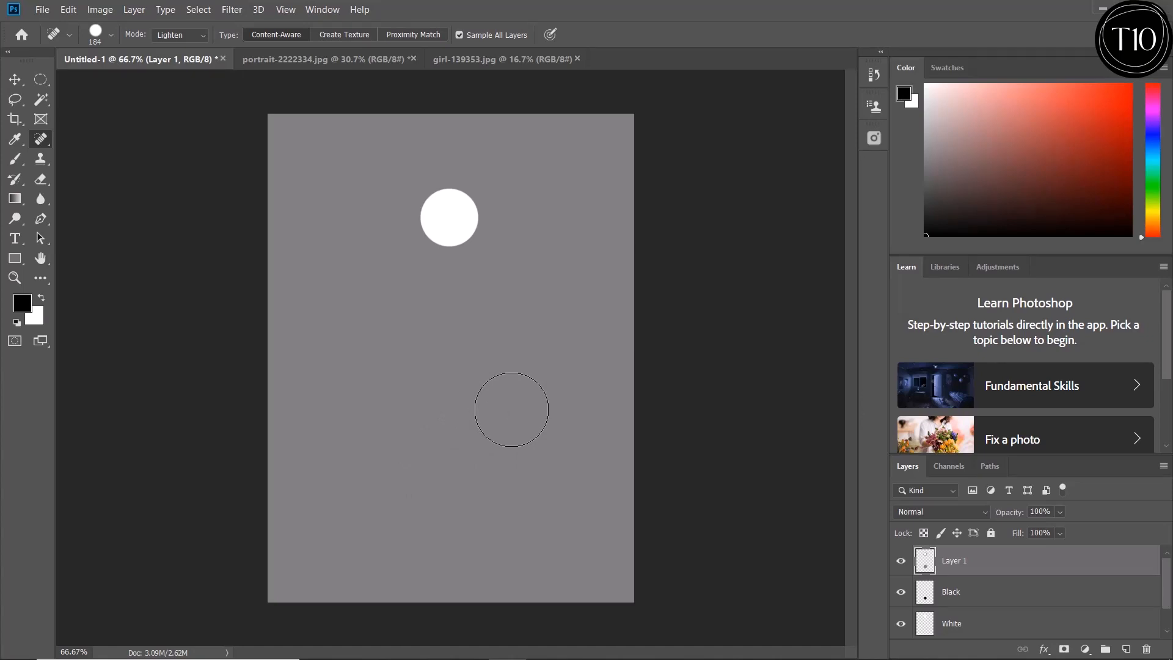
key(ctrl+z)
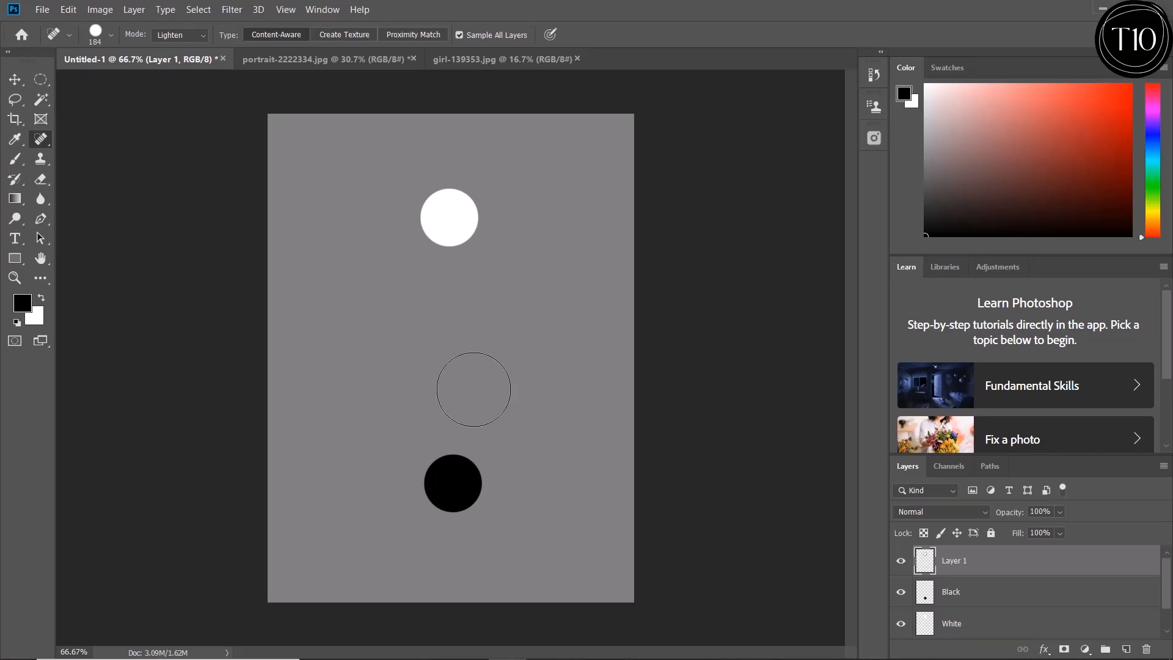
Step: Test Darken mode again on the white circle and the black circle, and undo the healing
click(194, 36)
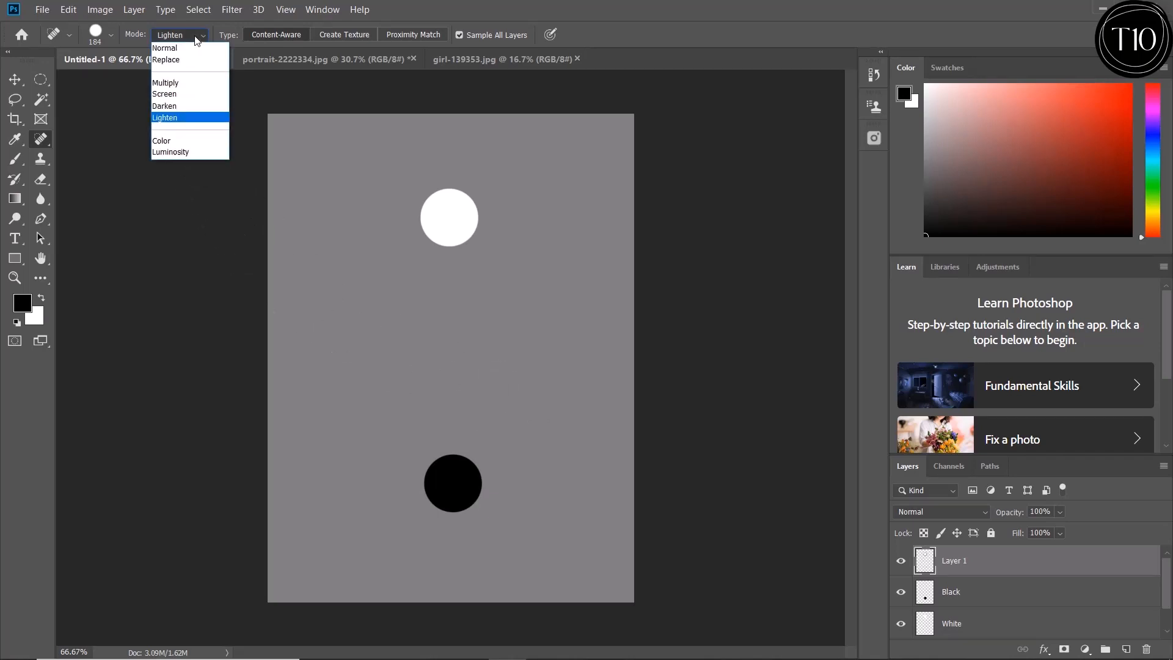
click(192, 107)
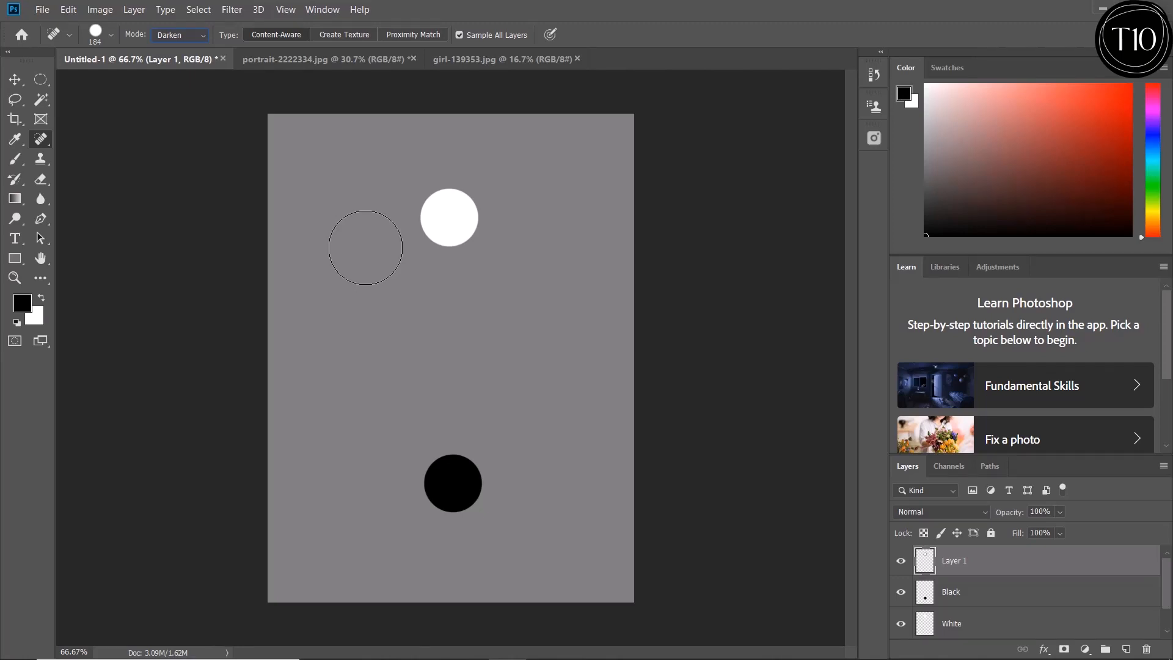
click(447, 219)
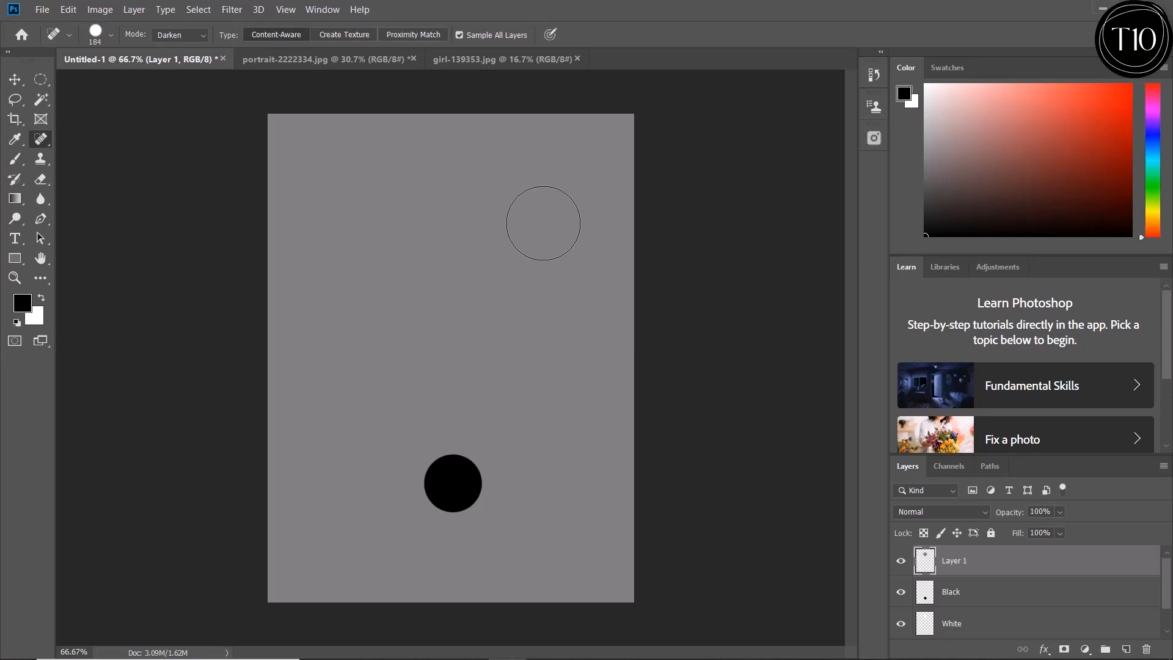
click(447, 483)
key(ctrl+z)
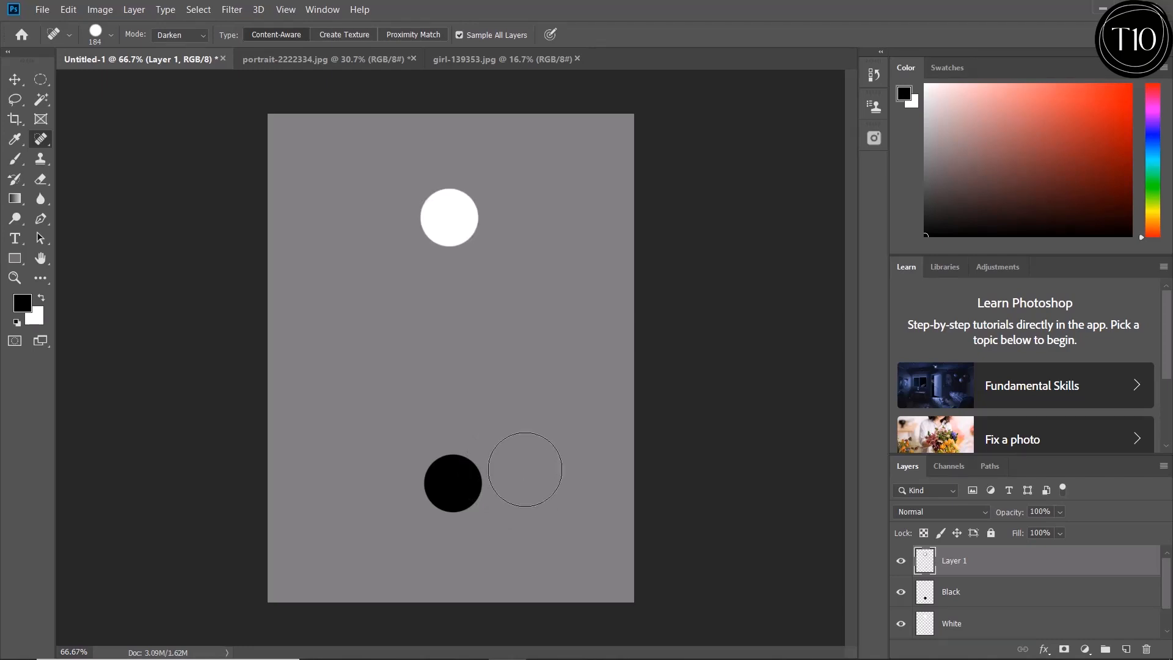
Step: Set the healing mode to Lighten and heal over the black circle and the white circle
click(201, 36)
click(183, 120)
click(447, 482)
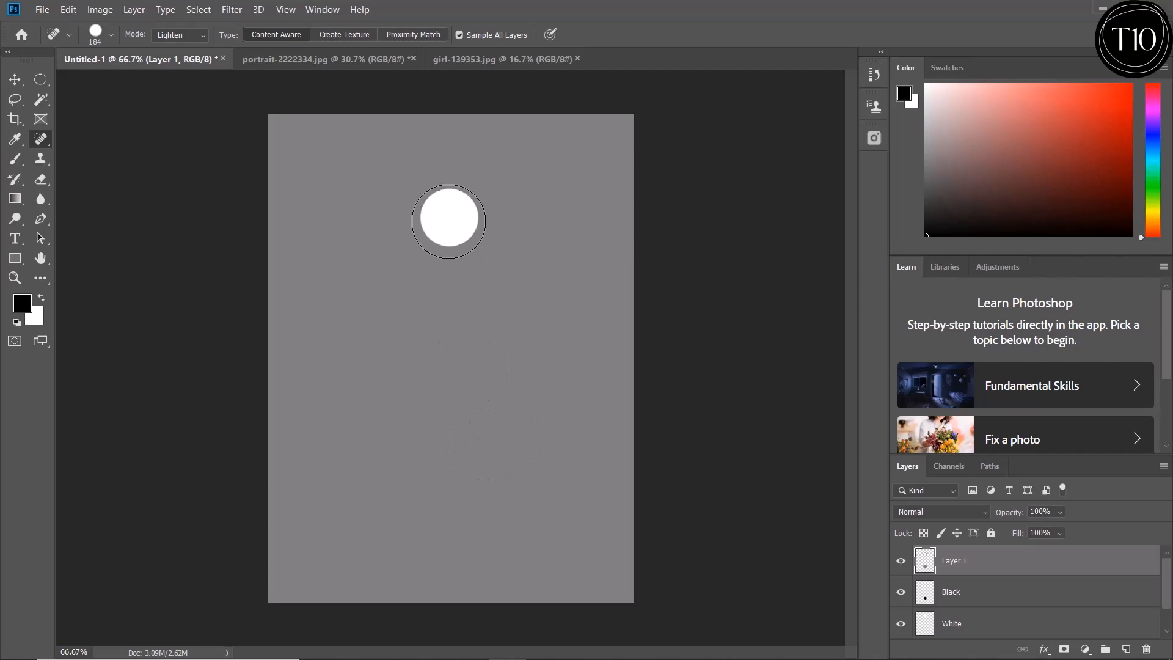
click(447, 215)
Step: Switch to the portrait-2222334.jpg document and add an empty layer above the Background for retouching the lips
click(355, 60)
key(v)
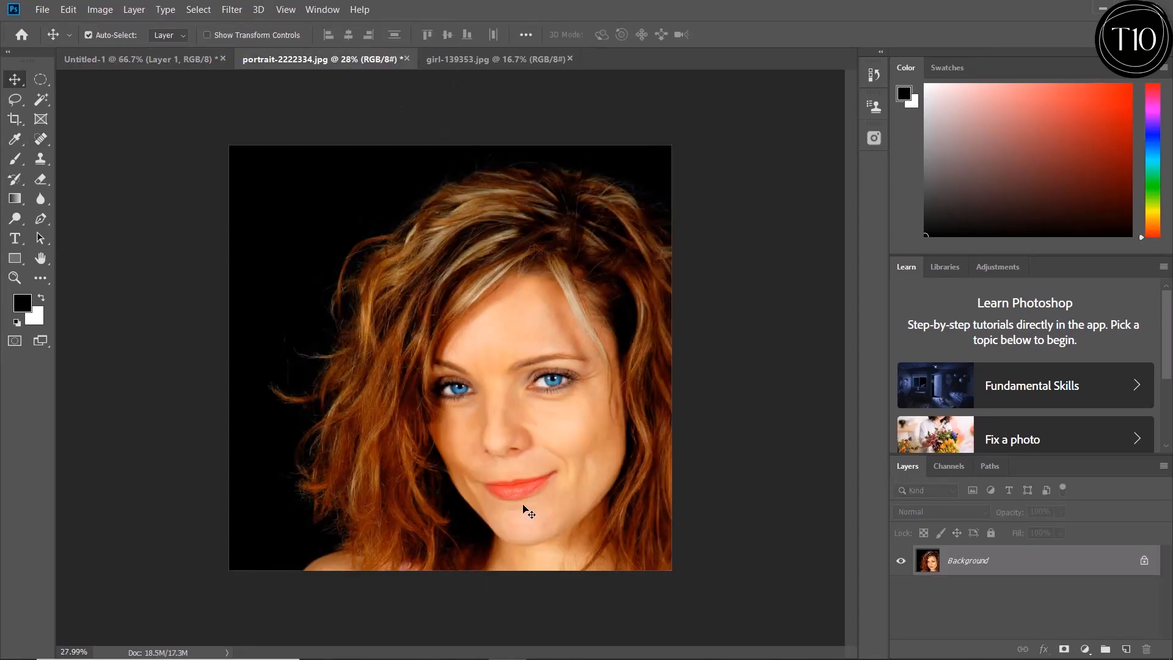
scroll(520, 518, up, 6)
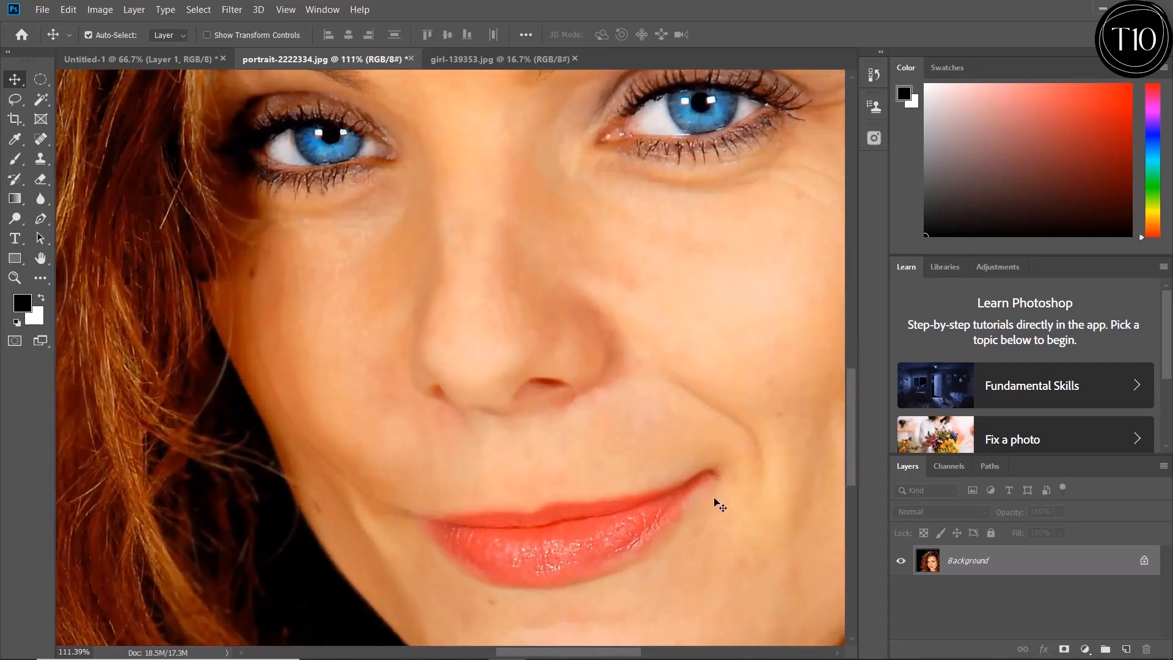
drag(602, 539, 543, 405)
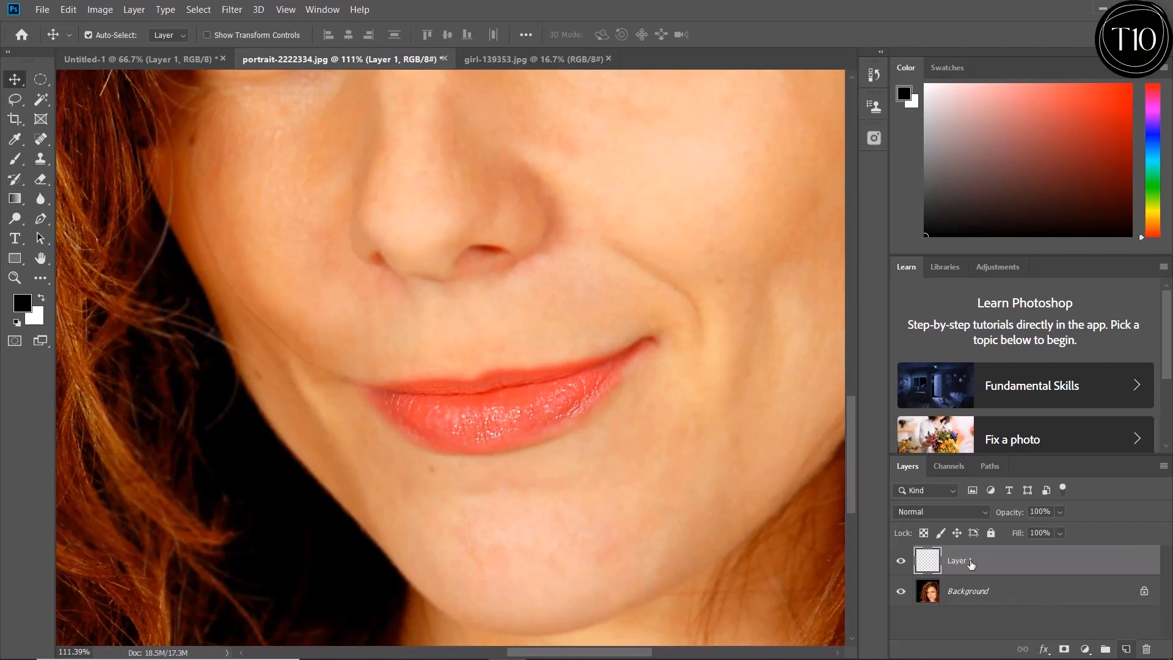
Step: Set up the Spot Healing Brush with a 30 px size and Darken mode
click(43, 140)
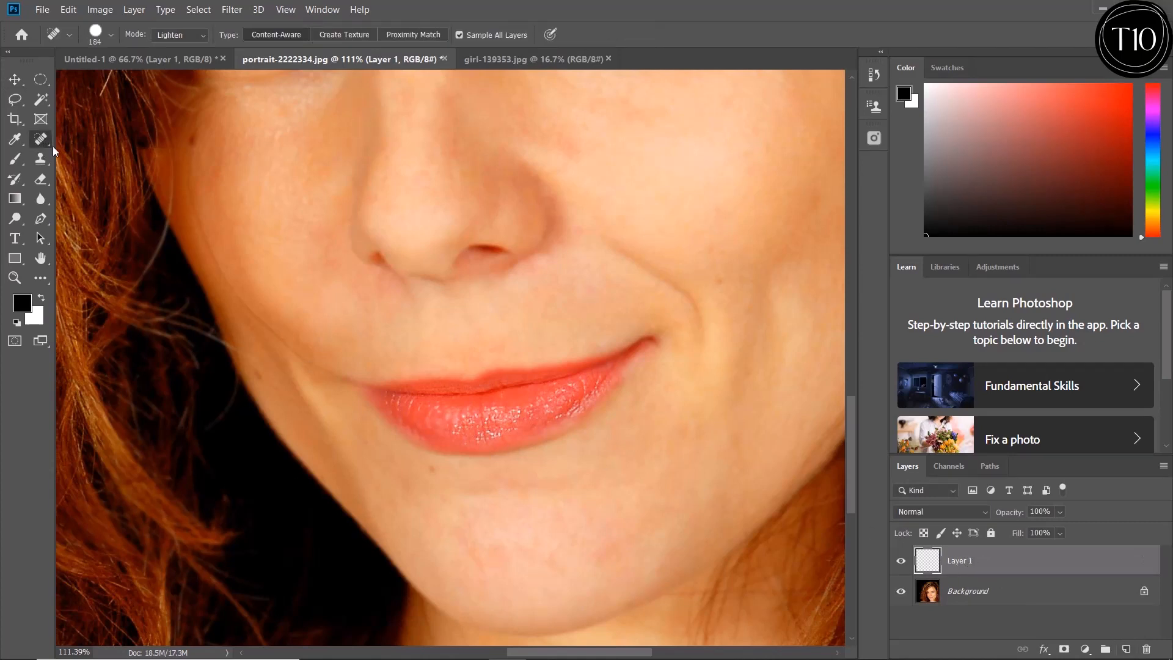
key(bracketleft)
key(bracketleft)
key(bracketleft)
key(bracketleft)
key(bracketleft)
click(199, 35)
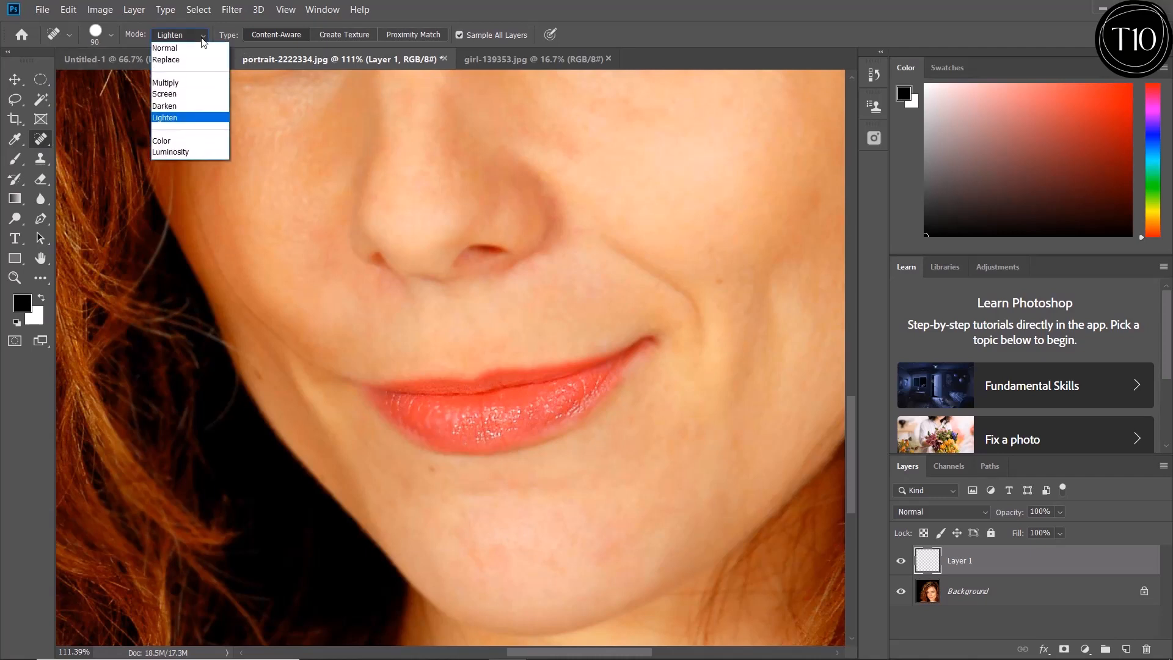
click(195, 108)
key(bracketleft)
key(bracketleft)
key(bracketleft)
key(bracketleft)
key(bracketleft)
key(bracketleft)
key(bracketleft)
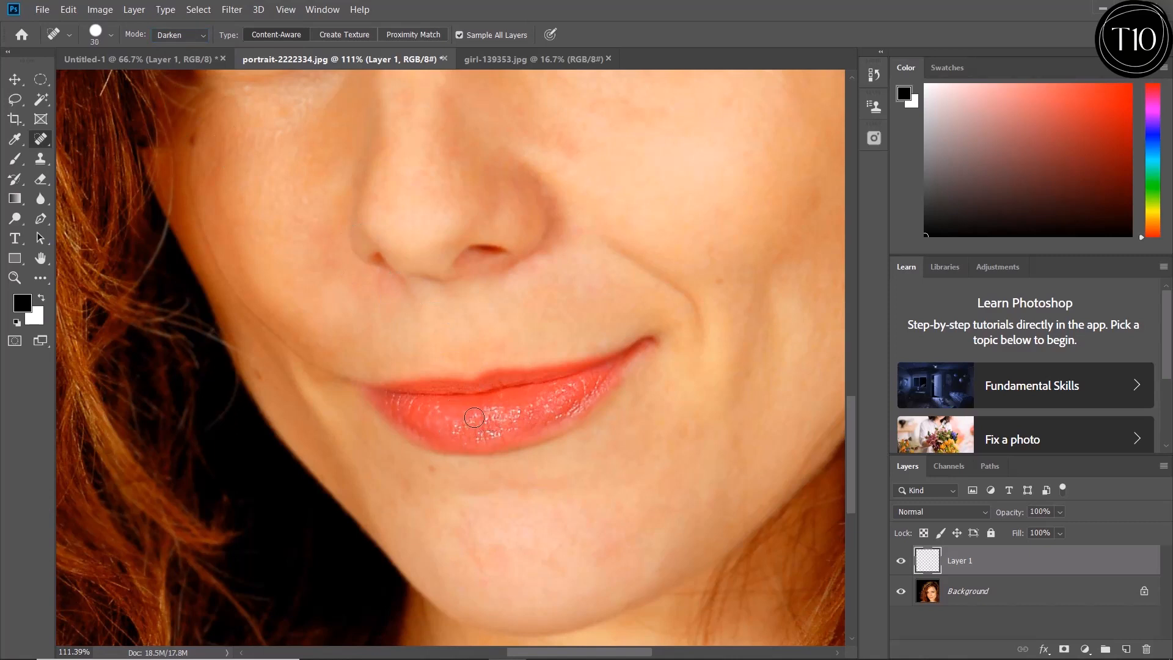
key(bracketleft)
key(bracketleft)
key(bracketright)
Step: Heal away the bright highlights across the lower lip on Layer 1
click(473, 418)
click(457, 426)
click(486, 434)
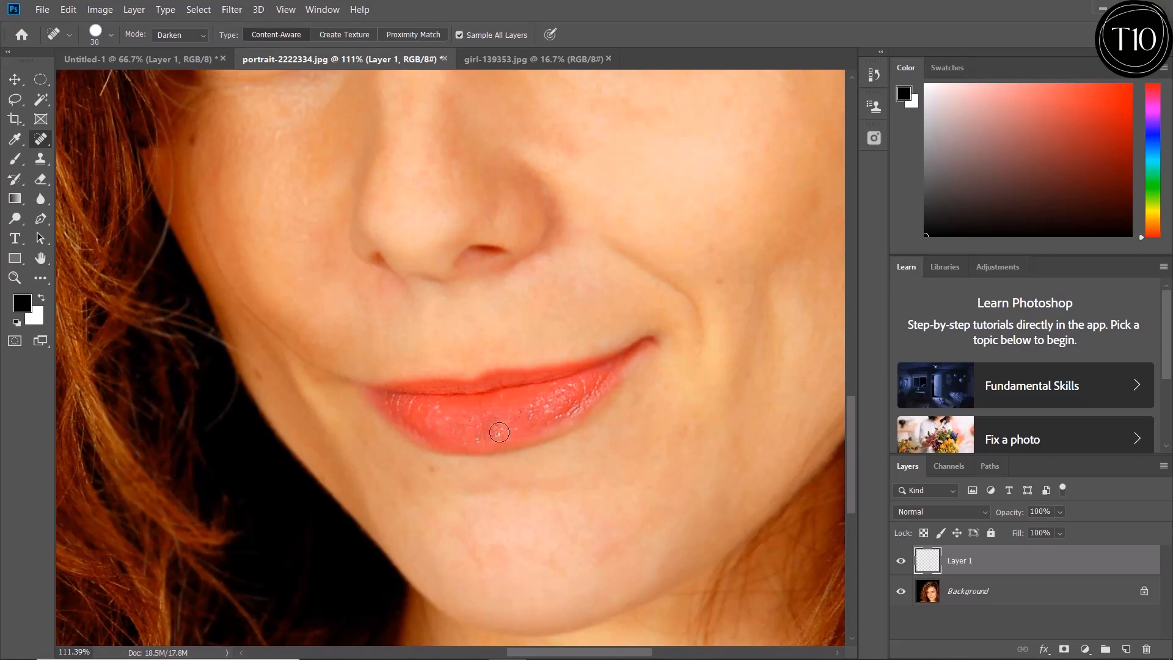
click(496, 432)
click(475, 438)
click(537, 408)
click(546, 401)
click(553, 409)
click(558, 394)
click(510, 426)
click(481, 414)
click(439, 413)
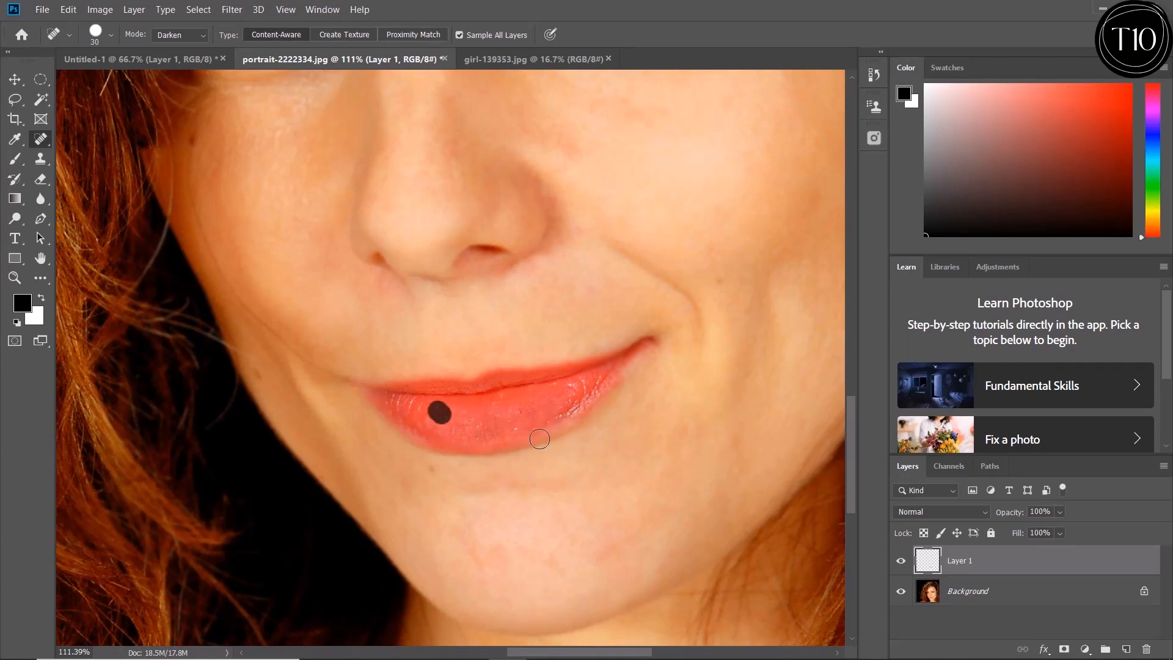
click(568, 408)
click(565, 404)
click(586, 387)
click(579, 389)
Step: Reduce Layer 1's opacity to 65% and toggle its visibility to compare the lips before and after
click(1060, 512)
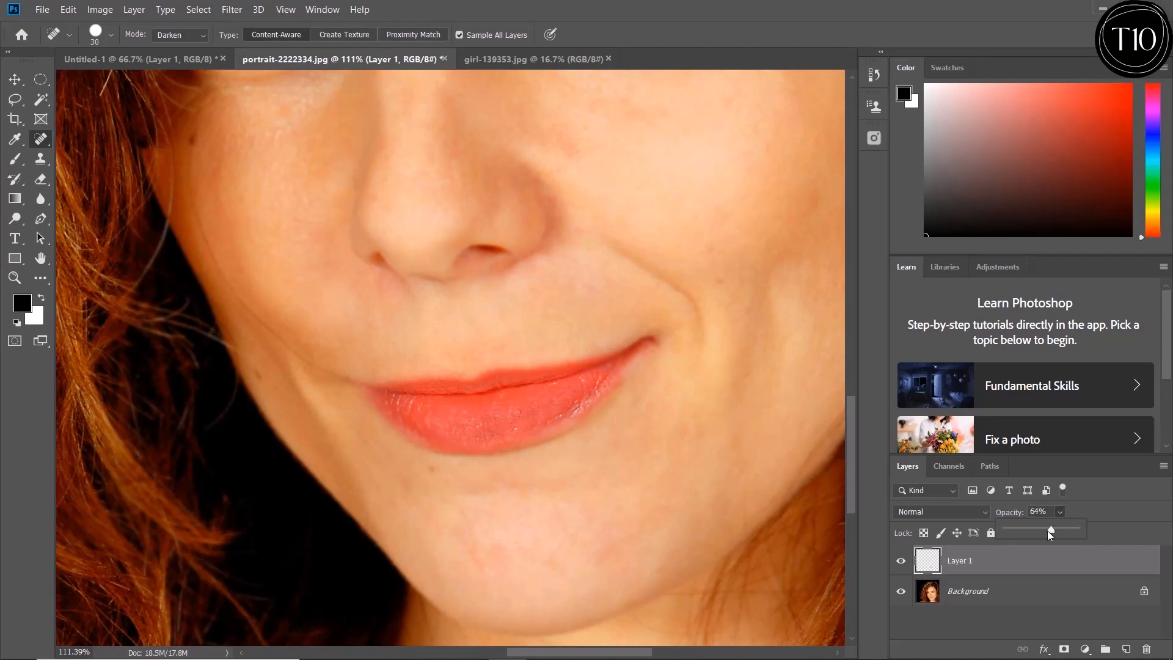
mouse_move(1048, 529)
mouse_down()
mouse_move(1007, 527)
mouse_move(1042, 538)
mouse_up()
click(901, 560)
click(901, 560)
scroll(597, 468, down, 5)
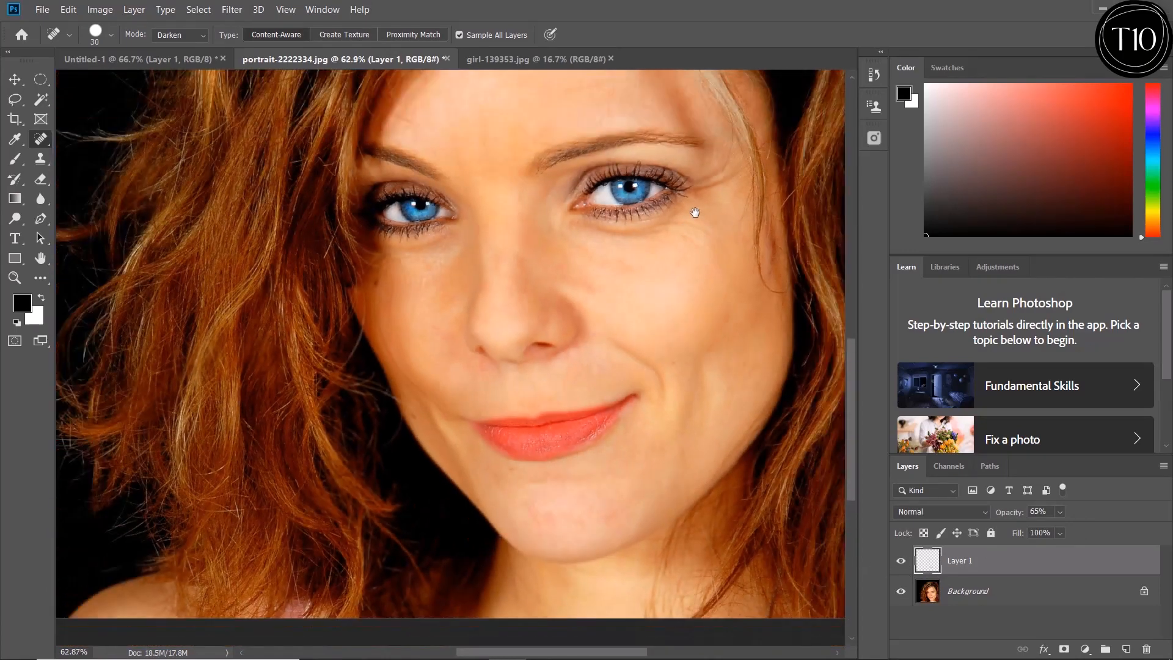
Step: Set the healing mode to Lighten and add a new layer above Layer 1 for the eye wrinkles
scroll(695, 212, up, 2)
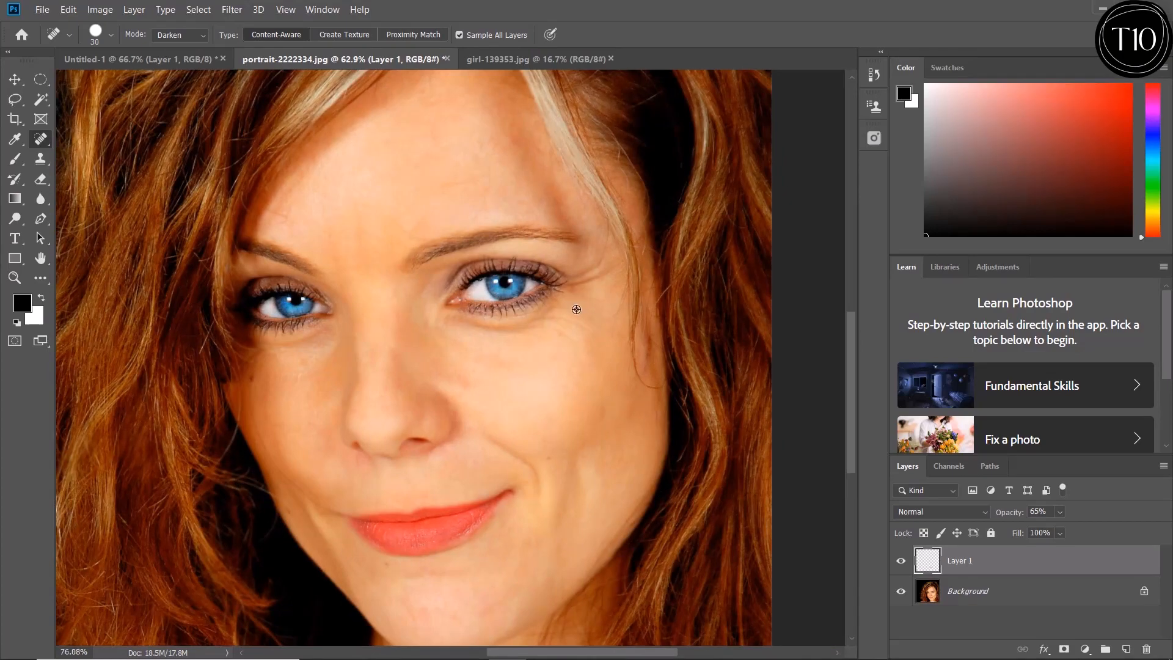
scroll(576, 309, up, 3)
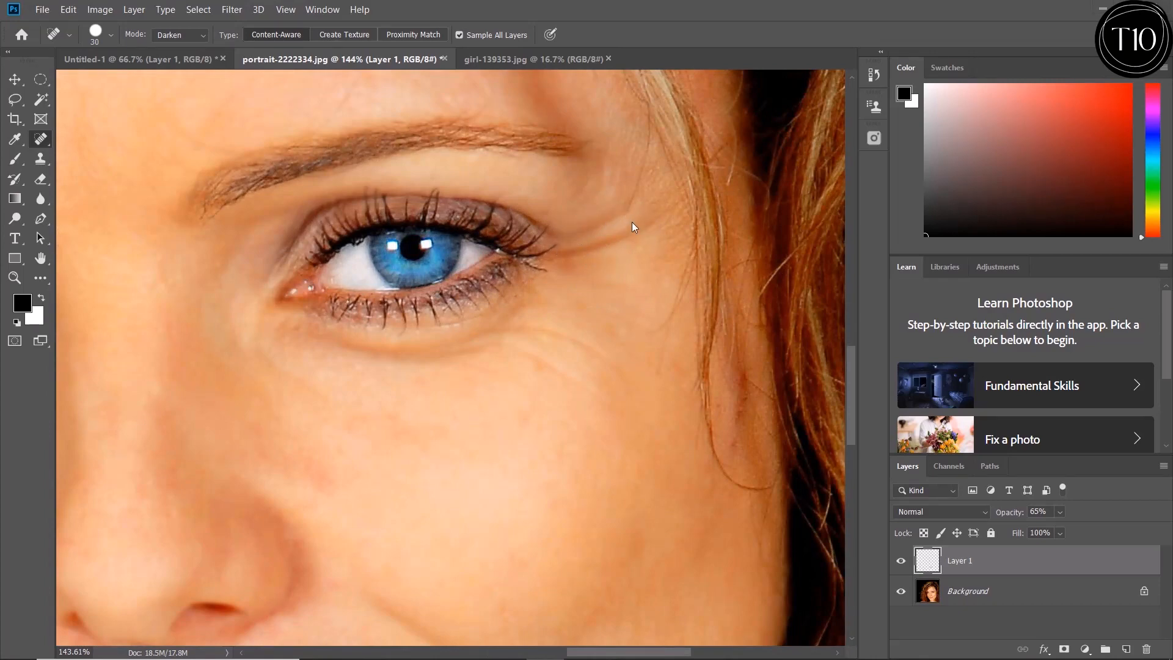
click(201, 36)
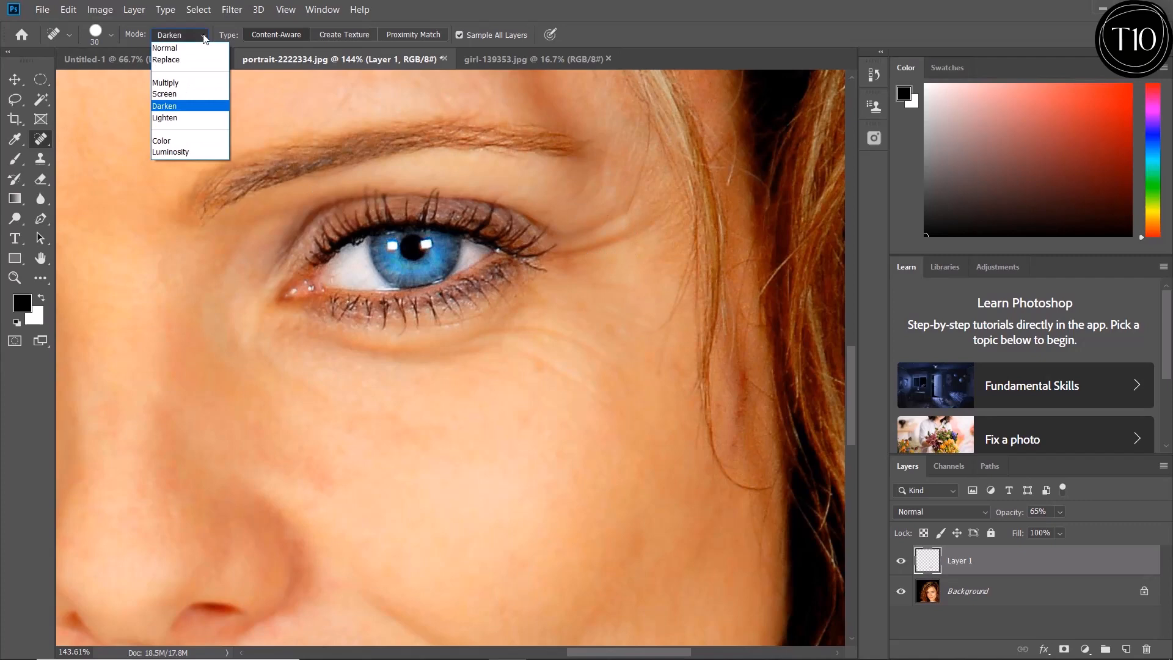
click(195, 116)
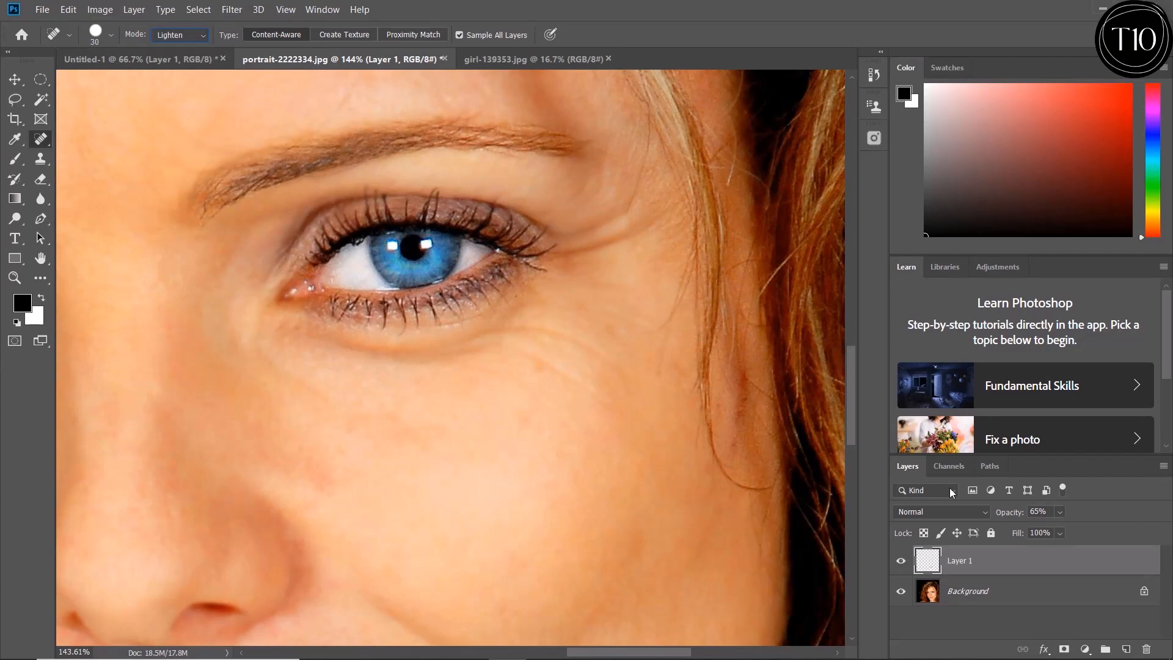
click(1128, 649)
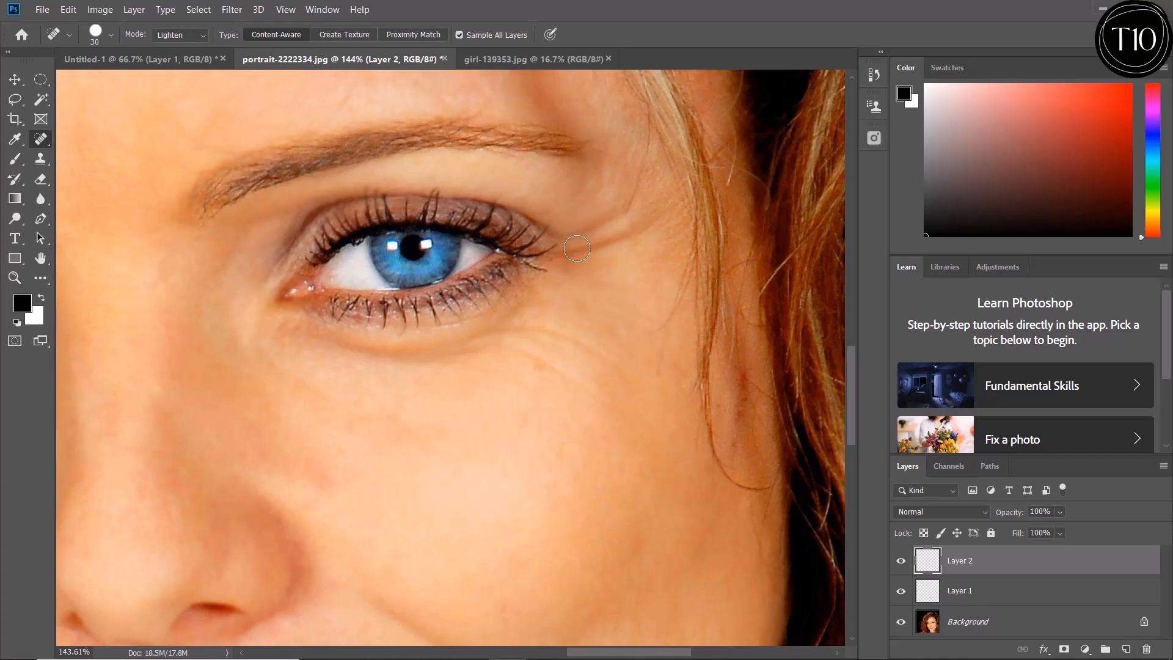
Step: Heal the wrinkles beside and below the eye with Lighten strokes on Layer 2
drag(574, 249, 654, 227)
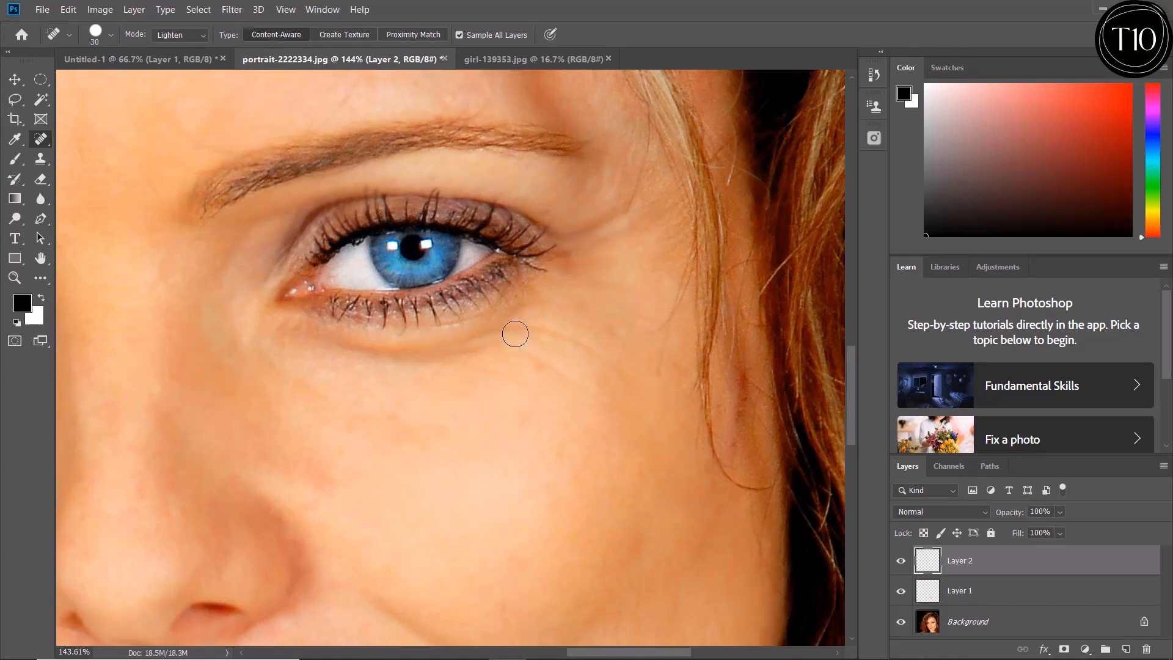
mouse_move(515, 333)
mouse_down()
mouse_move(589, 333)
mouse_move(613, 357)
mouse_up()
drag(532, 350, 585, 377)
drag(558, 306, 602, 328)
drag(600, 223, 632, 202)
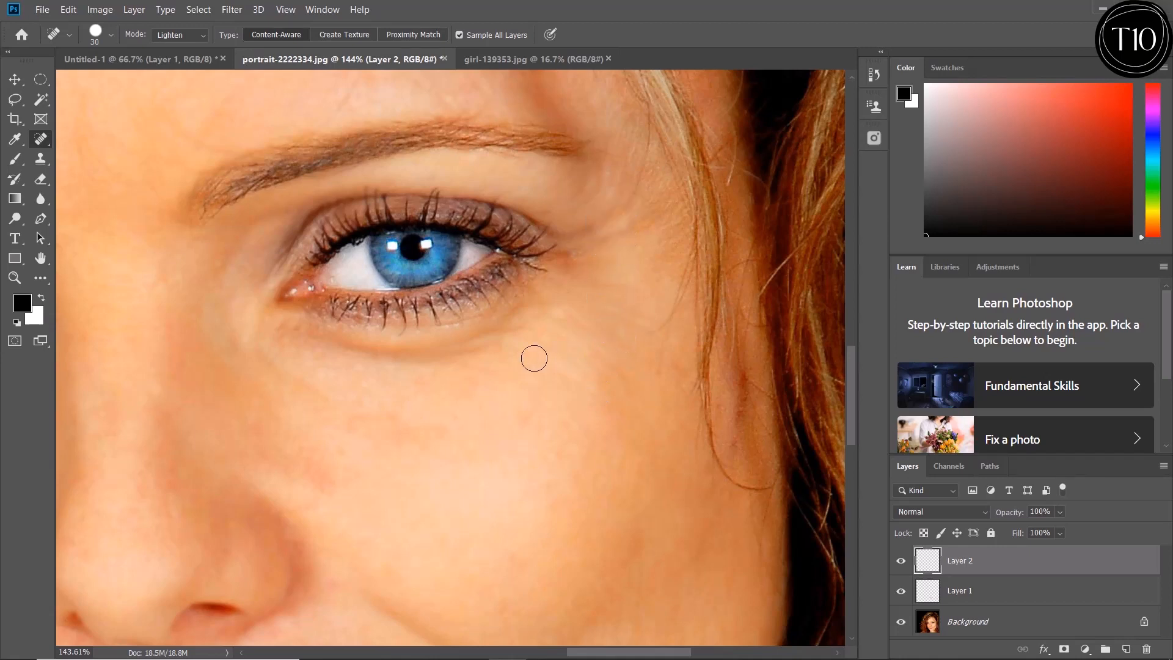
drag(526, 344, 439, 359)
Step: Lower Layer 2's opacity to 80% to blend the wrinkle retouching into the skin
click(1061, 515)
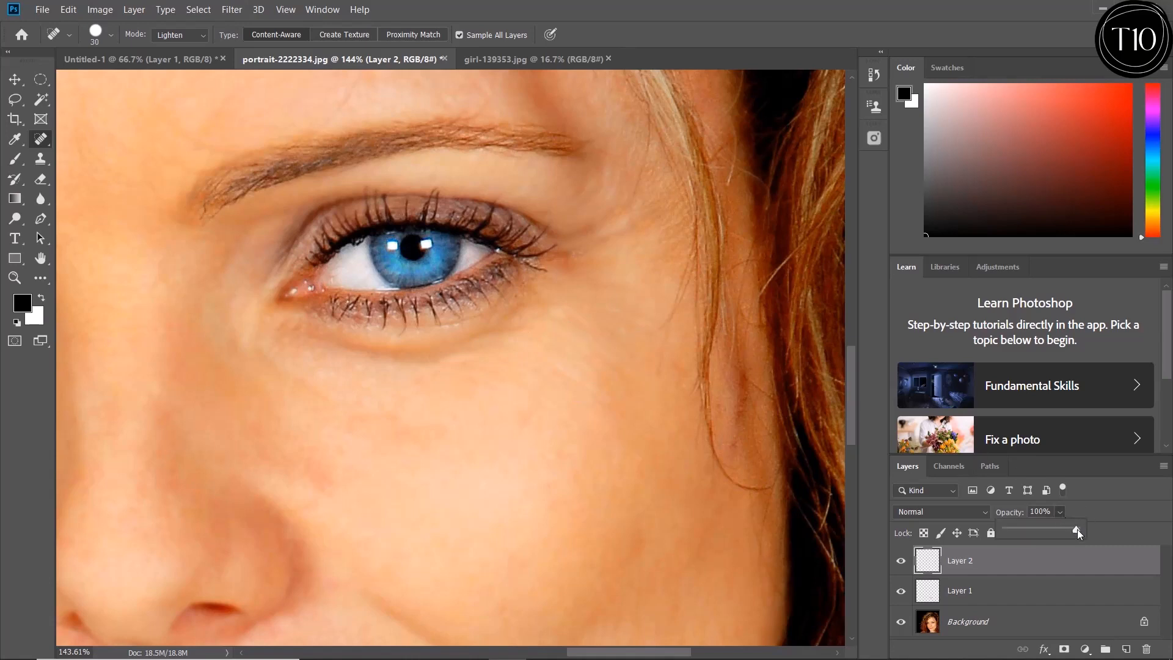
drag(1040, 535, 1016, 535)
drag(1080, 537, 1062, 530)
scroll(531, 332, down, 3)
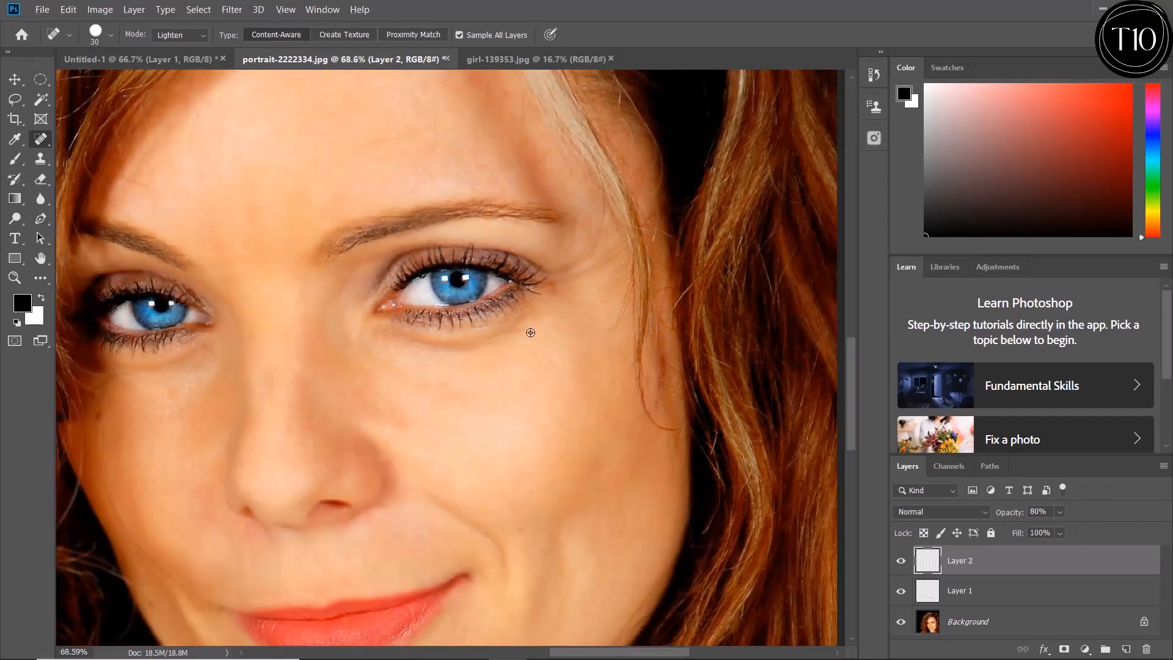
scroll(530, 332, down, 2)
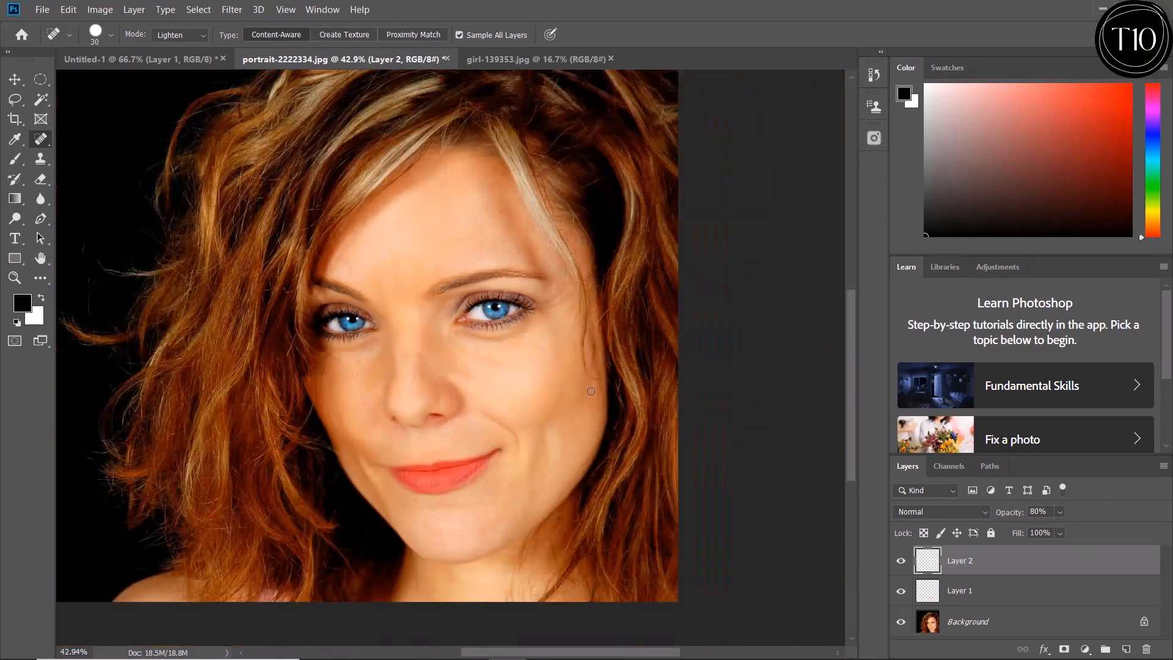
Step: Toggle Layer 2's visibility to compare the eye wrinkles before and after the retouching
click(901, 561)
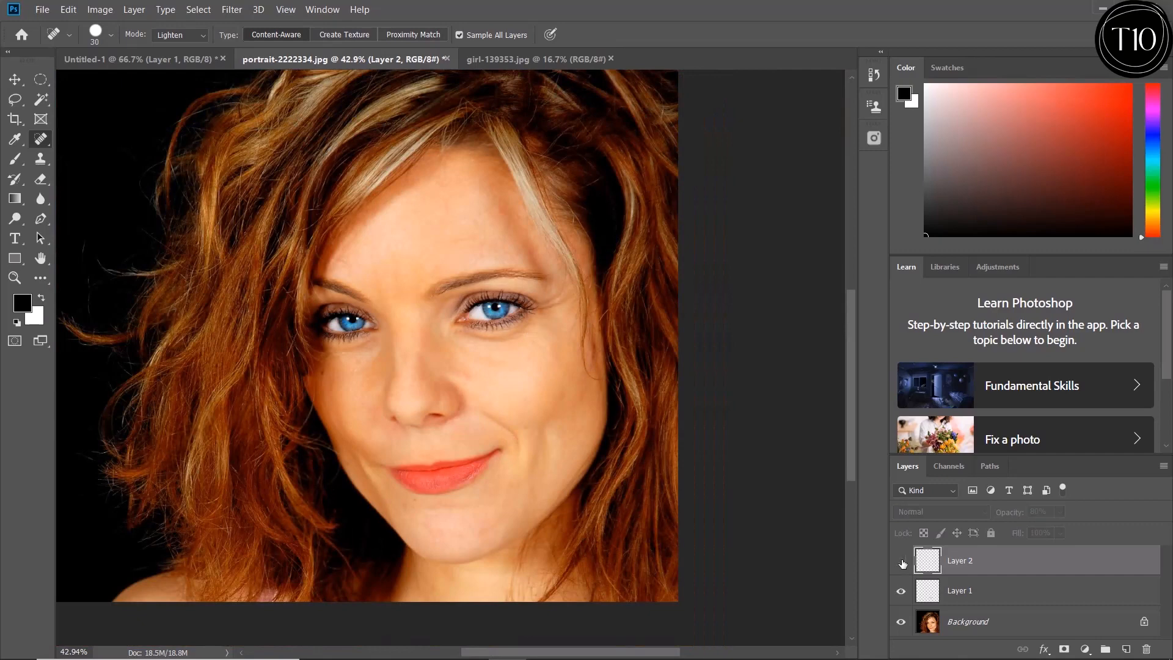
click(903, 562)
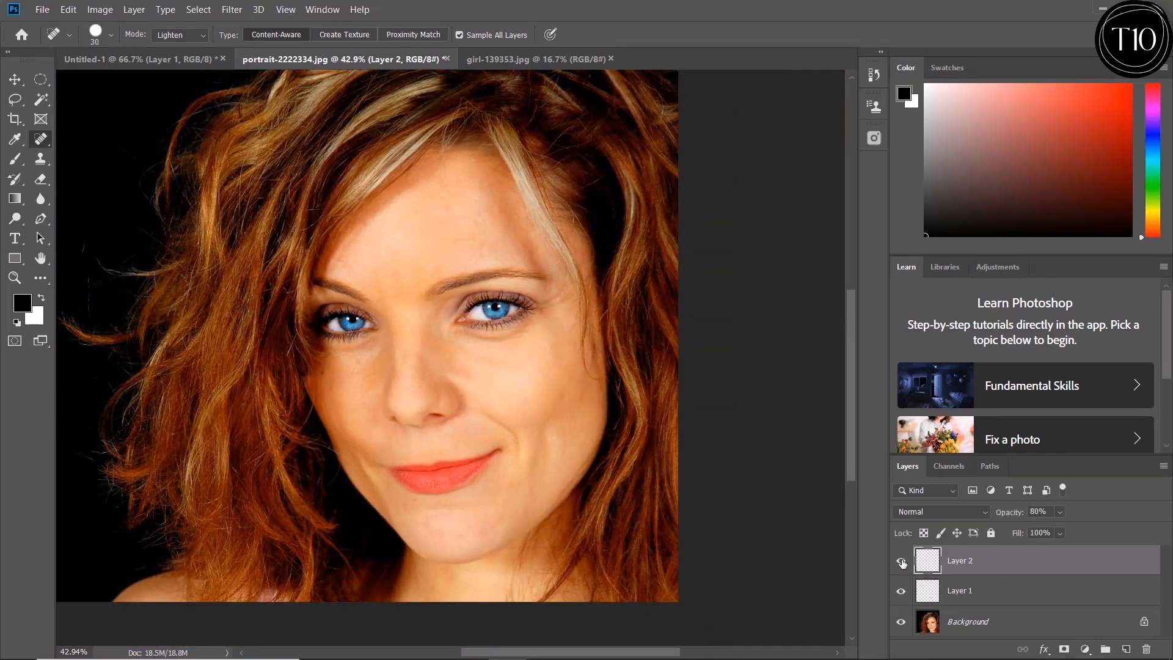
Step: Switch to the girl-139353.jpg photo and add a new empty layer above the Background for retouching the cheek
click(559, 57)
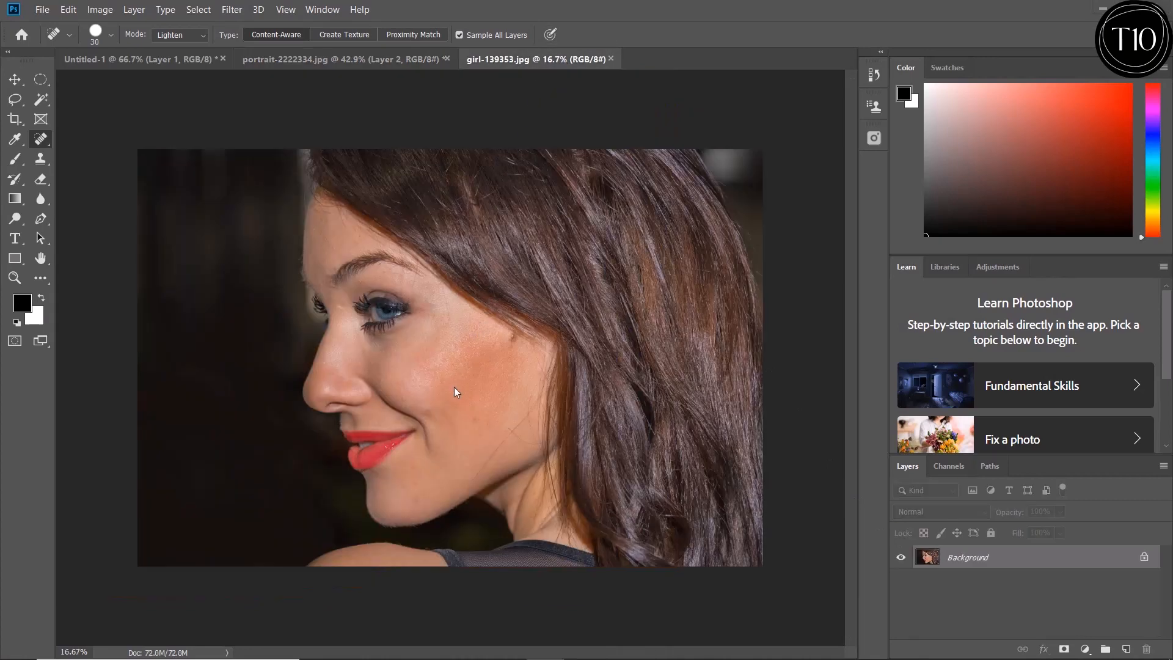
scroll(447, 381, up, 5)
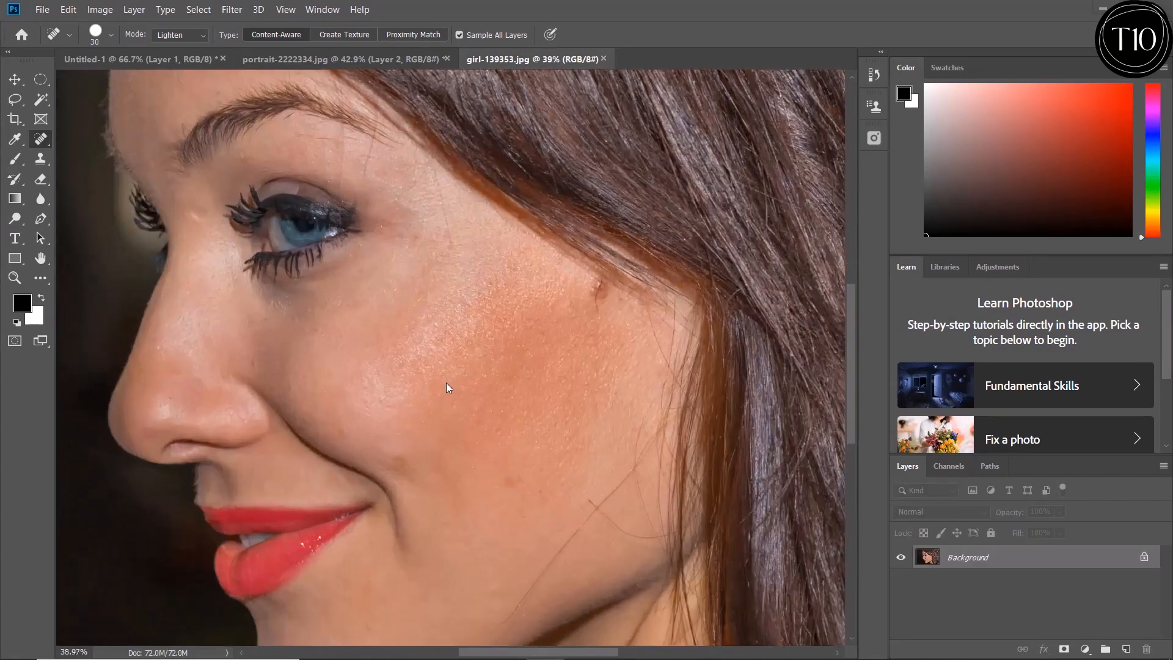
scroll(428, 370, up, 1)
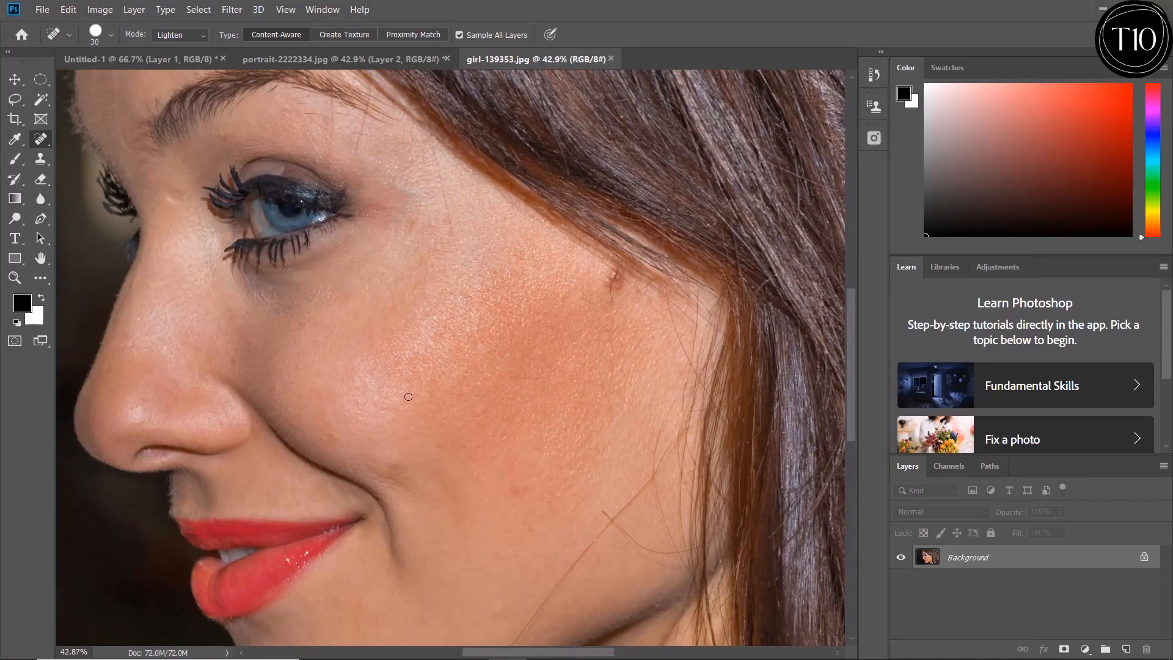
click(1126, 649)
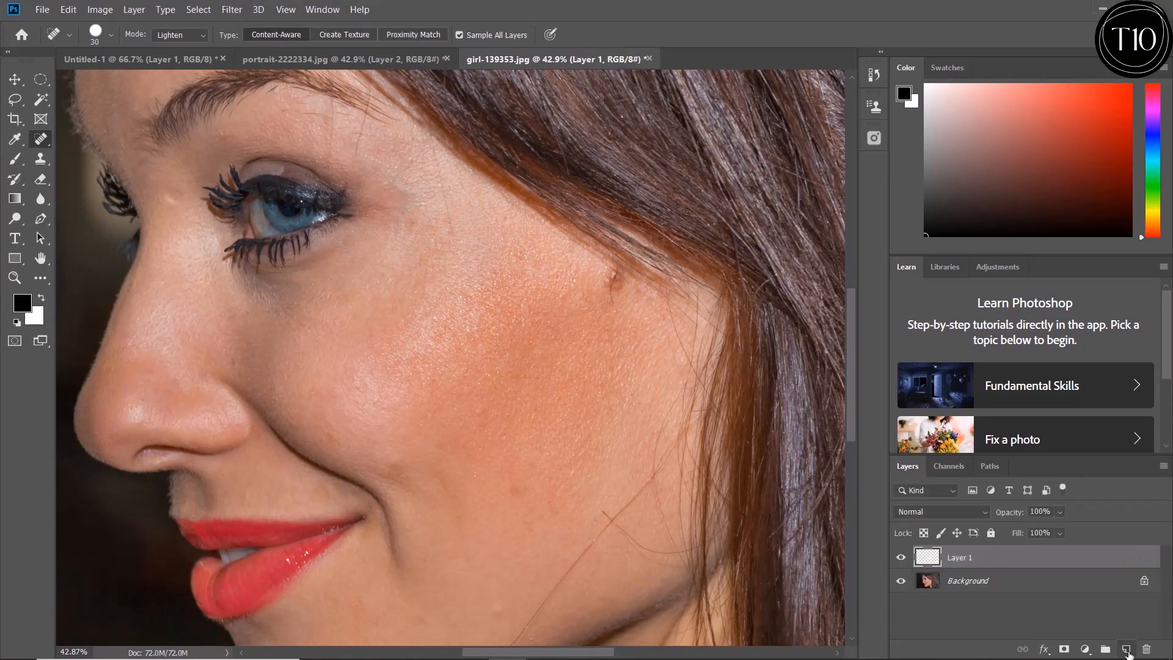
Step: Set up the Spot Healing Brush with a size of 100 and the Darken mode
right_click(45, 141)
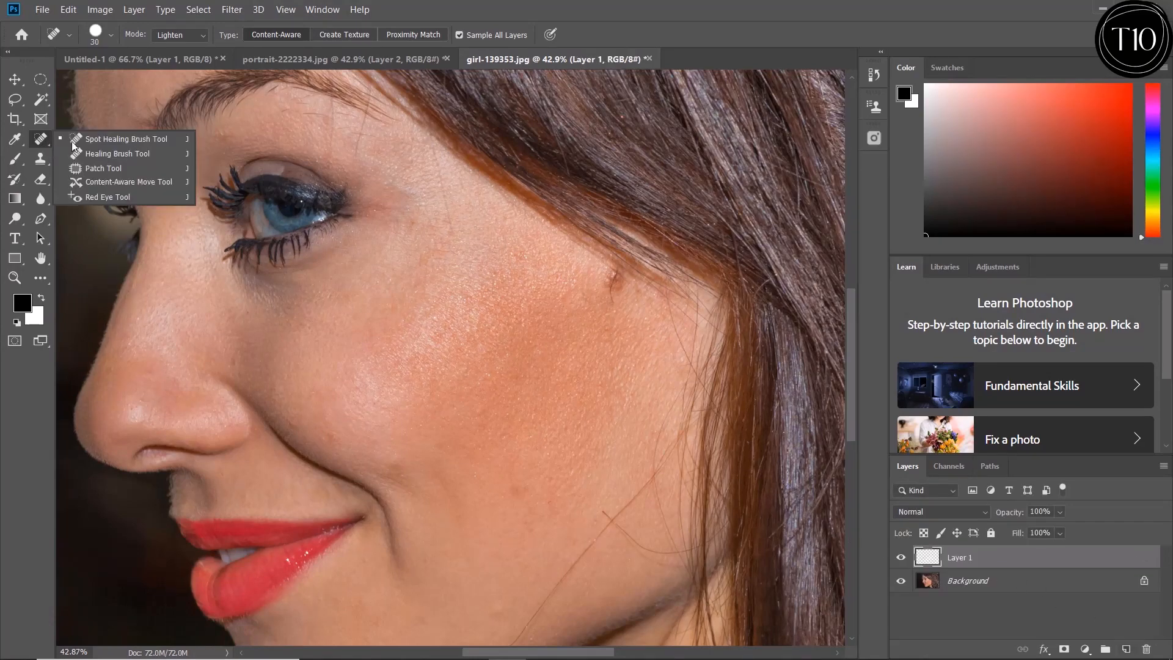
click(95, 140)
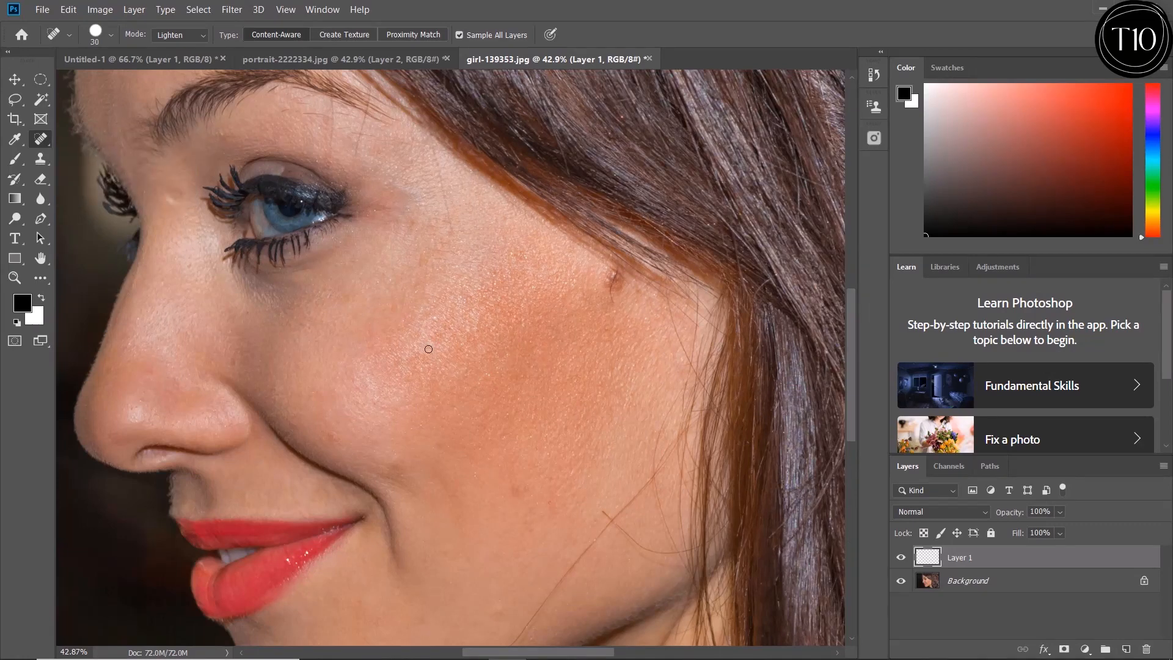
key(bracketright)
key(bracketright)
key(bracketright)
key(bracketright)
key(bracketright)
key(bracketright)
key(bracketright)
click(191, 34)
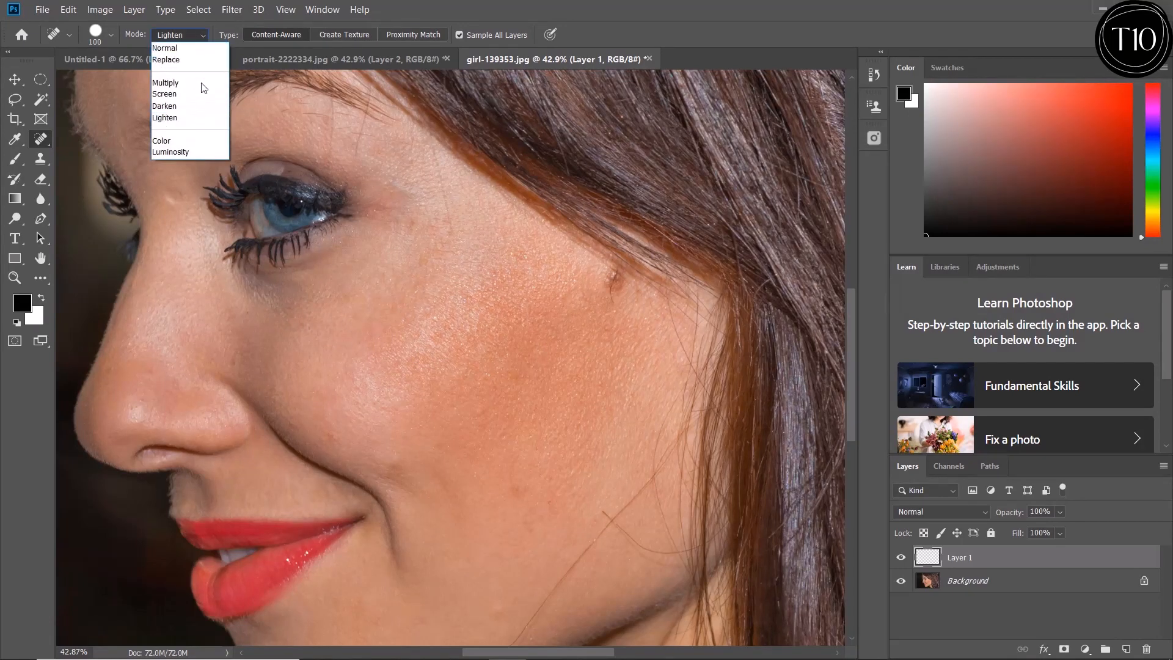
click(198, 105)
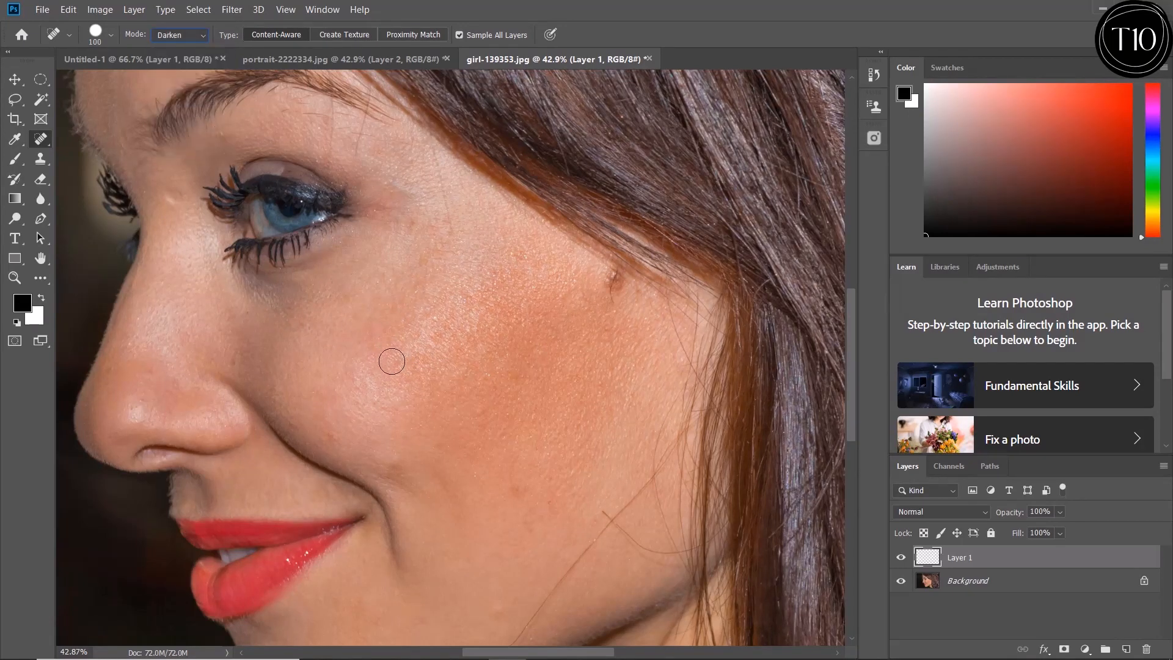
Step: Heal the shiny highlight in the middle of the cheek with Darken strokes, enlarging the brush after the first one
drag(364, 368, 406, 384)
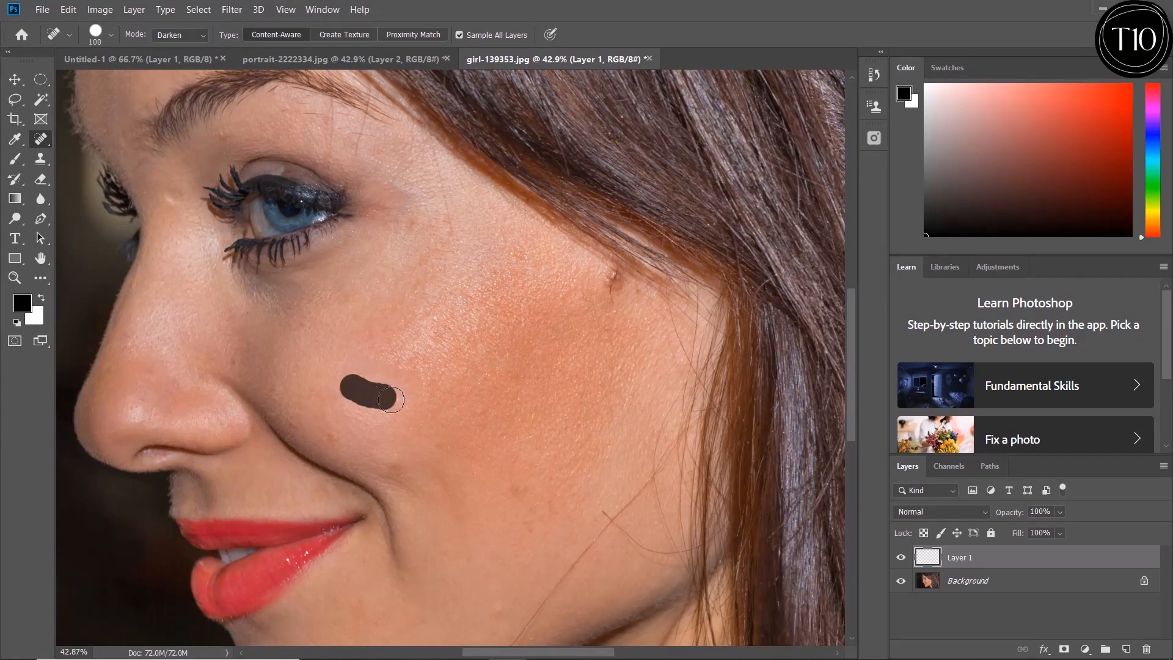
key(bracketright)
key(bracketright)
key(bracketright)
key(bracketright)
key(bracketright)
key(bracketright)
key(bracketright)
key(bracketright)
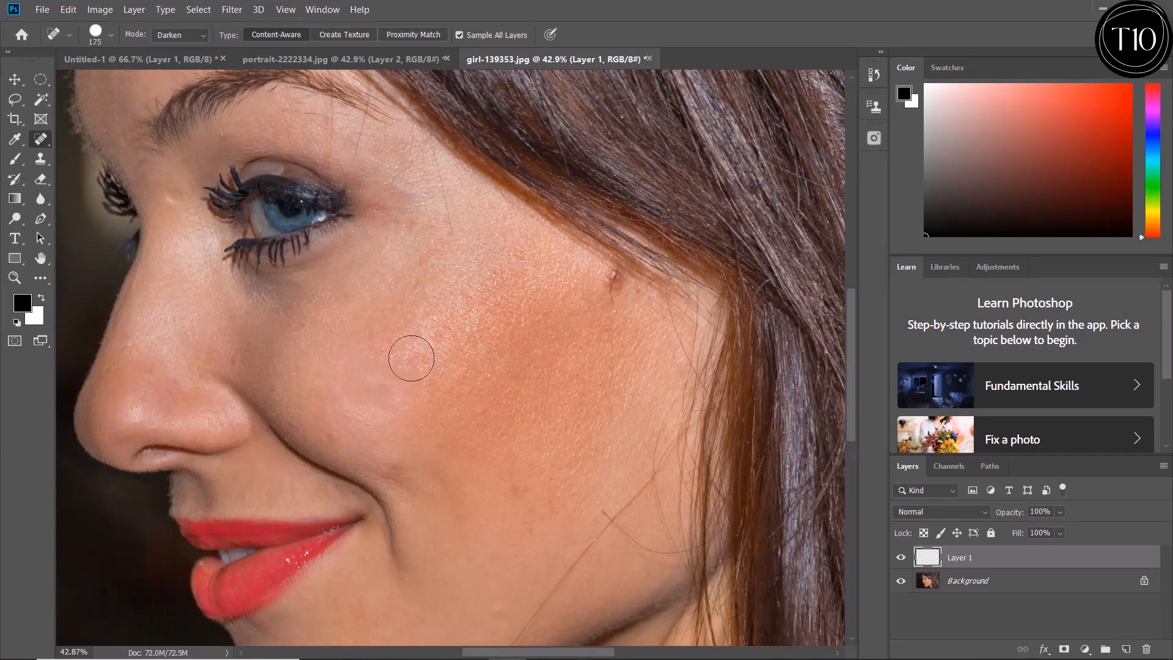
mouse_move(342, 361)
mouse_down()
mouse_move(438, 315)
mouse_move(443, 379)
mouse_up()
Step: Reduce the healing brush size to 125 and heal the shine on the upper cheek and temple beside the eye
key(bracketleft)
key(bracketleft)
key(bracketleft)
key(bracketleft)
key(bracketleft)
key(bracketleft)
key(bracketleft)
mouse_move(370, 353)
mouse_down()
mouse_move(421, 354)
mouse_move(478, 285)
mouse_move(476, 253)
mouse_up()
drag(428, 203, 463, 222)
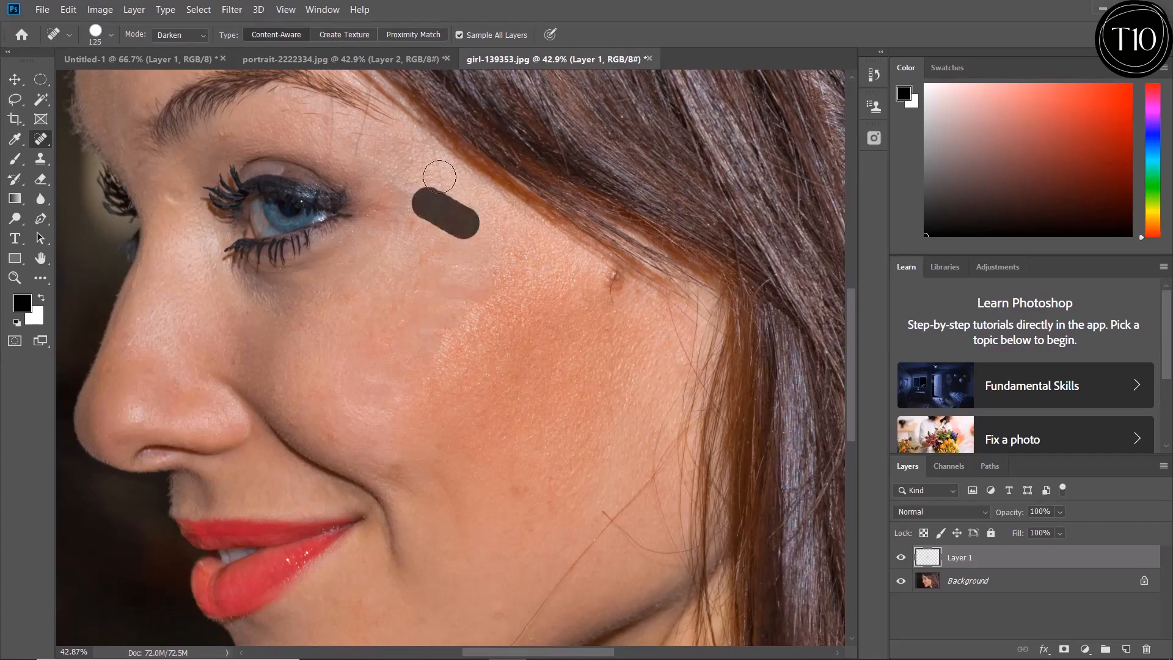
drag(414, 157, 504, 245)
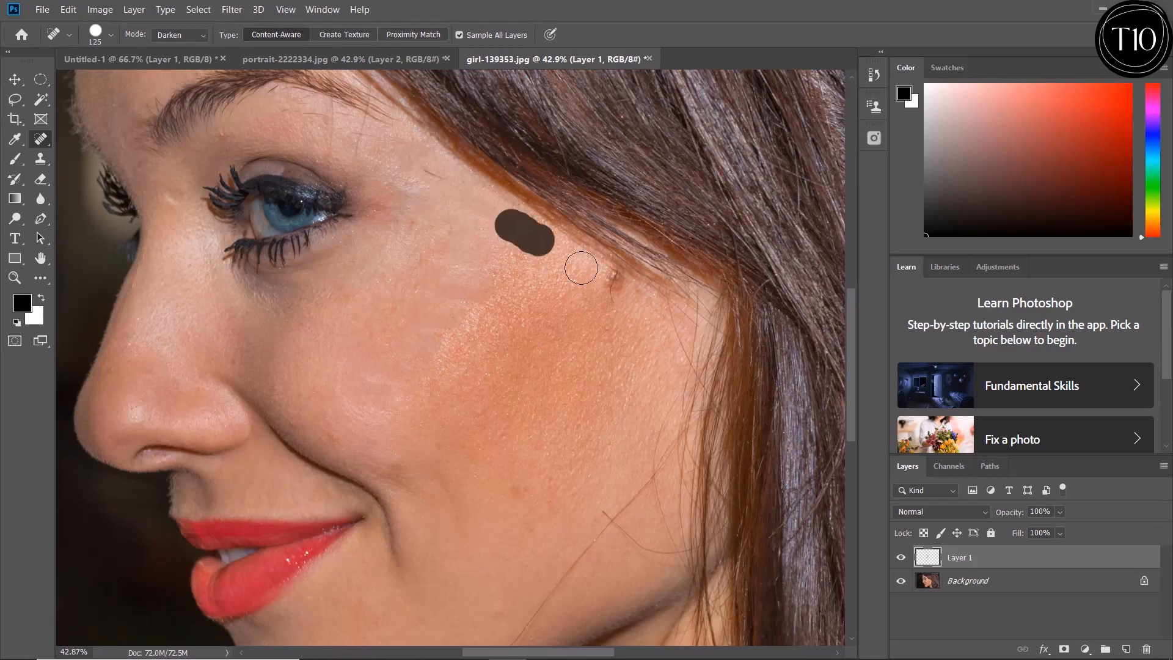
Step: Heal the remaining bright patches across the middle and outer cheek with further Darken strokes on Layer 1
mouse_move(486, 306)
mouse_down()
mouse_move(452, 354)
mouse_move(449, 339)
mouse_up()
mouse_move(394, 386)
mouse_down()
mouse_move(365, 379)
mouse_move(398, 416)
mouse_up()
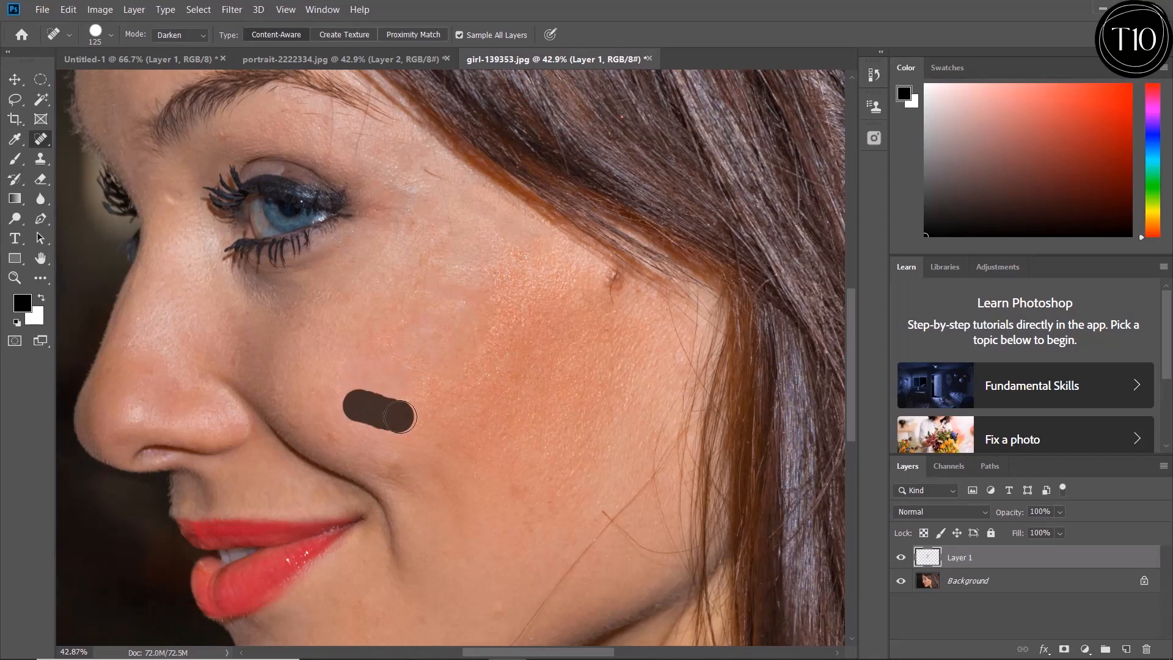
mouse_move(528, 285)
mouse_down()
mouse_move(532, 311)
mouse_move(513, 340)
mouse_up()
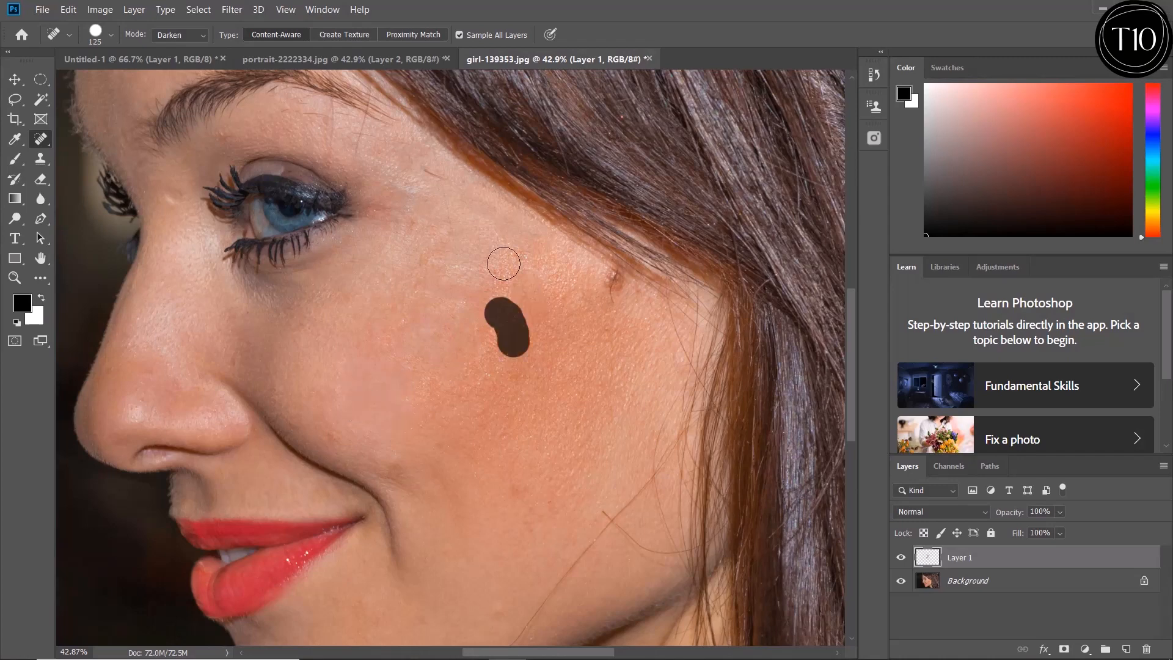
drag(421, 370, 430, 381)
Step: Heal the highlights on the nose, then touch up the leftover shine on the cheek and beside the eye
drag(166, 331, 206, 406)
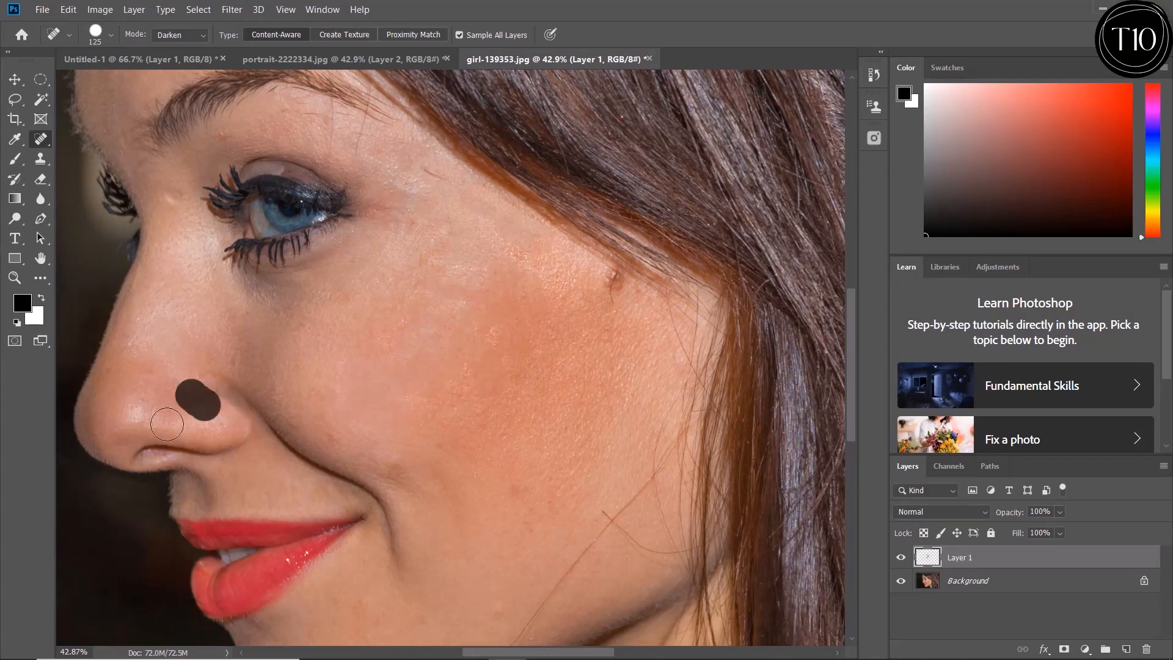
drag(146, 320, 163, 338)
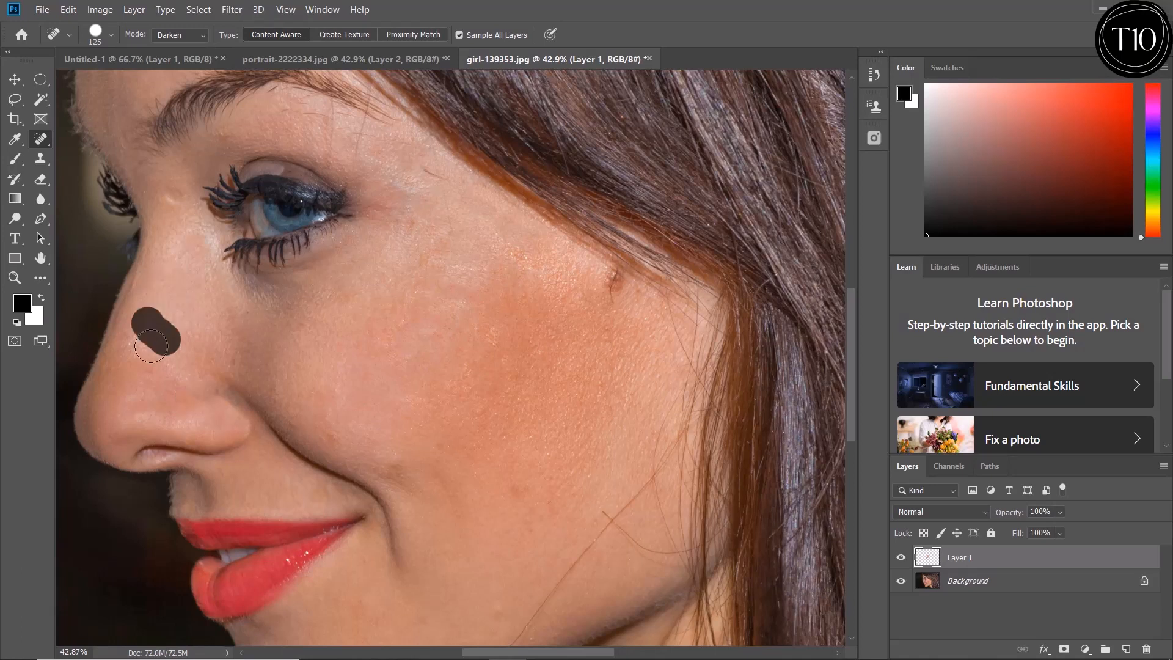
click(506, 421)
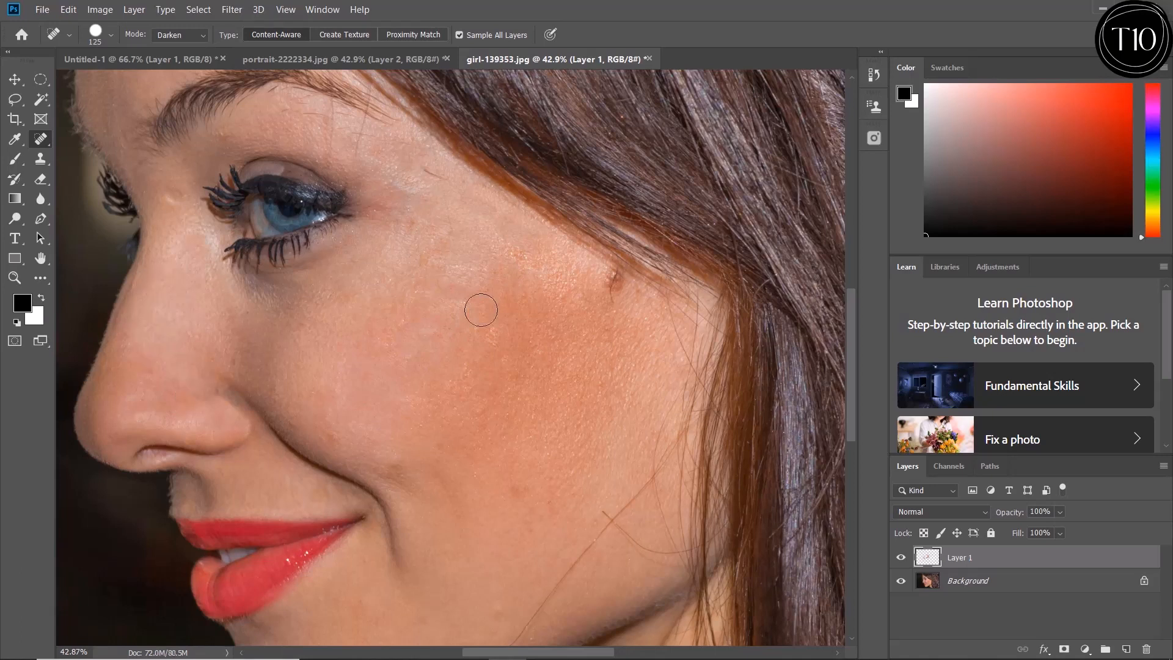
click(466, 273)
click(398, 176)
drag(405, 213, 389, 255)
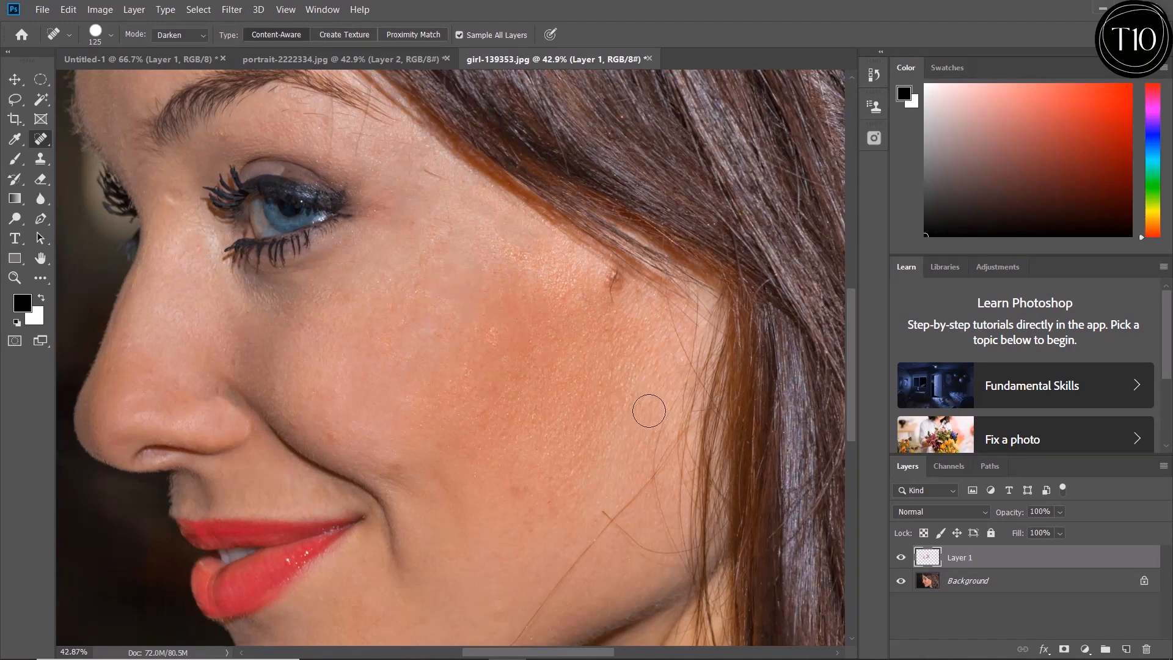
Step: Raise the dark end of Layer 1's Underlying Layer range under Blend If to blend the healing into the skin
right_click(1090, 562)
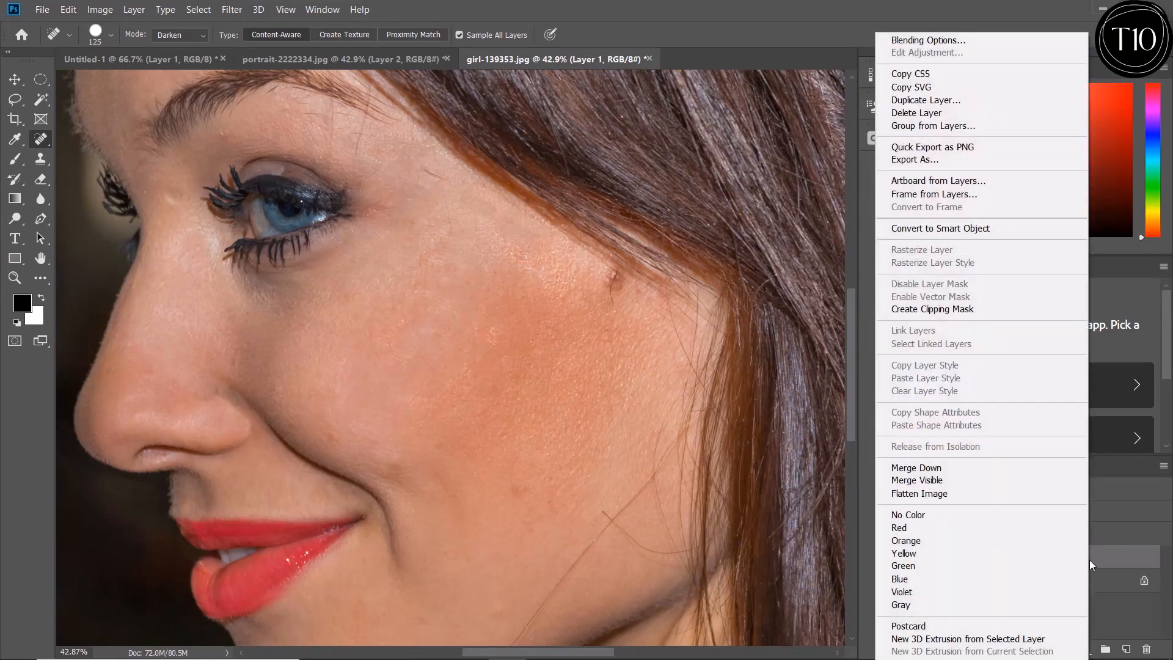
click(938, 41)
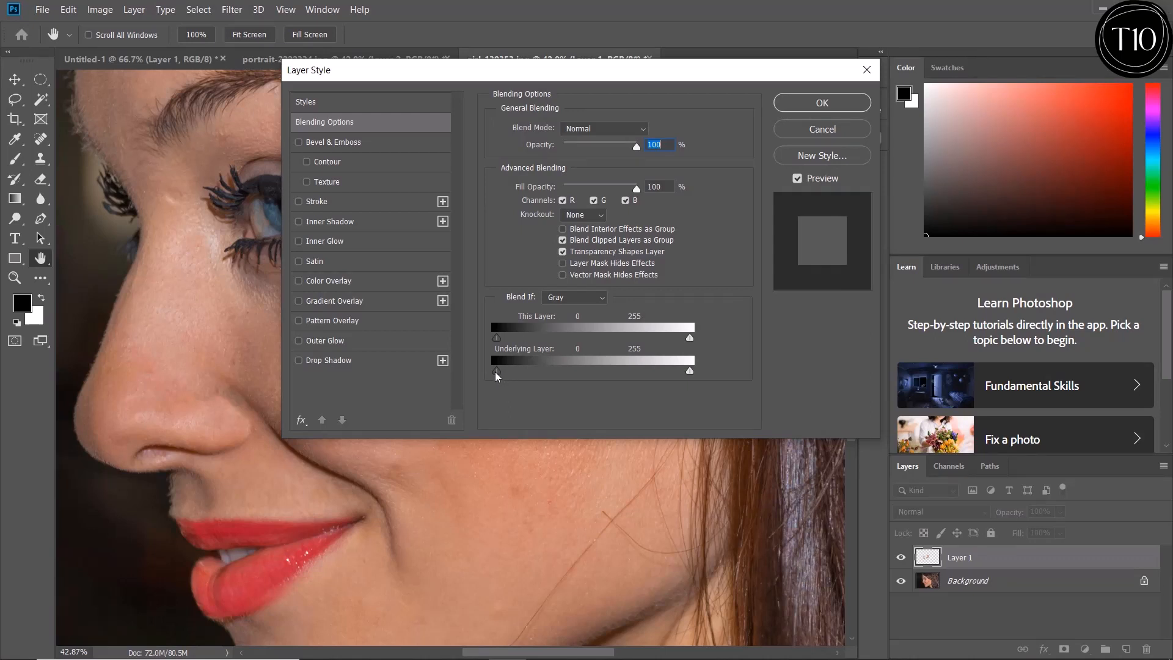
drag(496, 371, 541, 375)
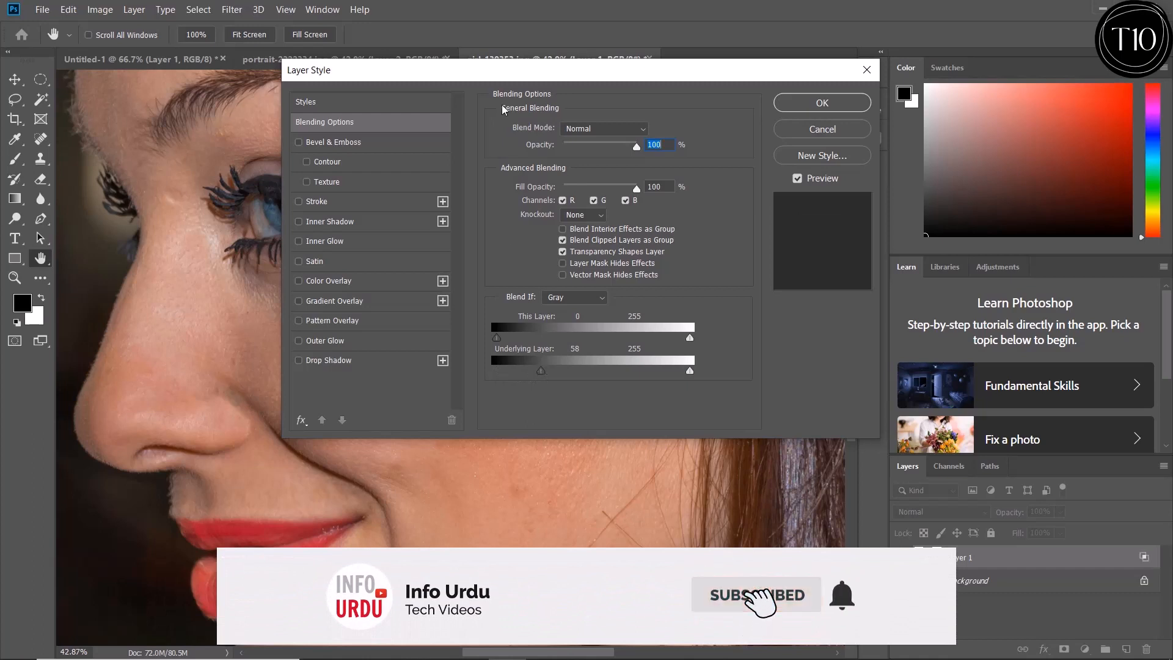
drag(455, 79, 538, 98)
drag(704, 122, 778, 156)
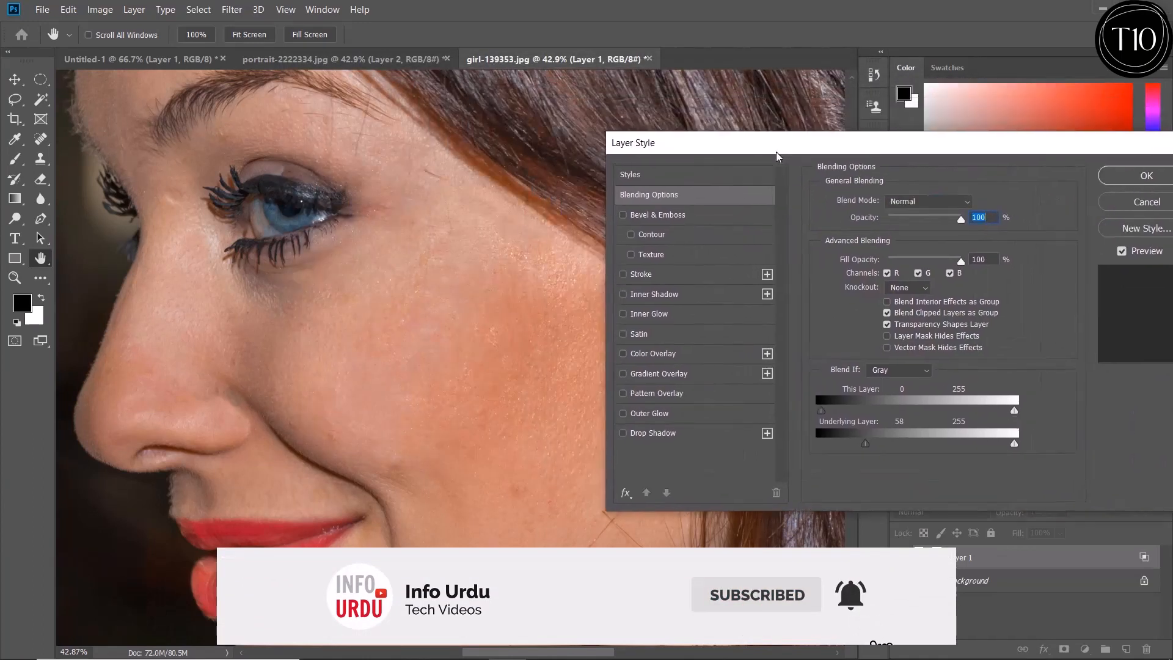
drag(866, 444, 927, 449)
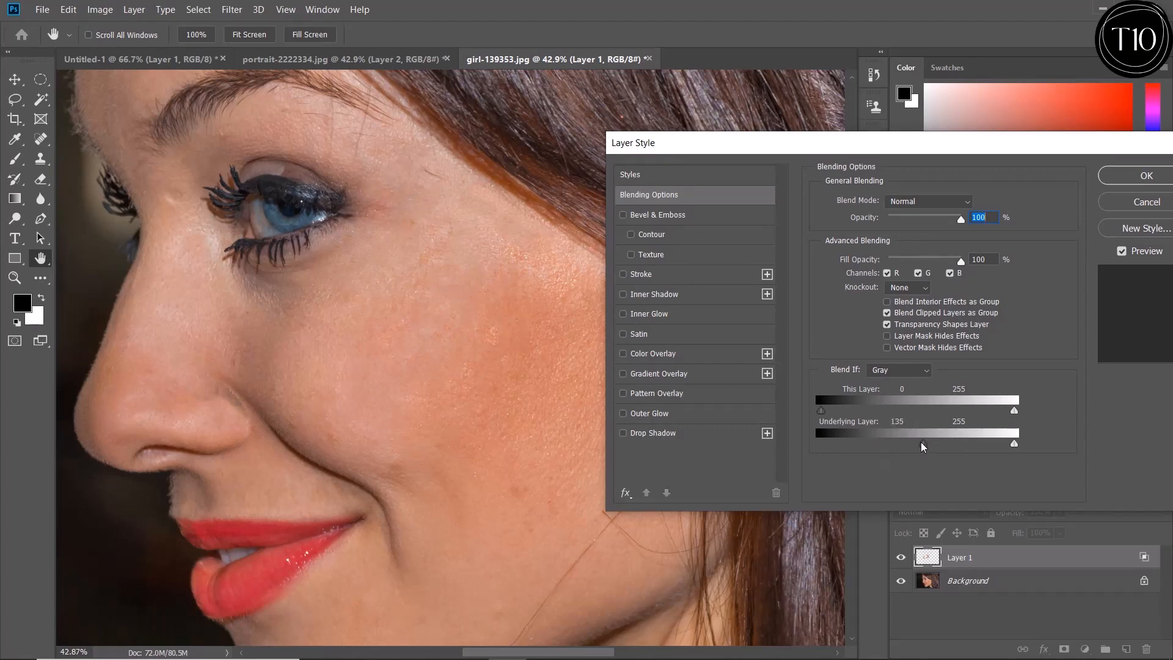
drag(923, 446, 875, 437)
click(1130, 176)
key(j)
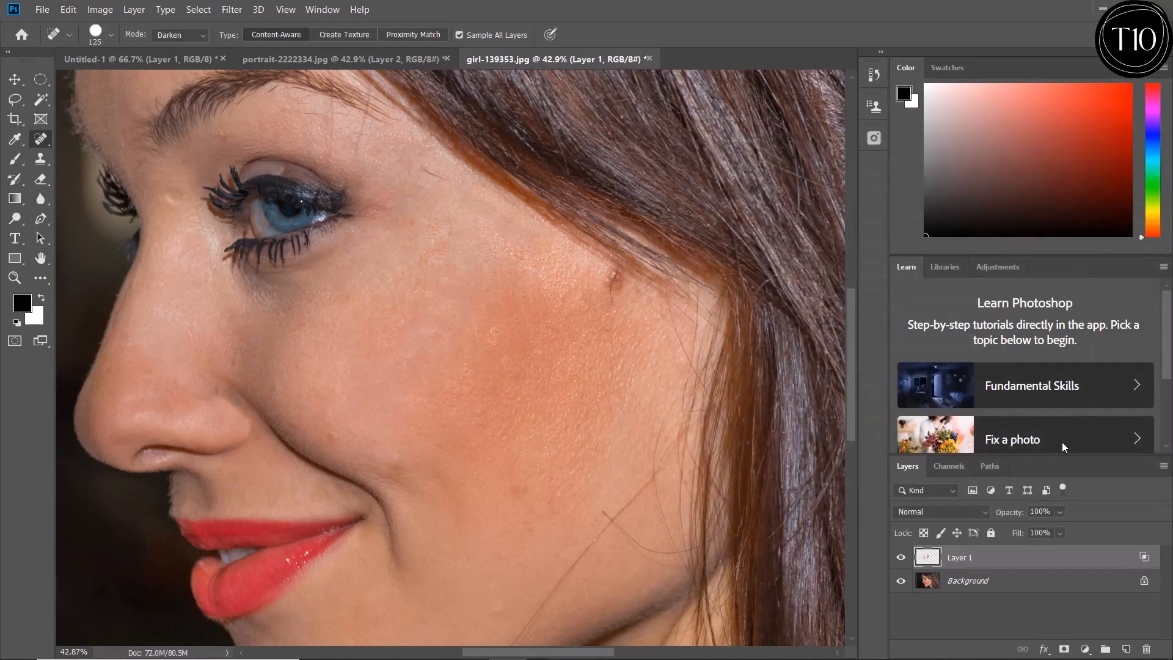
Step: Toggle Layer 1's visibility to compare the skin shine before and after the healing
click(903, 559)
click(904, 560)
click(907, 561)
click(906, 560)
Step: Add a new layer above Layer 1 and heal the mole near the hairline in Lighten mode
click(1126, 649)
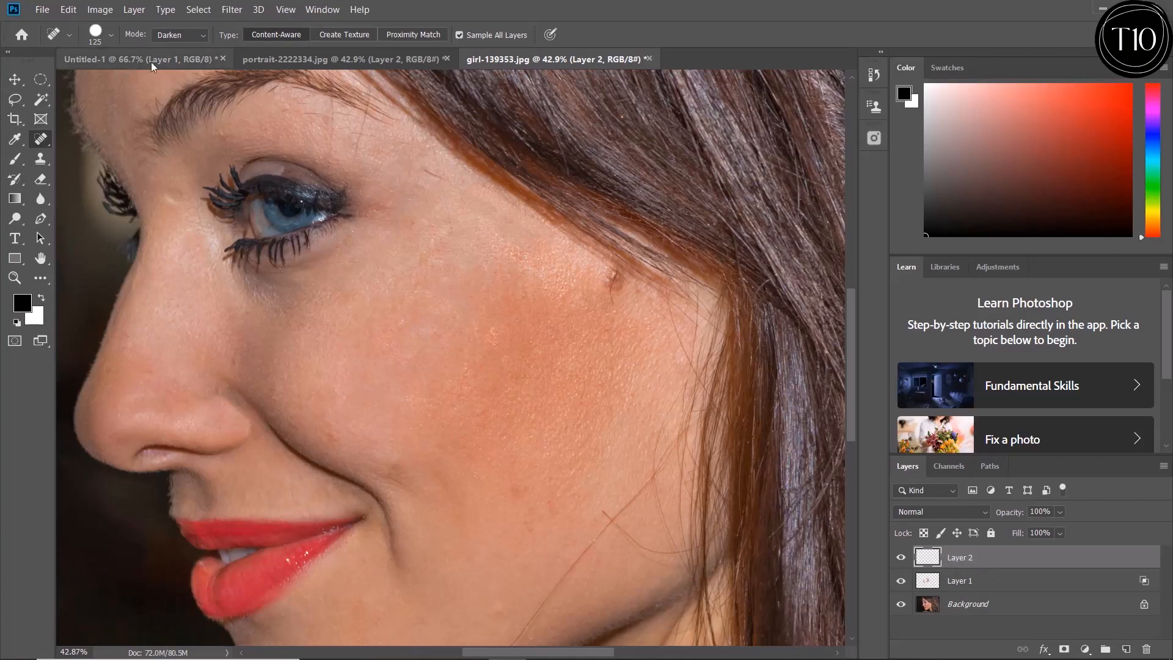
click(196, 35)
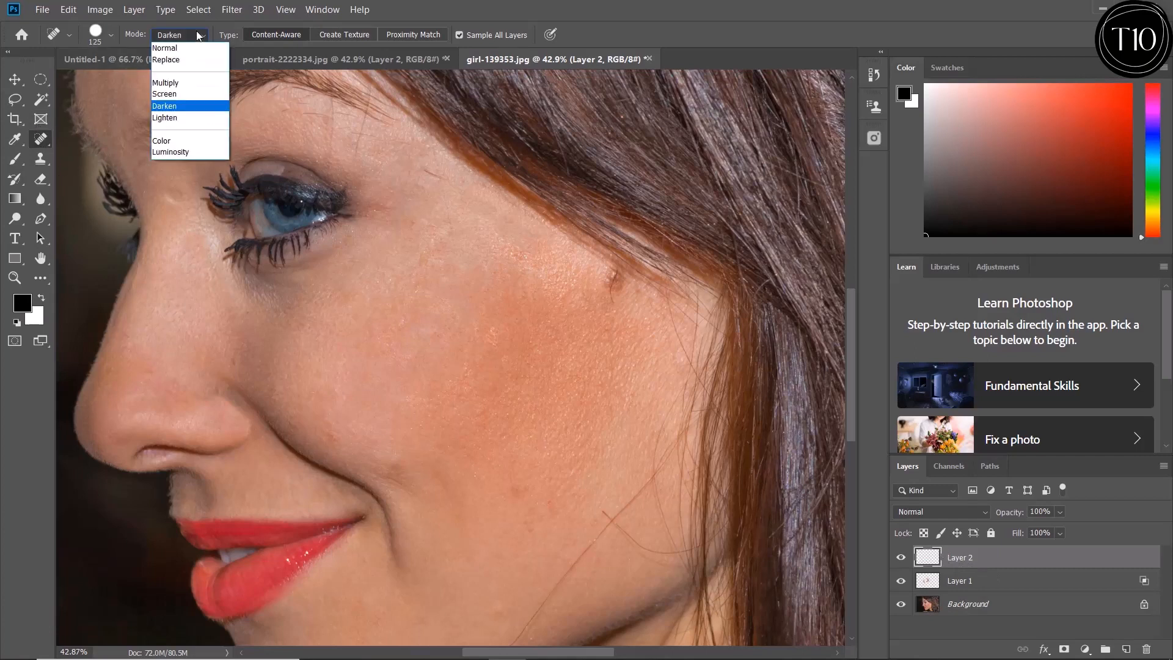
click(191, 120)
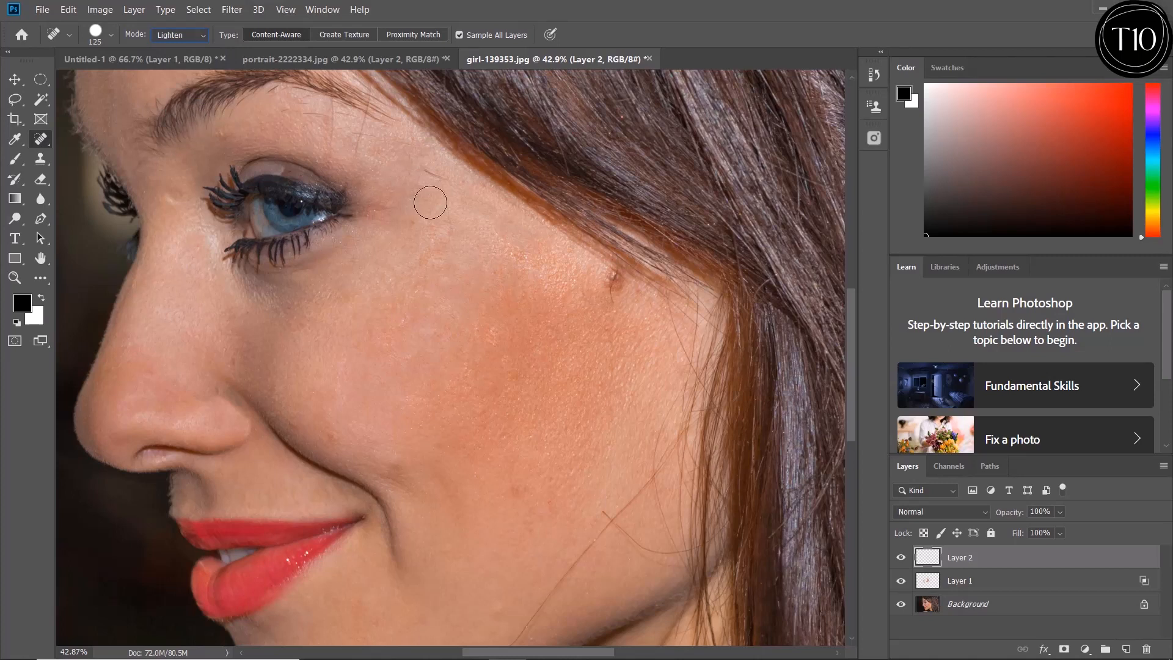
drag(613, 280, 614, 282)
click(618, 297)
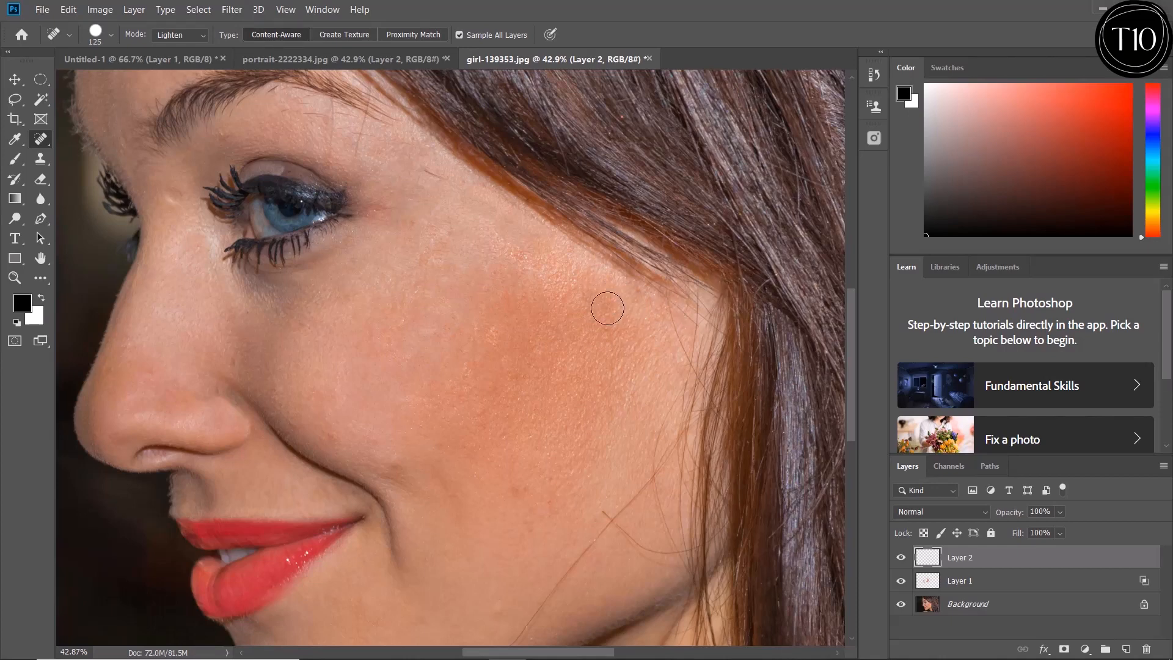
Step: View the whole photo and toggle Layer 2's visibility to compare the mole area before and after
scroll(589, 299, down, 5)
scroll(589, 299, down, 1)
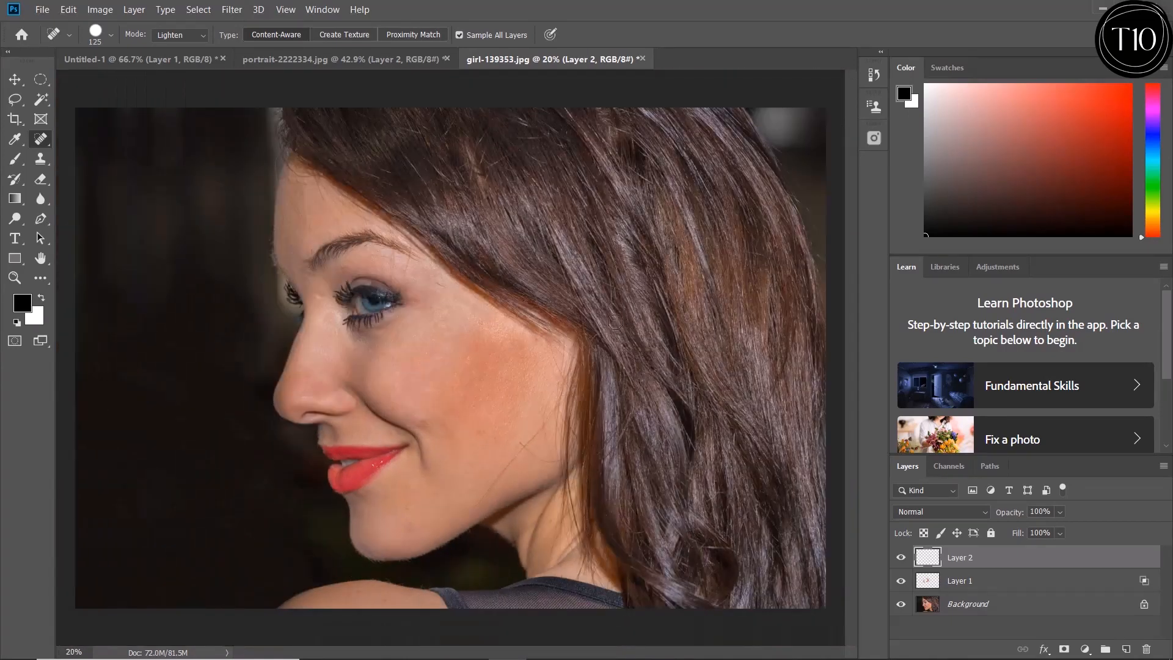
click(901, 557)
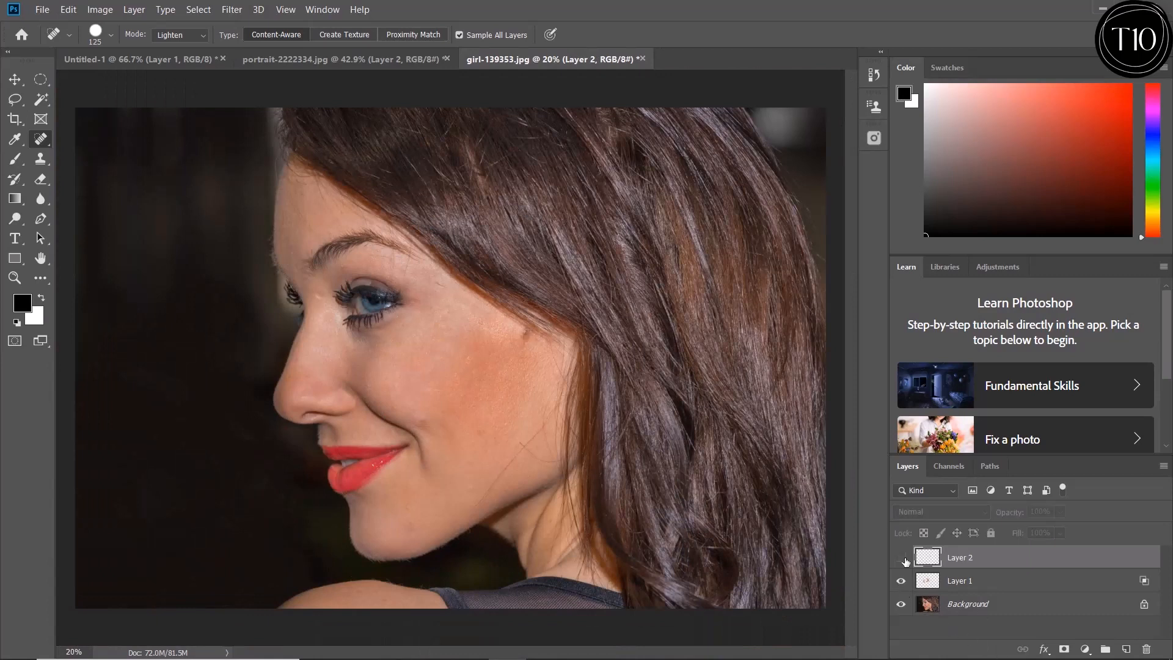
click(901, 557)
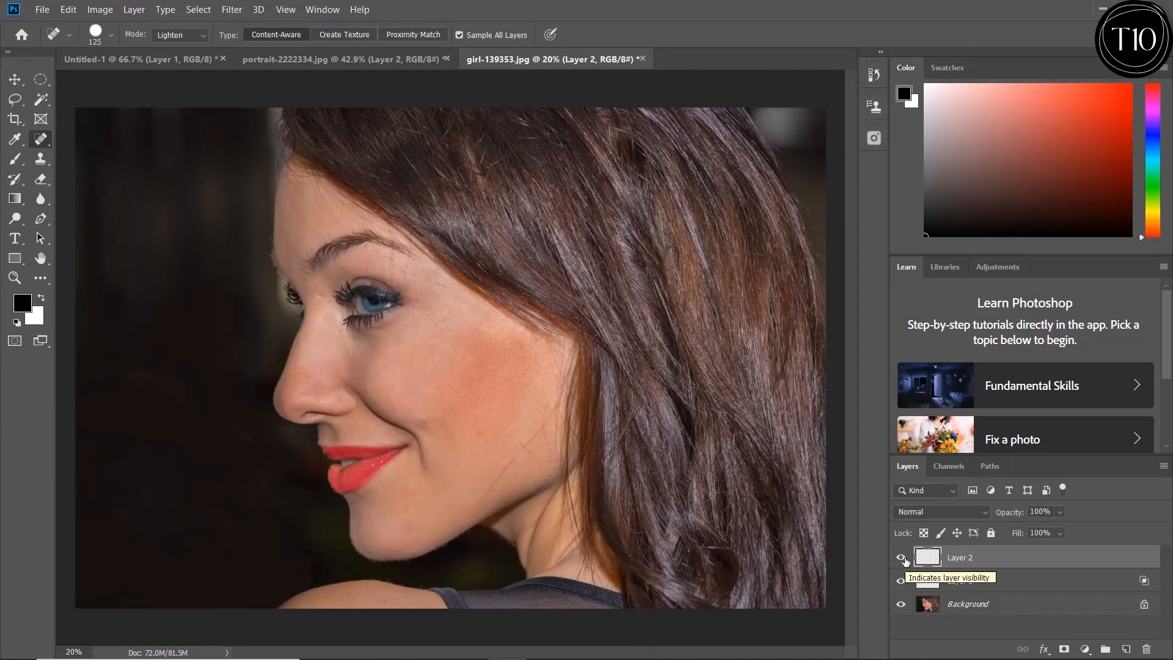